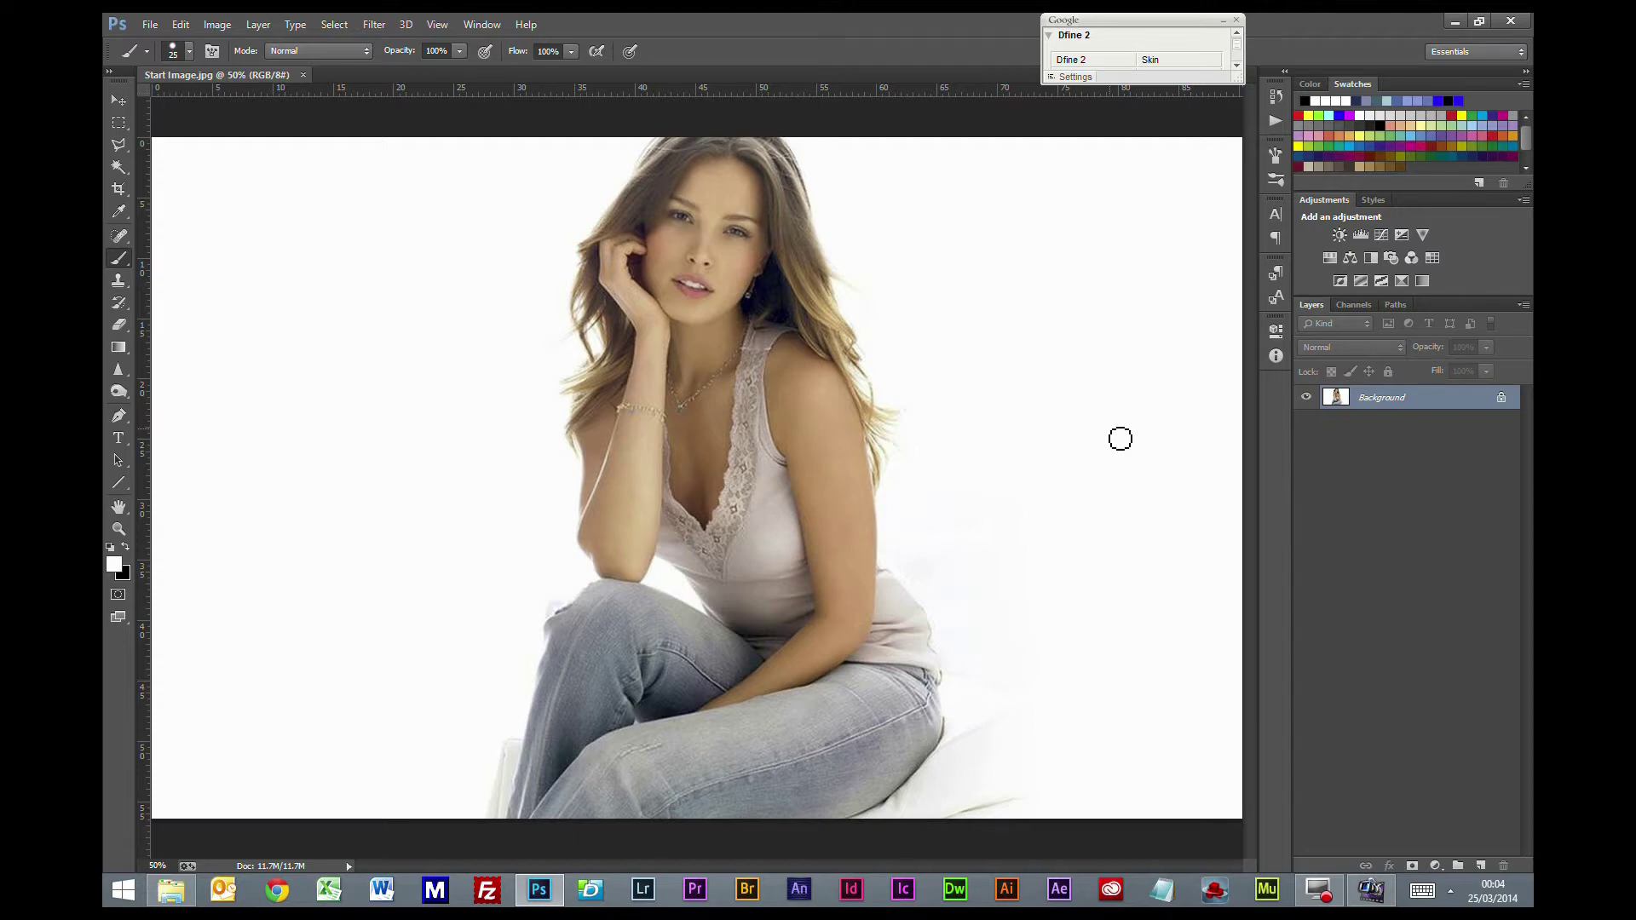
Step: Save the photo as 'displace woman' in Photoshop (*.PSD) format in the Tattoo folder
{"action": "left_click", "coordinate": [150, 25]}
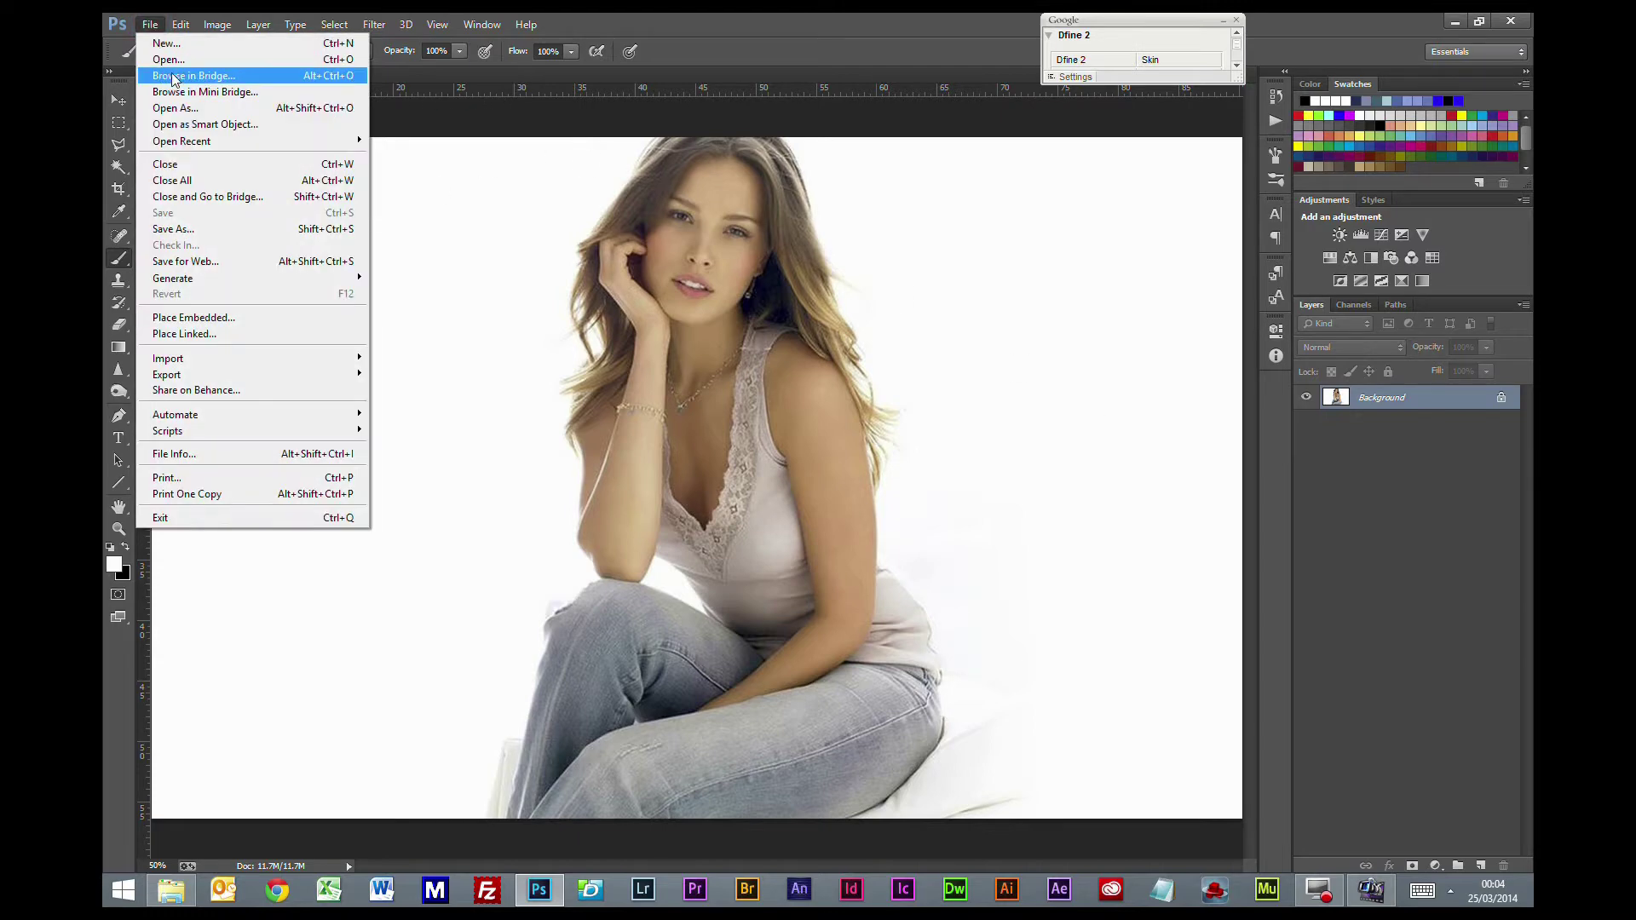
{"action": "left_click", "coordinate": [192, 229]}
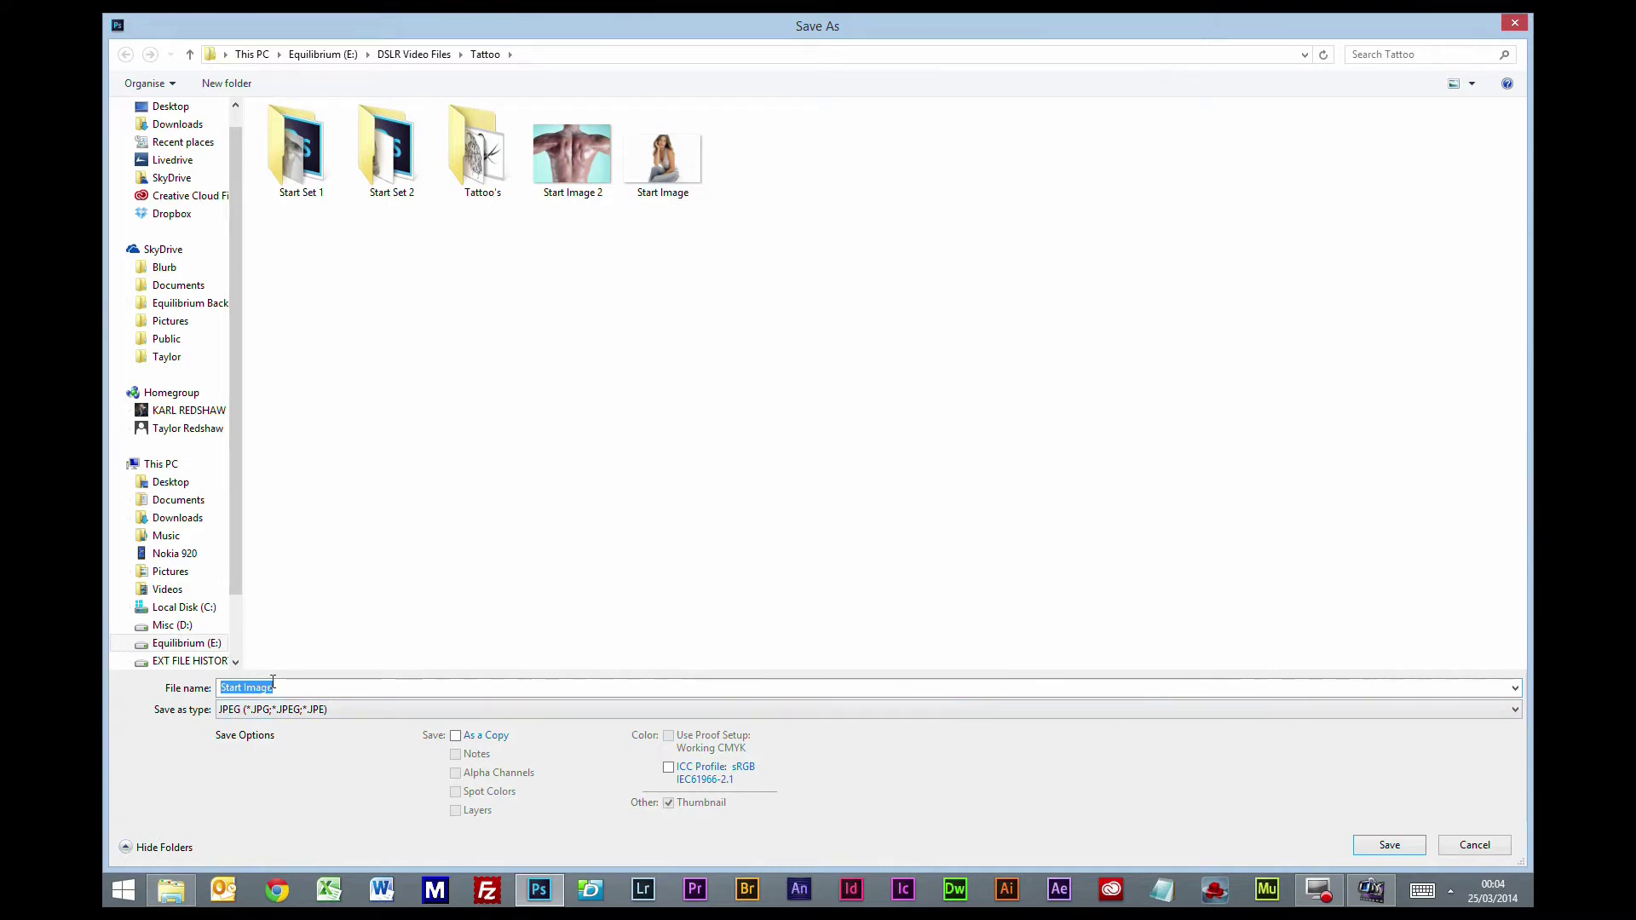
{"action": "type", "text": "displace woman"}
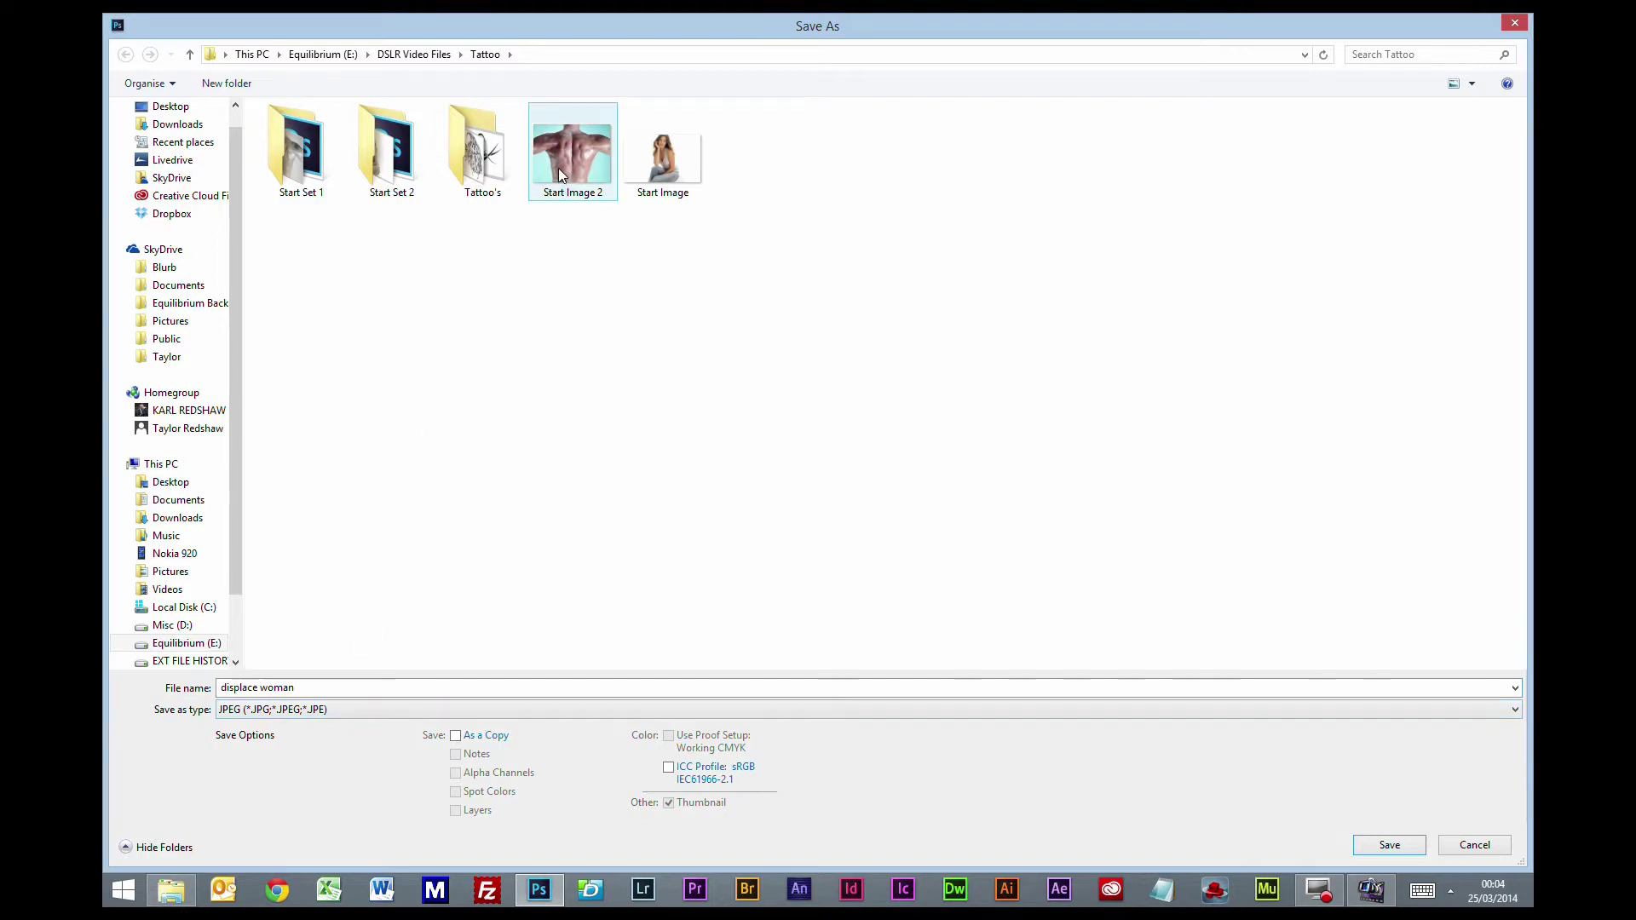
{"action": "left_click", "coordinate": [269, 711]}
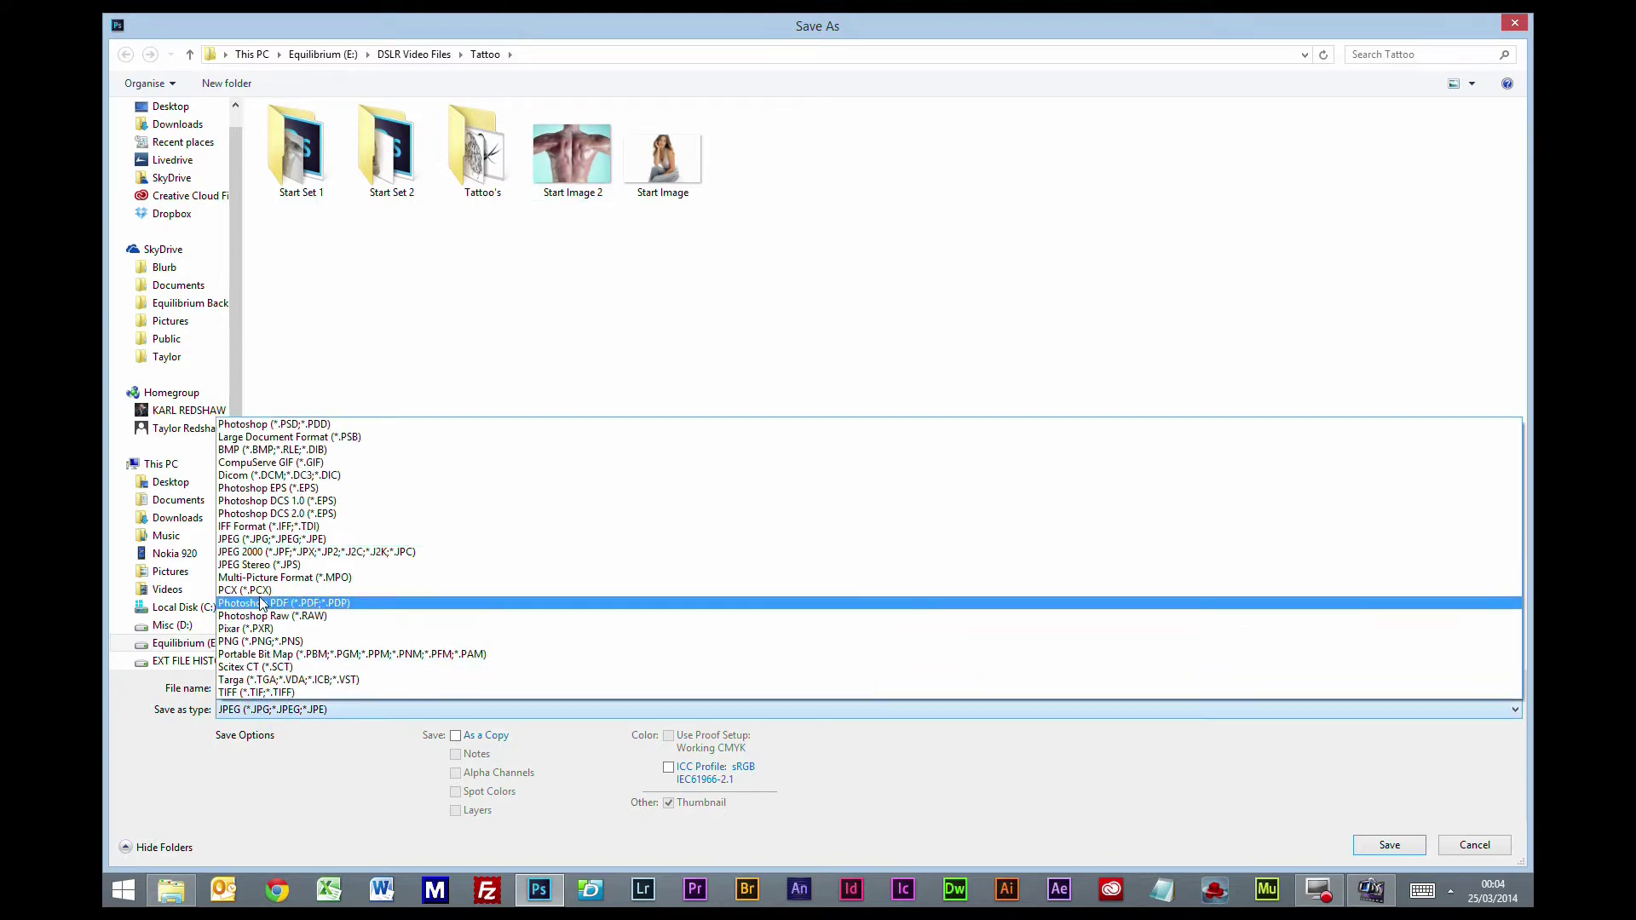
{"action": "left_click", "coordinate": [297, 425]}
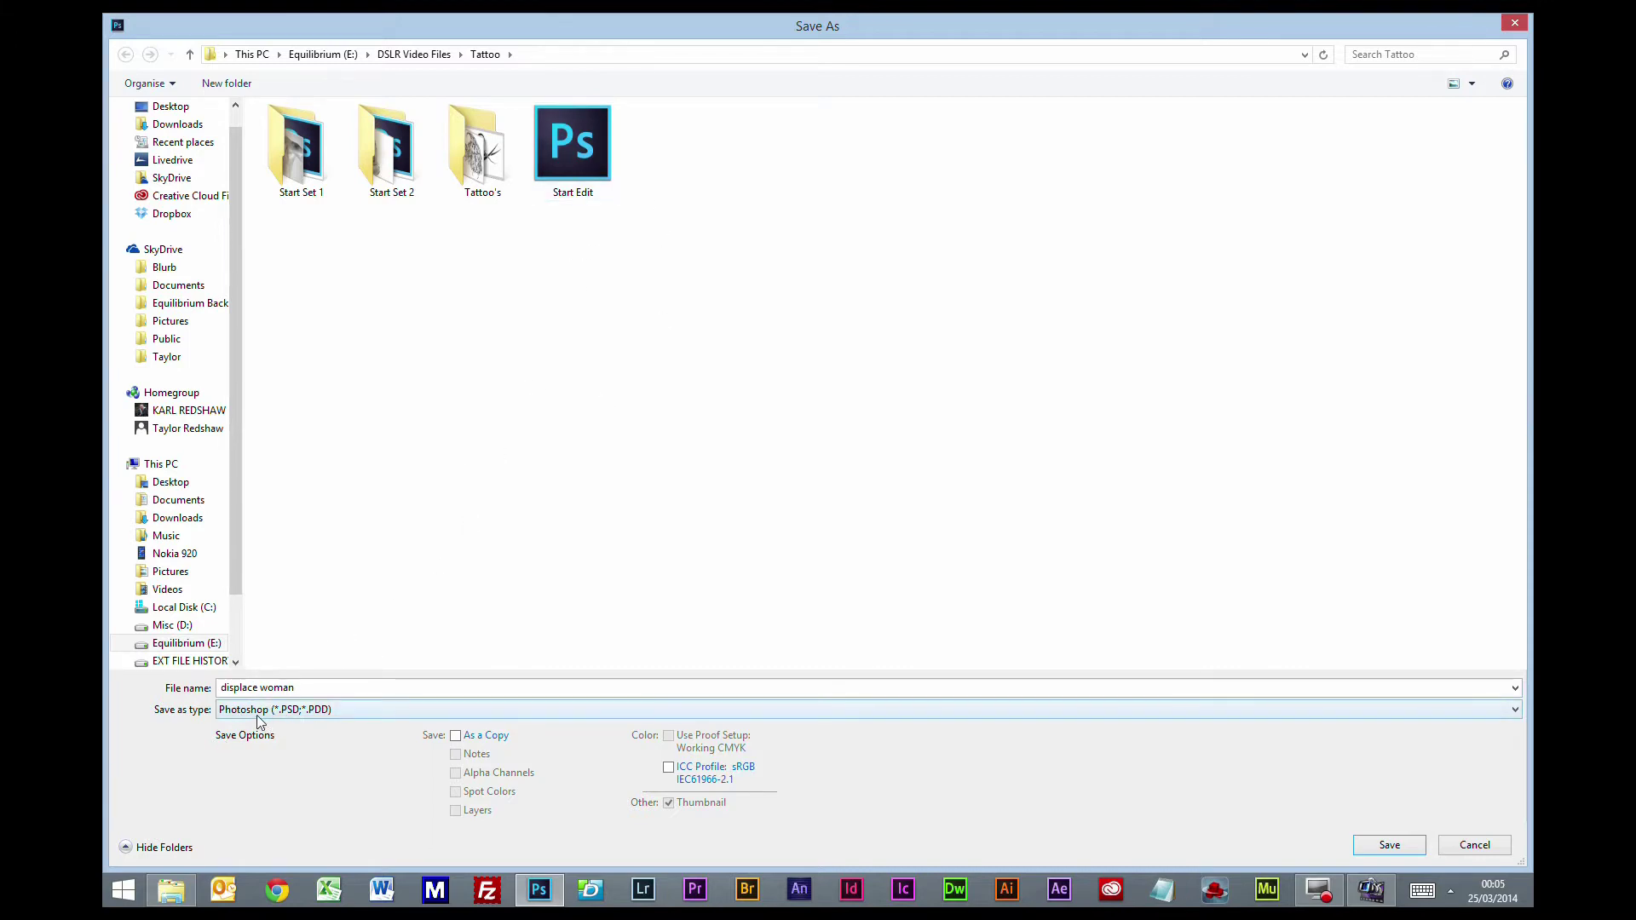
{"action": "left_click", "coordinate": [1389, 845]}
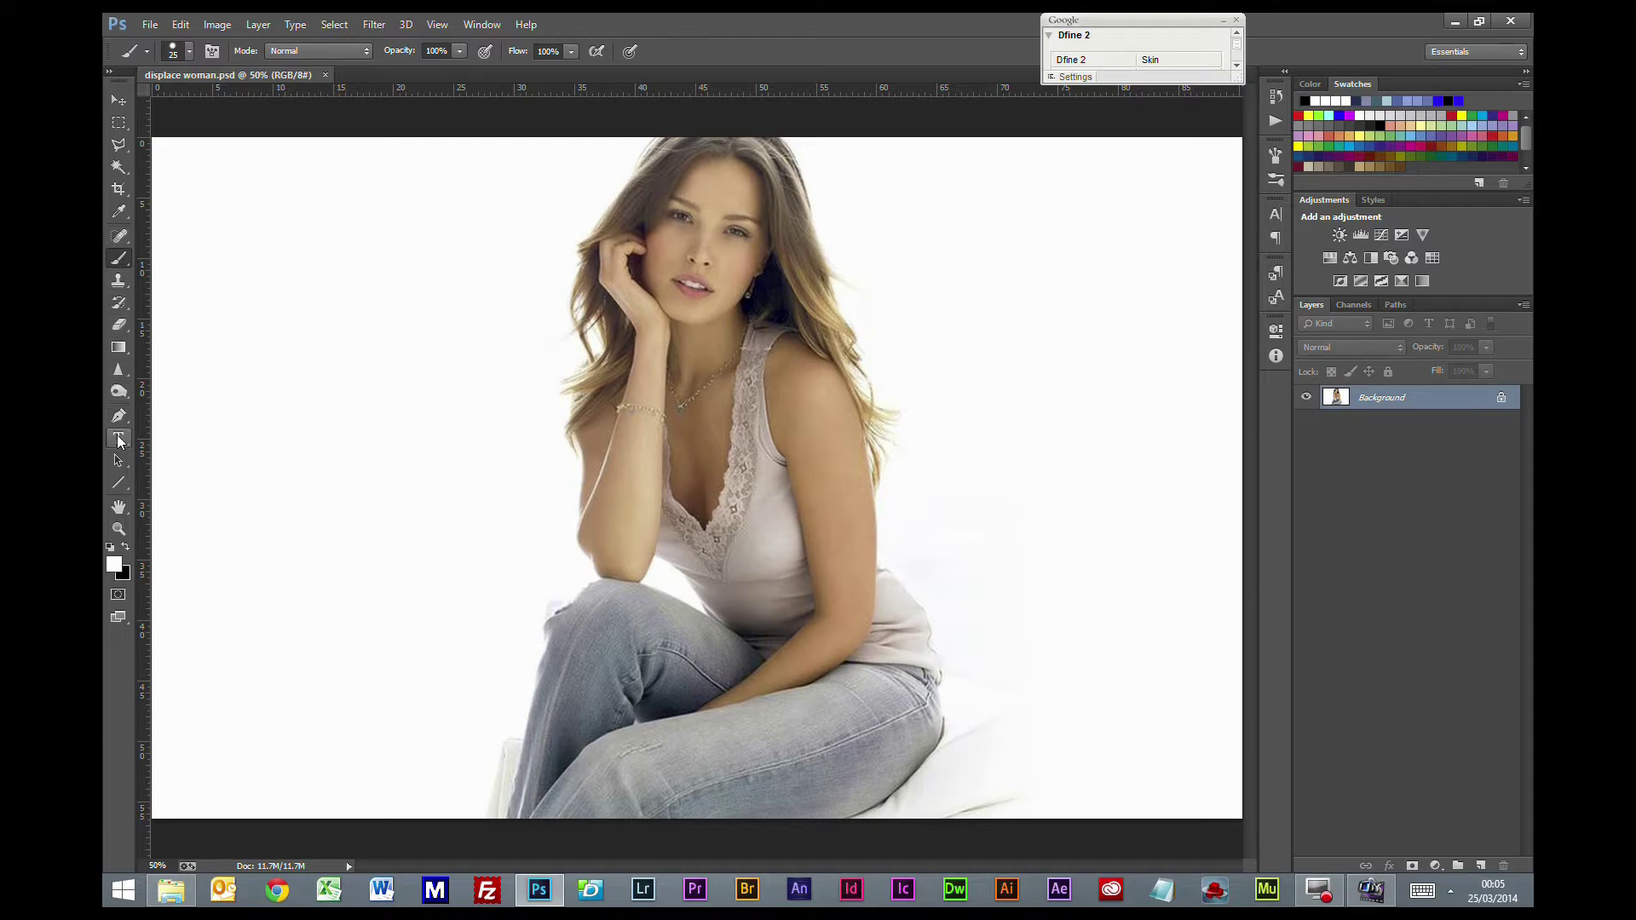
Step: Select the Burn tool and limit its range to Shadows
{"action": "left_click", "coordinate": [119, 391]}
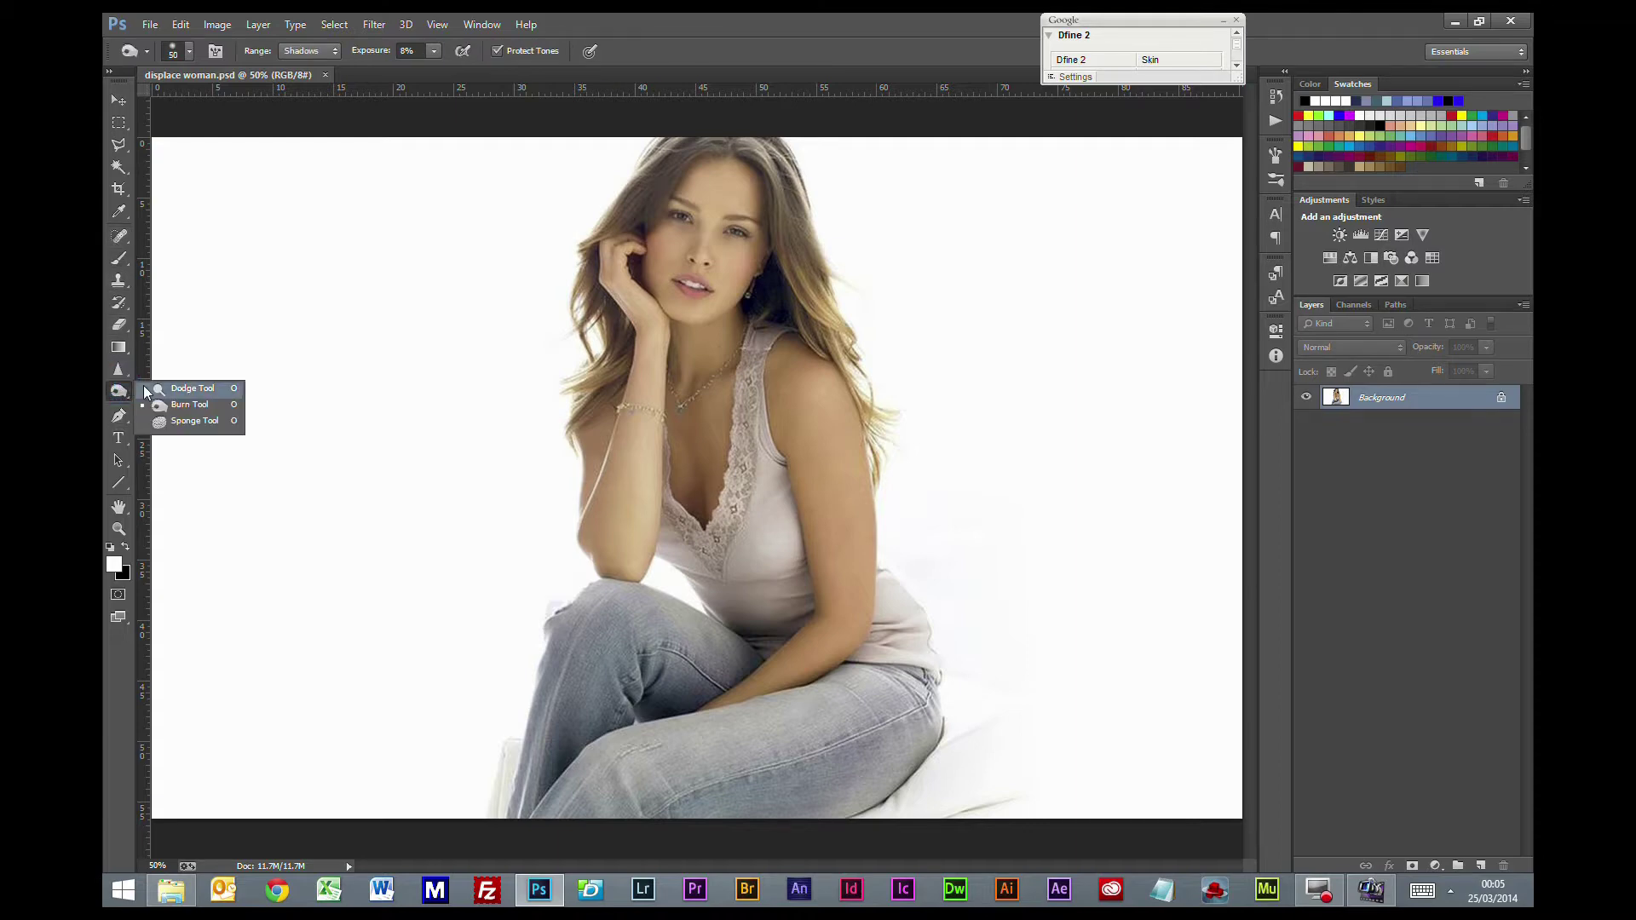
{"action": "left_click", "coordinate": [162, 404]}
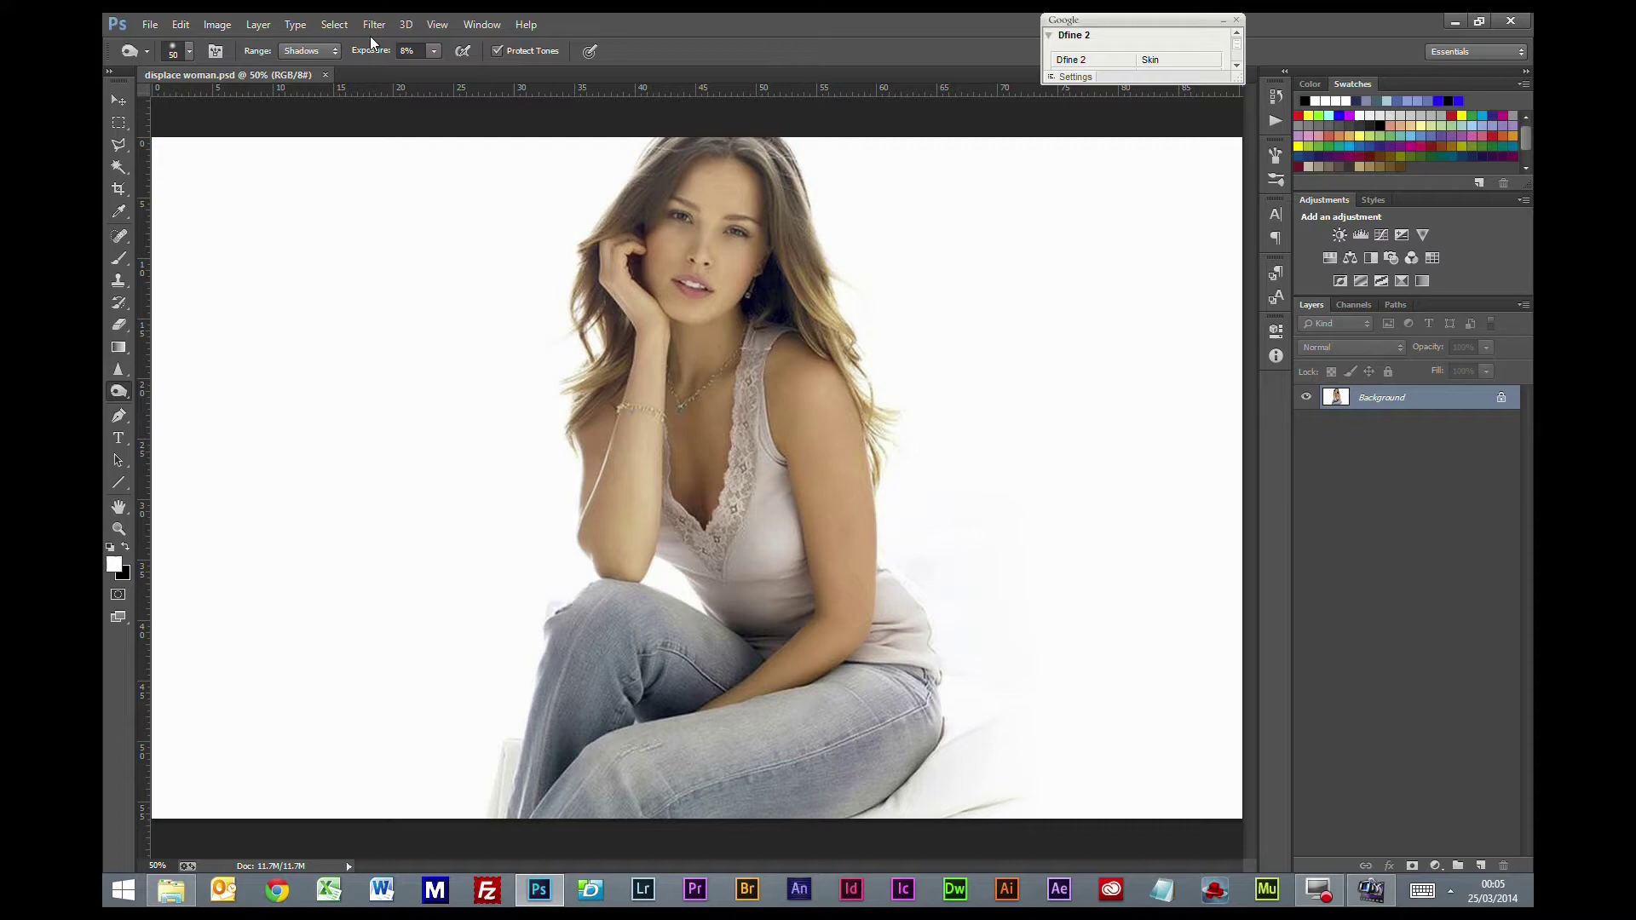
{"action": "left_click", "coordinate": [331, 54]}
{"action": "key", "text": "alt+shift+s"}
Step: Burn the shadows along the woman's arm, then switch to the Dodge tool
{"action": "left_click", "coordinate": [846, 506]}
{"action": "scroll", "coordinate": [869, 563], "scroll_direction": "up", "scroll_amount": 3}
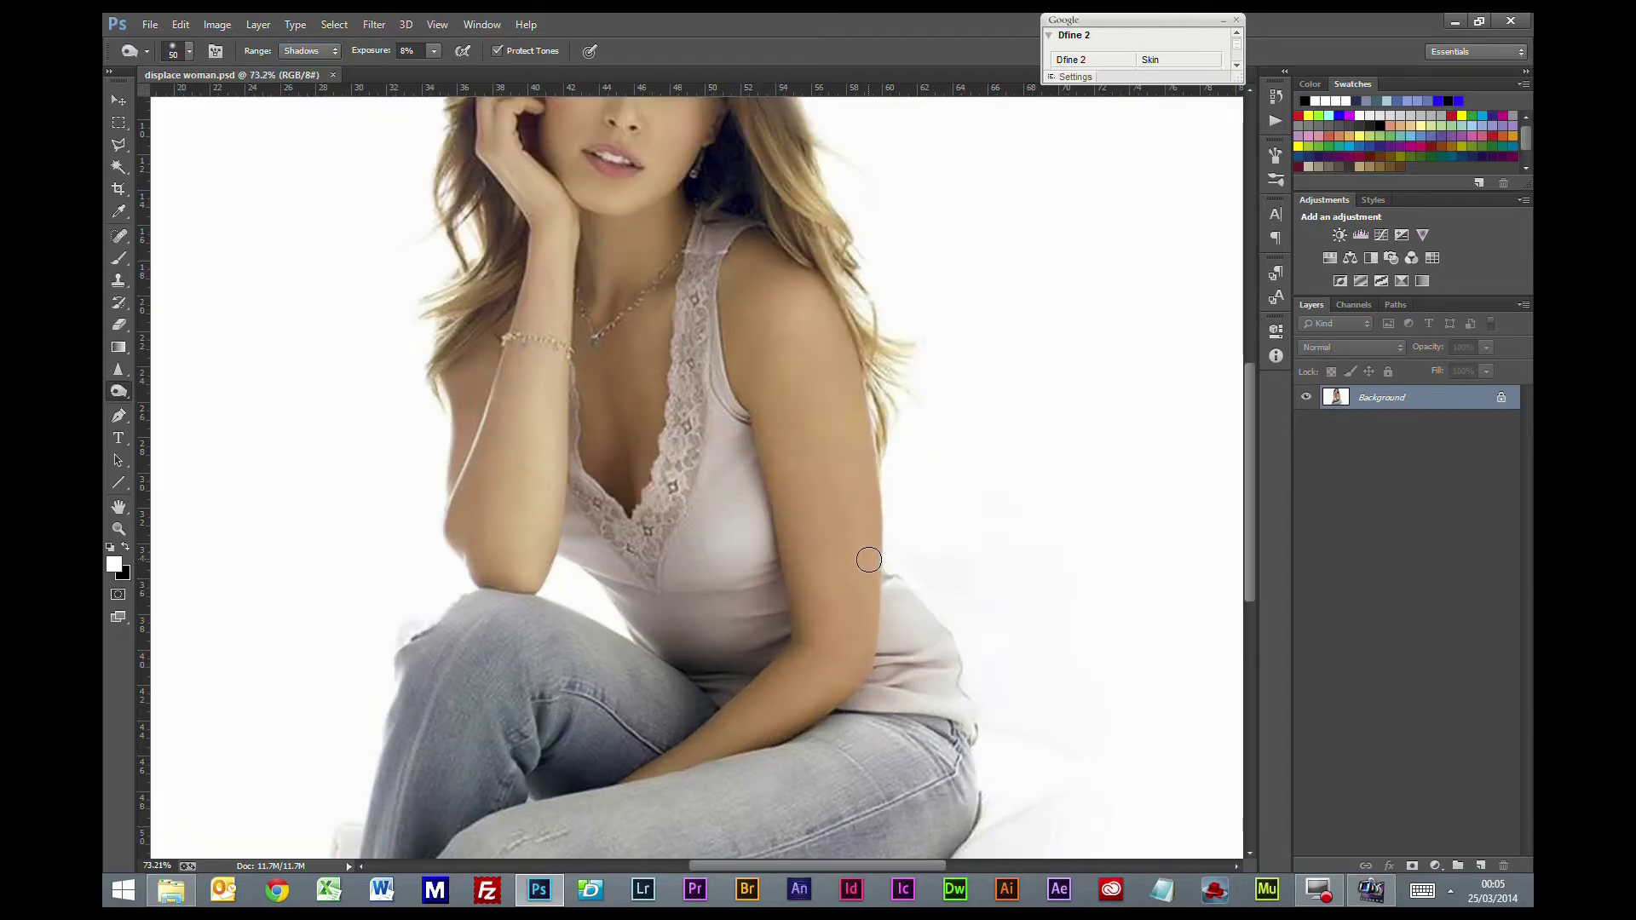
{"action": "scroll", "coordinate": [869, 559], "scroll_direction": "up", "scroll_amount": 2}
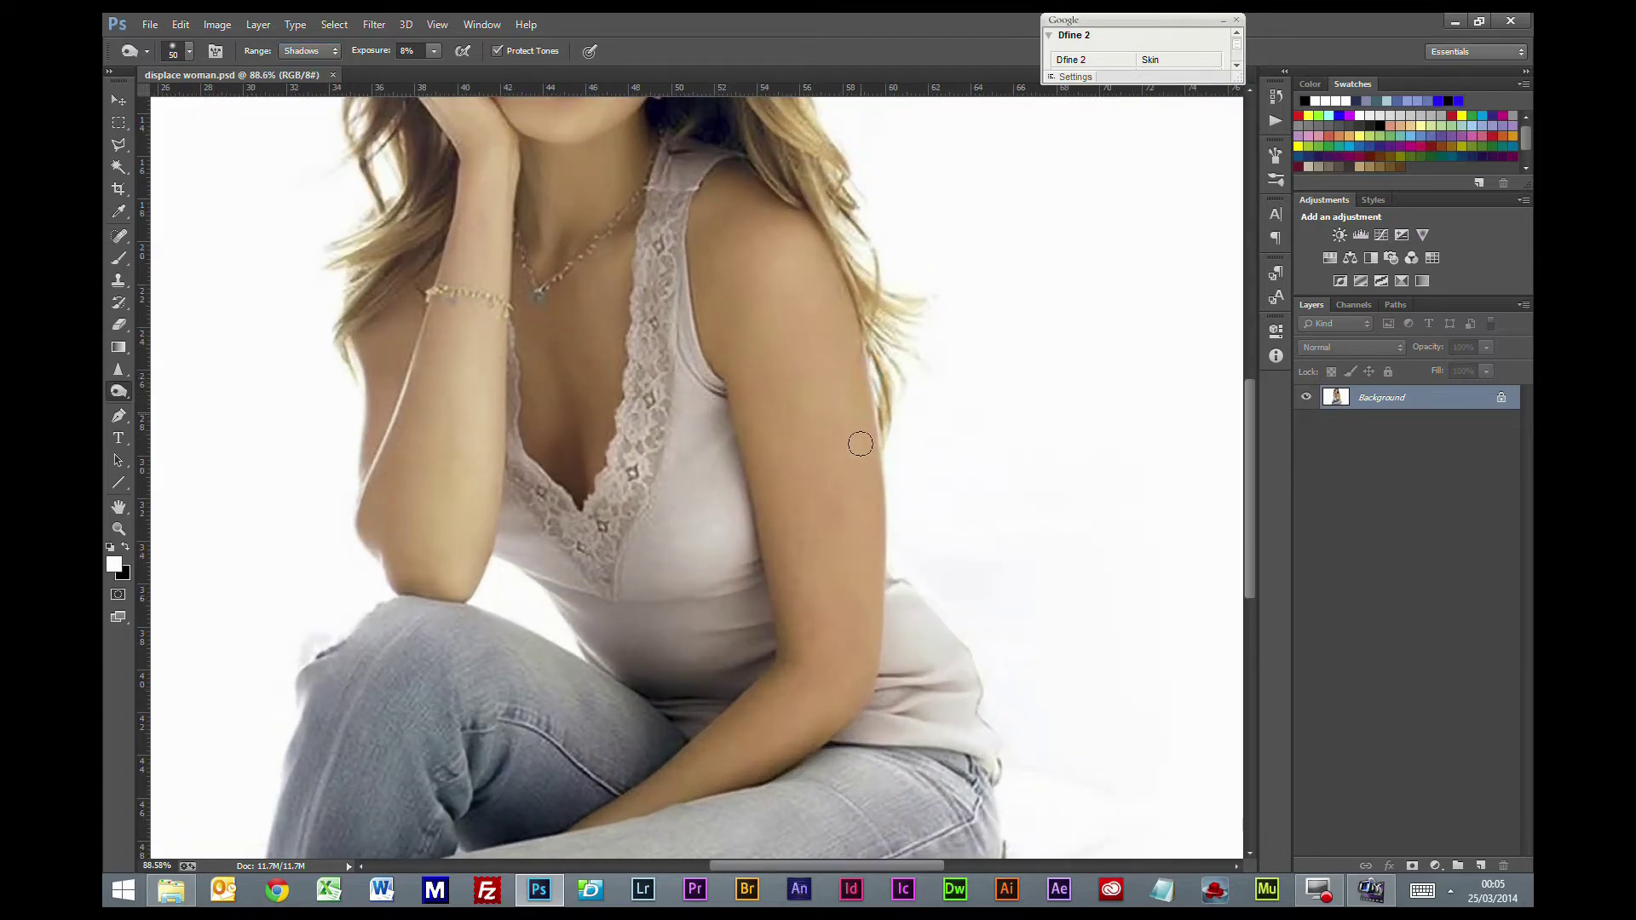
{"action": "mouse_move", "coordinate": [860, 443]}
{"action": "left_mouse_down"}
{"action": "mouse_move", "coordinate": [866, 514]}
{"action": "mouse_move", "coordinate": [841, 346]}
{"action": "mouse_move", "coordinate": [872, 523]}
{"action": "left_mouse_up"}
{"action": "mouse_move", "coordinate": [734, 409]}
{"action": "left_mouse_down"}
{"action": "mouse_move", "coordinate": [763, 596]}
{"action": "mouse_move", "coordinate": [737, 371]}
{"action": "mouse_move", "coordinate": [800, 622]}
{"action": "mouse_move", "coordinate": [765, 394]}
{"action": "mouse_move", "coordinate": [913, 467]}
{"action": "mouse_move", "coordinate": [862, 371]}
{"action": "mouse_move", "coordinate": [880, 578]}
{"action": "mouse_move", "coordinate": [862, 349]}
{"action": "mouse_move", "coordinate": [877, 618]}
{"action": "mouse_move", "coordinate": [854, 375]}
{"action": "mouse_move", "coordinate": [857, 392]}
{"action": "mouse_move", "coordinate": [844, 366]}
{"action": "mouse_move", "coordinate": [829, 526]}
{"action": "mouse_move", "coordinate": [778, 402]}
{"action": "mouse_move", "coordinate": [805, 502]}
{"action": "mouse_move", "coordinate": [793, 699]}
{"action": "mouse_move", "coordinate": [838, 446]}
{"action": "mouse_move", "coordinate": [842, 630]}
{"action": "mouse_move", "coordinate": [848, 421]}
{"action": "mouse_move", "coordinate": [847, 540]}
{"action": "mouse_move", "coordinate": [833, 519]}
{"action": "mouse_move", "coordinate": [857, 351]}
{"action": "mouse_move", "coordinate": [855, 509]}
{"action": "mouse_move", "coordinate": [798, 719]}
{"action": "left_mouse_up"}
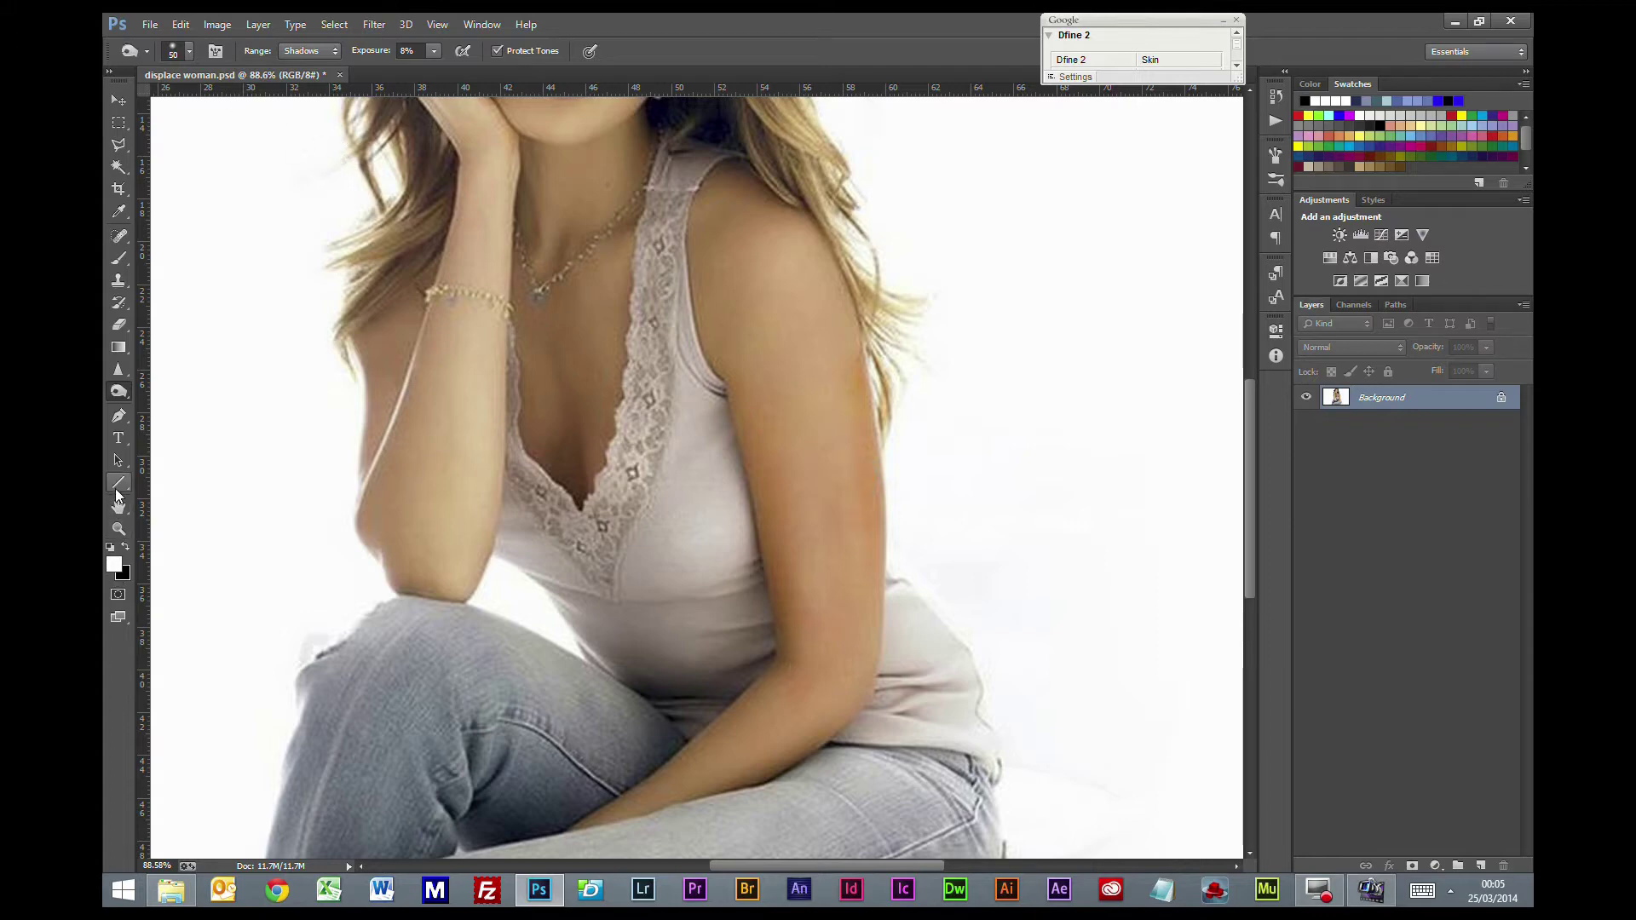
{"action": "right_click", "coordinate": [117, 391]}
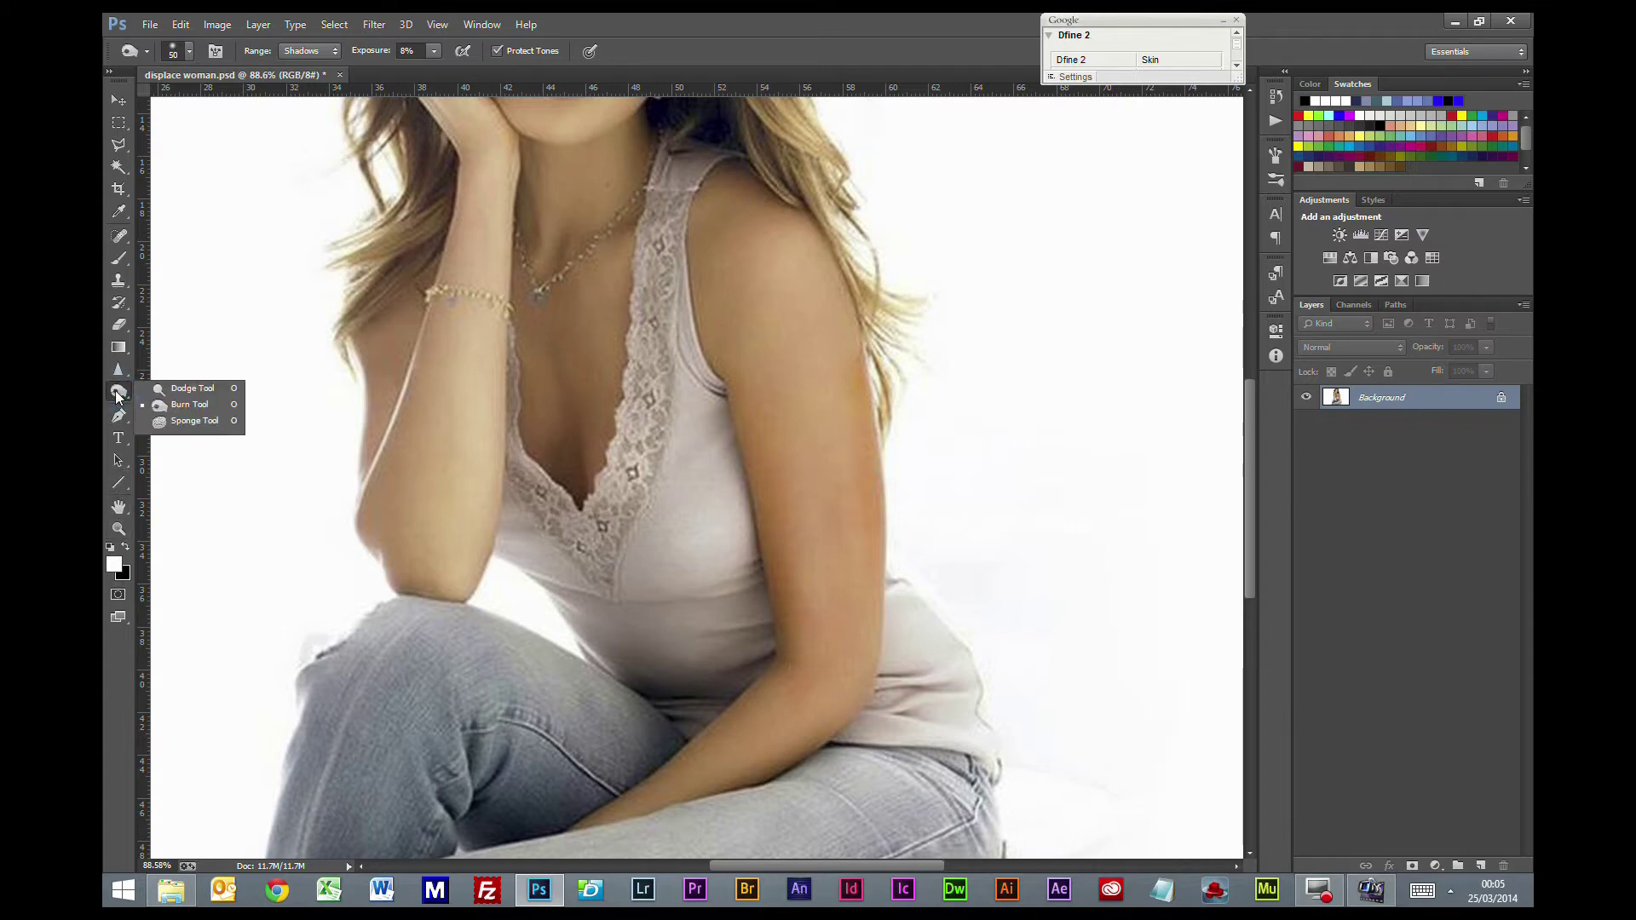
{"action": "left_click", "coordinate": [171, 387]}
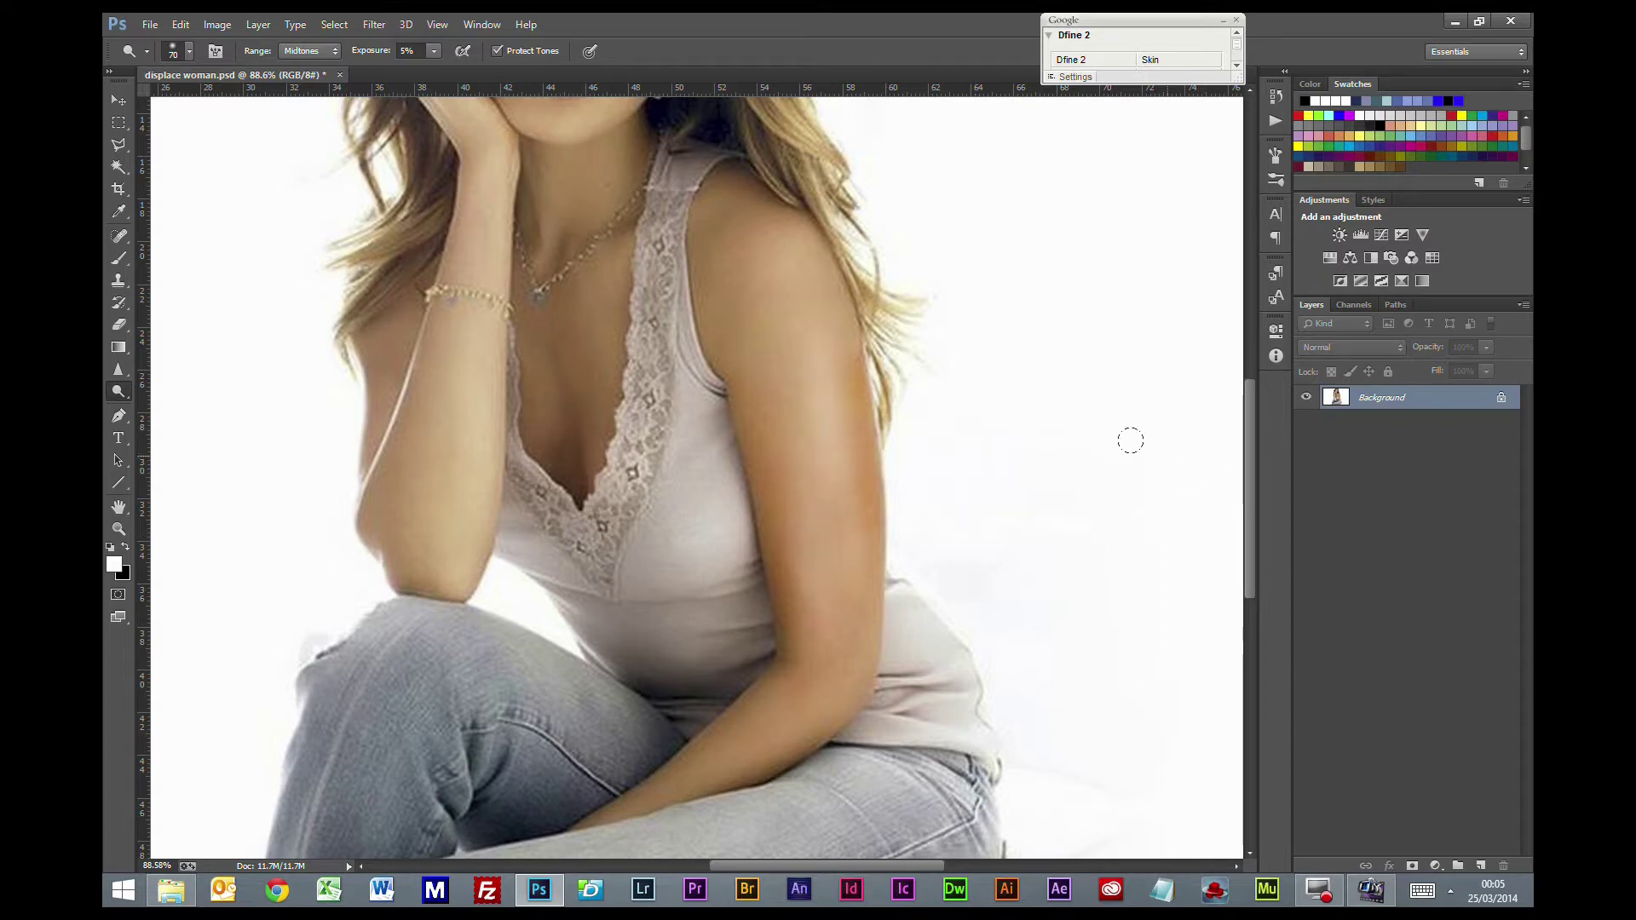
Step: Add a Levels adjustment with black input 15, then undo it
{"action": "left_click", "coordinate": [1359, 236]}
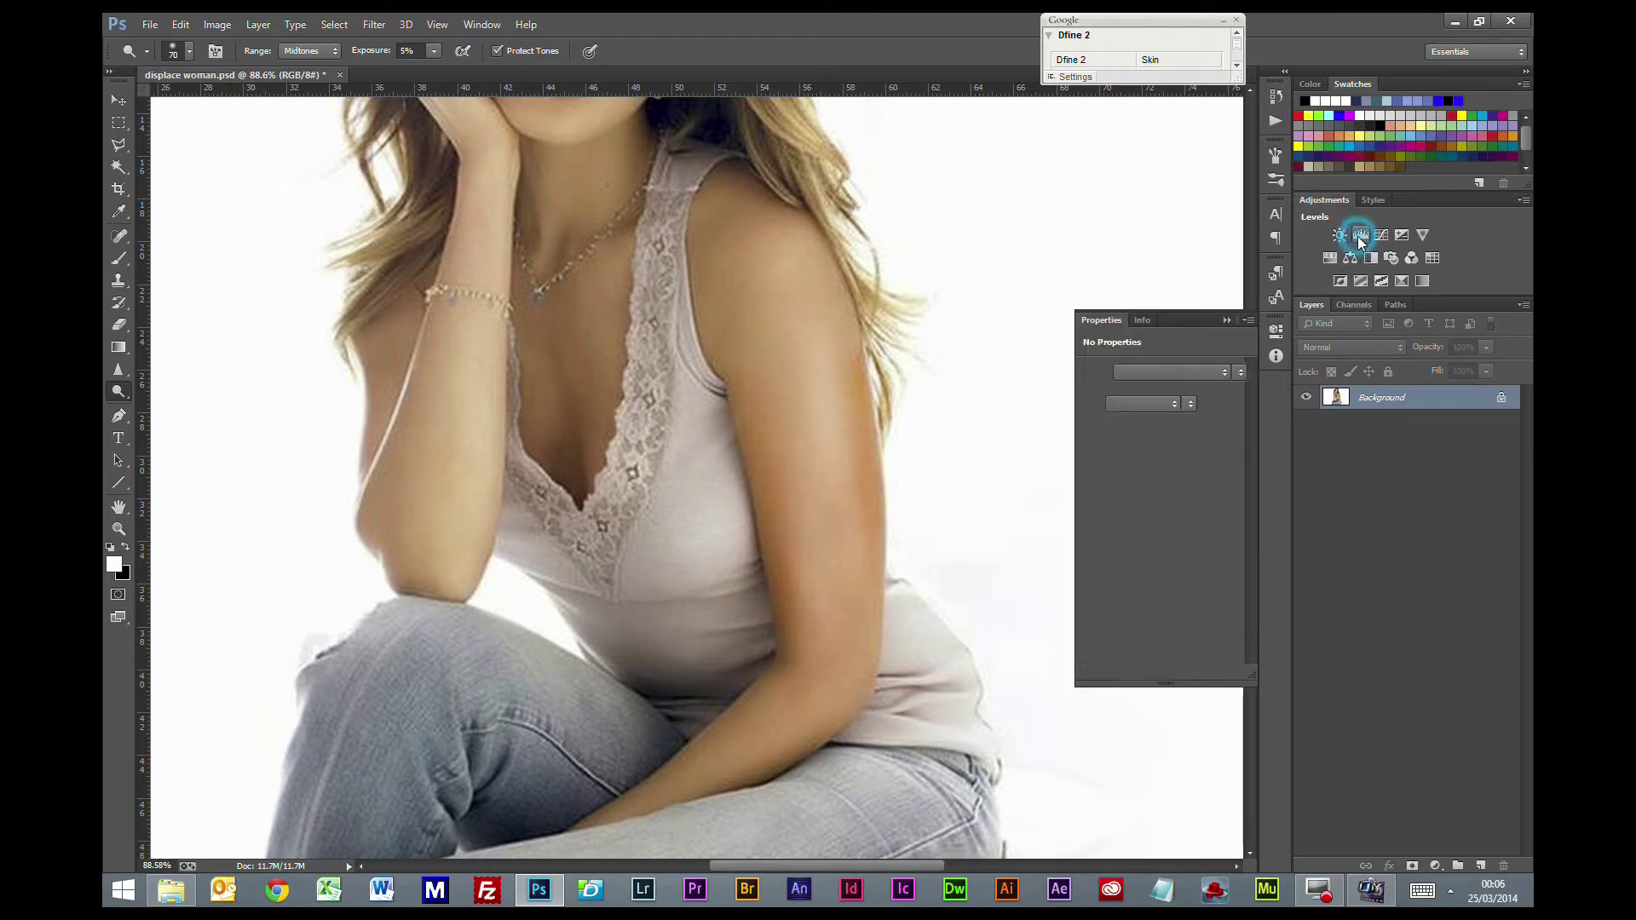
{"action": "left_click_drag", "start_coordinate": [1109, 495], "coordinate": [1181, 504]}
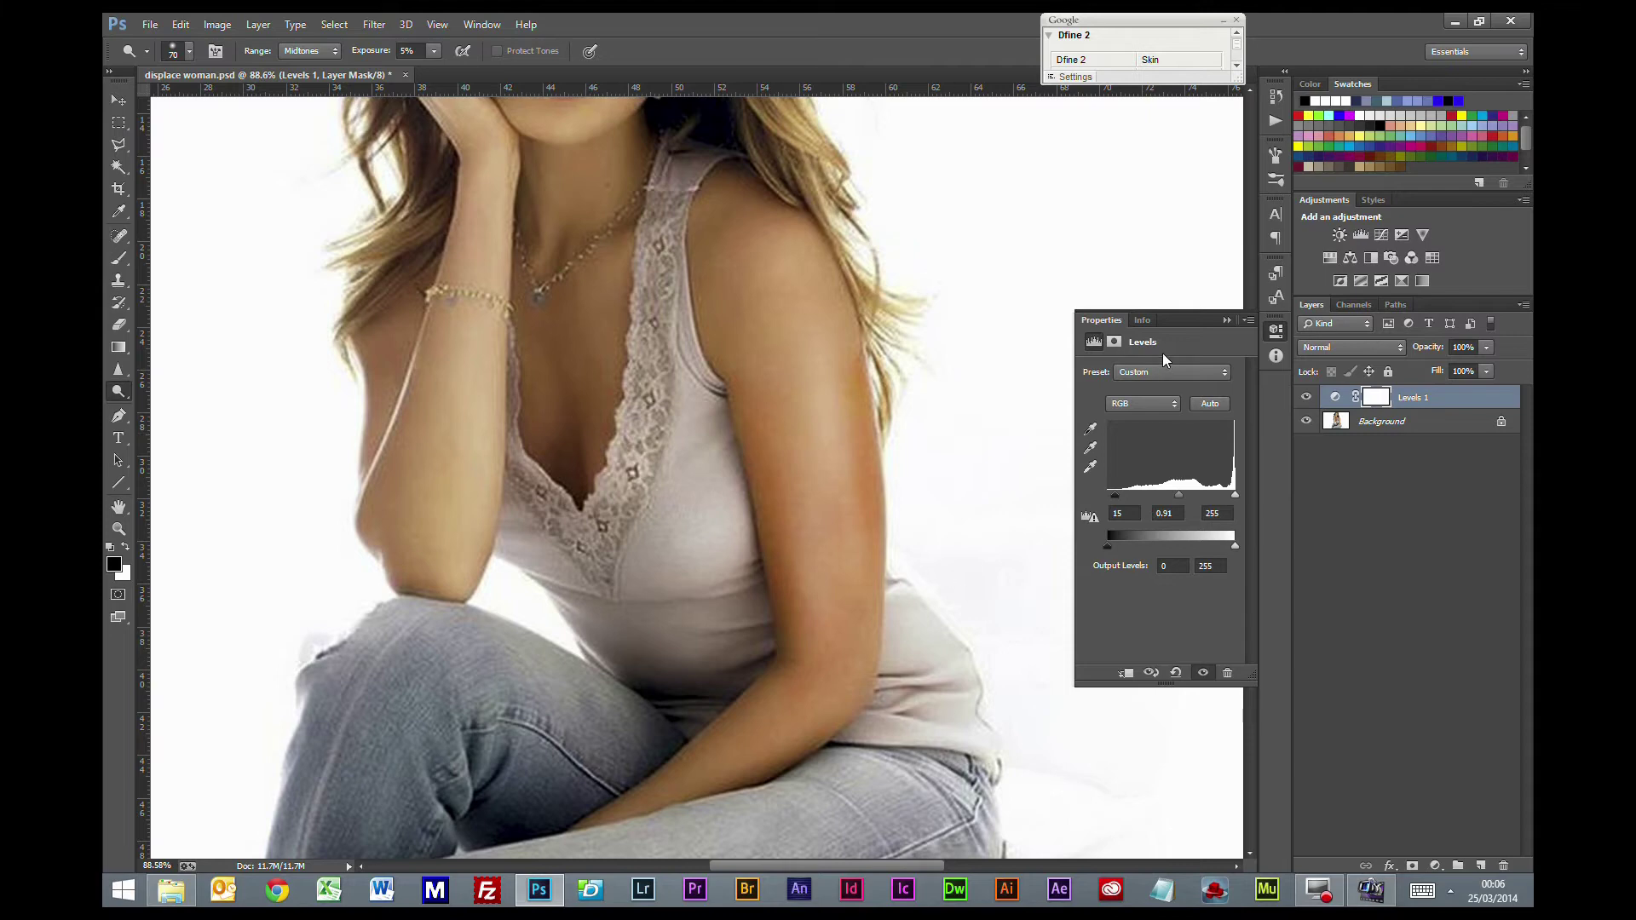
{"action": "left_click", "coordinate": [1227, 319]}
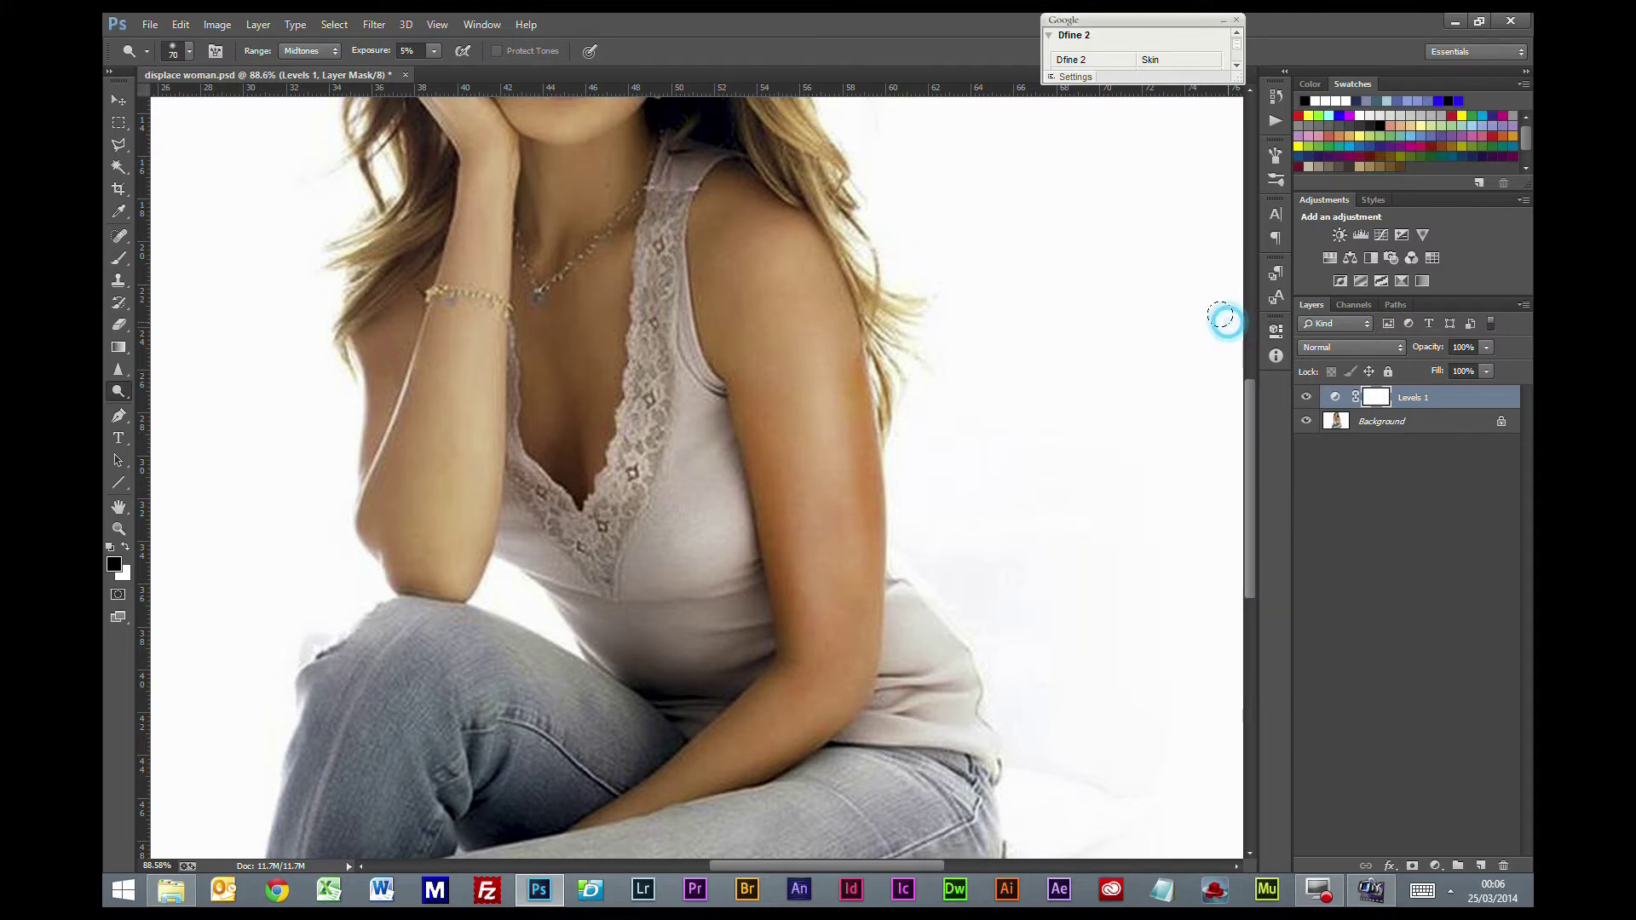
{"action": "left_click", "coordinate": [1364, 512]}
{"action": "key", "text": "ctrl+z"}
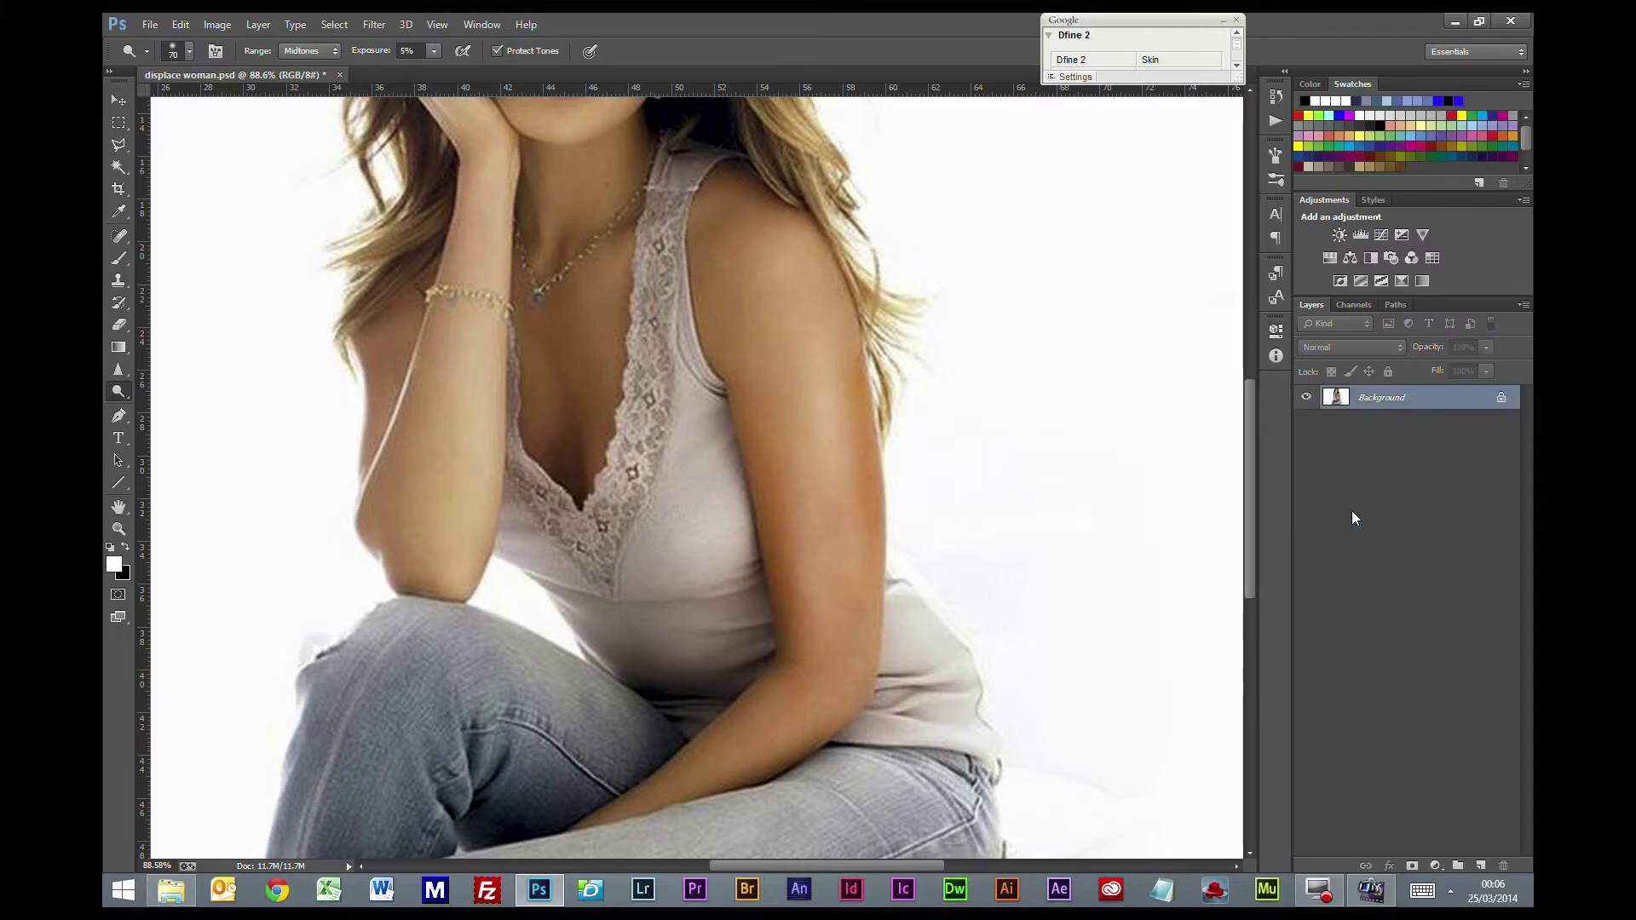
Step: Add a Hue/Saturation adjustment at Saturation -100 and merge it into the photo
{"action": "left_click", "coordinate": [1332, 258]}
{"action": "left_click_drag", "start_coordinate": [1160, 471], "coordinate": [1086, 472]}
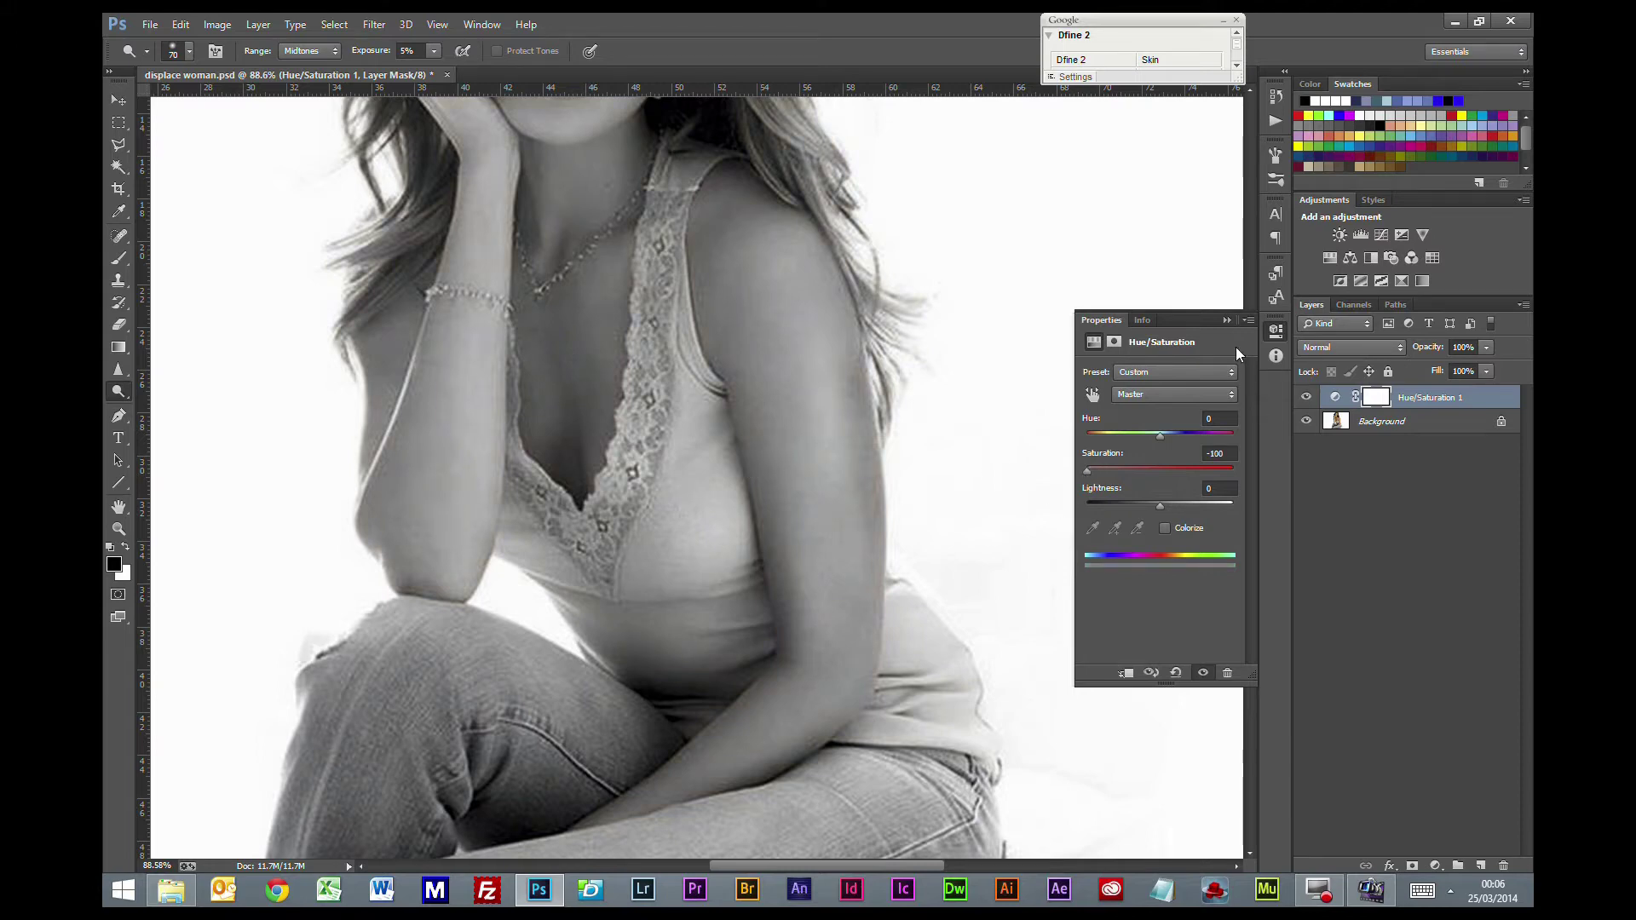
{"action": "left_click", "coordinate": [1227, 321]}
{"action": "key", "text": "ctrl+shift+e"}
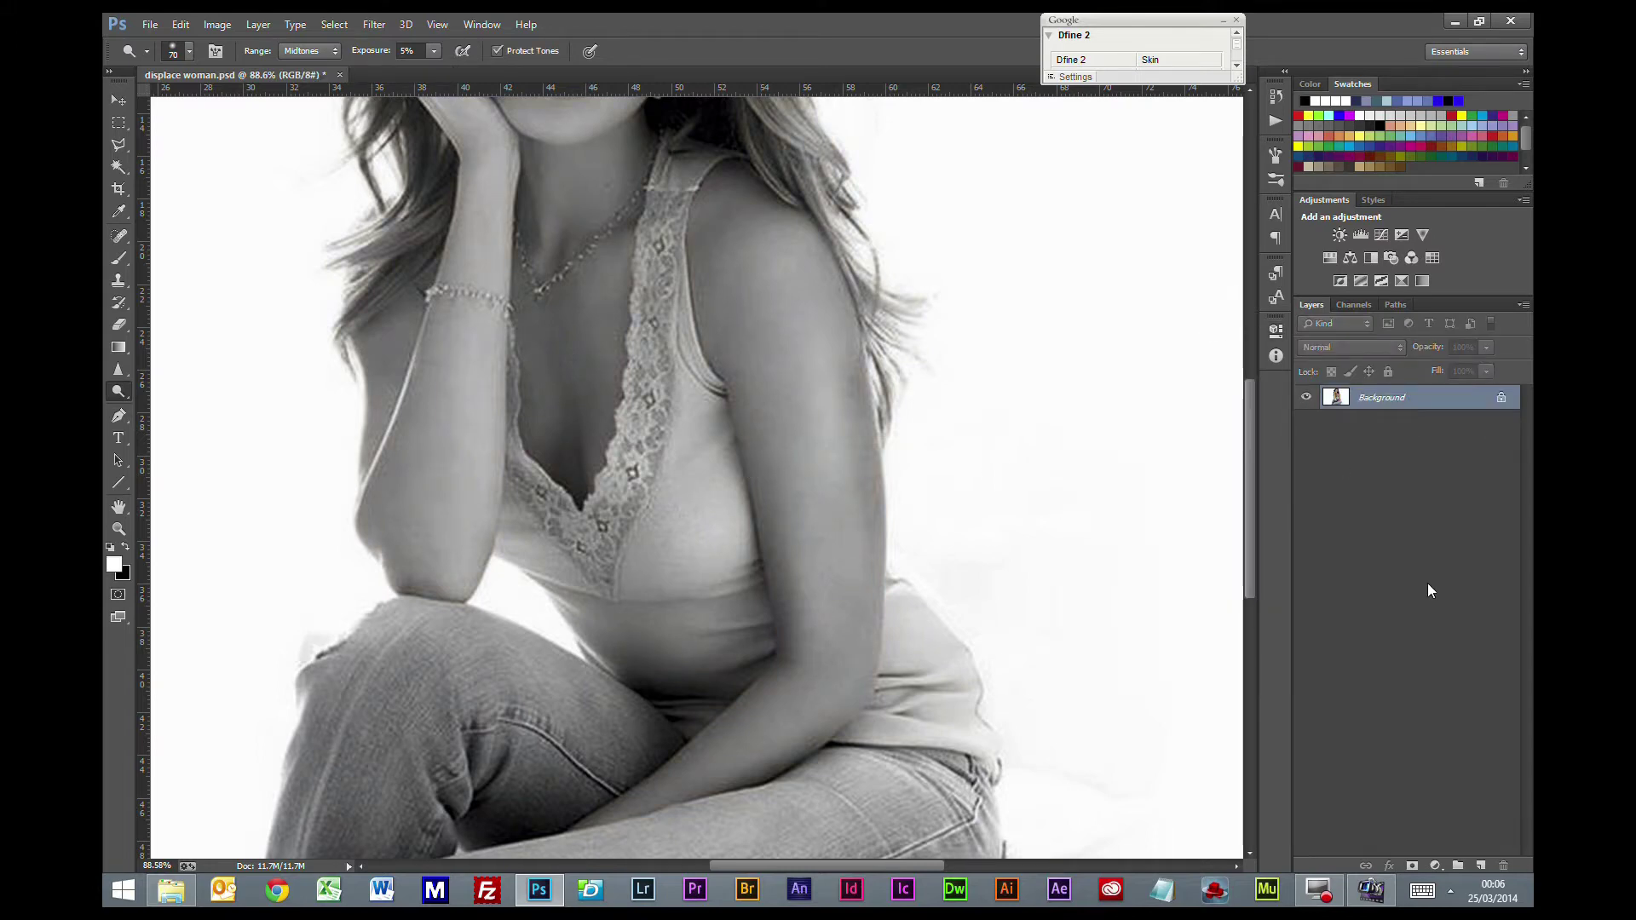
{"action": "key", "text": "x"}
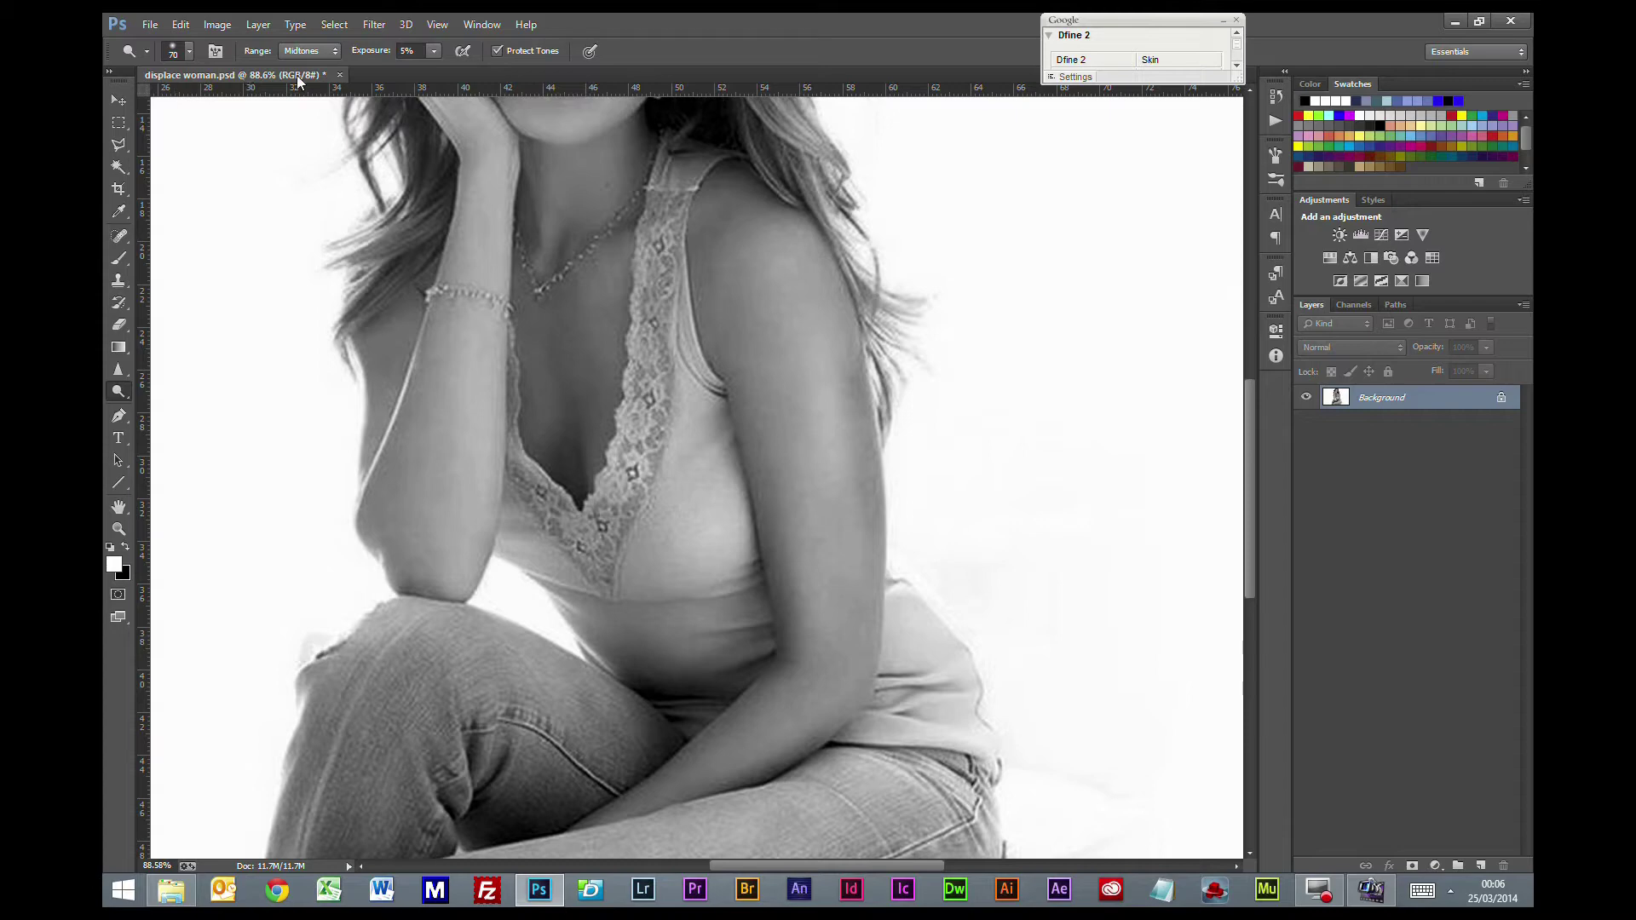
Step: Close displace woman, answering the save prompt, and open Start Image
{"action": "left_click", "coordinate": [340, 75]}
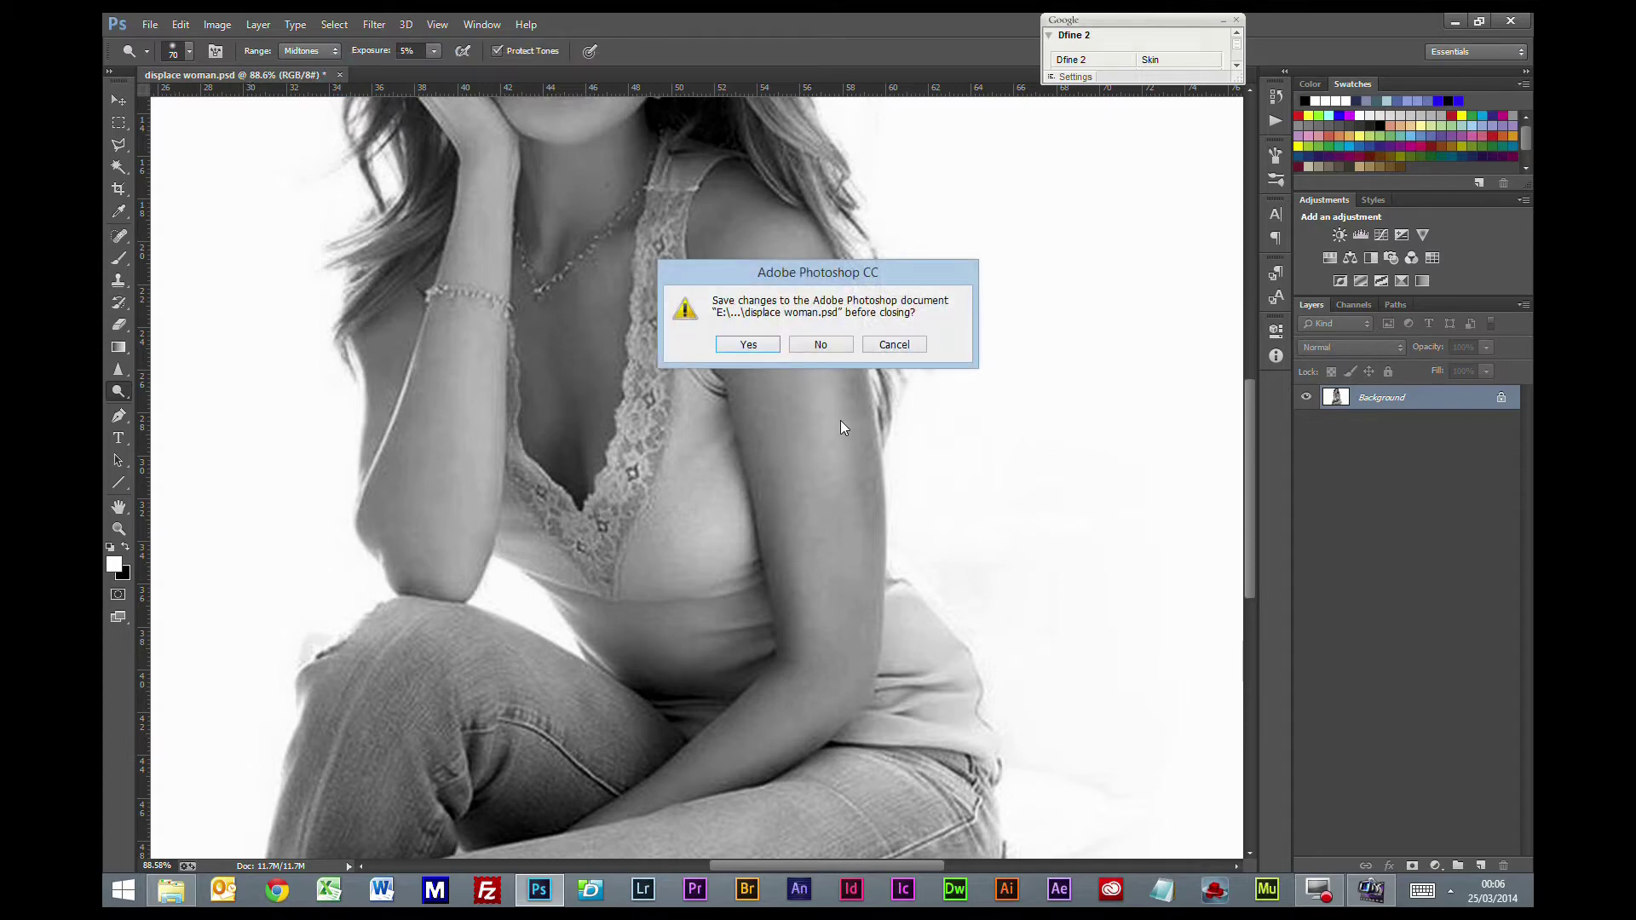
{"action": "left_click", "coordinate": [755, 346]}
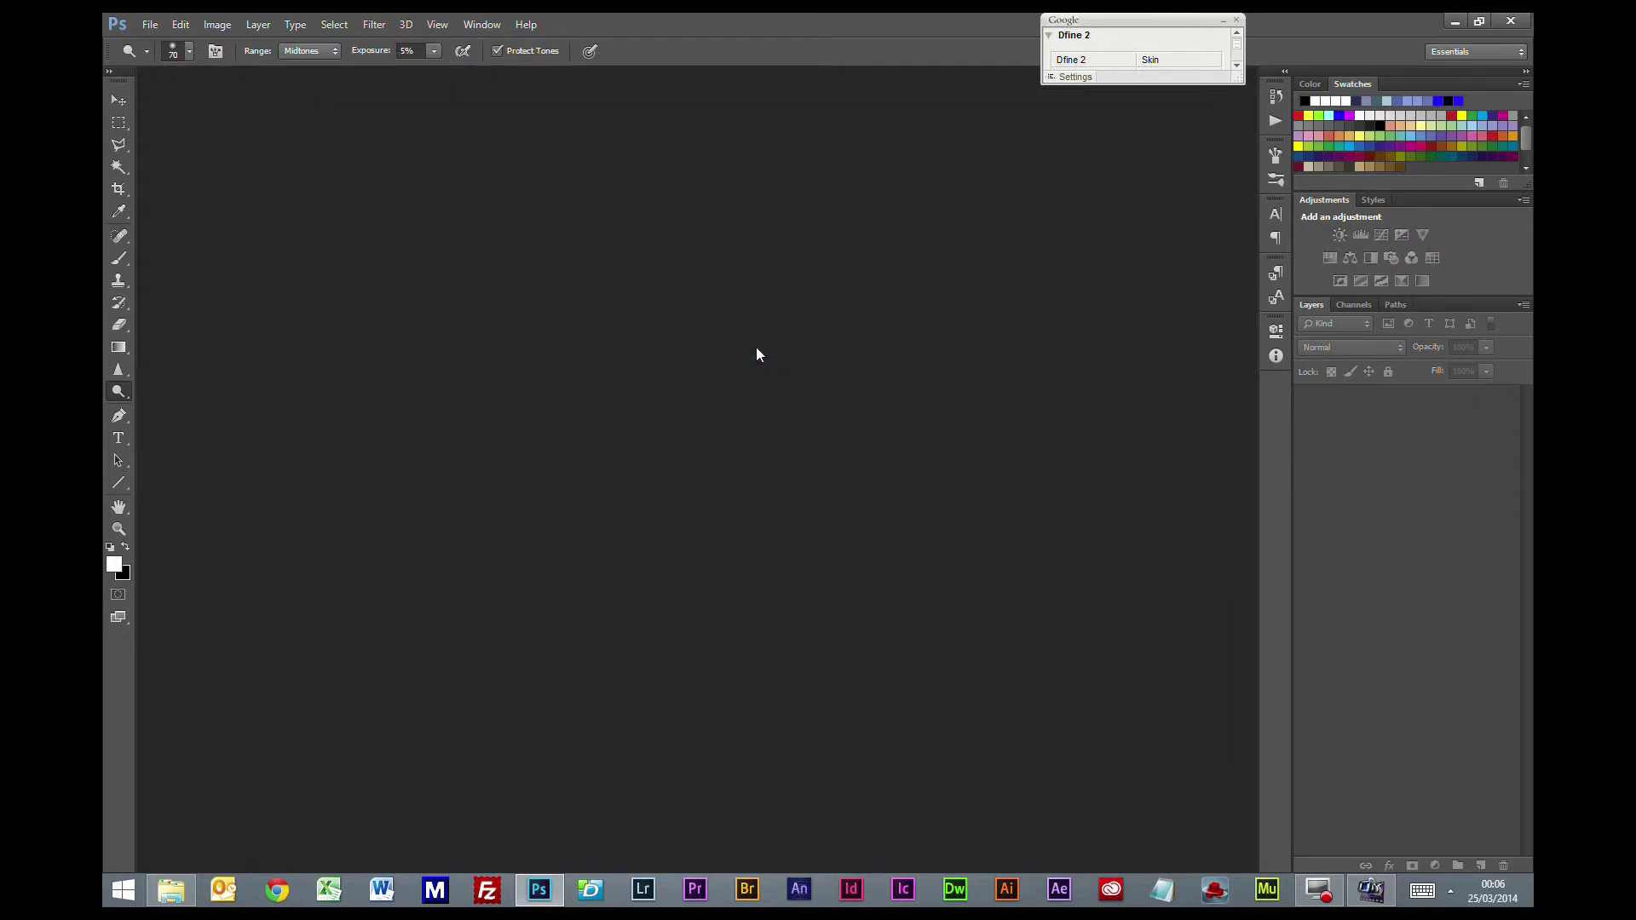
{"action": "left_click", "coordinate": [171, 891]}
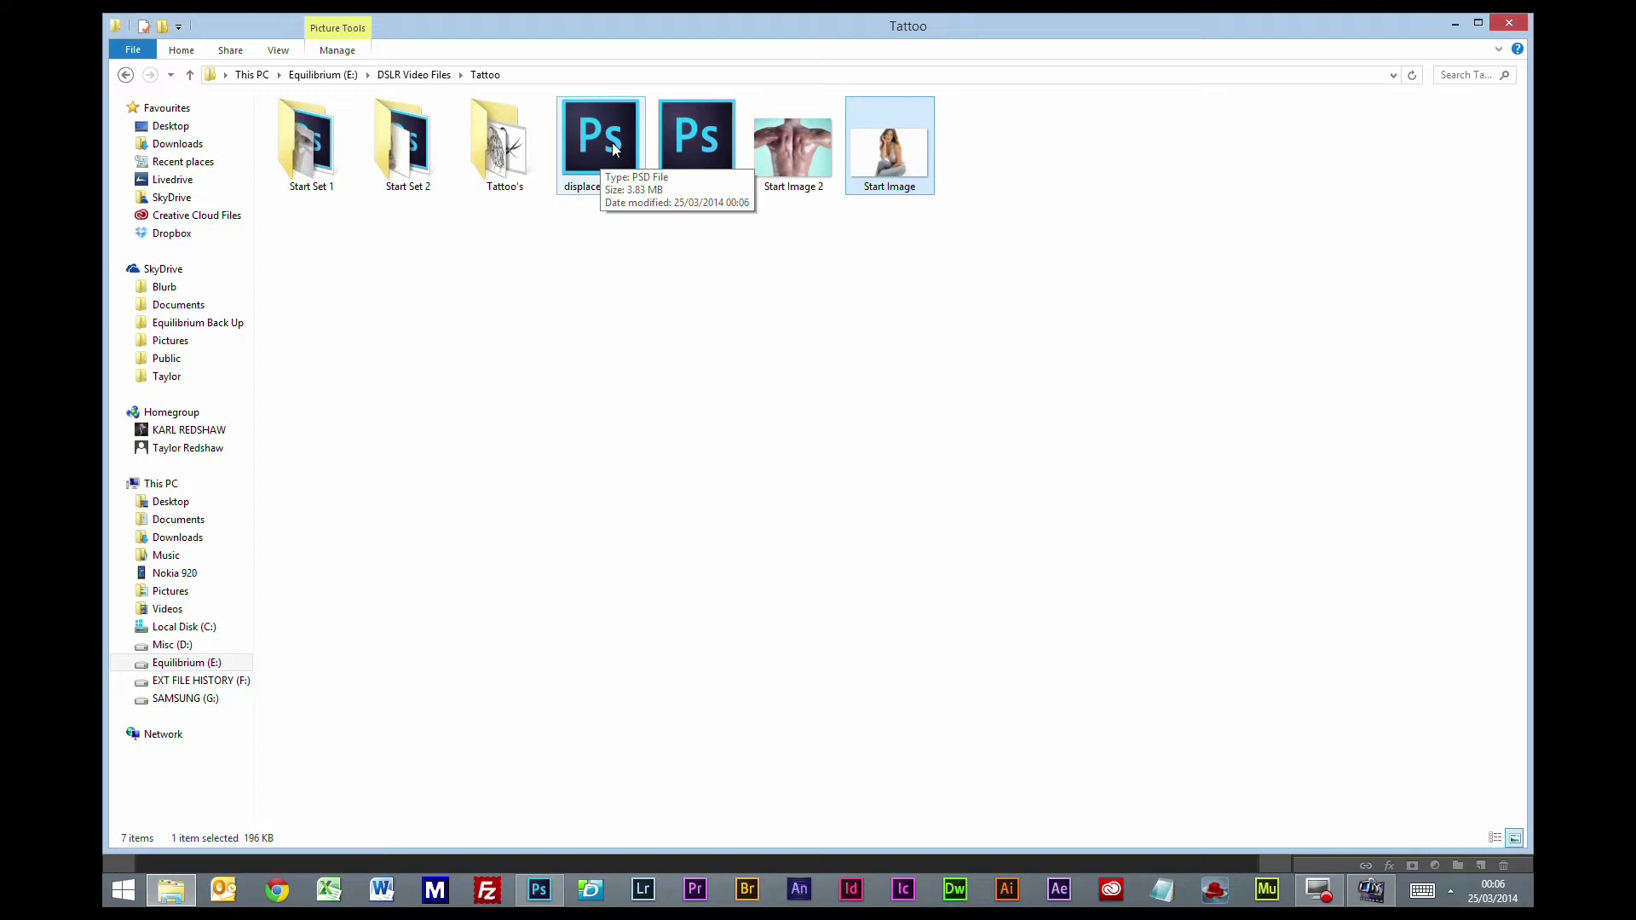
{"action": "double_click", "coordinate": [890, 171]}
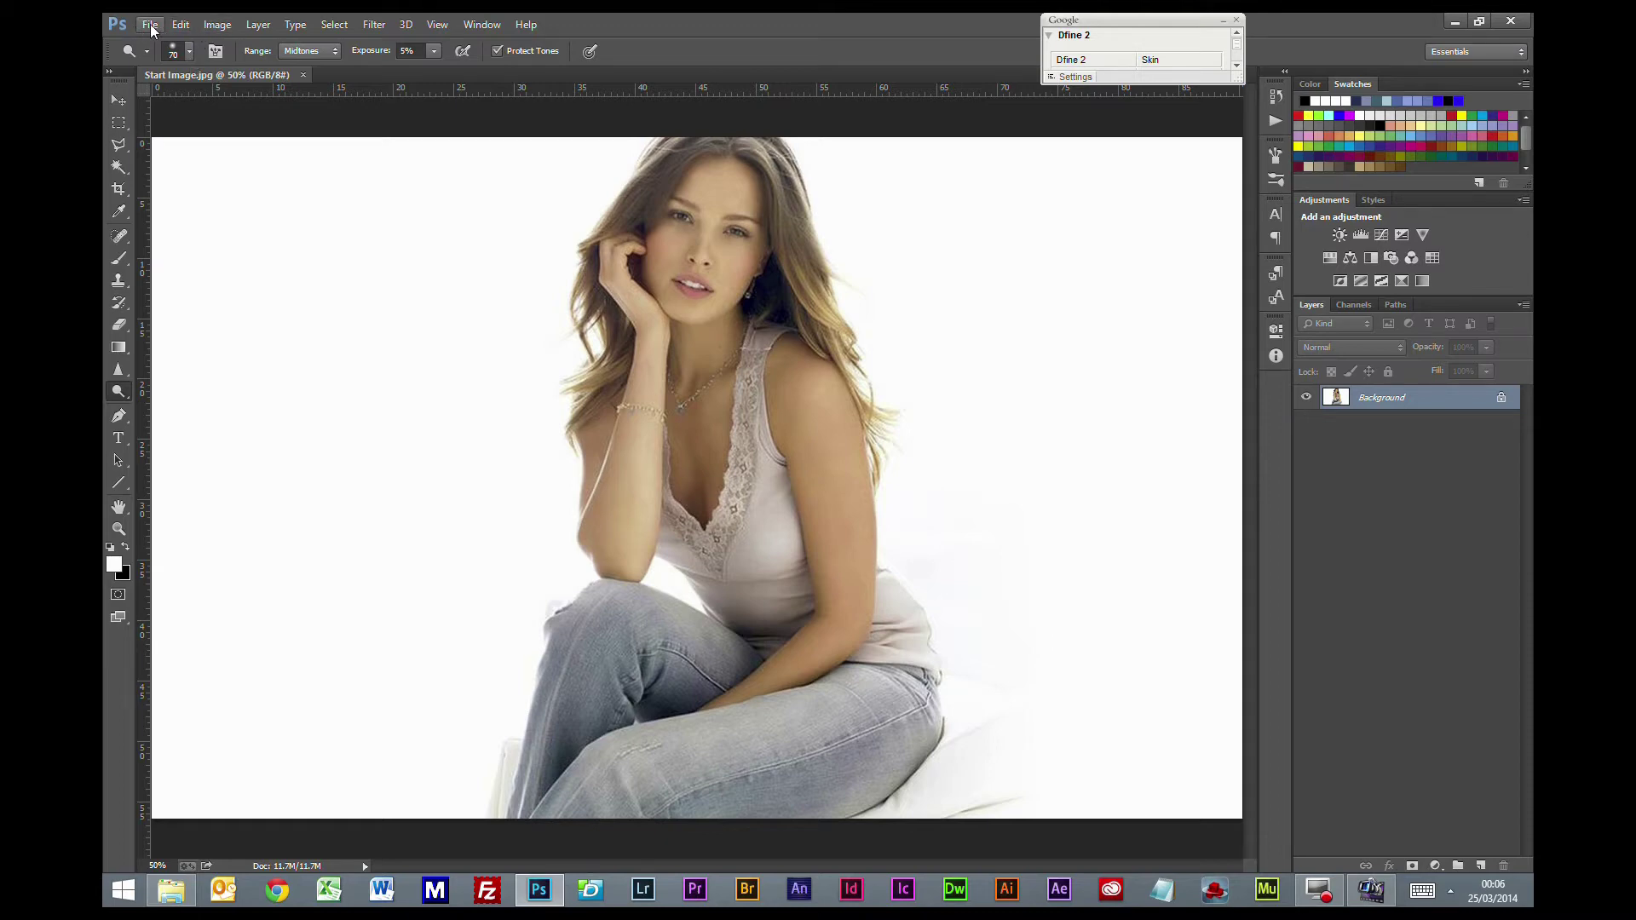
Step: Open the Tribal 2 design from the Tattoo's folder
{"action": "left_click", "coordinate": [172, 891]}
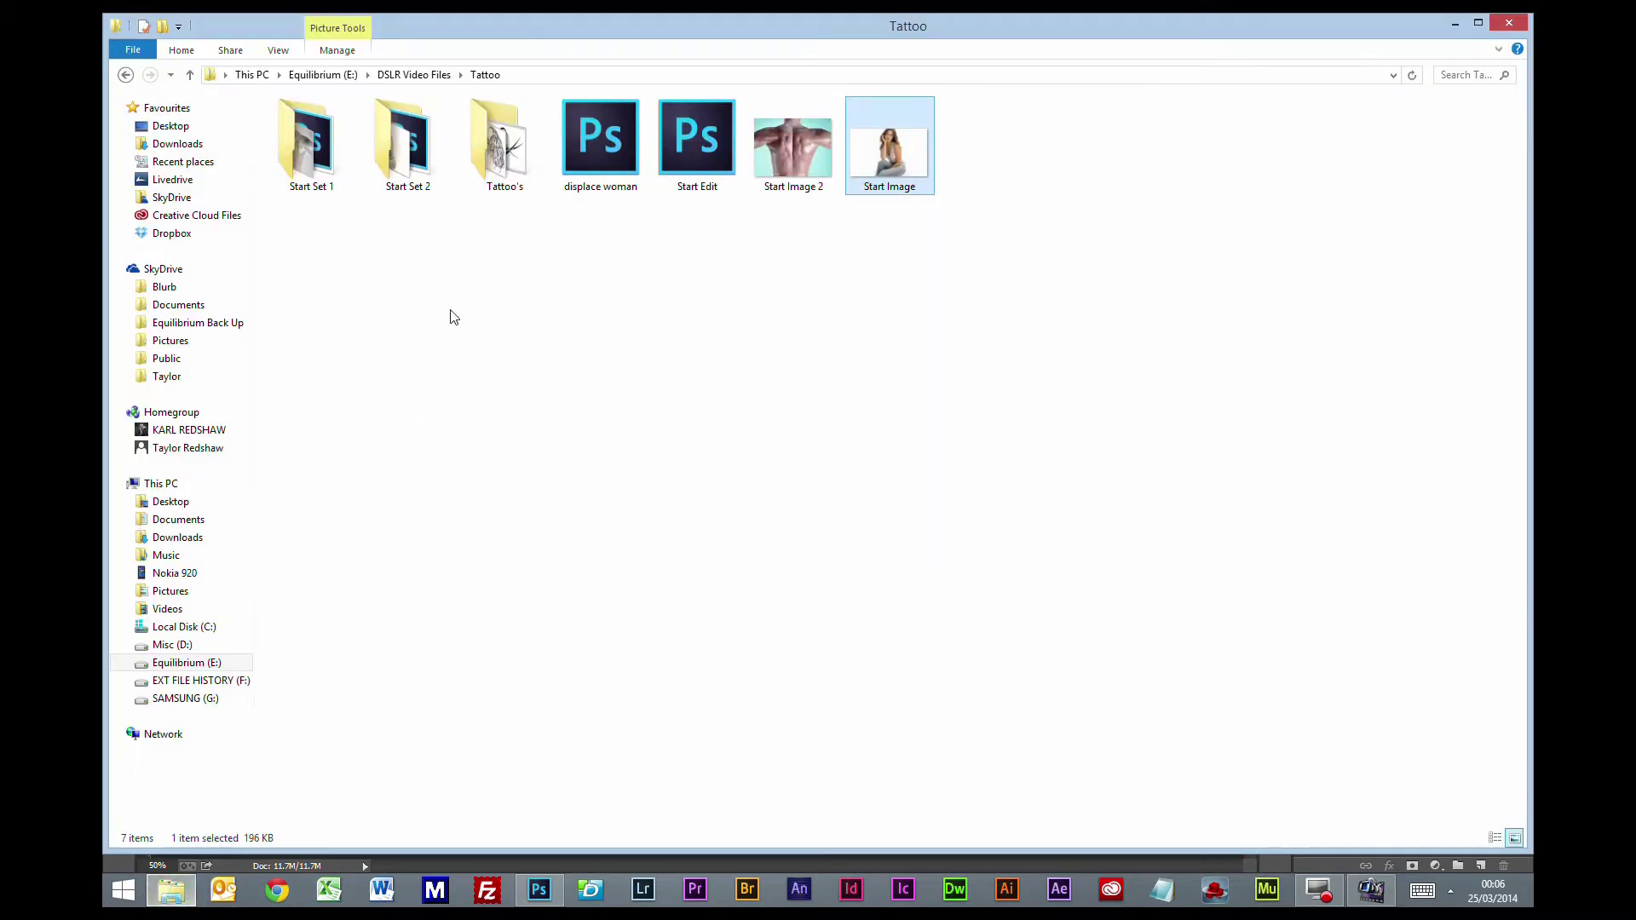
{"action": "double_click", "coordinate": [497, 178]}
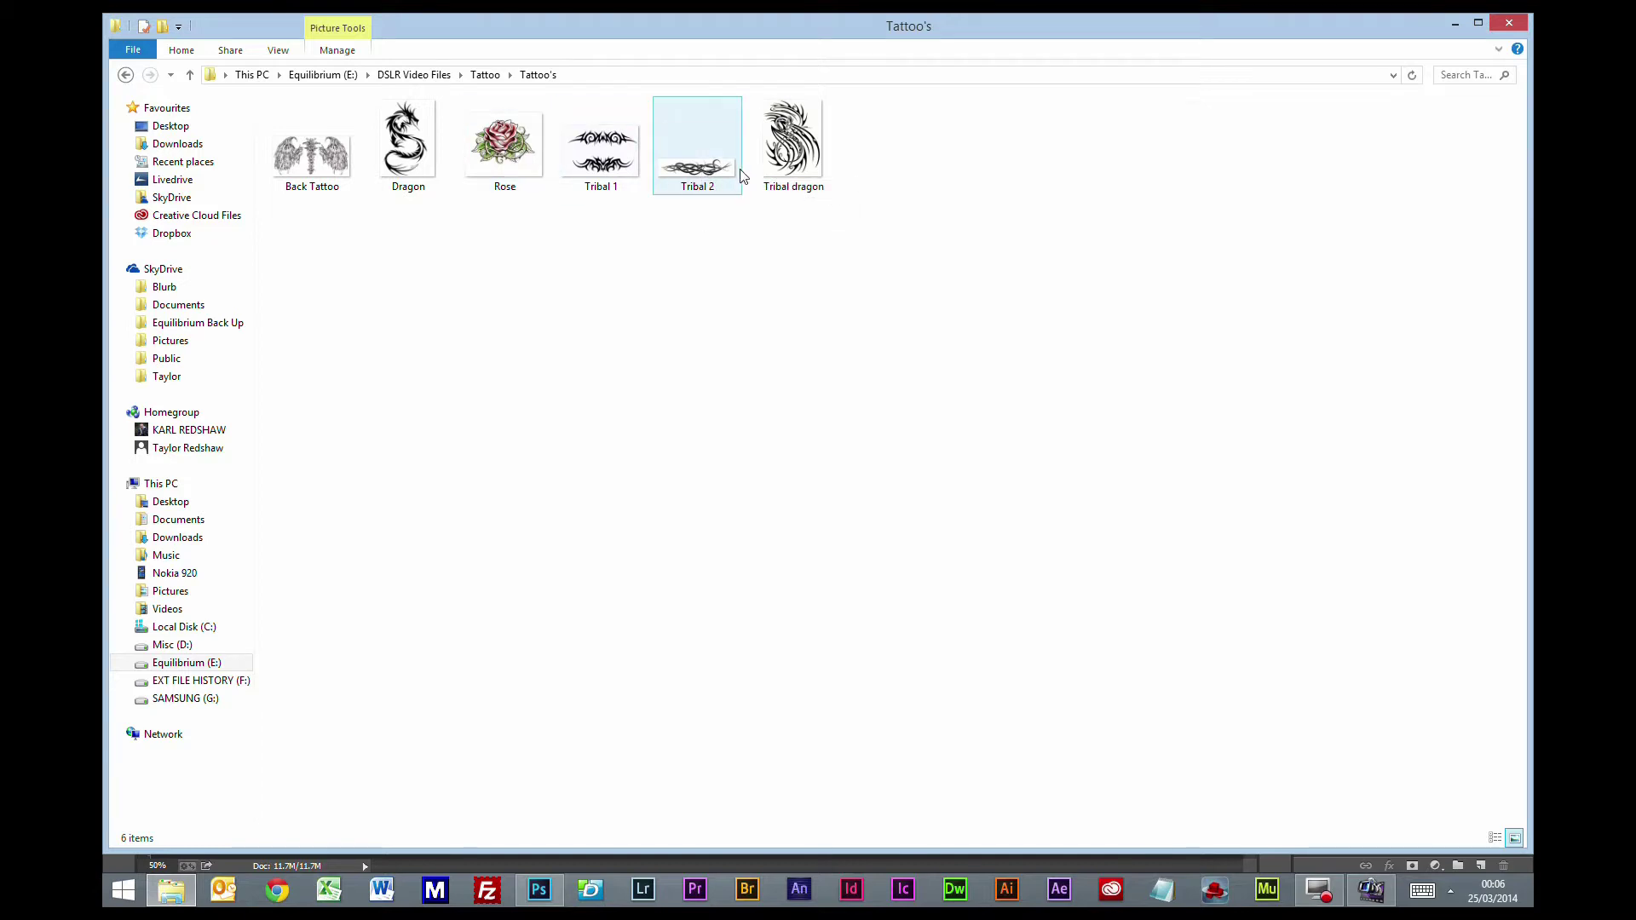
{"action": "double_click", "coordinate": [700, 172]}
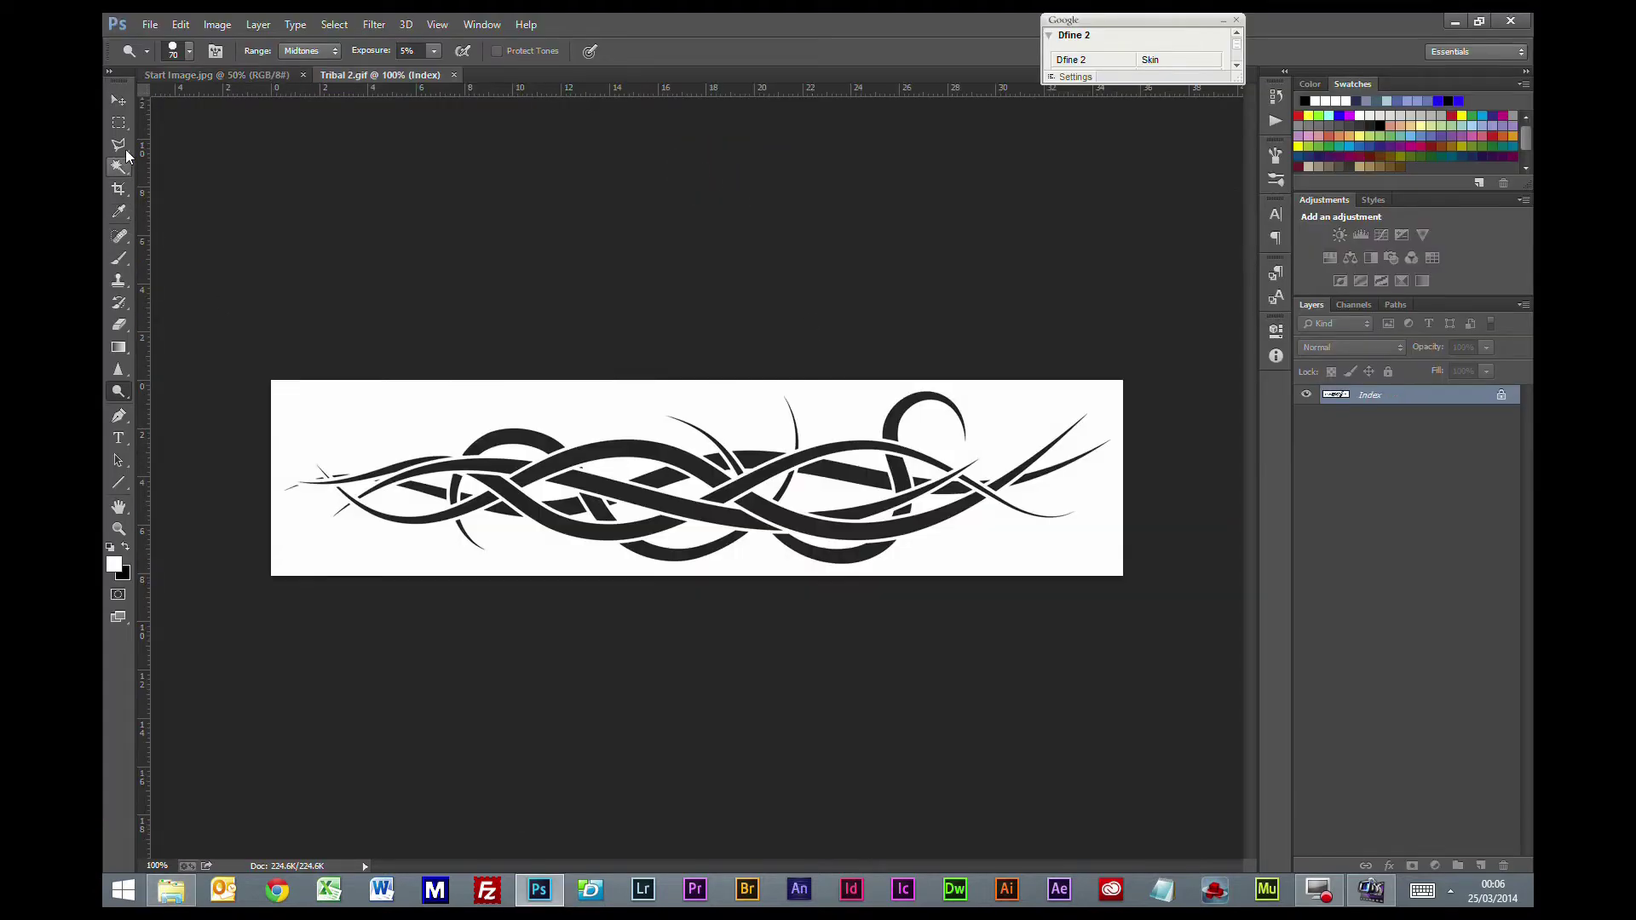
Step: Select all of Tribal 2 and paste it into Start Image
{"action": "left_click", "coordinate": [119, 122]}
{"action": "key", "text": "ctrl+a"}
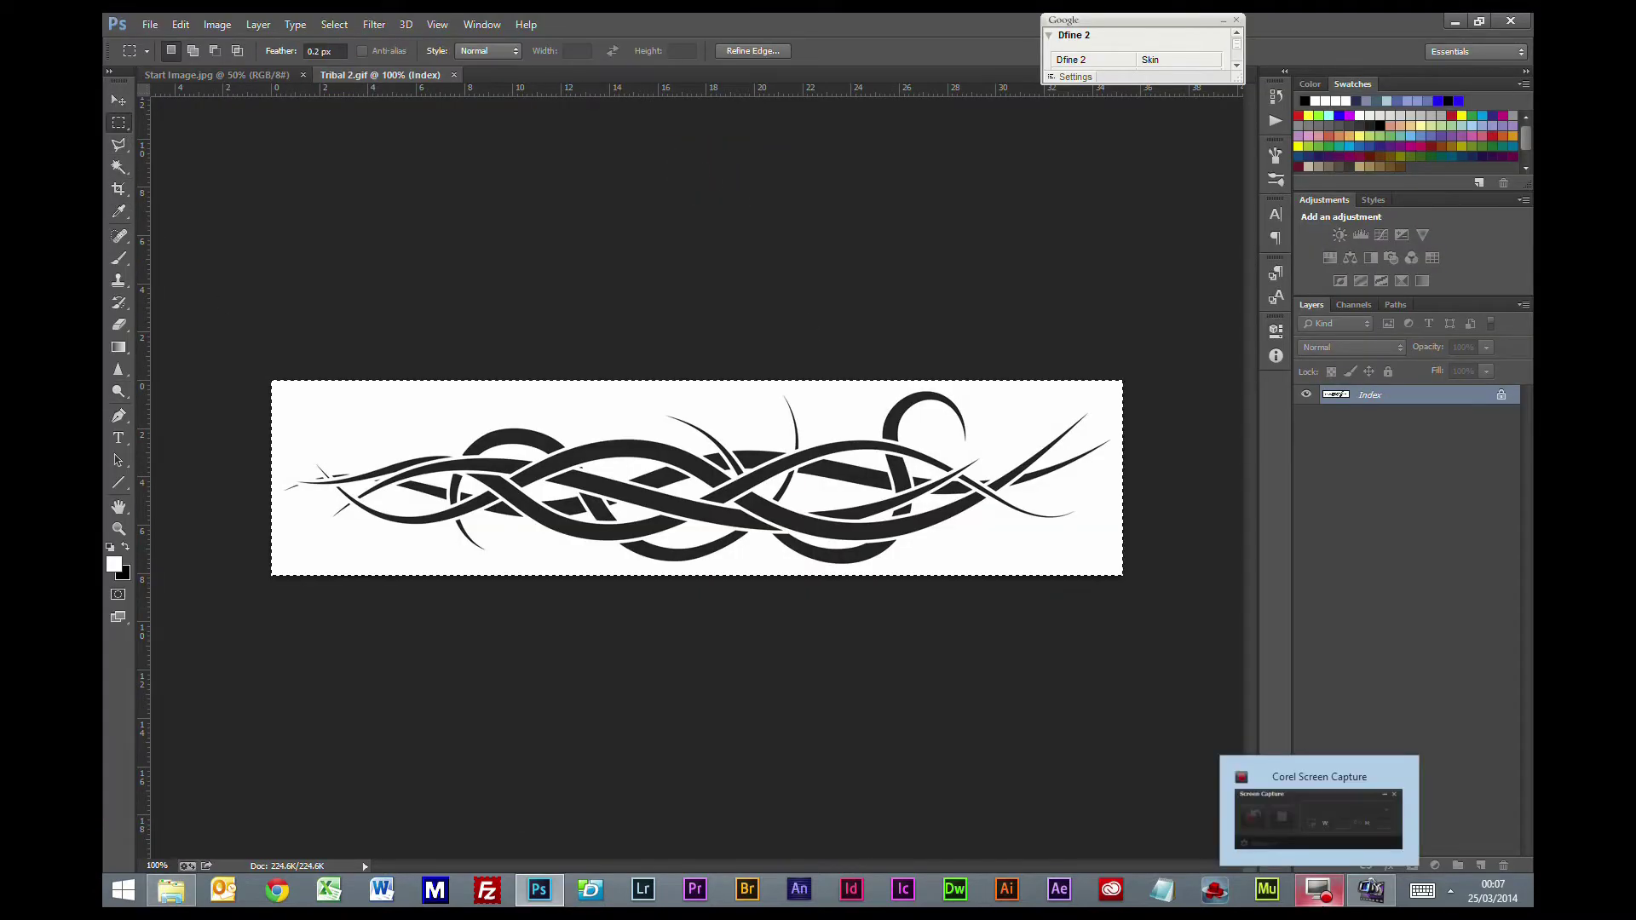
{"action": "left_click", "coordinate": [210, 75]}
{"action": "key", "text": "ctrl+v"}
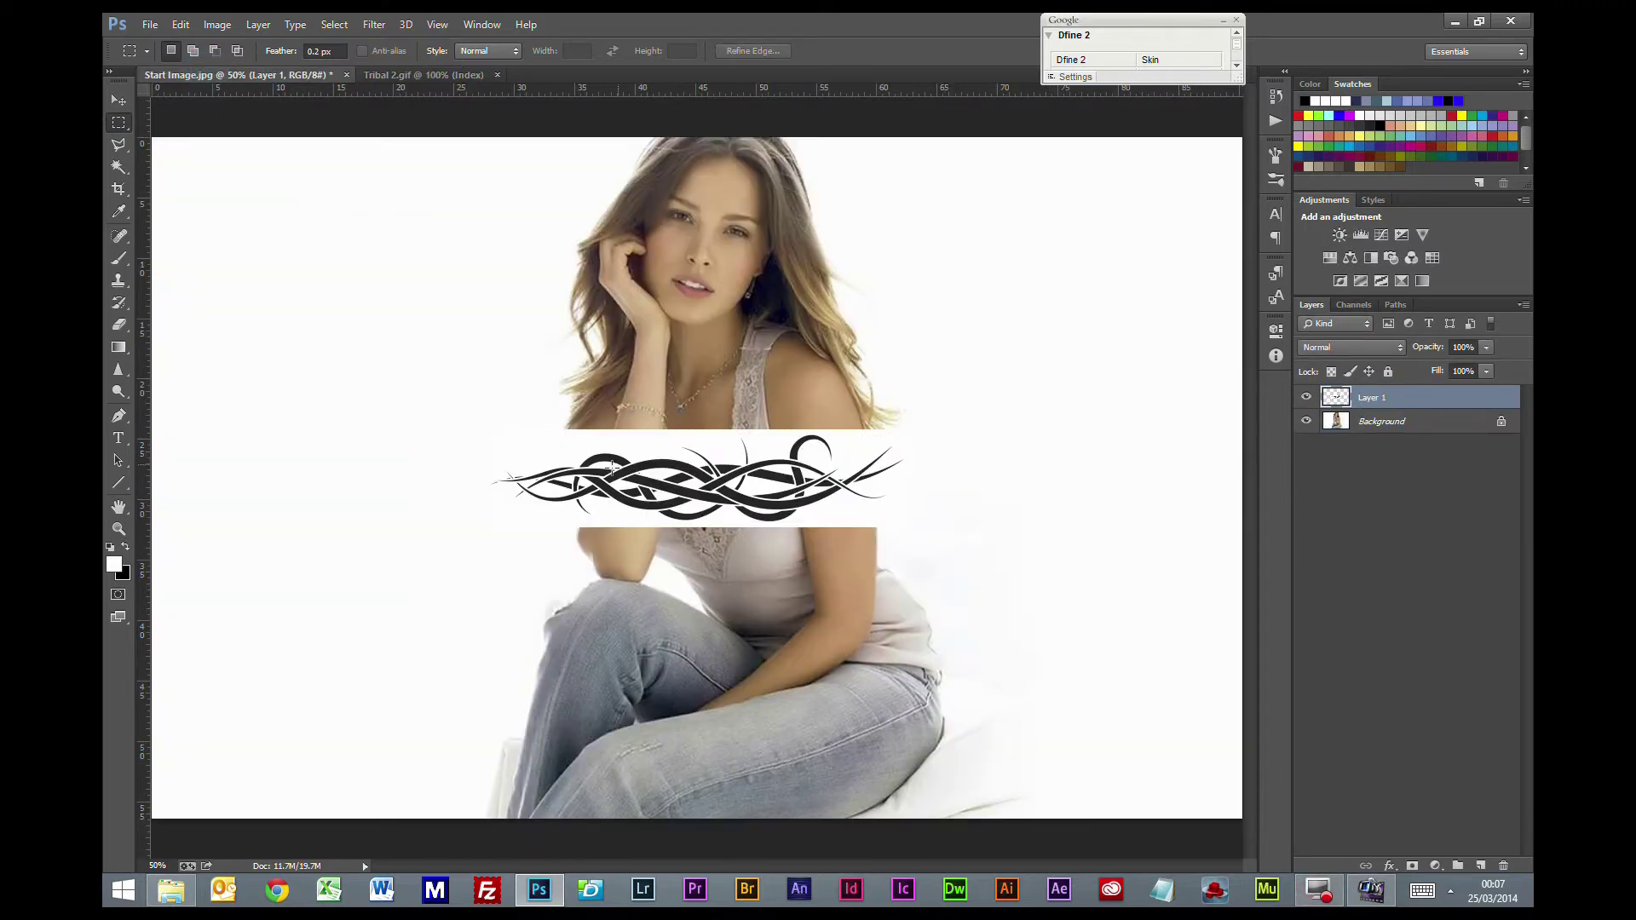
Step: Set the tattoo layer to Multiply and move it right toward her arm
{"action": "left_click", "coordinate": [1361, 347]}
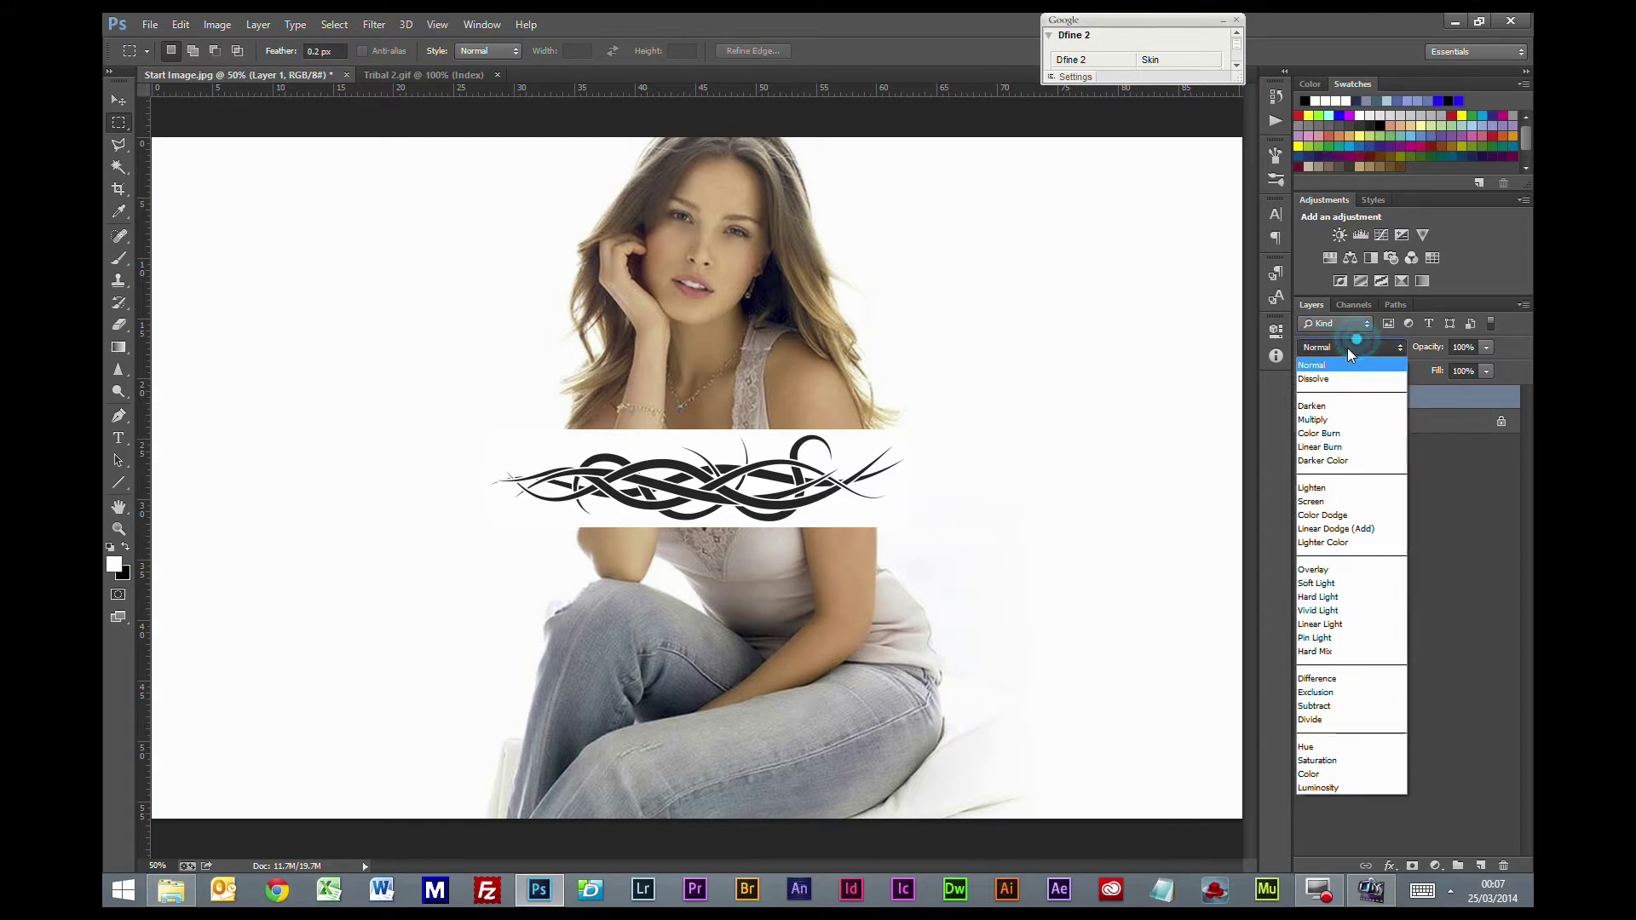
{"action": "left_click", "coordinate": [1313, 420]}
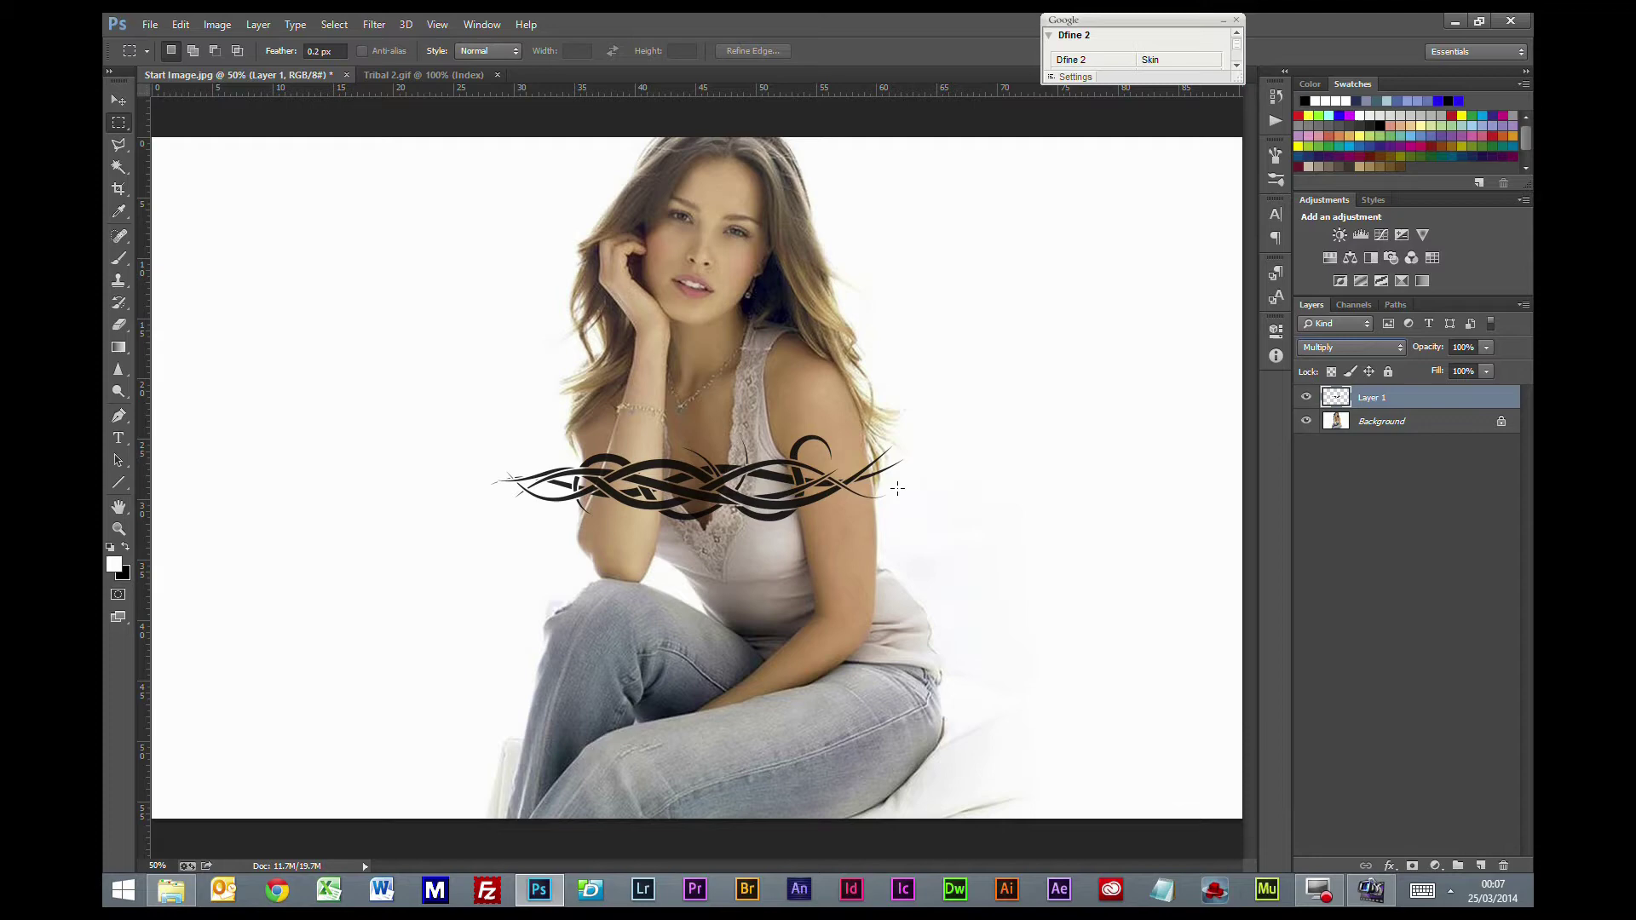
{"action": "left_click", "coordinate": [118, 100]}
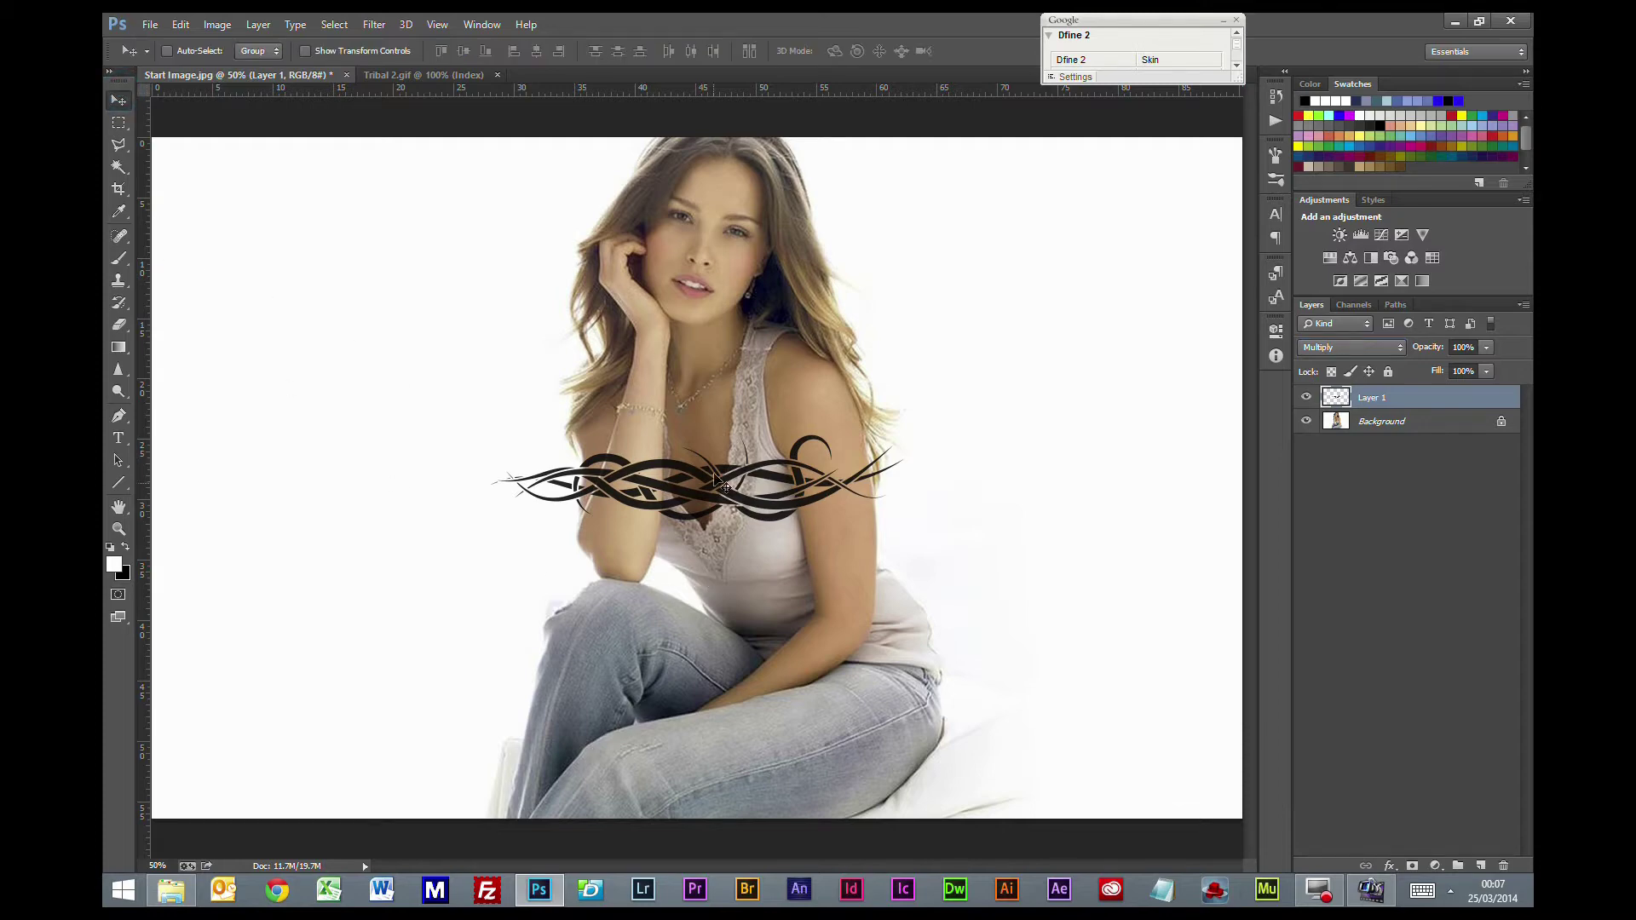
{"action": "left_click_drag", "start_coordinate": [694, 491], "coordinate": [882, 487]}
{"action": "scroll", "coordinate": [882, 488], "scroll_direction": "up", "scroll_amount": 5}
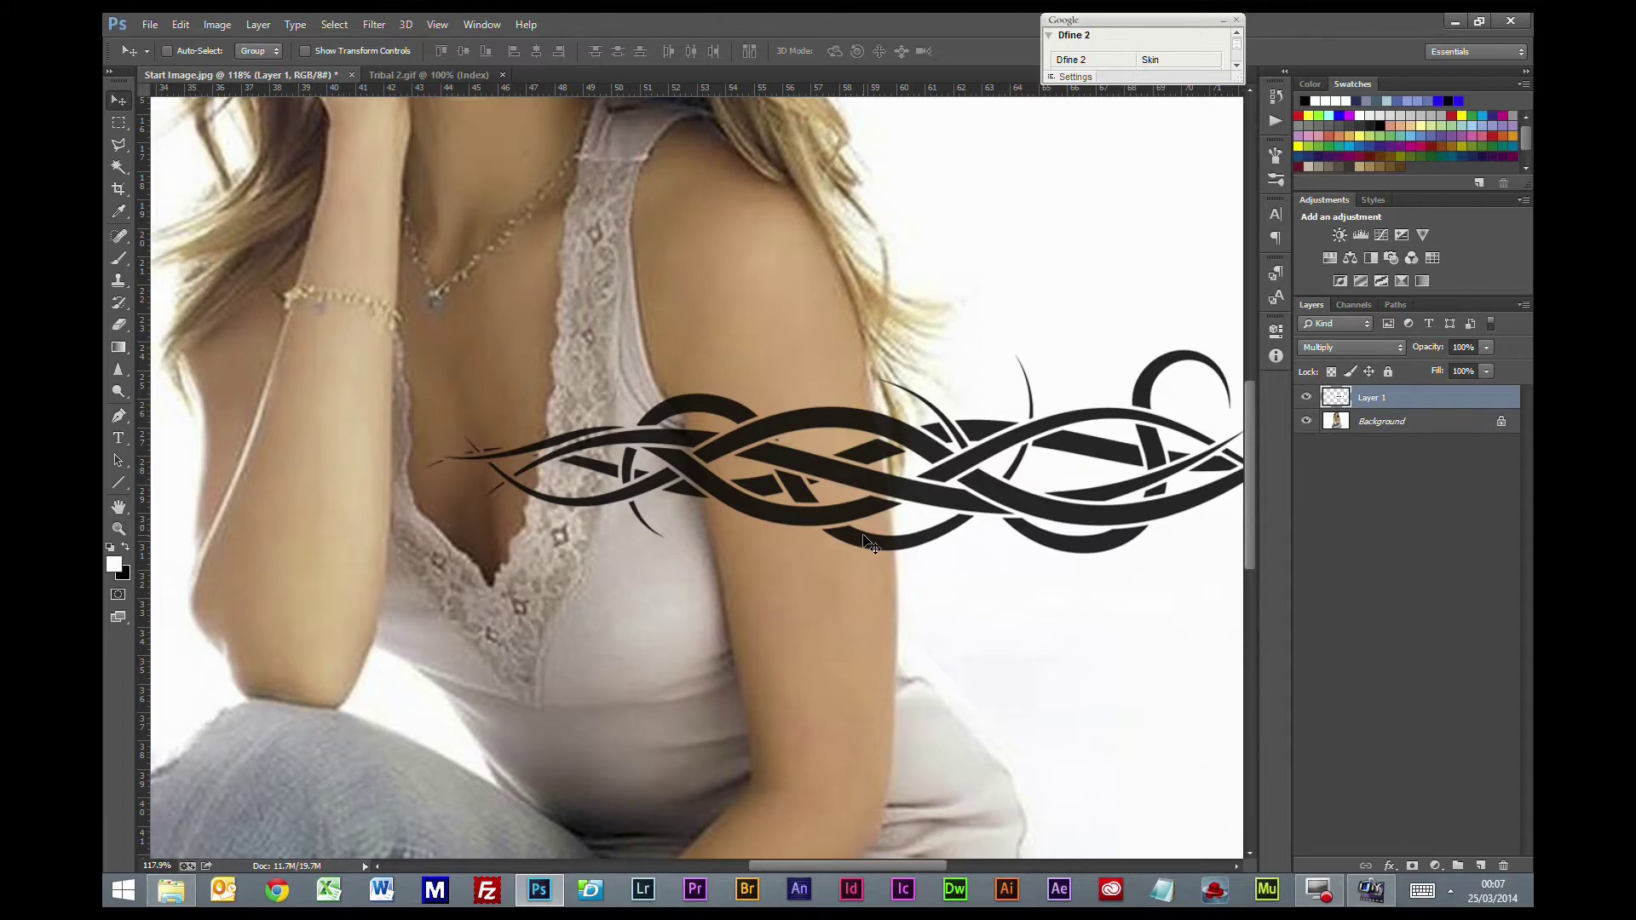
Step: Free-transform the tribal graphic down to about 27% and tilt it across her upper arm
{"action": "key", "text": "ctrl+t"}
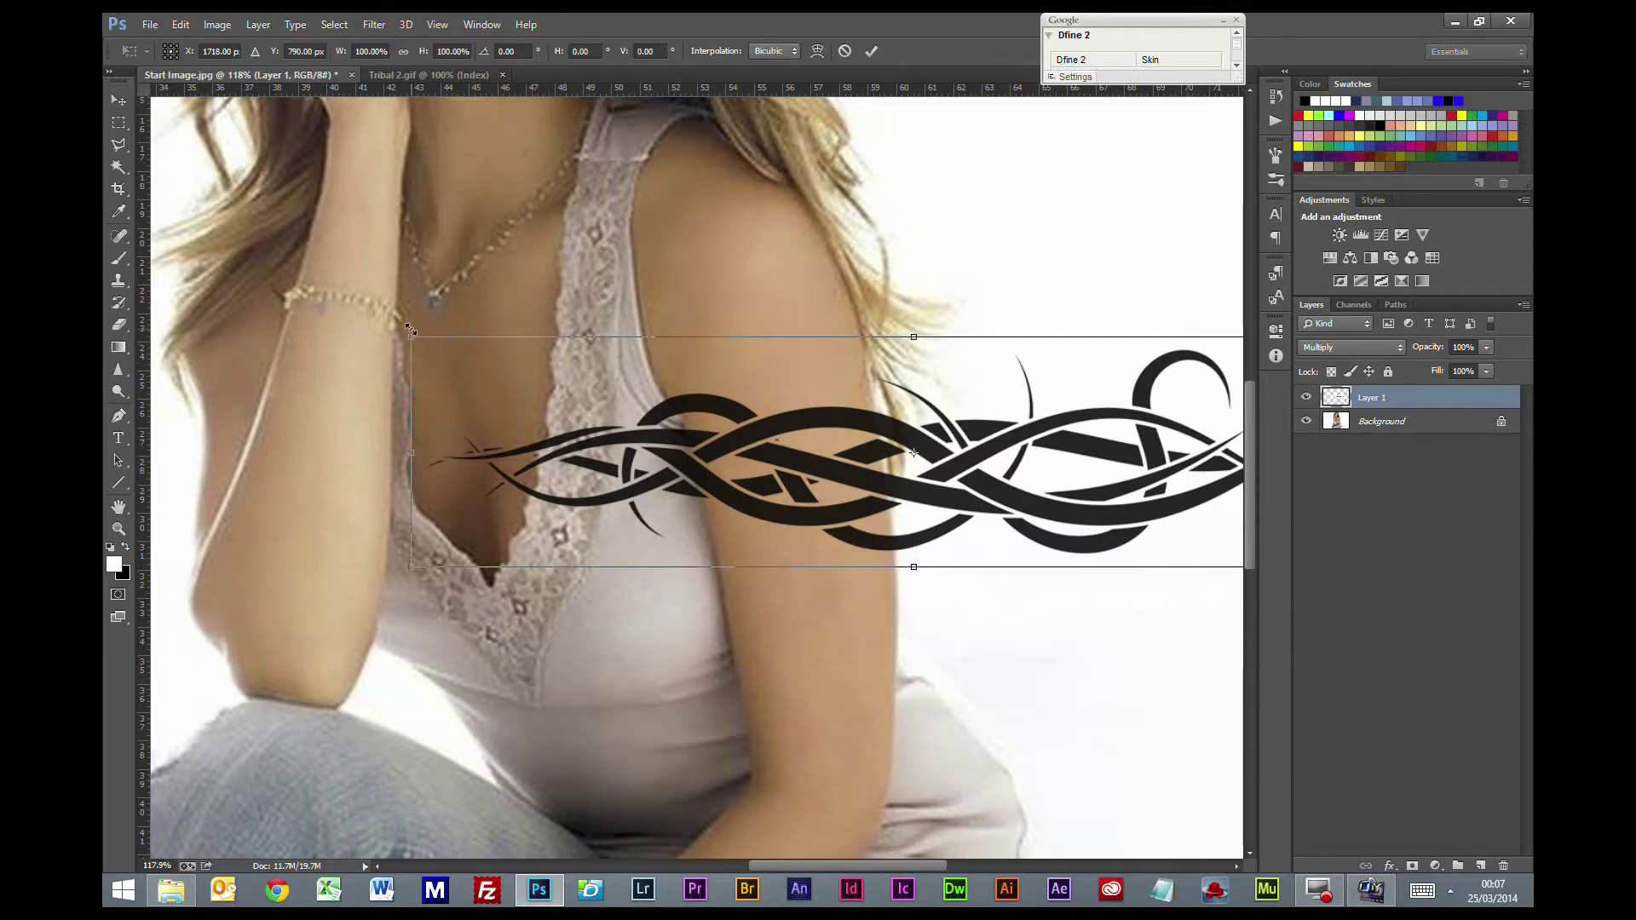
{"action": "left_click_drag", "start_coordinate": [411, 336], "coordinate": [1002, 472]}
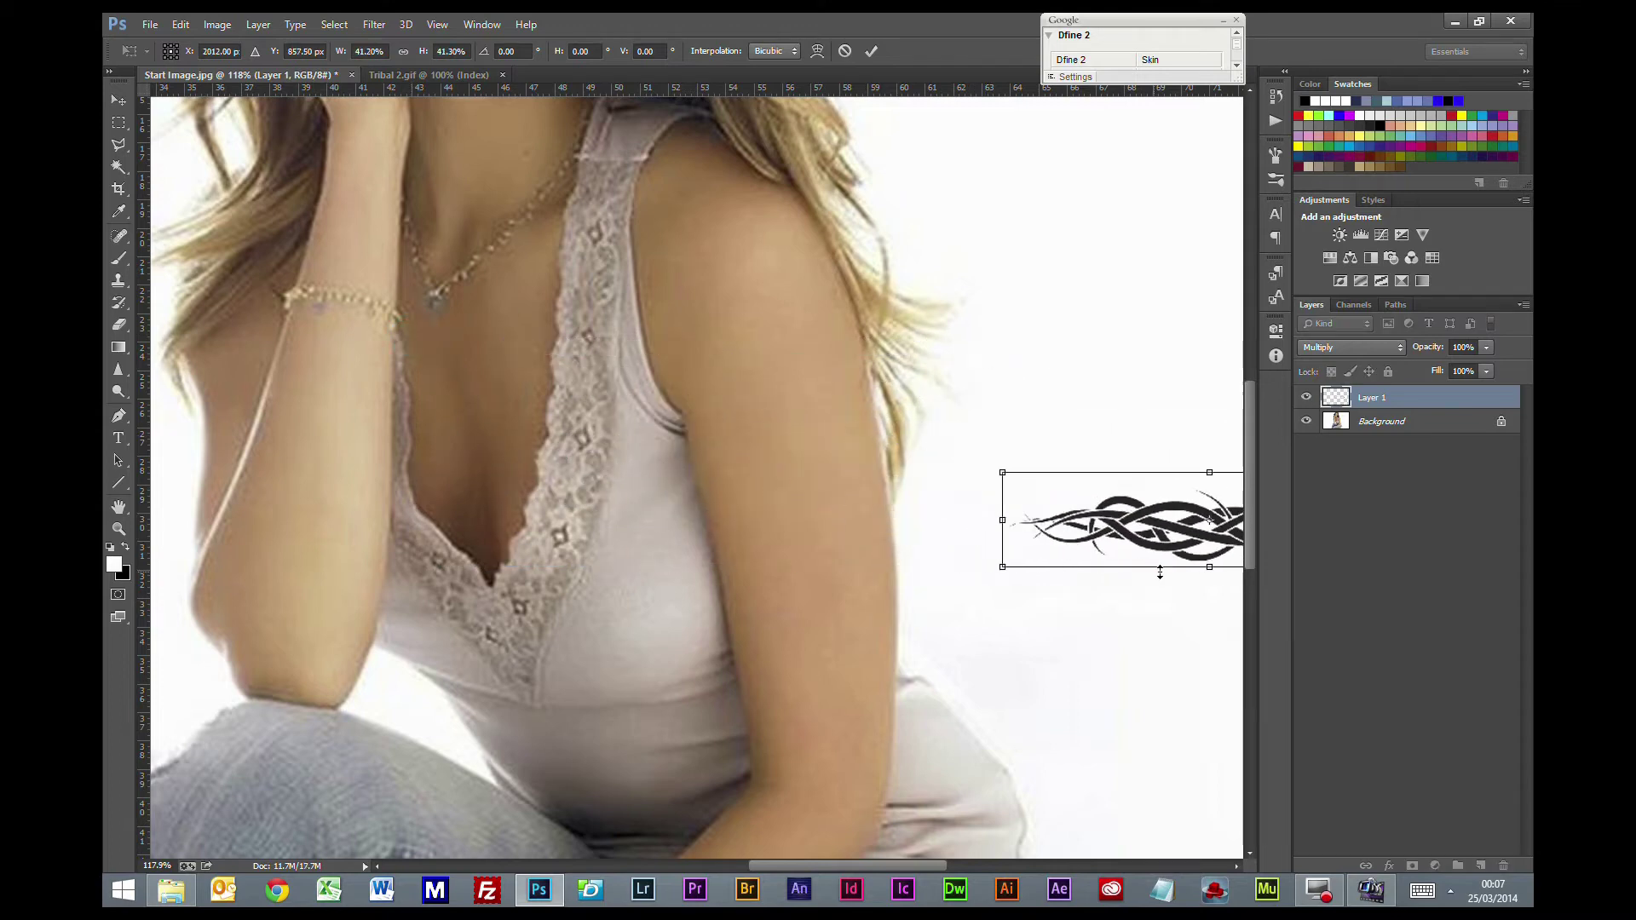
{"action": "left_click_drag", "start_coordinate": [1170, 548], "coordinate": [785, 532]}
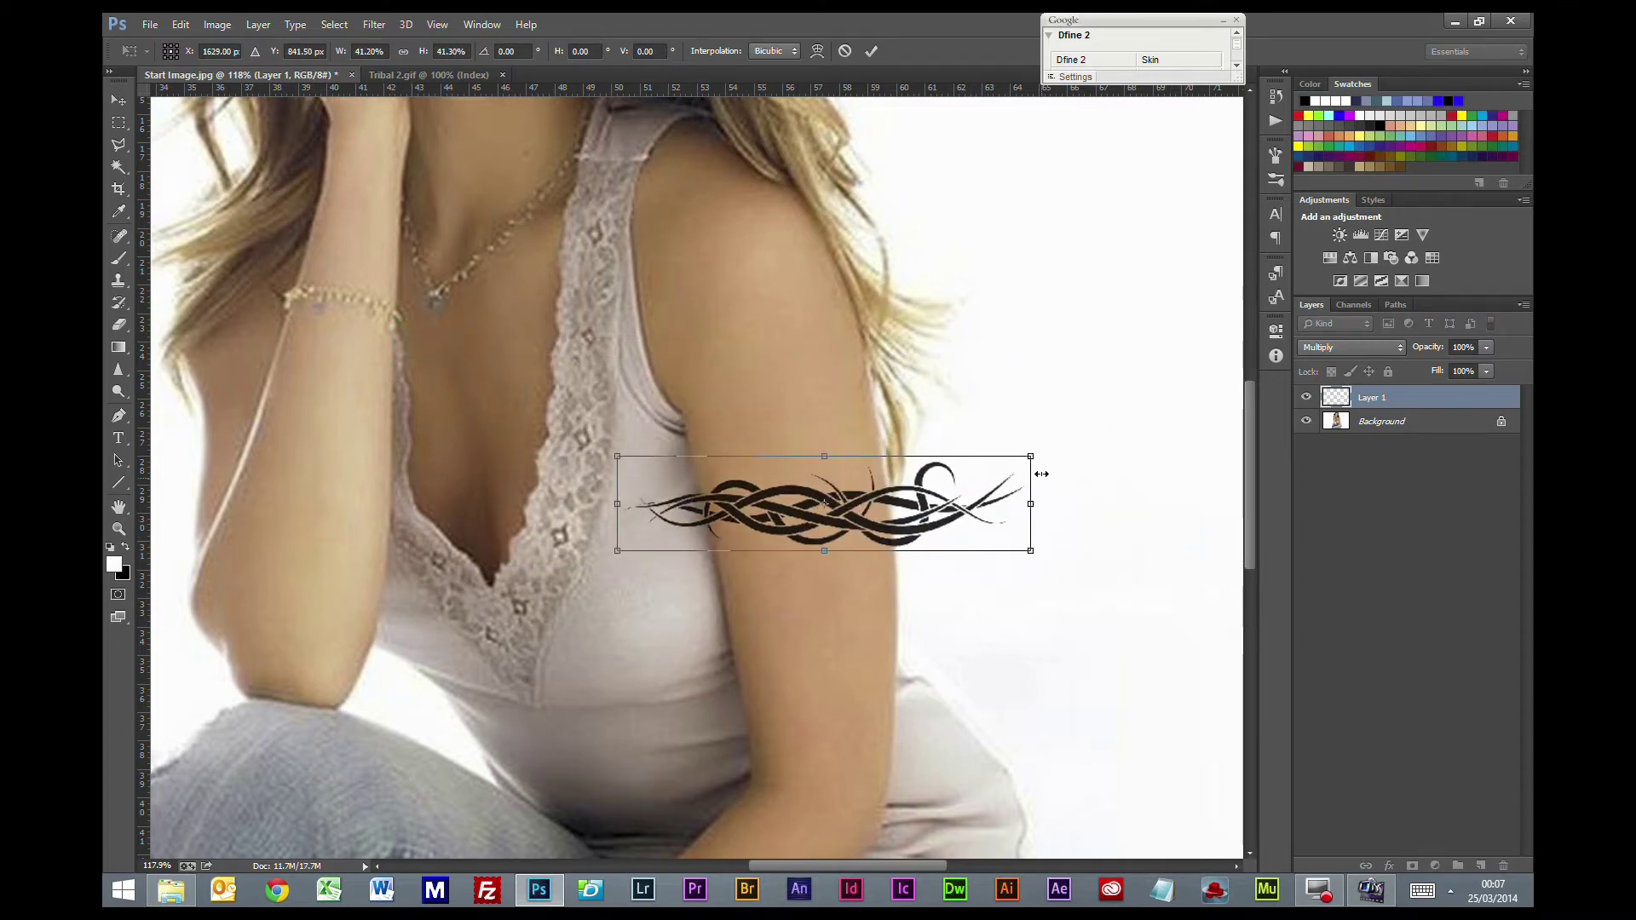
{"action": "left_click_drag", "start_coordinate": [1032, 457], "coordinate": [941, 443]}
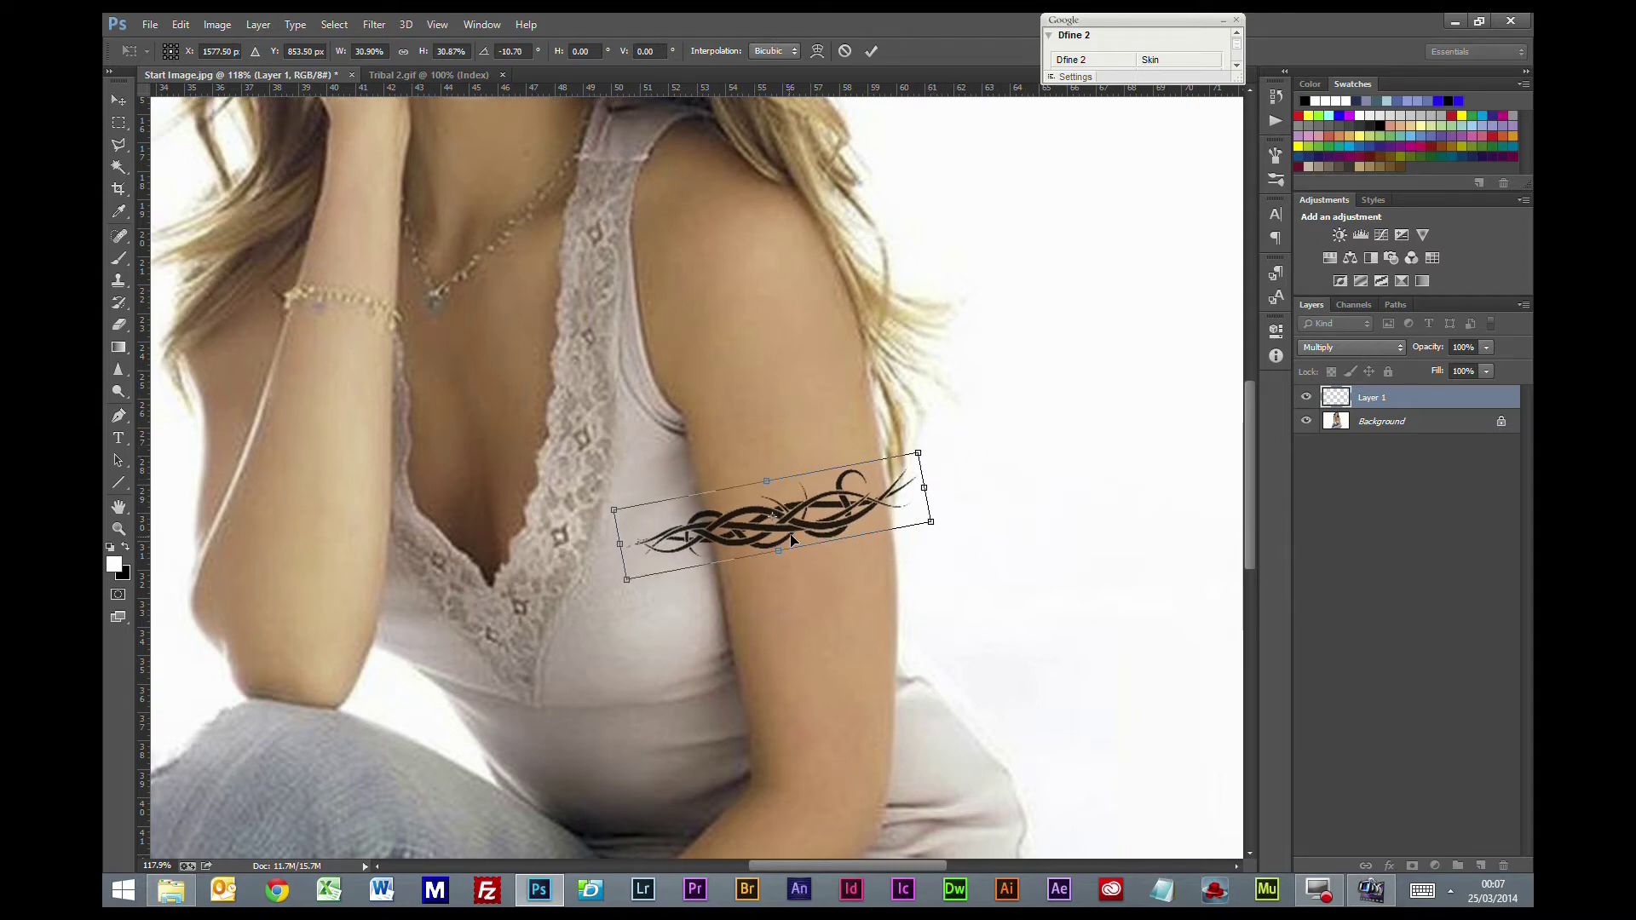
{"action": "left_click_drag", "start_coordinate": [792, 539], "coordinate": [804, 510]}
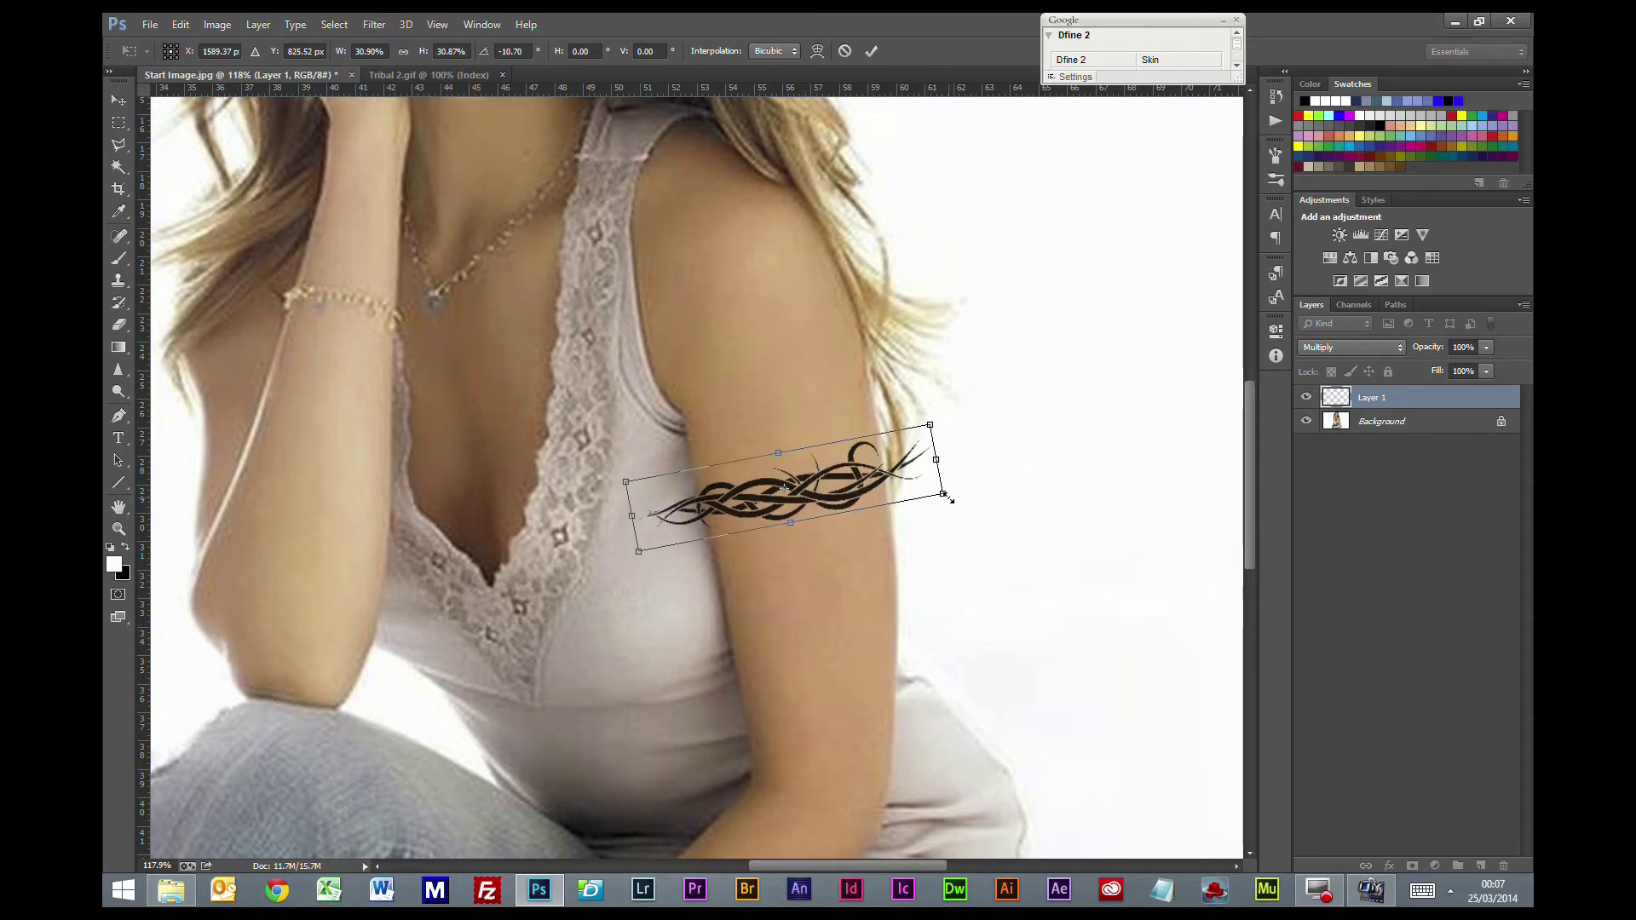
{"action": "left_click_drag", "start_coordinate": [946, 496], "coordinate": [815, 493]}
{"action": "left_click", "coordinate": [986, 497]}
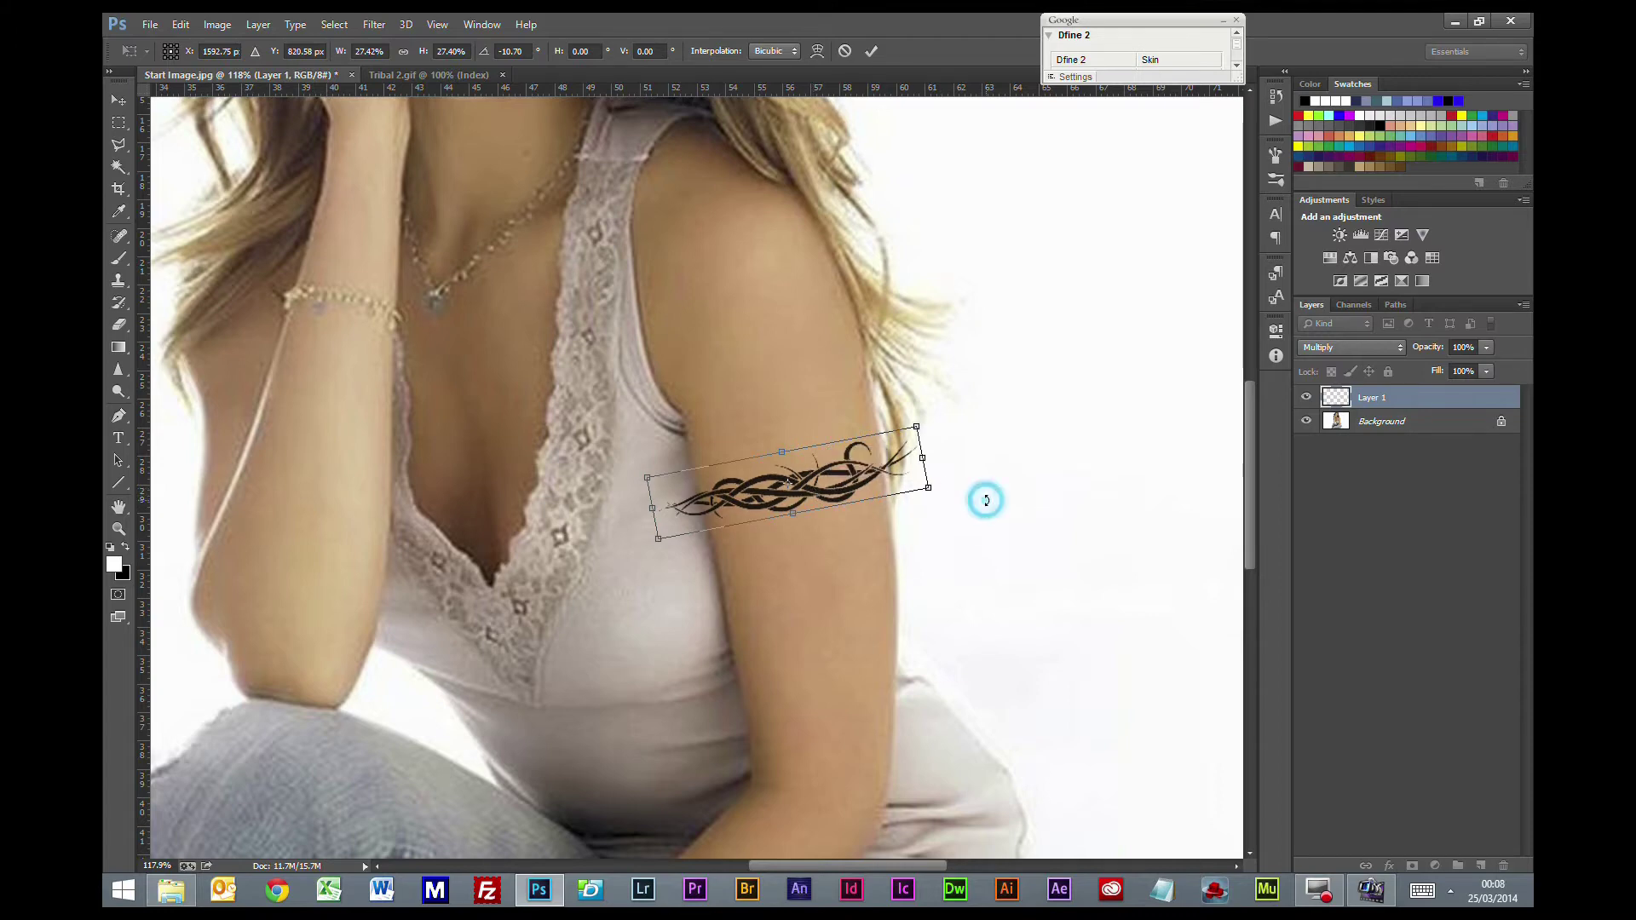
Step: Commit the armband transform and zoom in on the arm
{"action": "key", "text": "Return"}
{"action": "scroll", "coordinate": [942, 521], "scroll_direction": "down", "scroll_amount": 5}
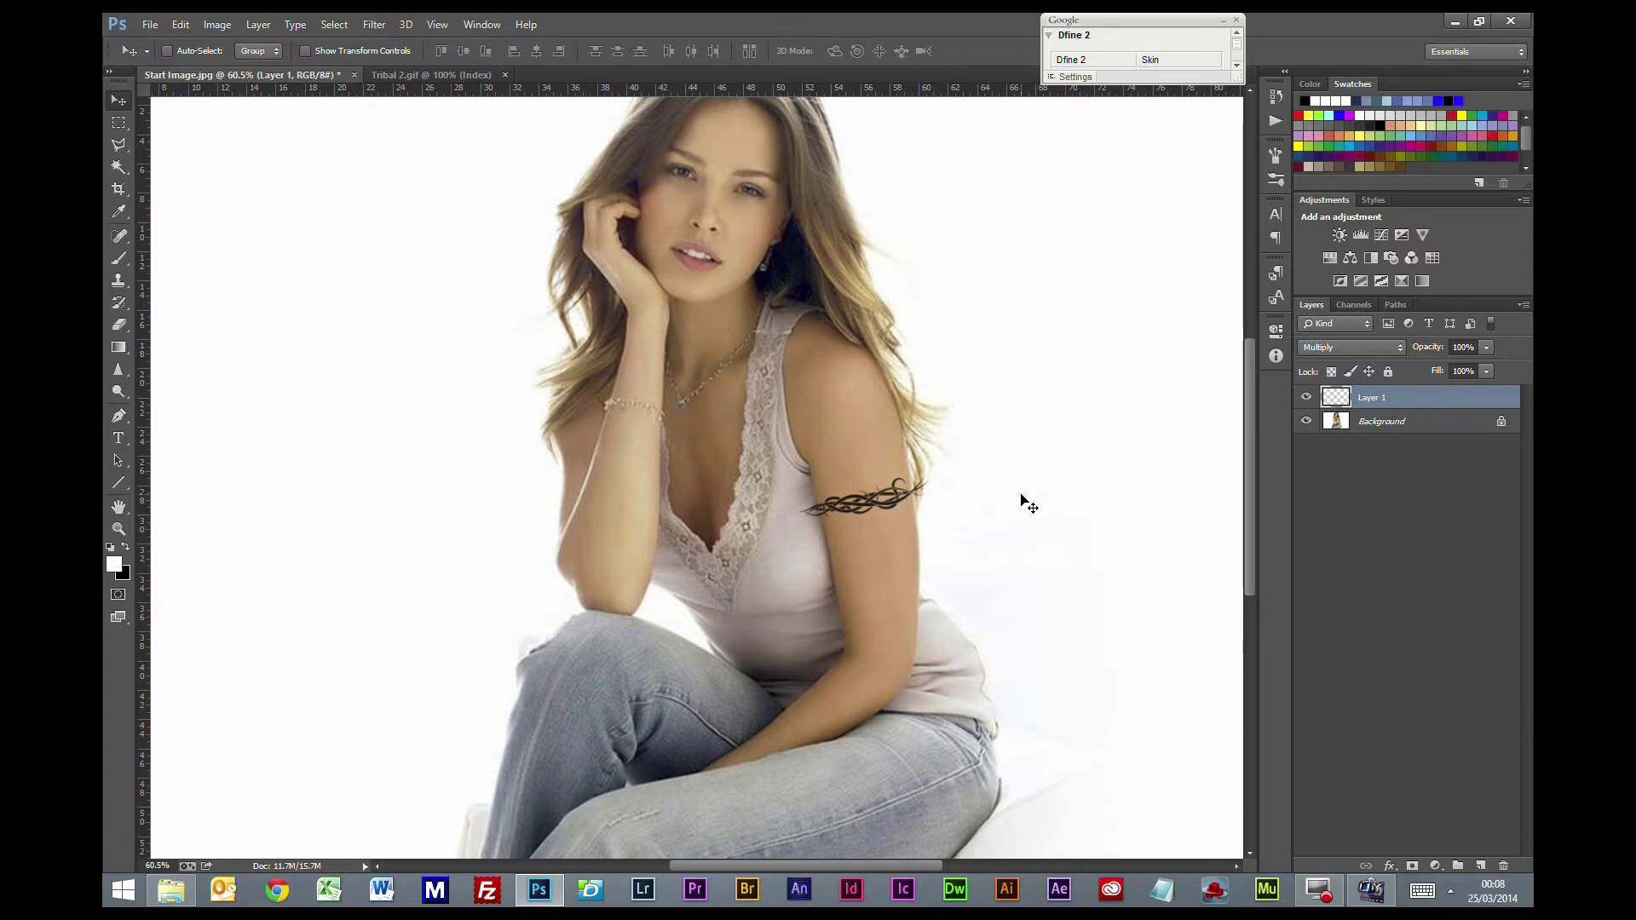
{"action": "scroll", "coordinate": [1014, 510], "scroll_direction": "up", "scroll_amount": 3}
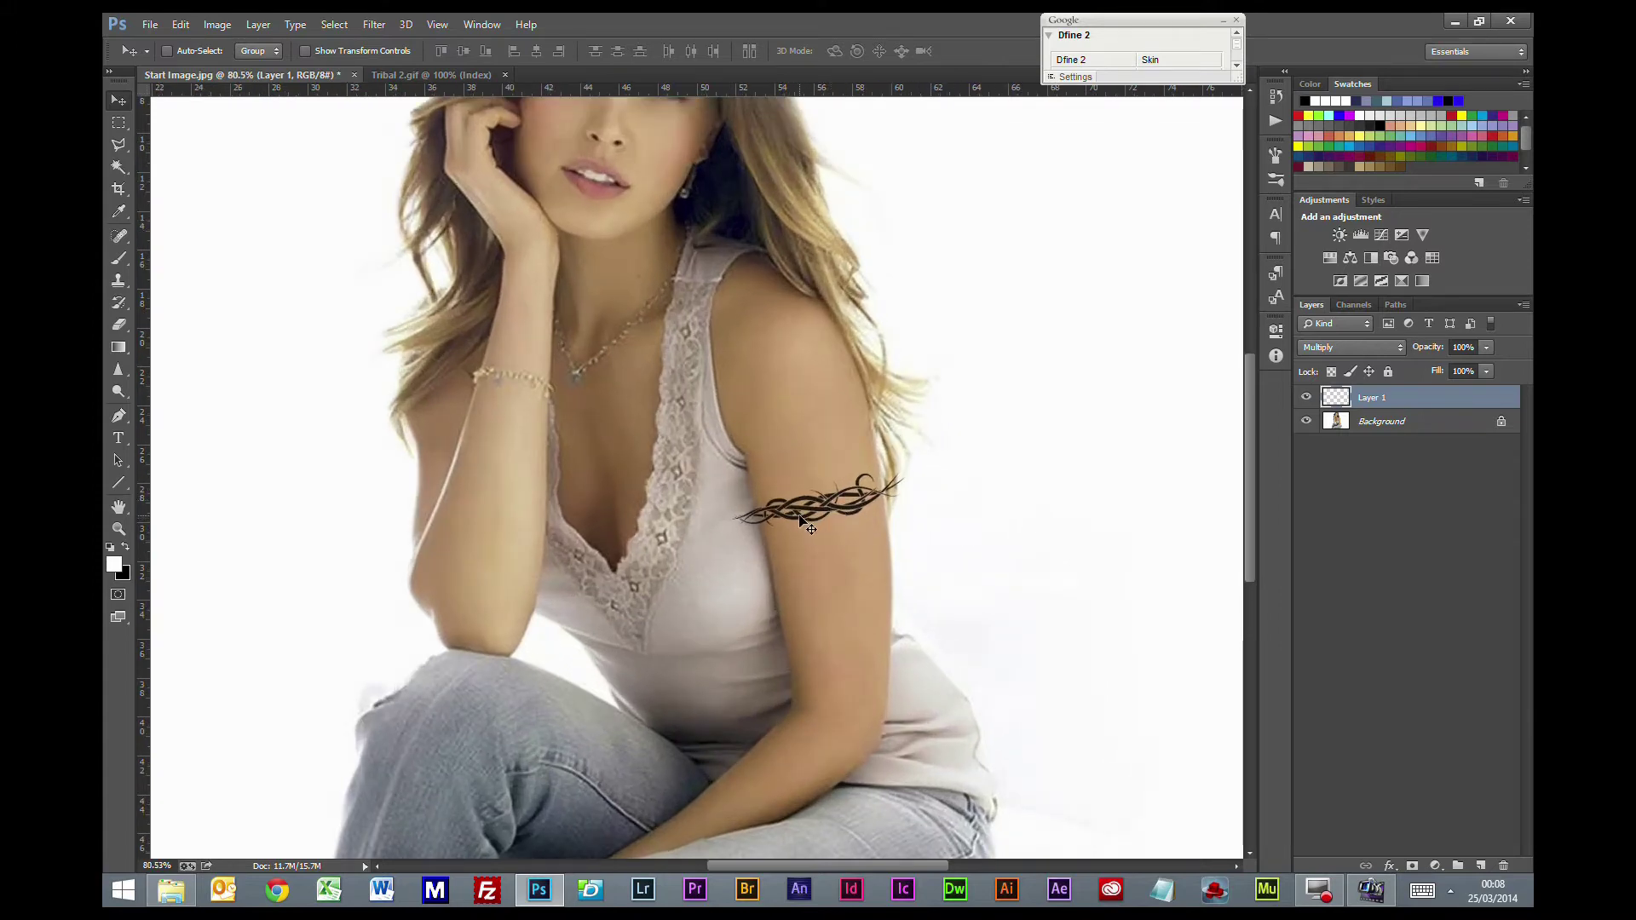
{"action": "scroll", "coordinate": [780, 511], "scroll_direction": "up", "scroll_amount": 2}
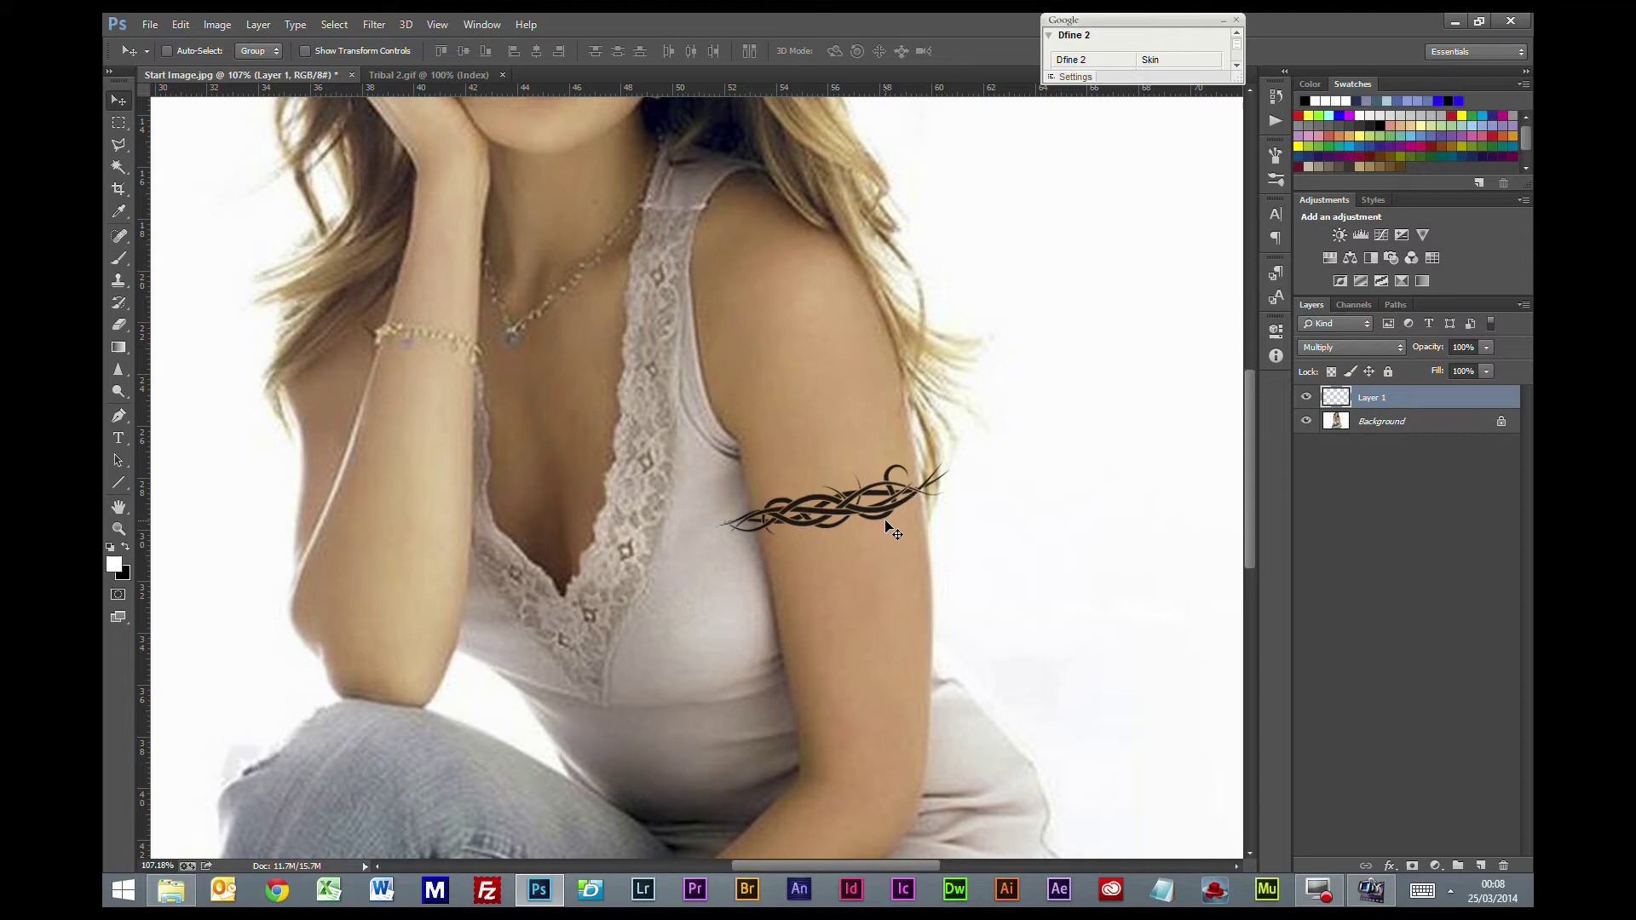
{"action": "scroll", "coordinate": [895, 529], "scroll_direction": "up", "scroll_amount": 1}
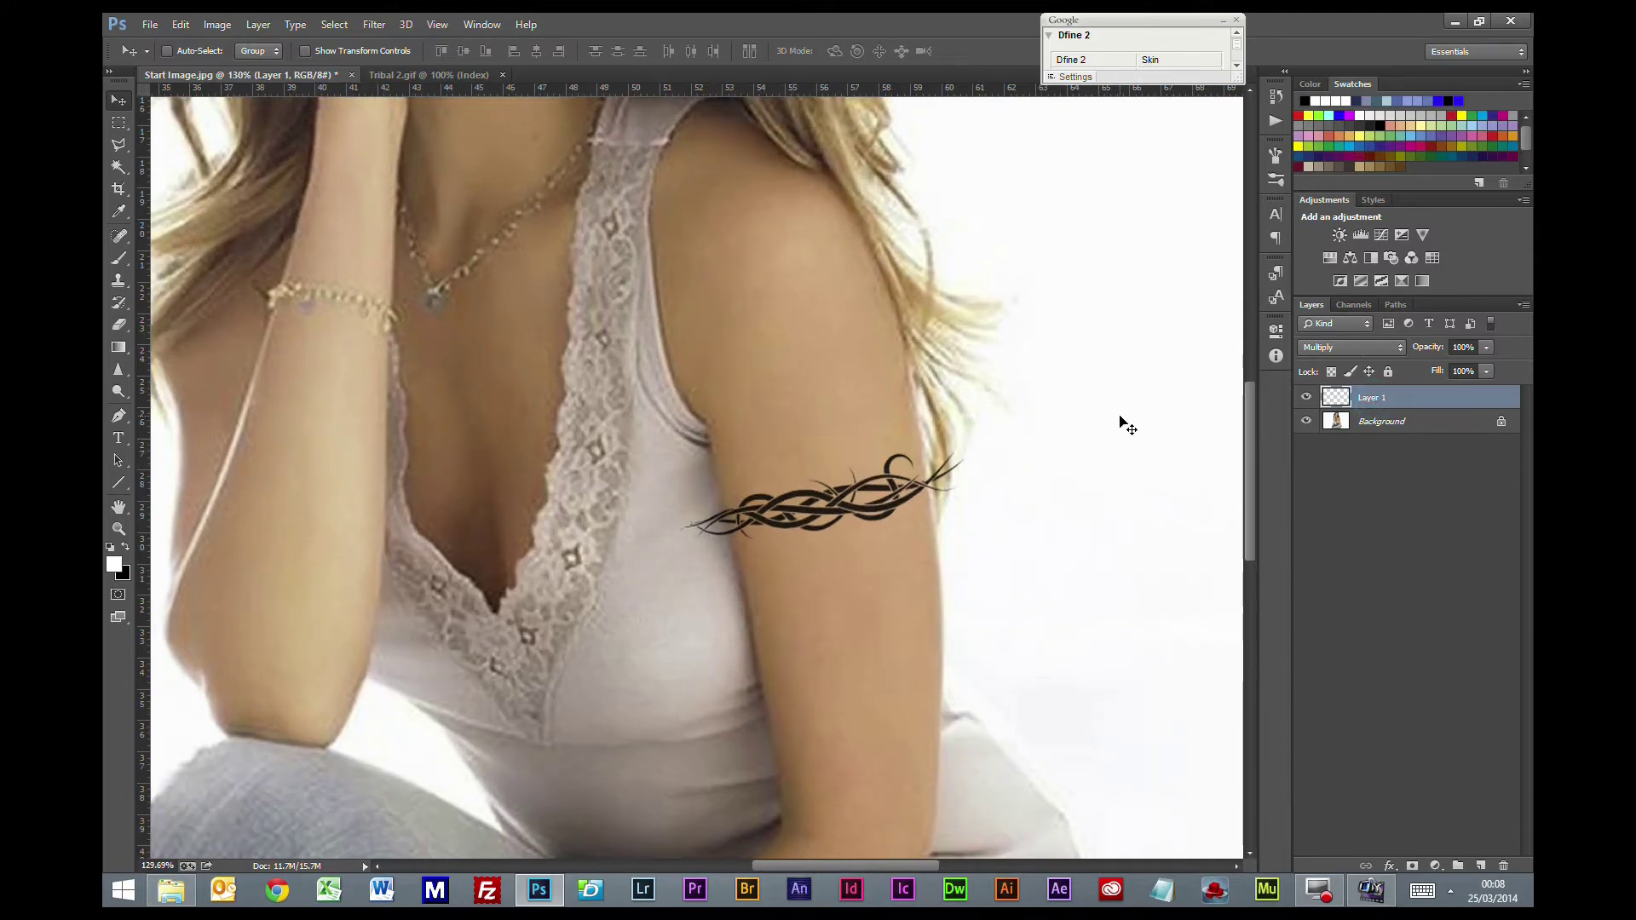
{"action": "left_click", "coordinate": [374, 24]}
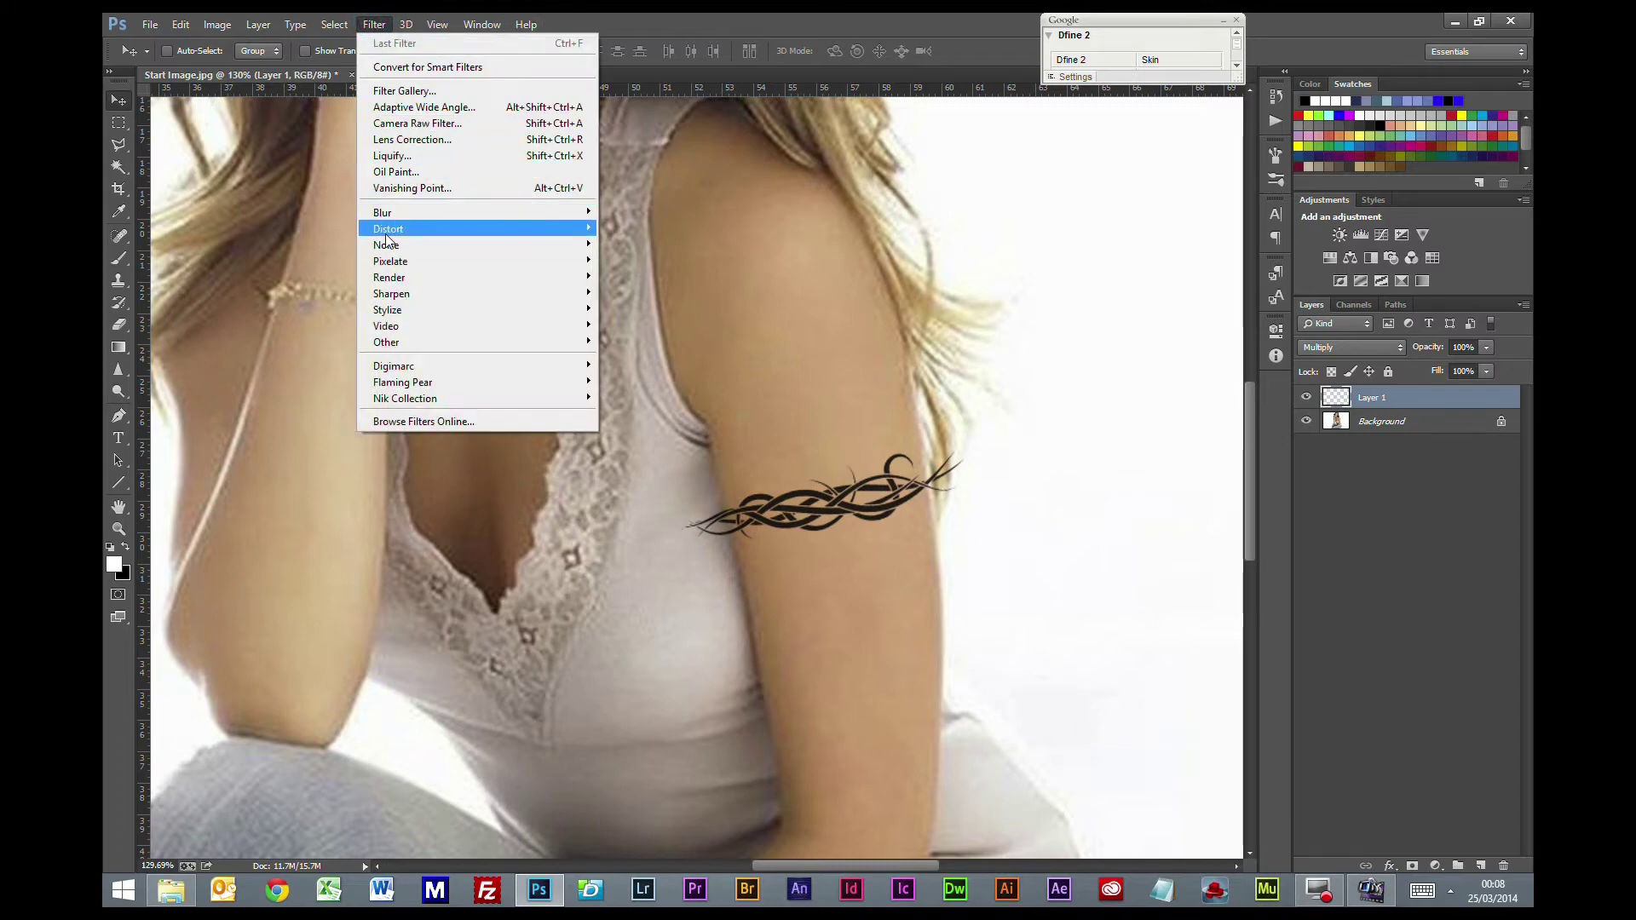
Step: Apply Distort > Displace at scale 10 using displace woman.psd as the map
{"action": "mouse_move", "coordinate": [399, 228]}
{"action": "left_click", "coordinate": [288, 234]}
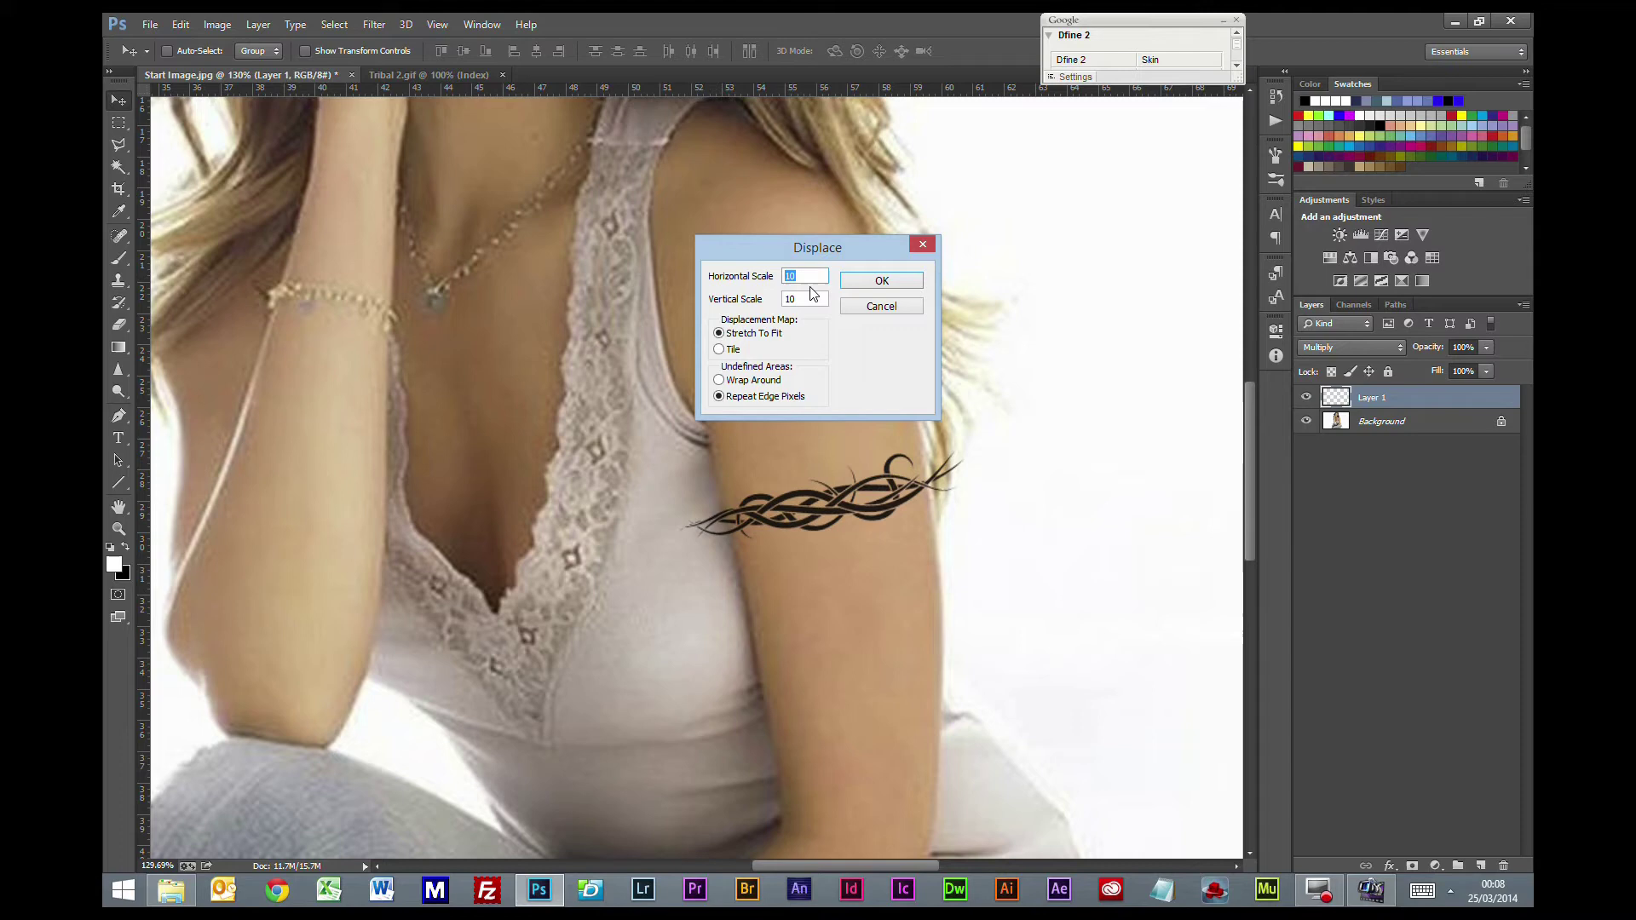
{"action": "left_click", "coordinate": [881, 281]}
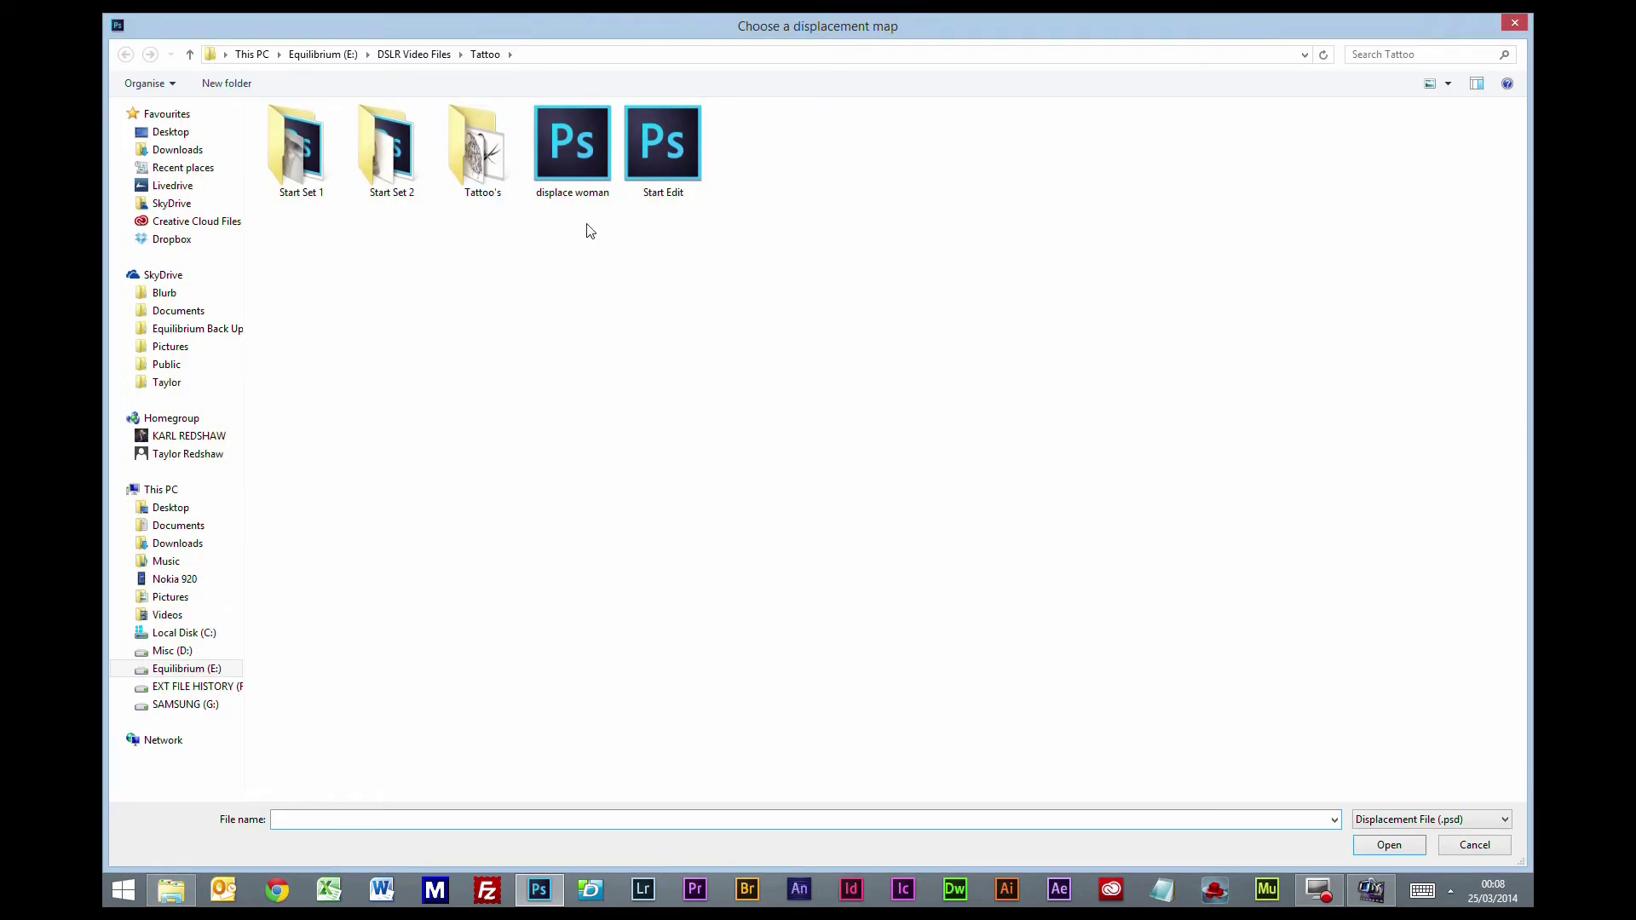
{"action": "left_click", "coordinate": [569, 146]}
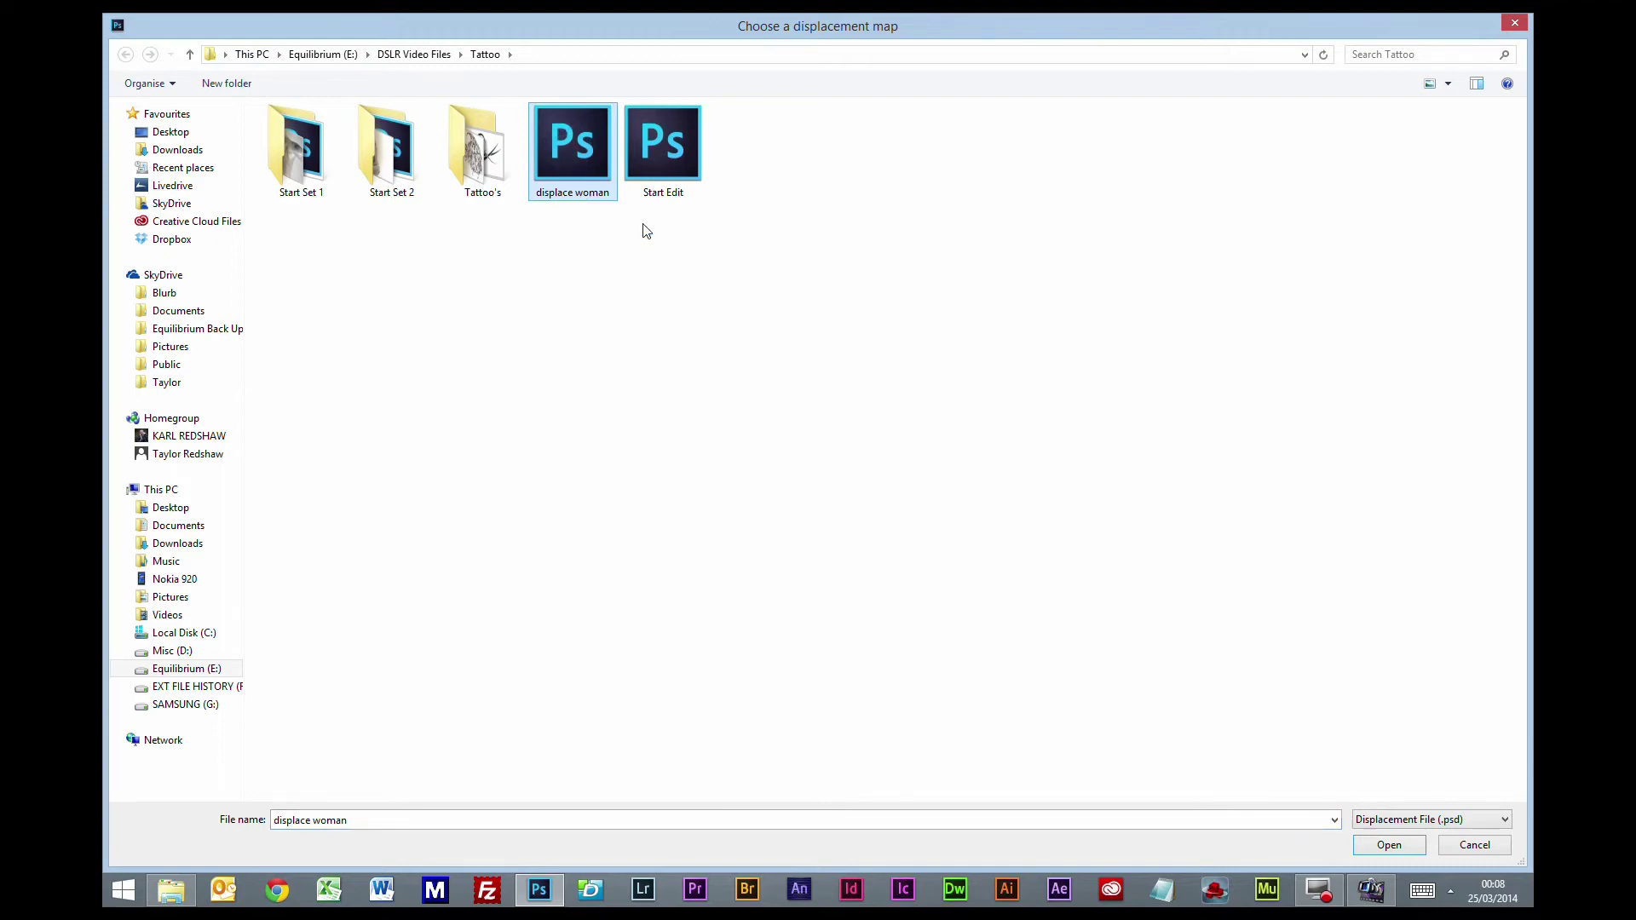
{"action": "left_click", "coordinate": [1389, 846]}
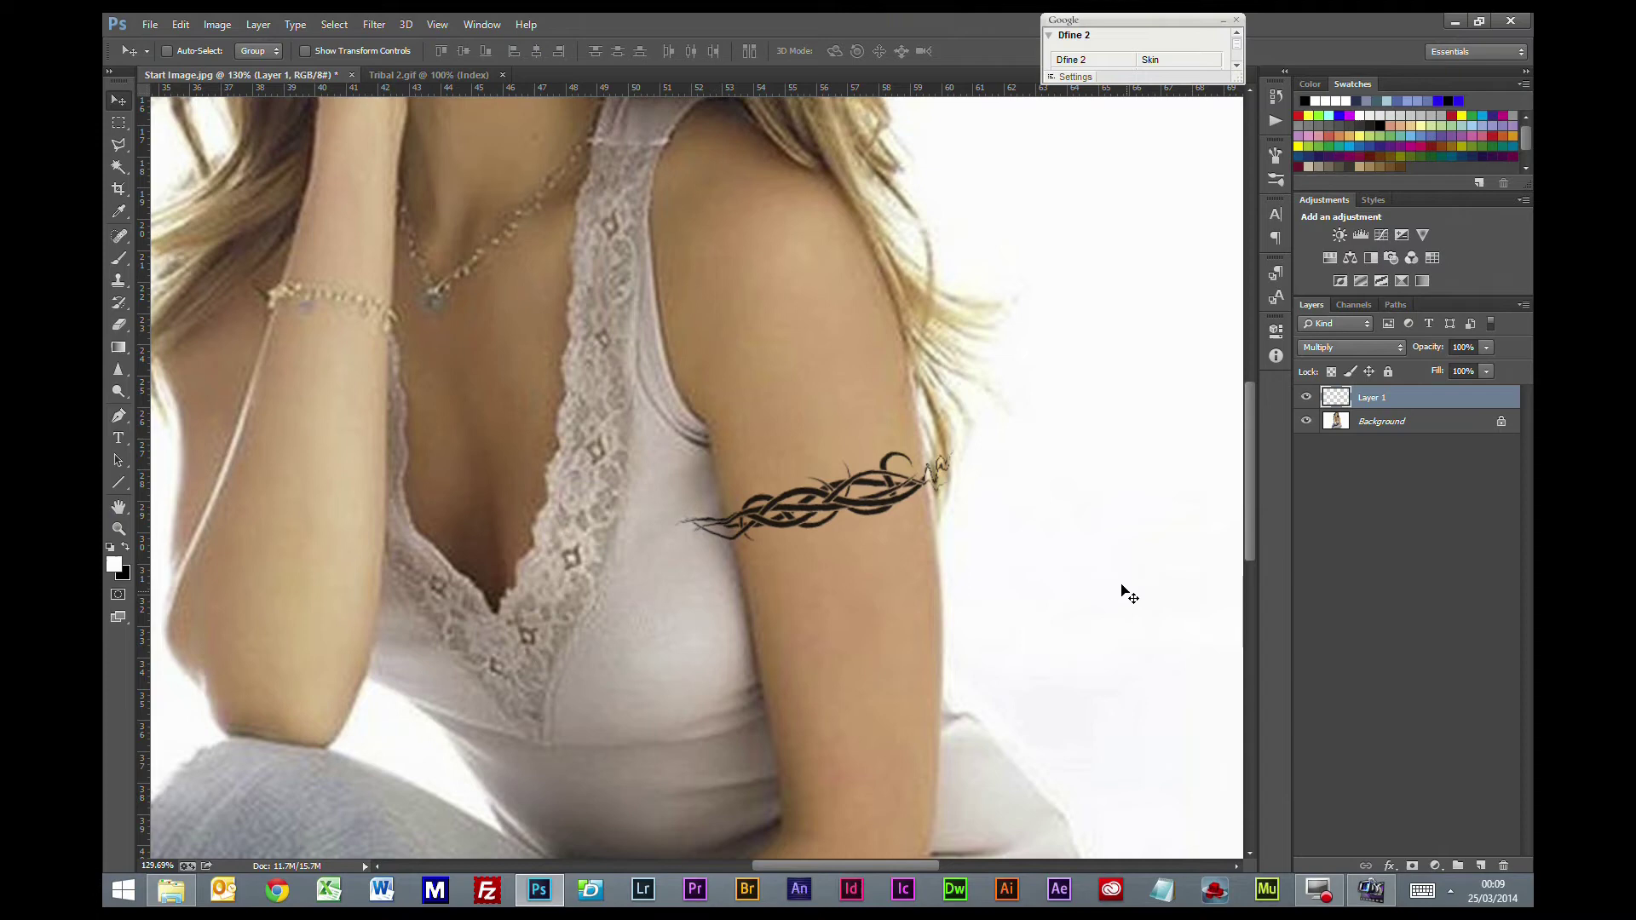
{"action": "scroll", "coordinate": [893, 556], "scroll_direction": "up", "scroll_amount": 1}
{"action": "scroll", "coordinate": [895, 558], "scroll_direction": "down", "scroll_amount": 4}
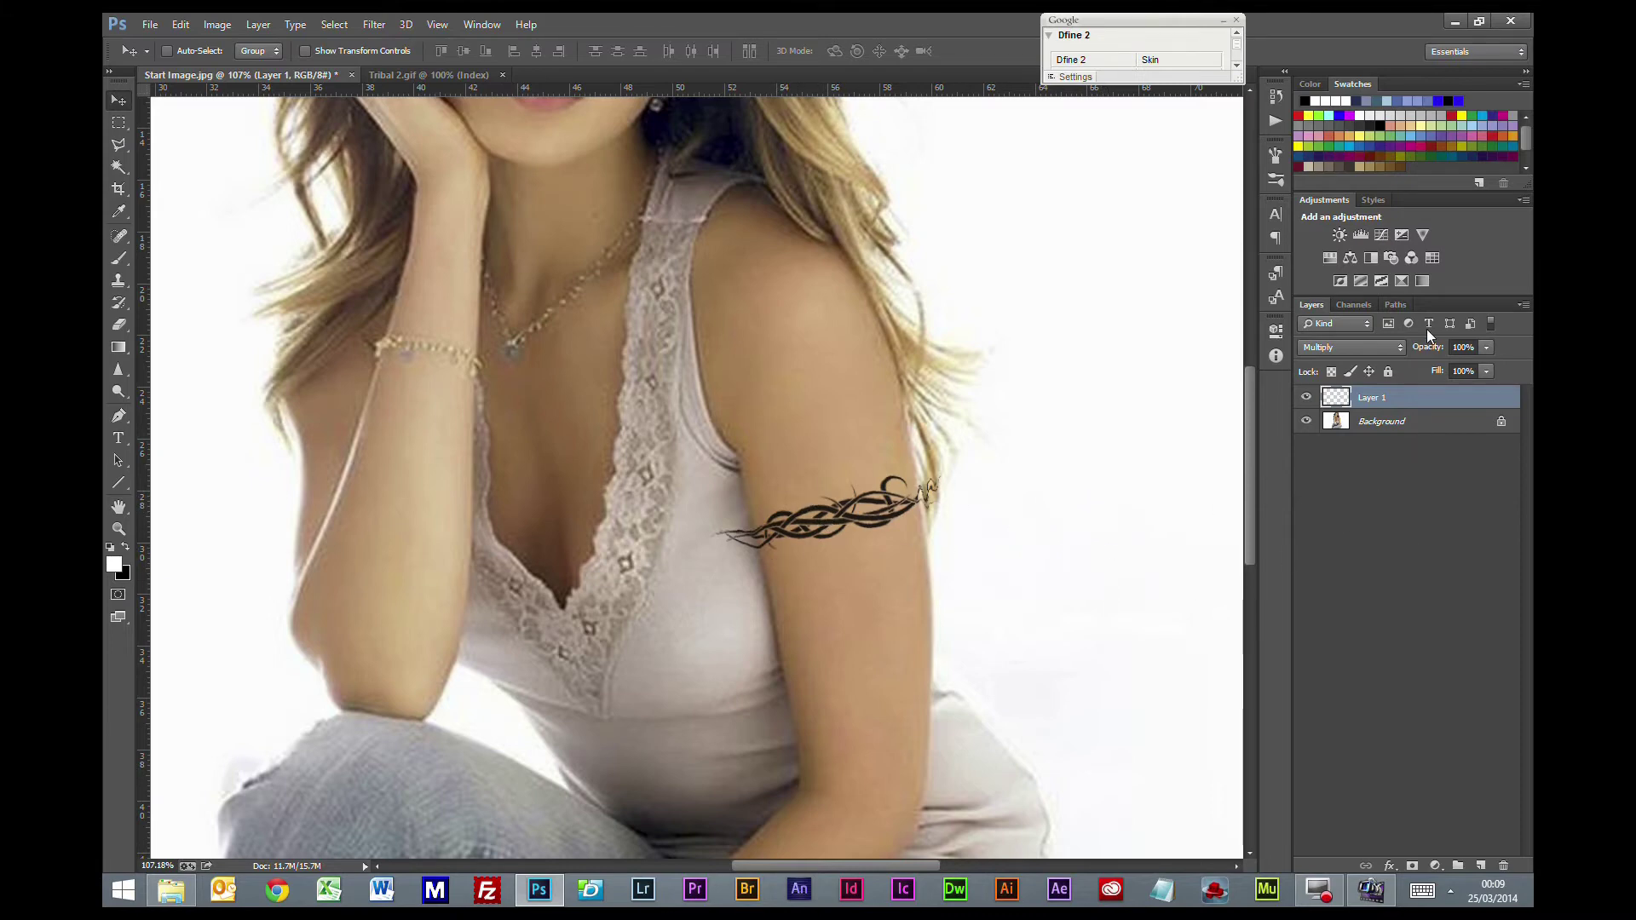
Step: Add a layer mask and paint out the tattoo ends overhanging the hair and arm
{"action": "mouse_move", "coordinate": [1532, 905]}
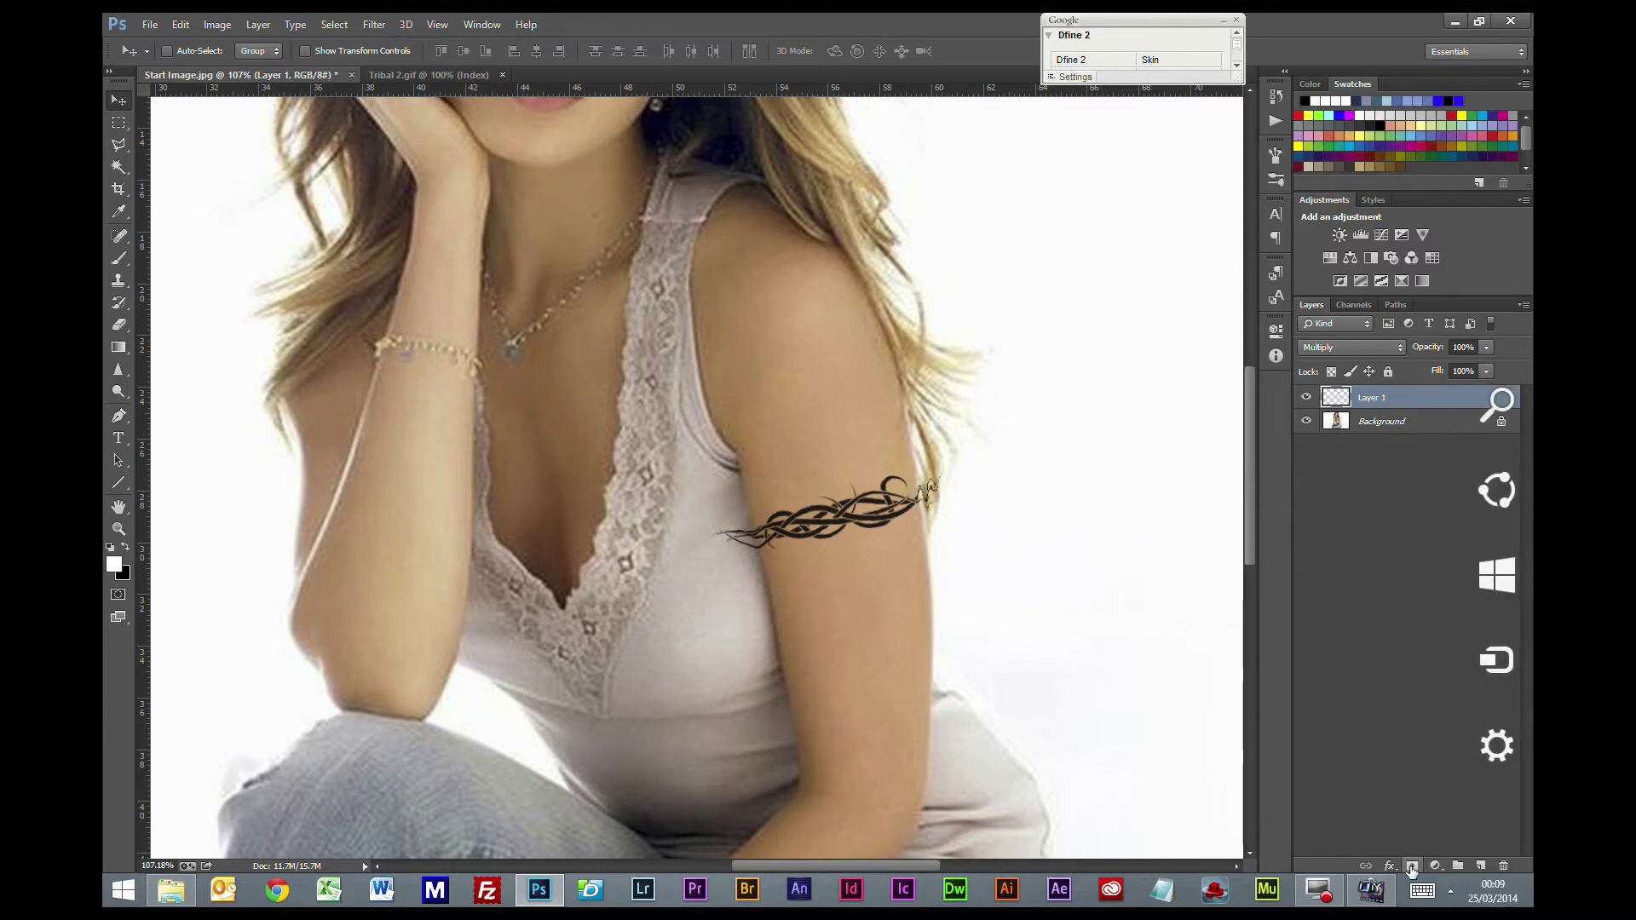
{"action": "left_click", "coordinate": [1412, 865]}
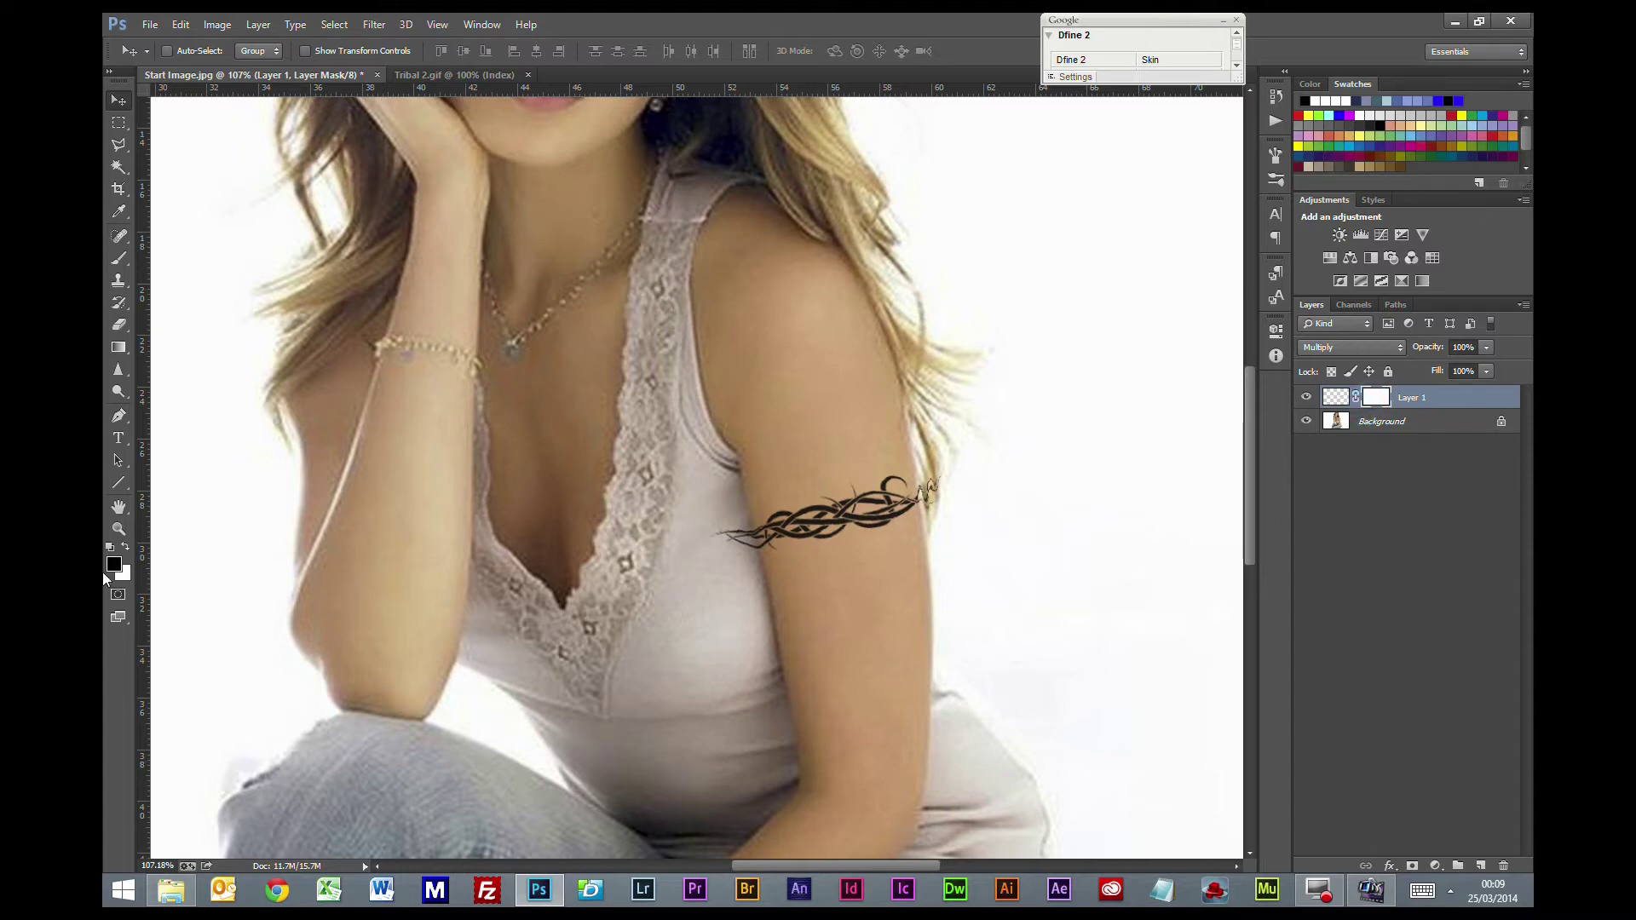
{"action": "left_click", "coordinate": [119, 259]}
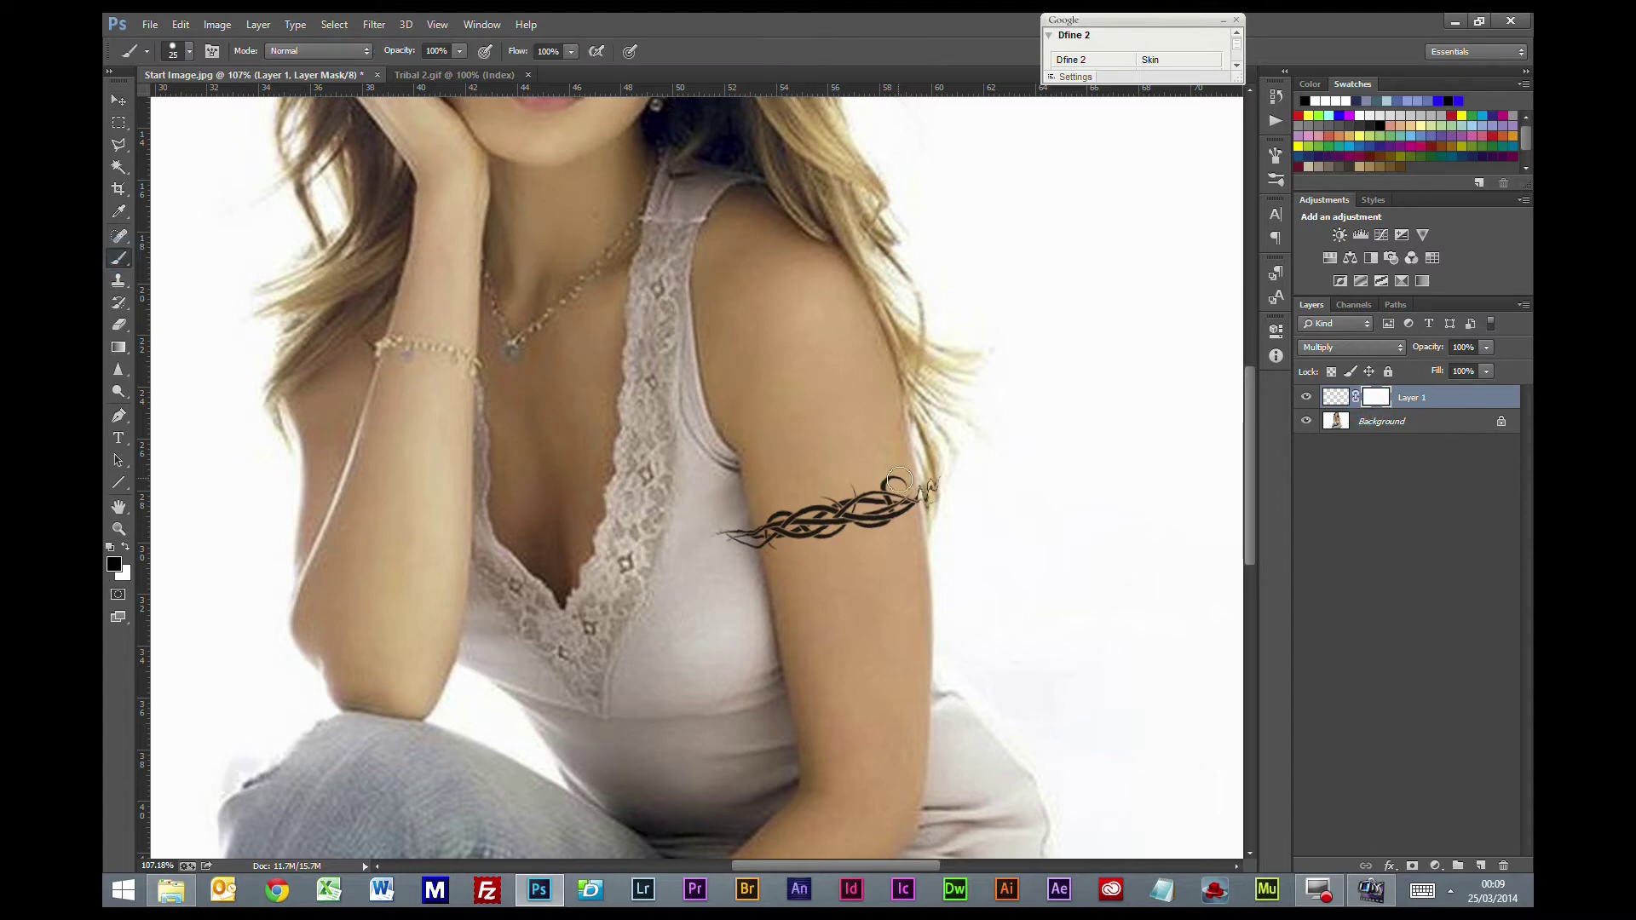
{"action": "scroll", "coordinate": [899, 480], "scroll_direction": "up", "scroll_amount": 3}
{"action": "left_click_drag", "start_coordinate": [927, 474], "coordinate": [938, 515]}
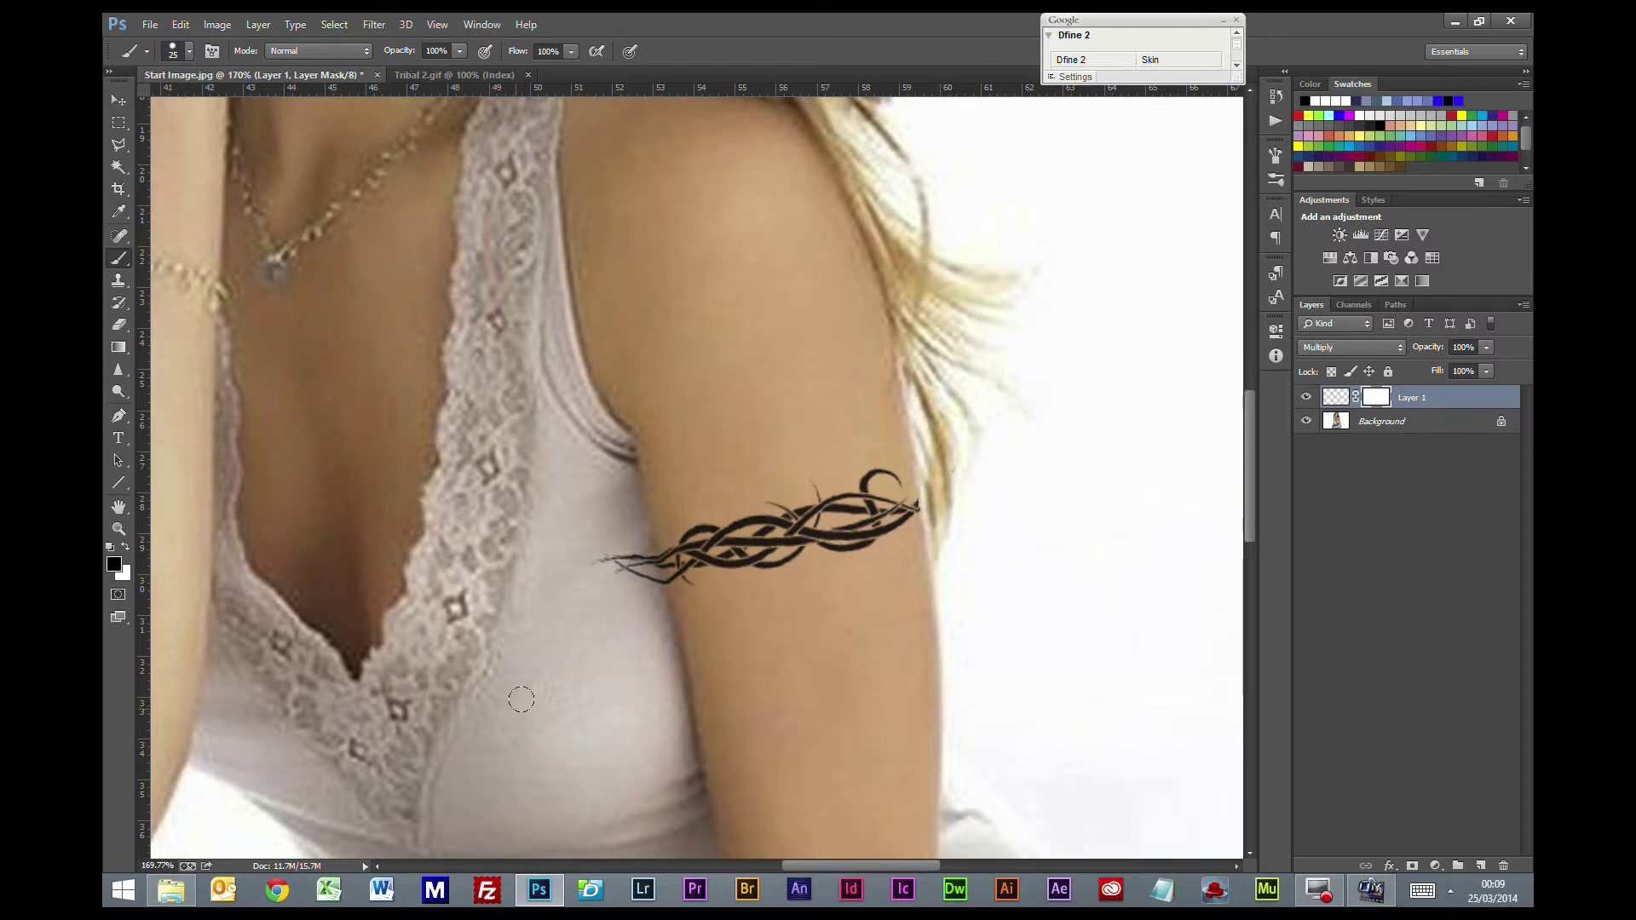
{"action": "left_click", "coordinate": [632, 556]}
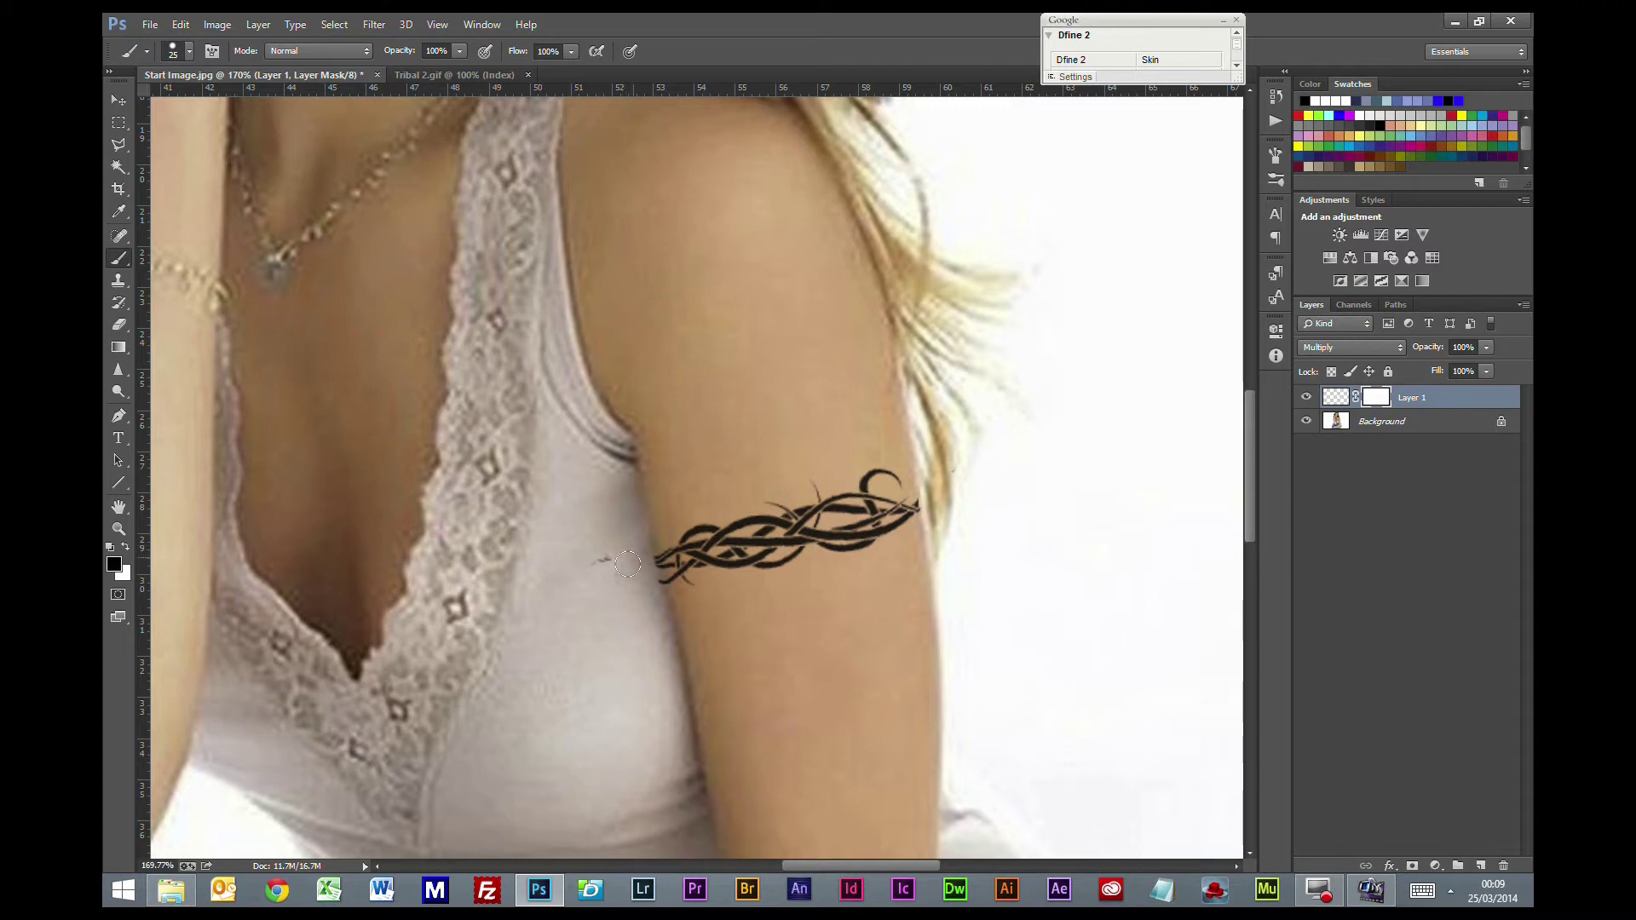
{"action": "scroll", "coordinate": [1111, 526], "scroll_direction": "down", "scroll_amount": 5}
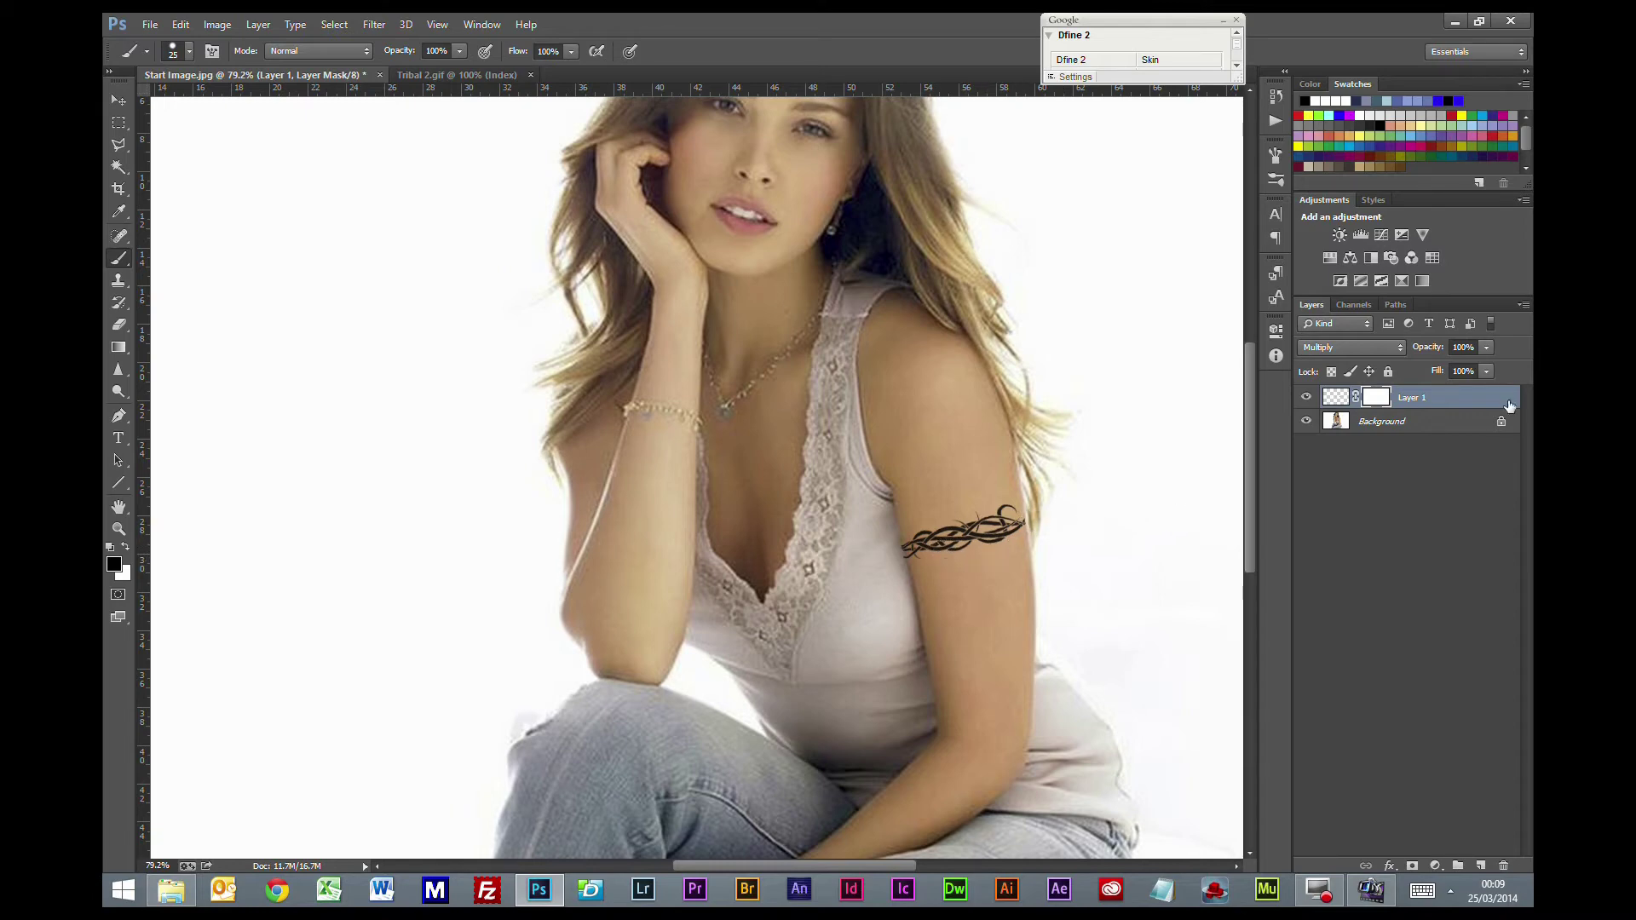
Step: Lower the tattoo layer's opacity to about 74%
{"action": "left_click", "coordinate": [1487, 347]}
{"action": "left_click_drag", "start_coordinate": [1477, 365], "coordinate": [1465, 368]}
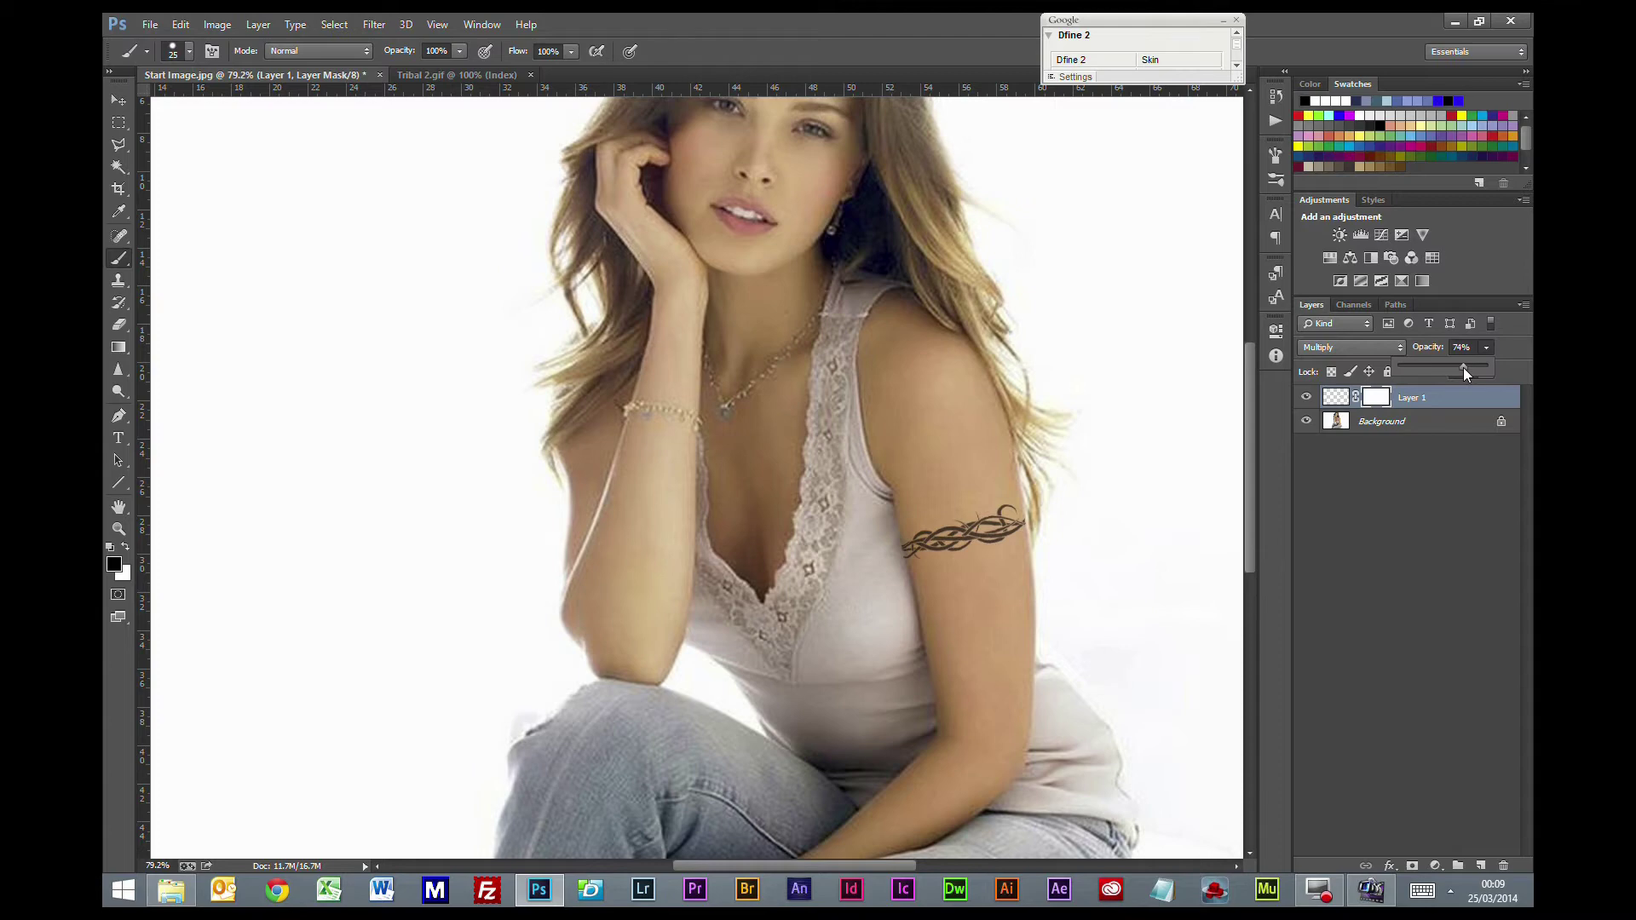
{"action": "left_click", "coordinate": [1392, 514]}
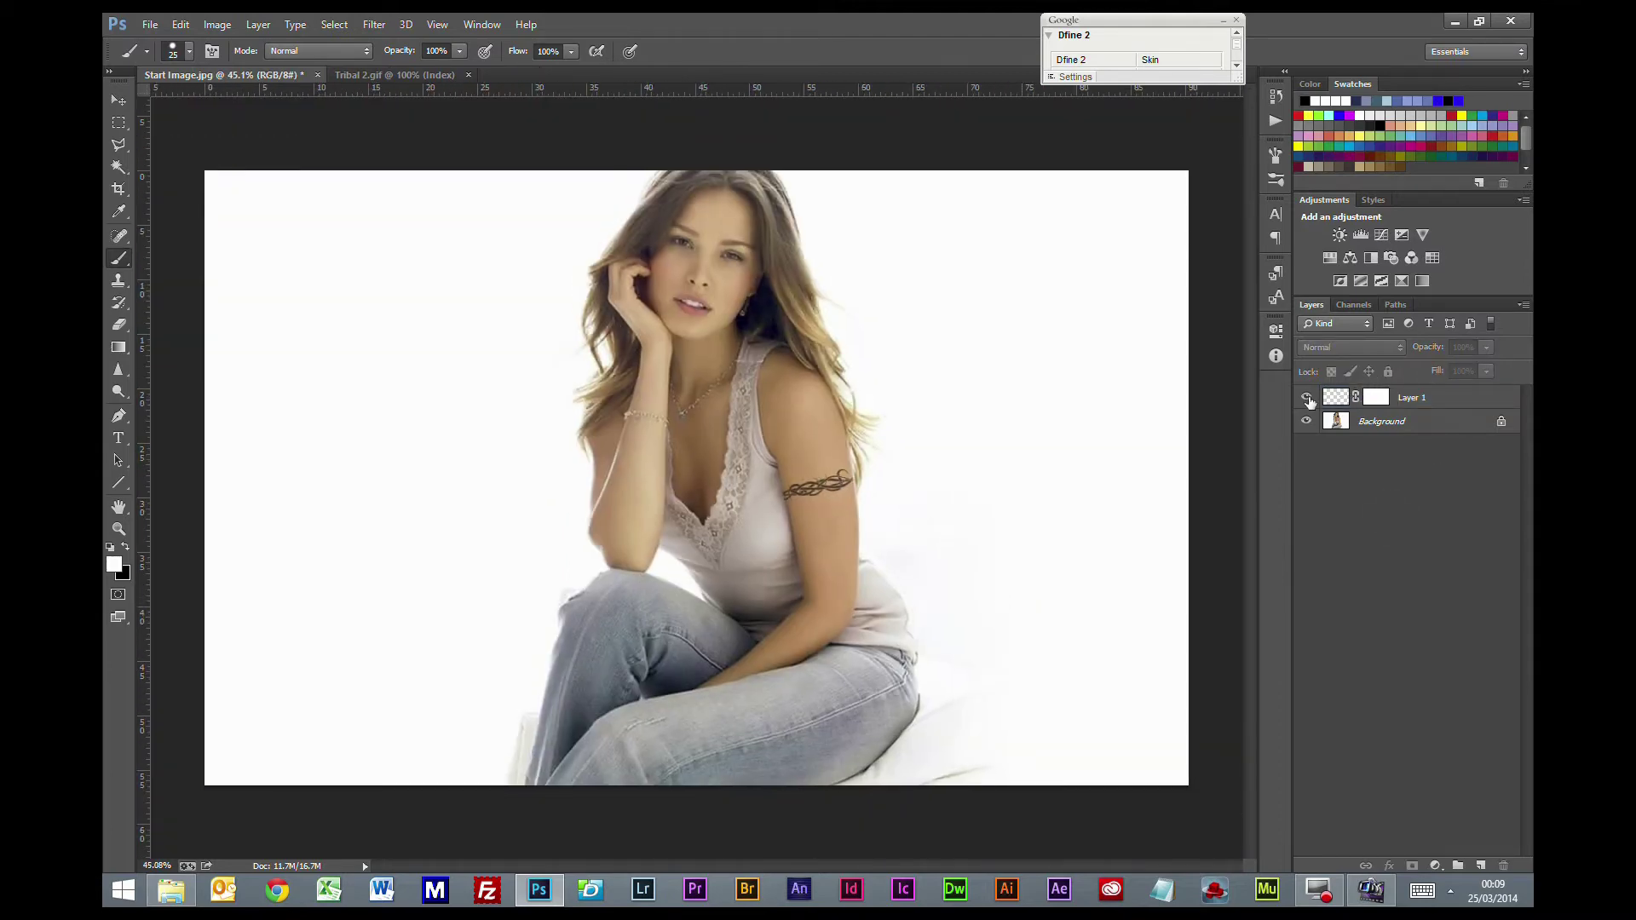
Step: Toggle the tattoo layer off and on to compare, then zoom out to the whole photo
{"action": "left_click", "coordinate": [1308, 398]}
{"action": "left_click", "coordinate": [1307, 398]}
{"action": "scroll", "coordinate": [822, 511], "scroll_direction": "up", "scroll_amount": 5}
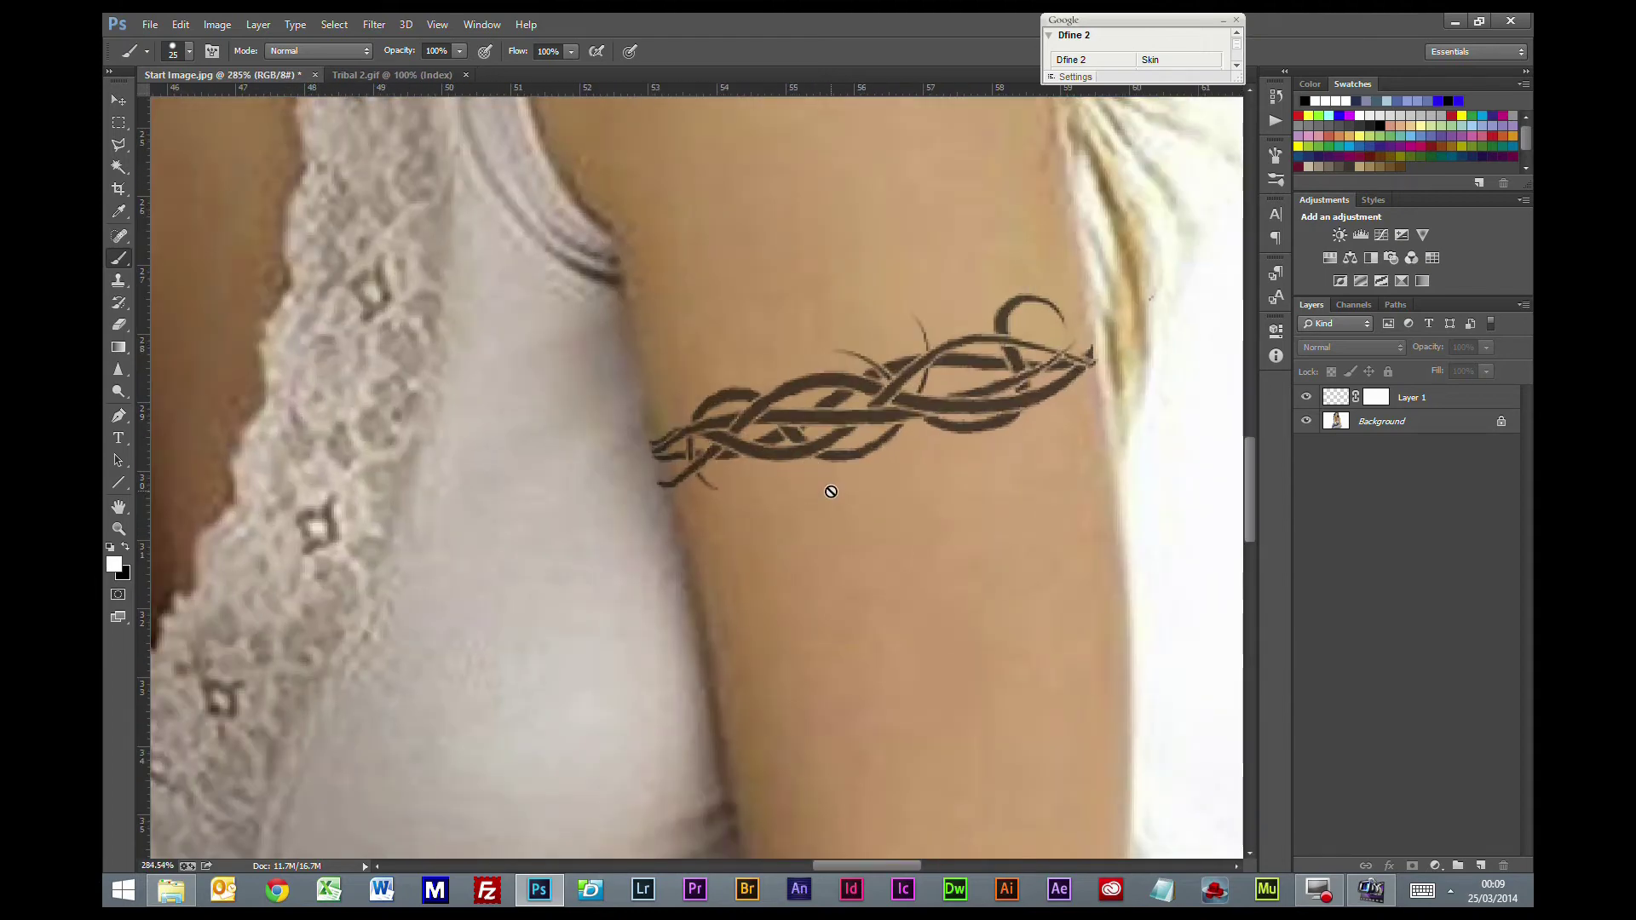
{"action": "scroll", "coordinate": [831, 499], "scroll_direction": "down", "scroll_amount": 4}
{"action": "scroll", "coordinate": [831, 491], "scroll_direction": "down", "scroll_amount": 1}
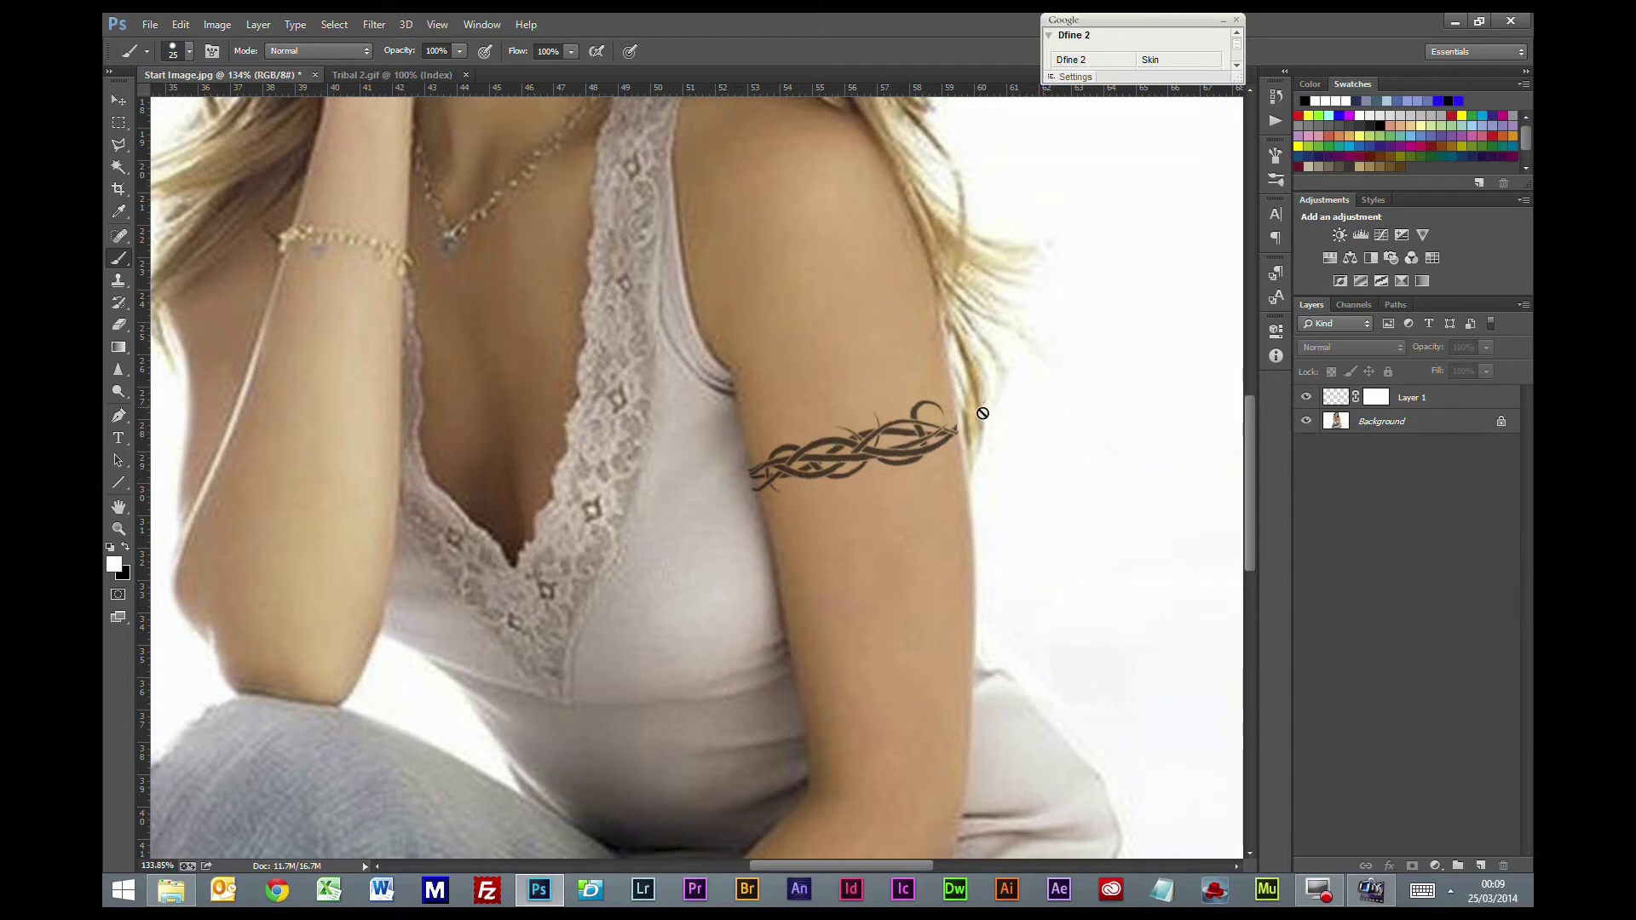
{"action": "key", "text": "ctrl+minus"}
{"action": "key", "text": "ctrl+minus"}
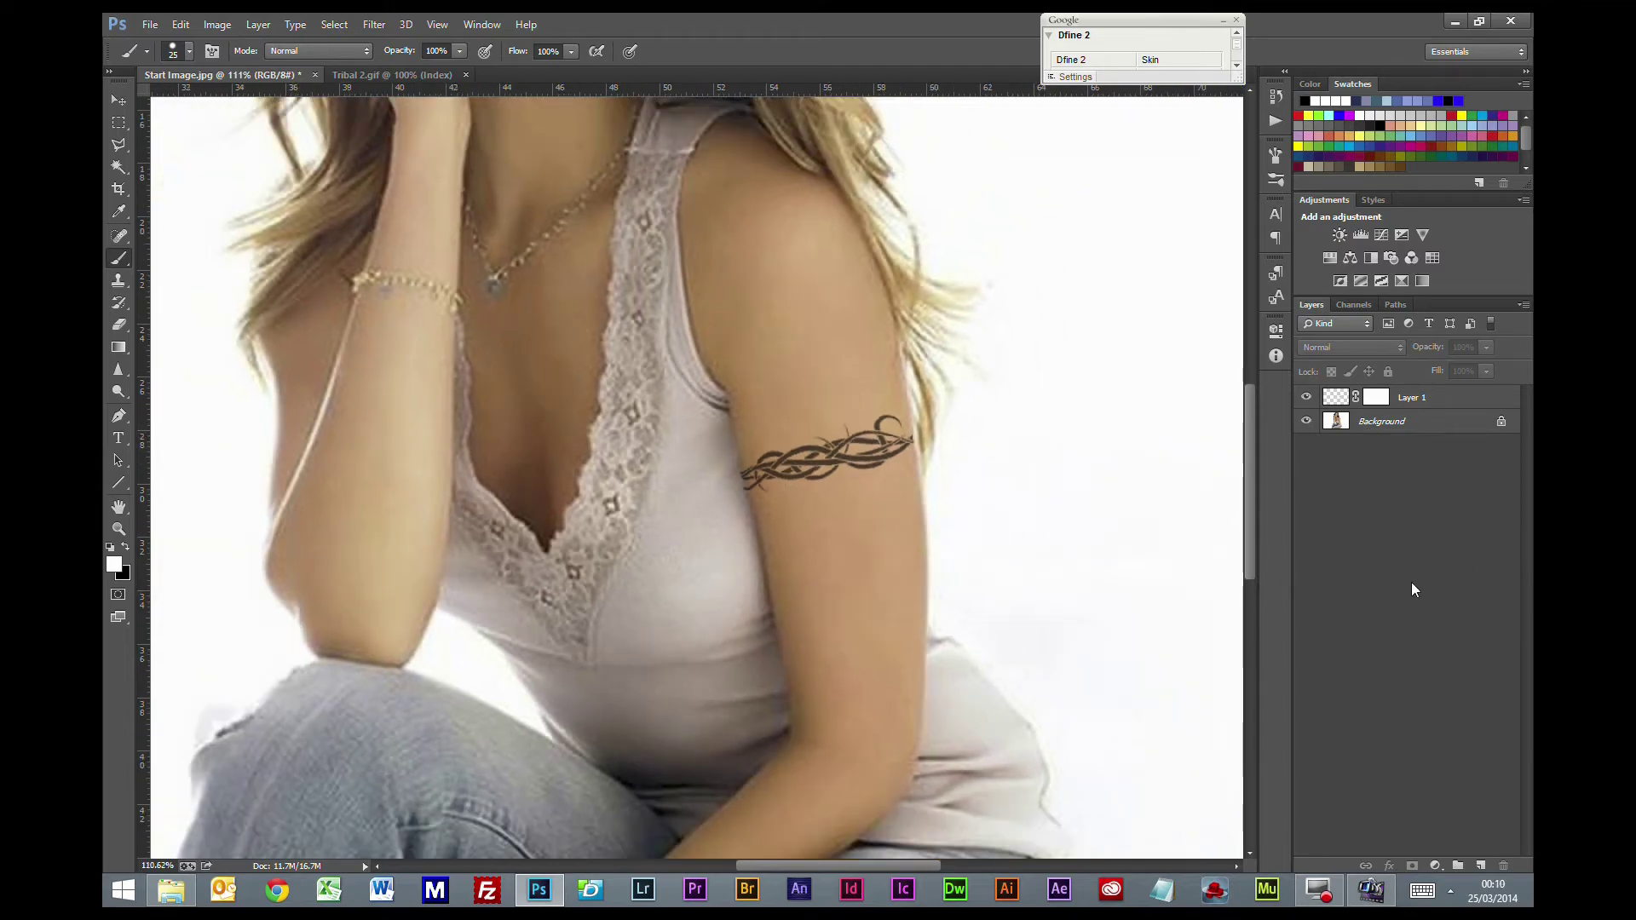
{"action": "key", "text": "ctrl+minus"}
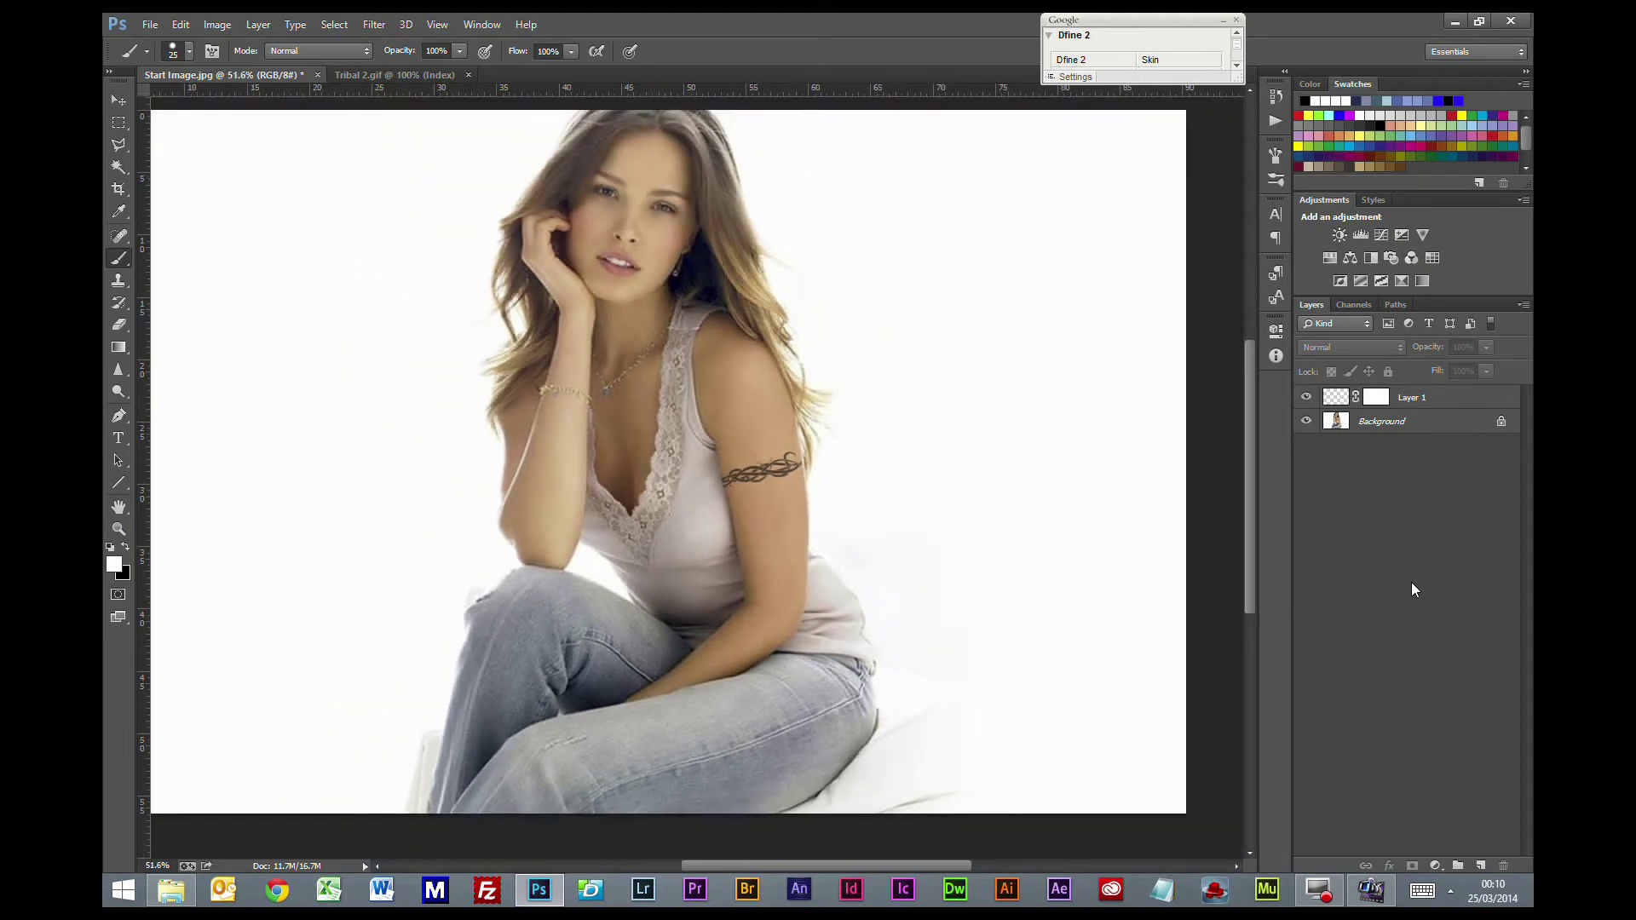
Step: Hide the armband layer and open Rose from the Tattoo's folder
{"action": "left_click", "coordinate": [1305, 398]}
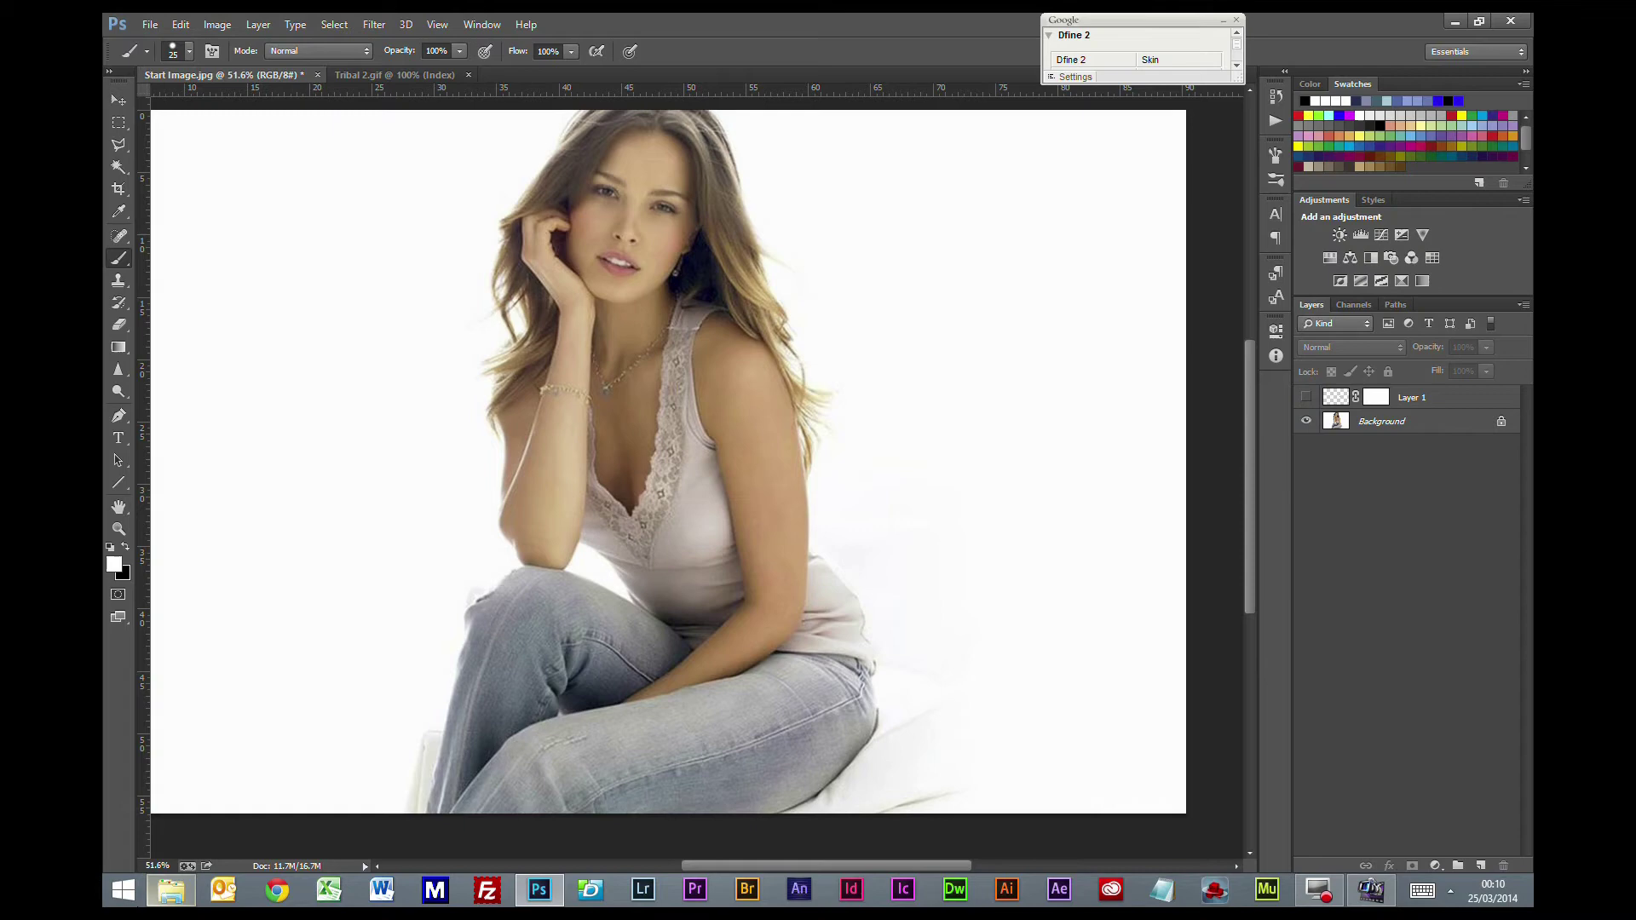
{"action": "left_click", "coordinate": [171, 890]}
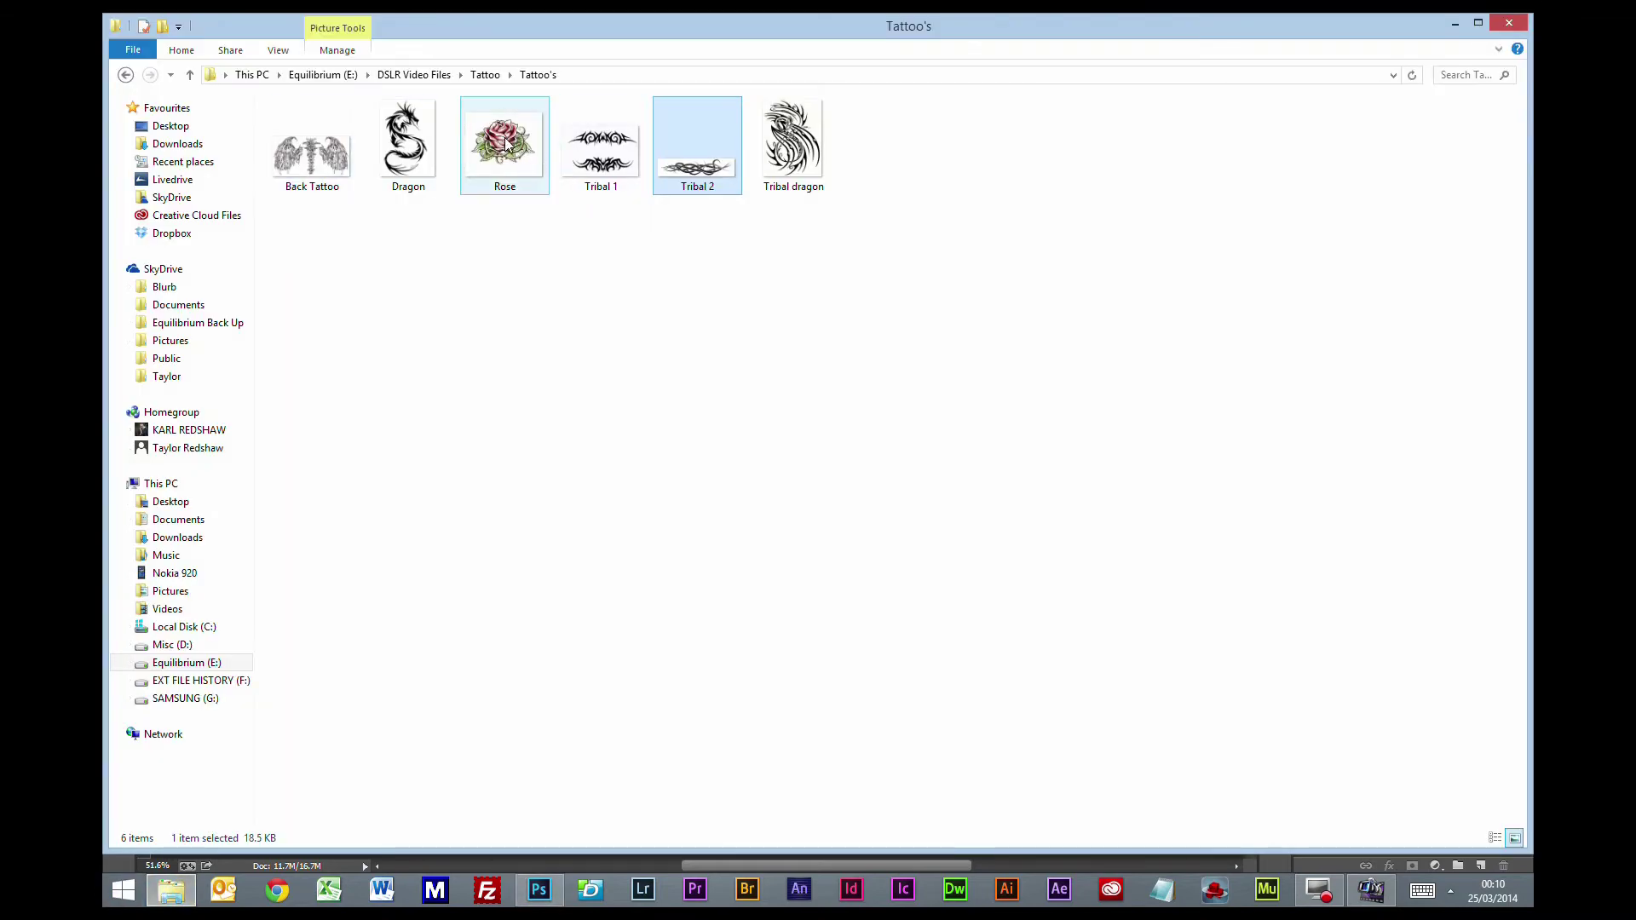
{"action": "double_click", "coordinate": [507, 144]}
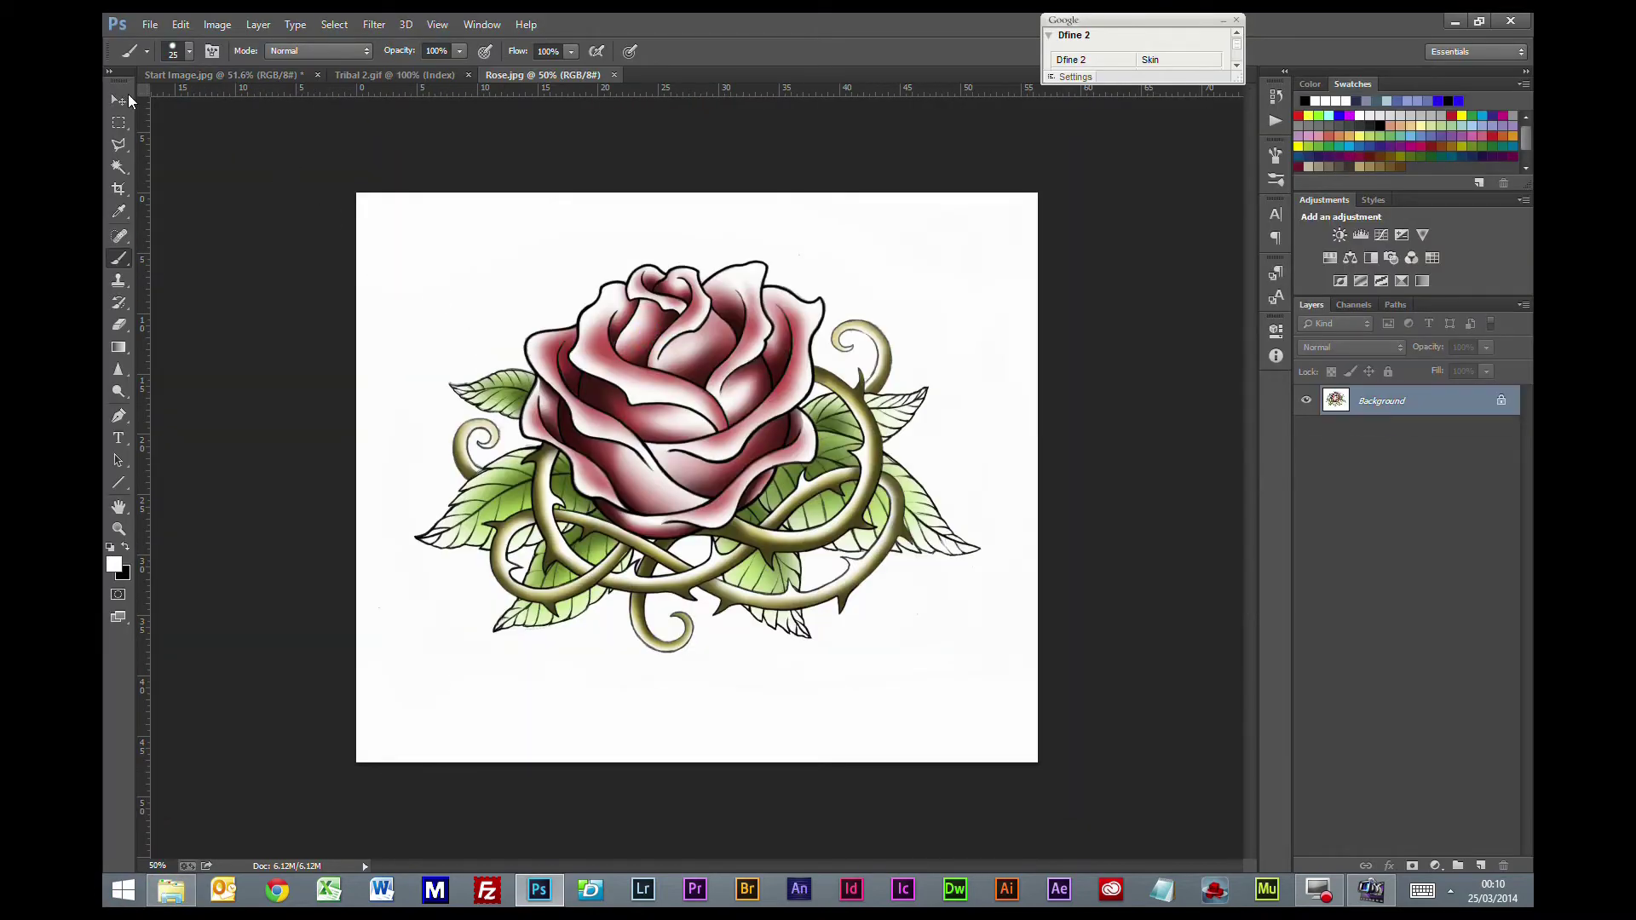
Step: Copy the whole Rose image and paste it into Start Image as a new layer
{"action": "left_click", "coordinate": [118, 123]}
{"action": "mouse_move", "coordinate": [264, 150]}
{"action": "left_mouse_down"}
{"action": "mouse_move", "coordinate": [478, 347]}
{"action": "mouse_move", "coordinate": [1044, 768]}
{"action": "left_mouse_up"}
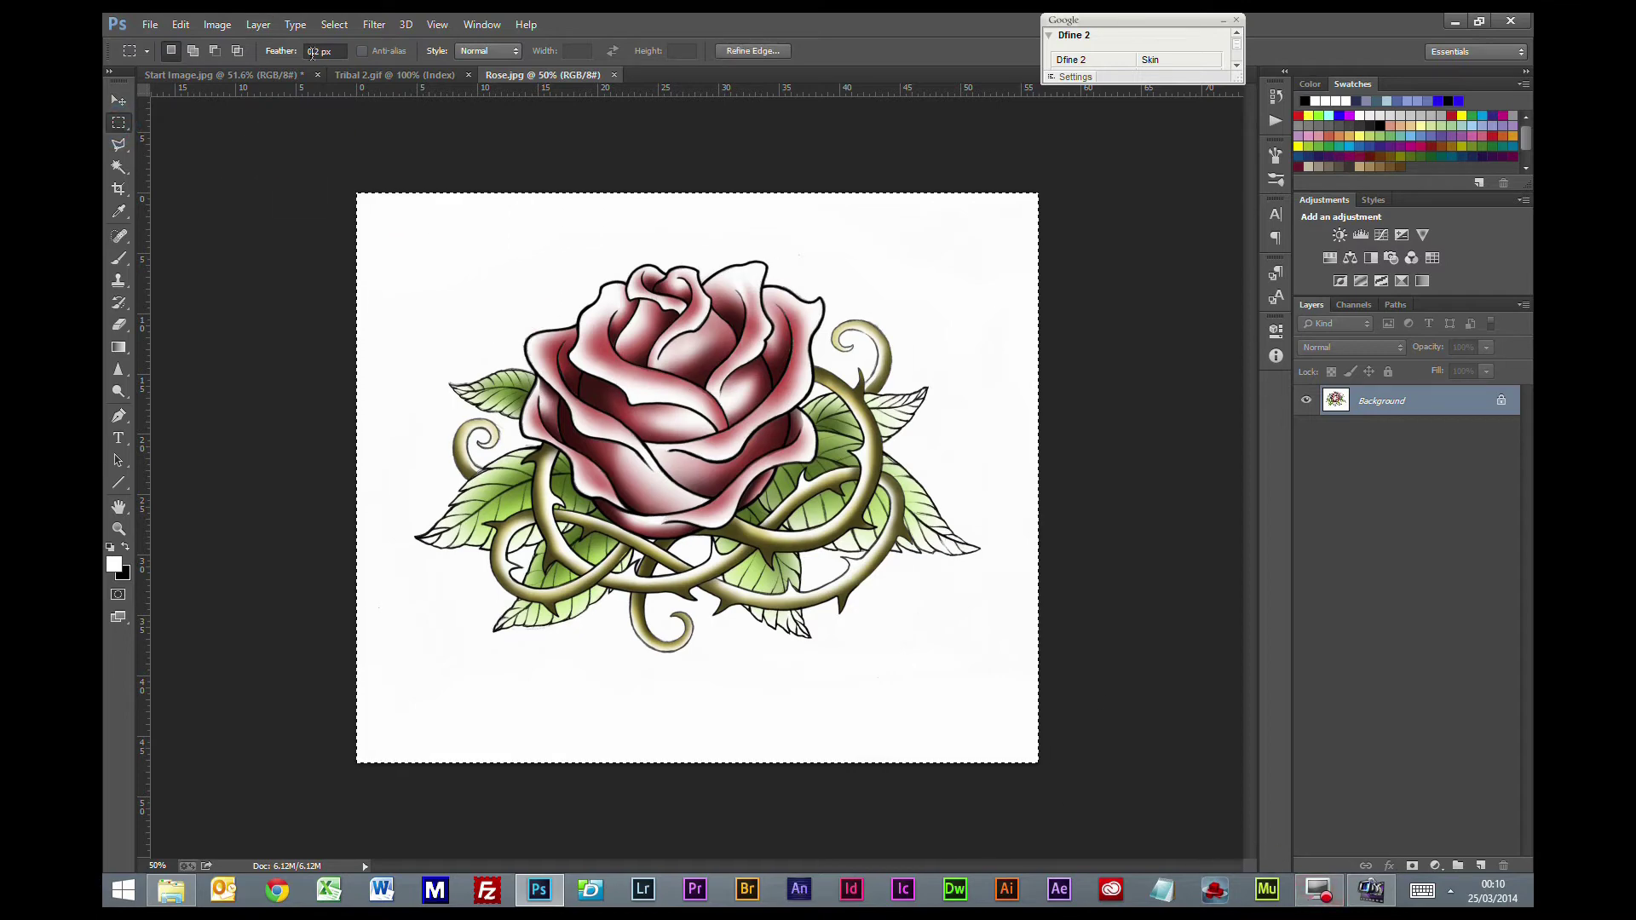
{"action": "key", "text": "ctrl+c"}
{"action": "left_click", "coordinate": [236, 75]}
{"action": "key", "text": "ctrl+v"}
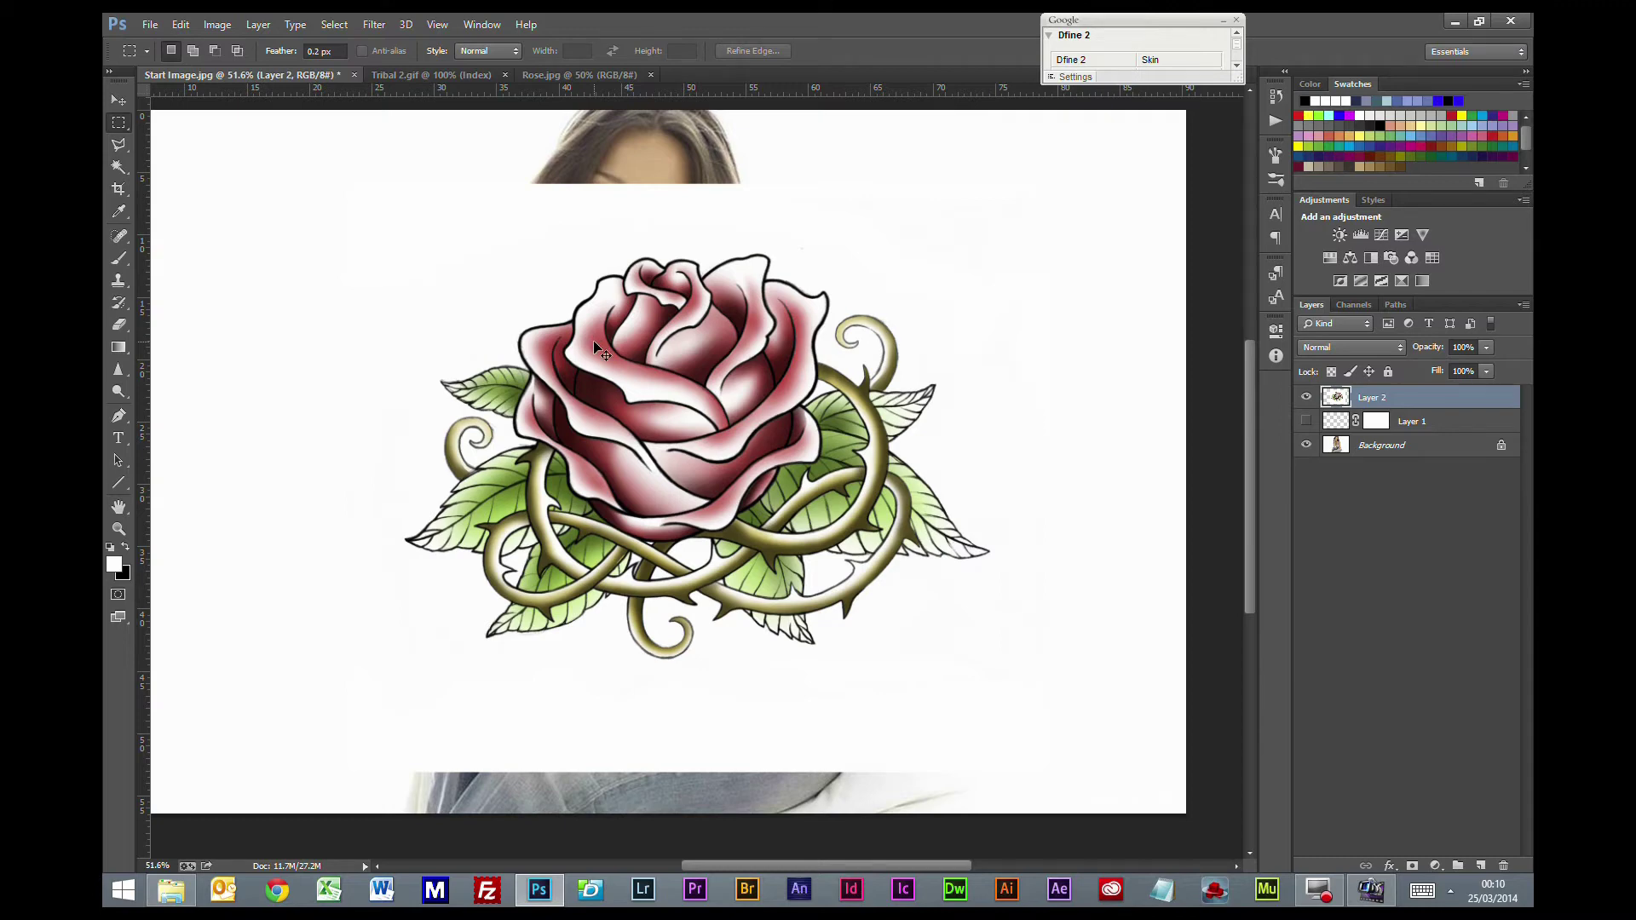
Step: Scale the rose to about 16.8%, tilt it onto her upper arm, set Linear Burn, and commit
{"action": "key", "text": "ctrl+t"}
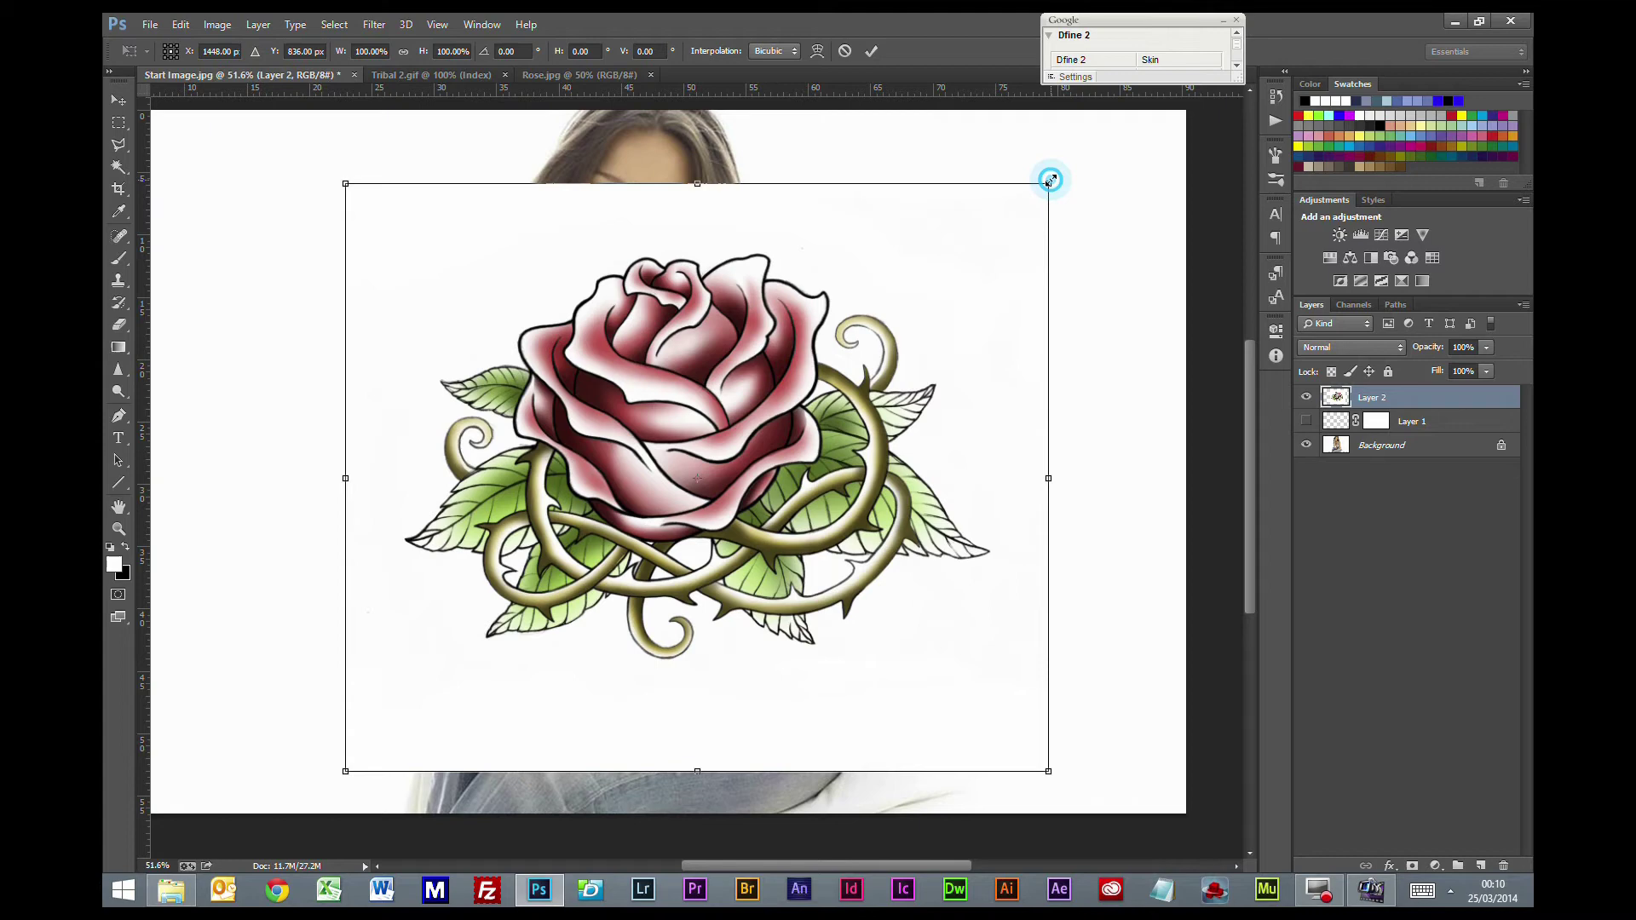
{"action": "left_click_drag", "start_coordinate": [1050, 180], "coordinate": [468, 662]}
{"action": "left_click_drag", "start_coordinate": [572, 638], "coordinate": [980, 394]}
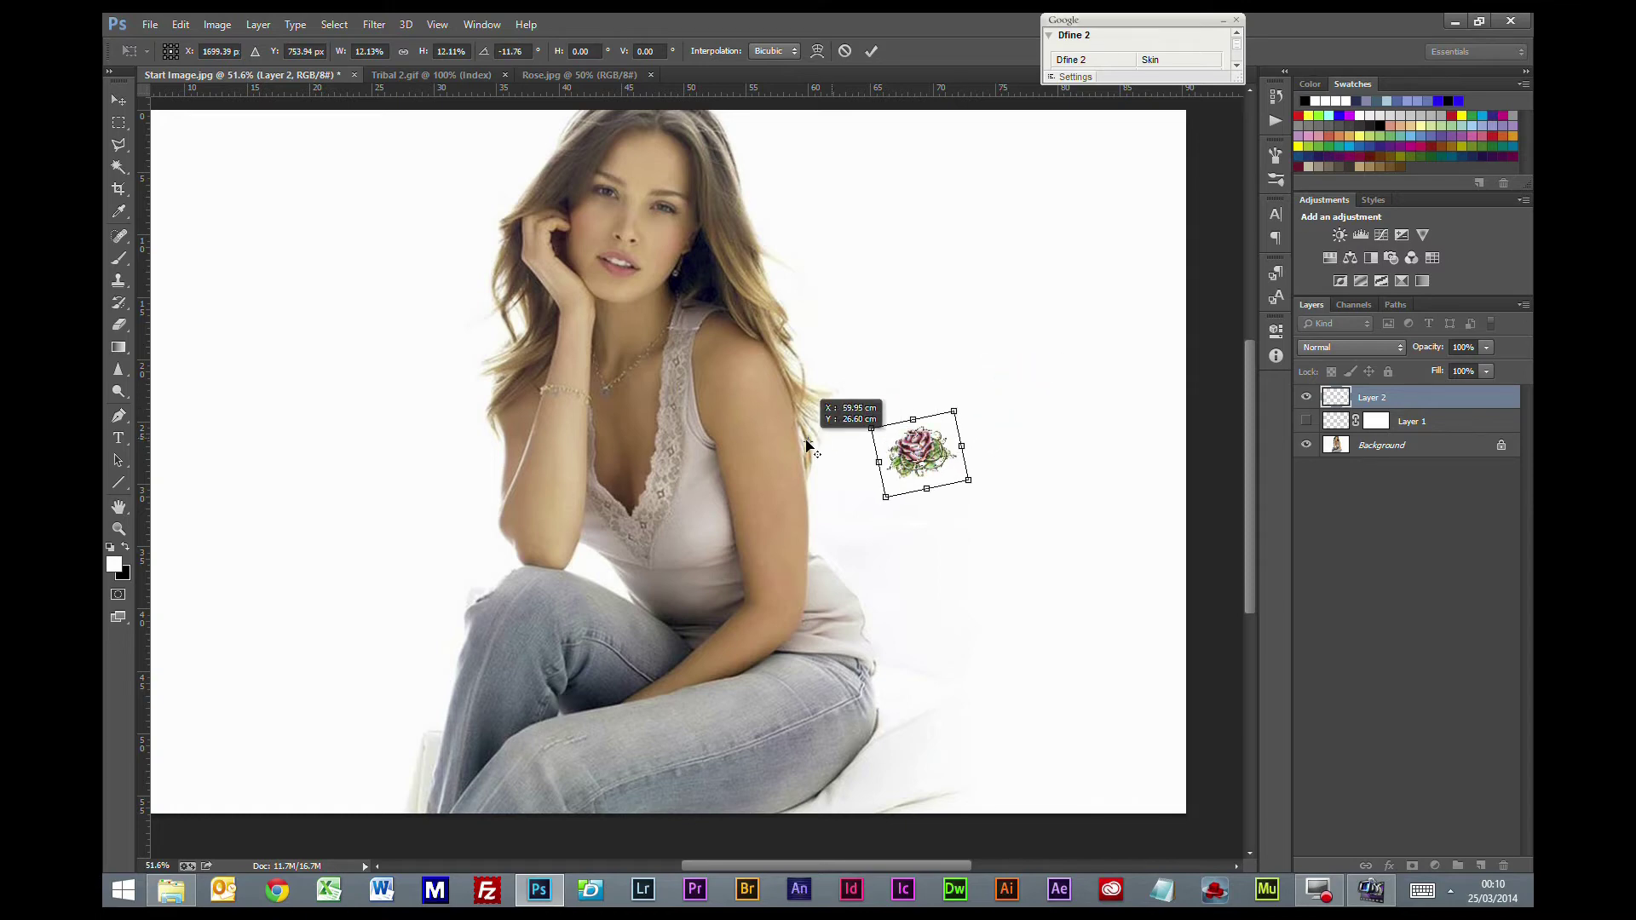
{"action": "left_click_drag", "start_coordinate": [919, 458], "coordinate": [860, 446]}
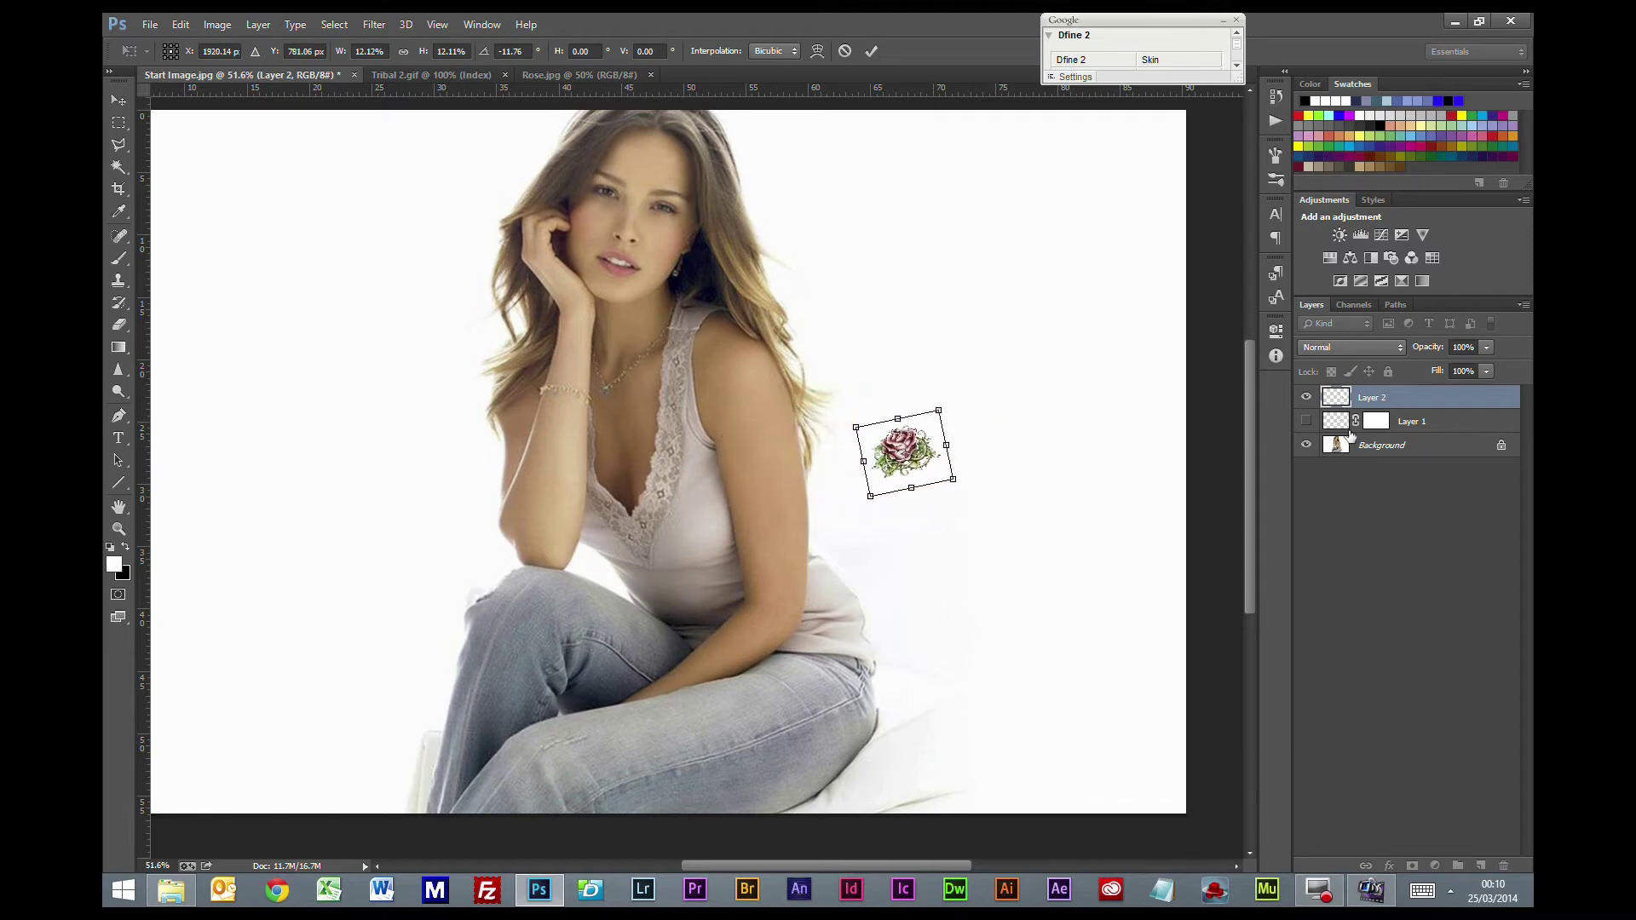
{"action": "left_click", "coordinate": [1358, 352]}
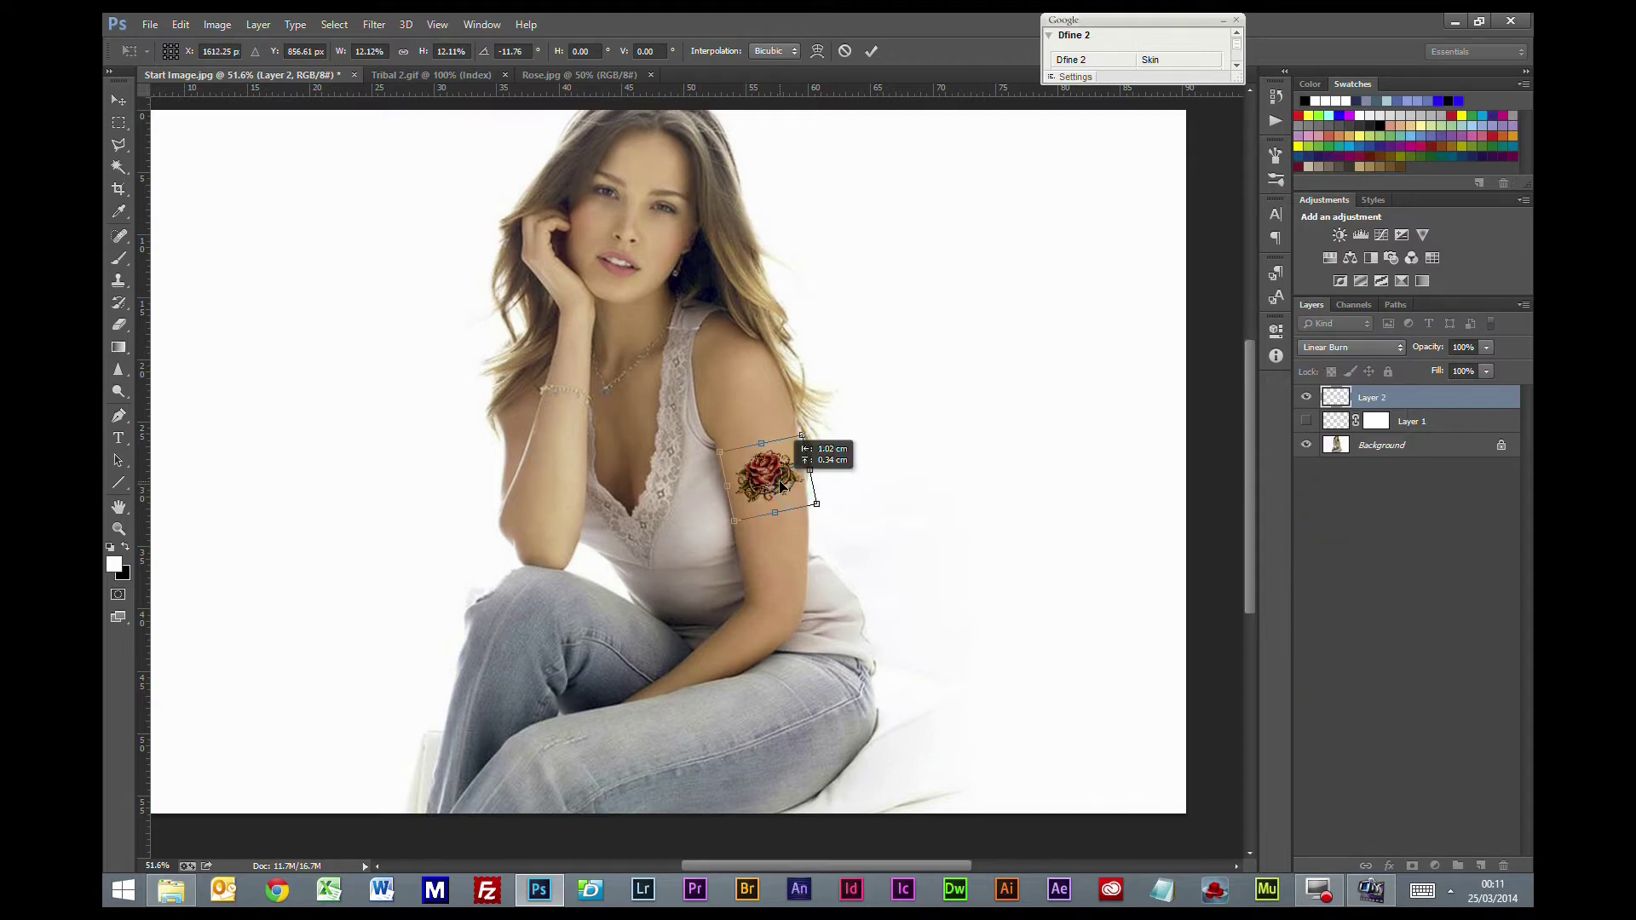
{"action": "scroll", "coordinate": [809, 493], "scroll_direction": "up", "scroll_amount": 2}
{"action": "scroll", "coordinate": [791, 490], "scroll_direction": "up", "scroll_amount": 3}
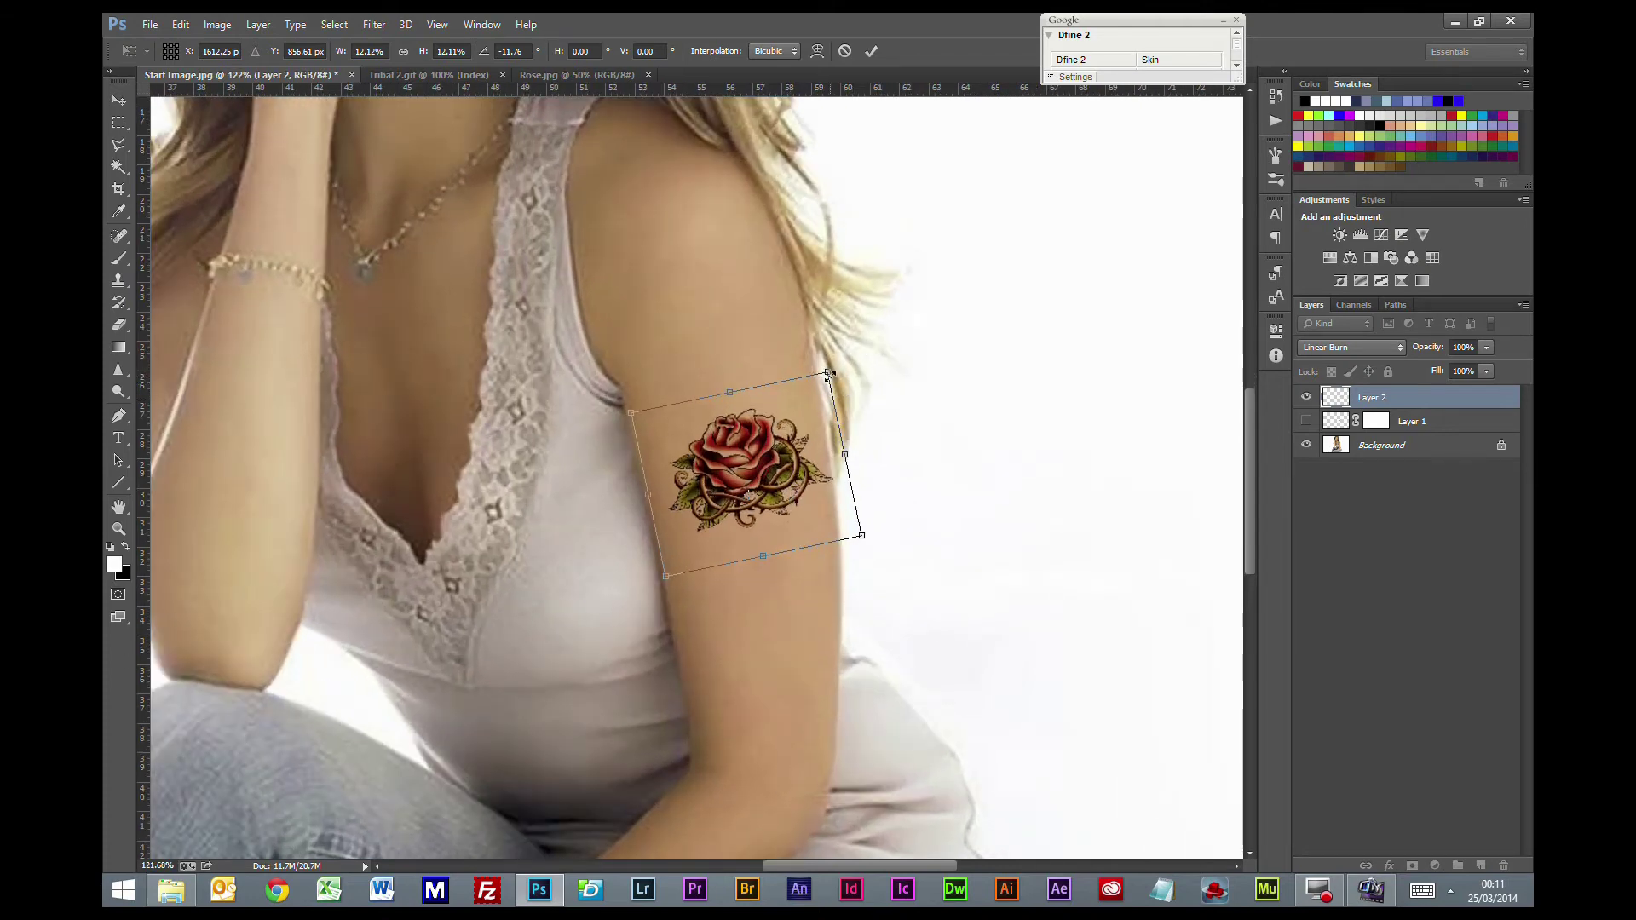
{"action": "left_click_drag", "start_coordinate": [829, 374], "coordinate": [890, 293]}
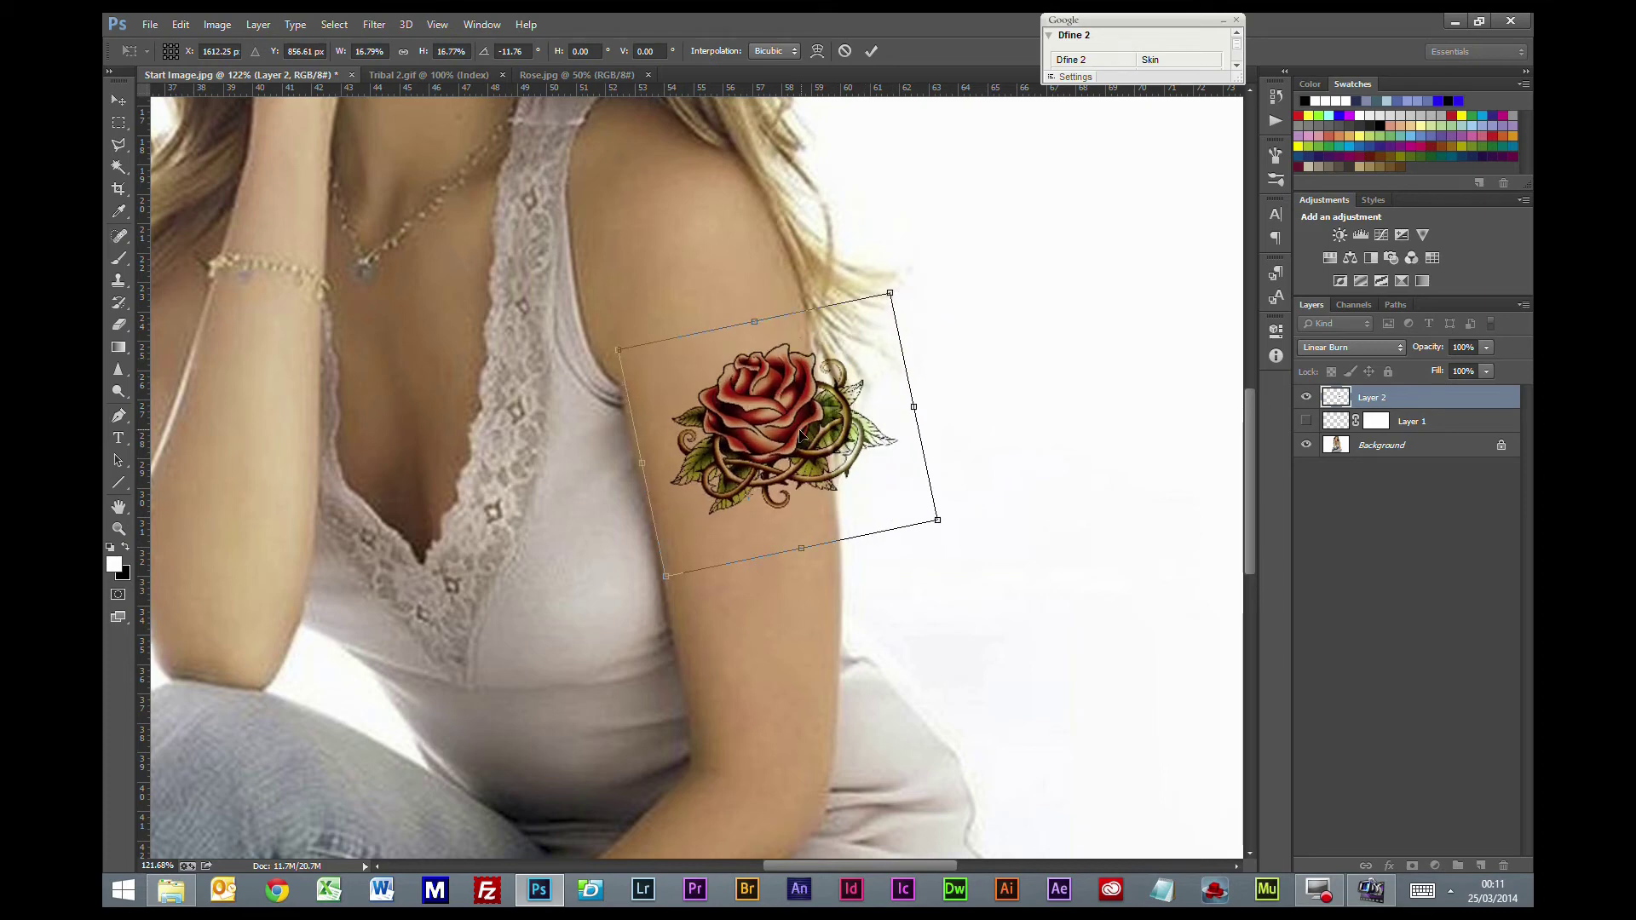
{"action": "left_click_drag", "start_coordinate": [801, 435], "coordinate": [769, 503]}
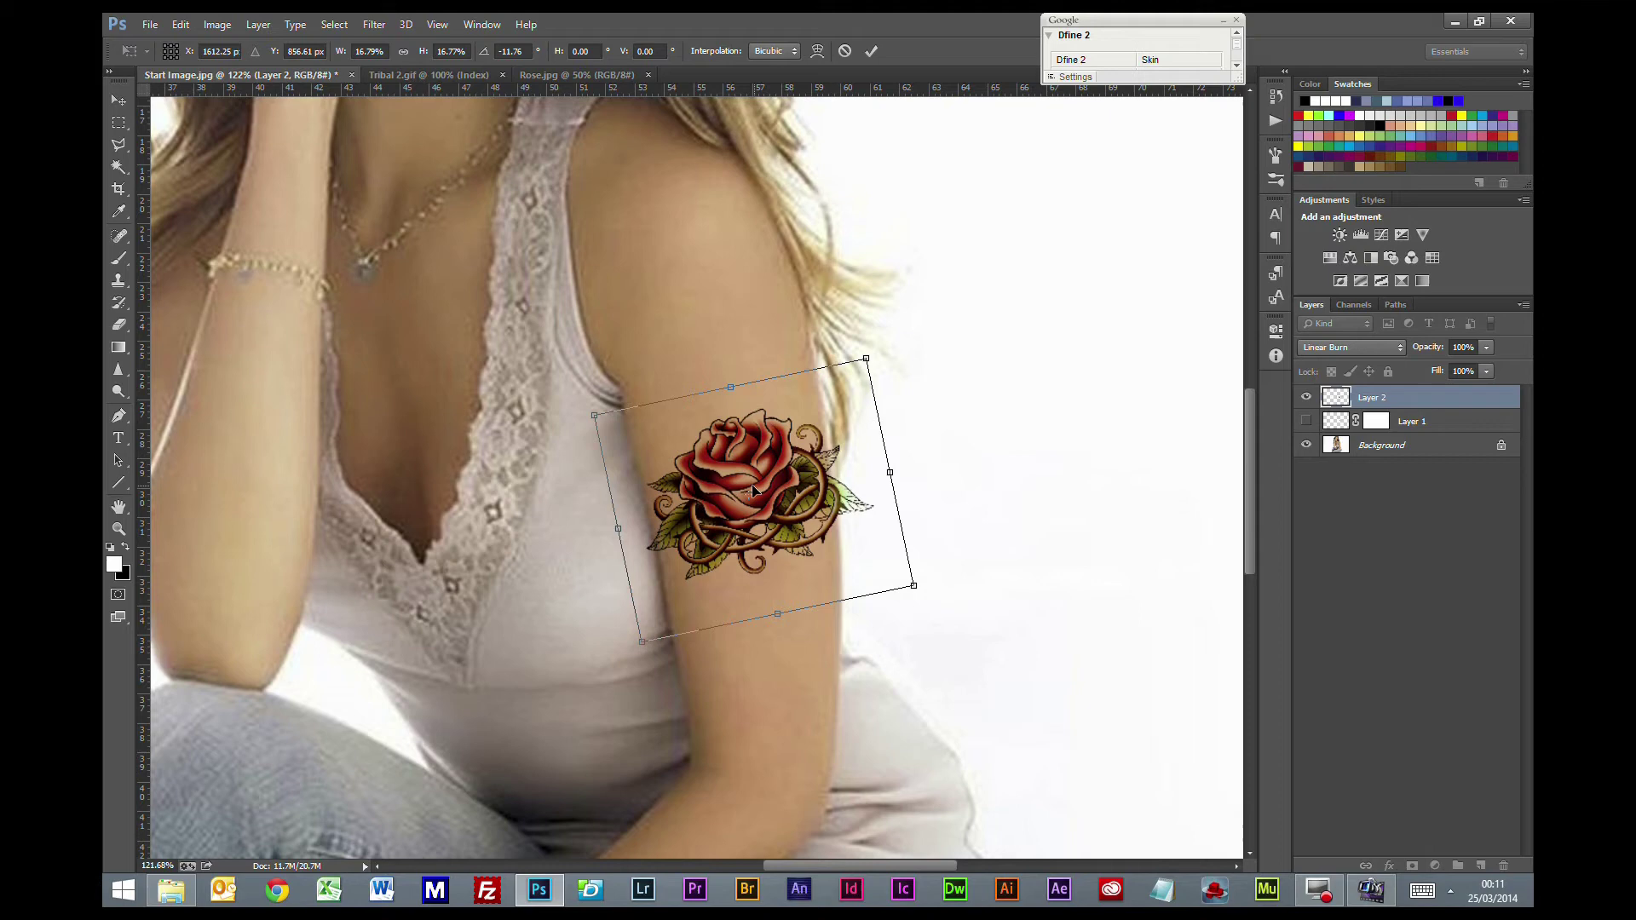
{"action": "key", "text": "Return"}
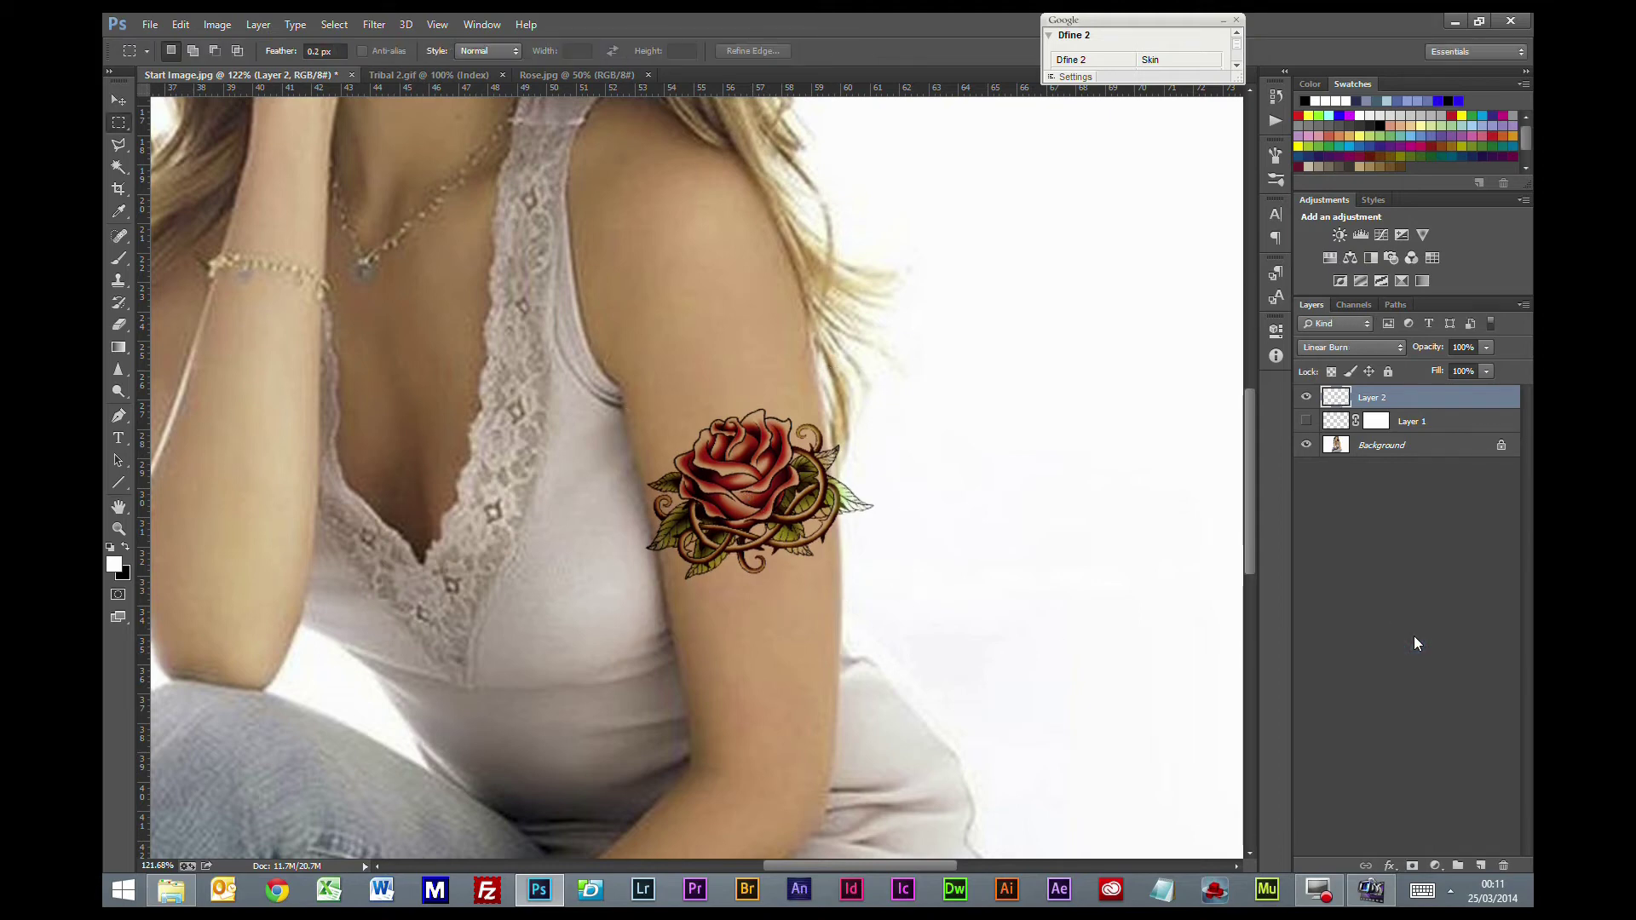
Step: Apply the Displace filter with default scale, using displace woman.psd as the map
{"action": "left_click", "coordinate": [373, 26]}
{"action": "mouse_move", "coordinate": [398, 225]}
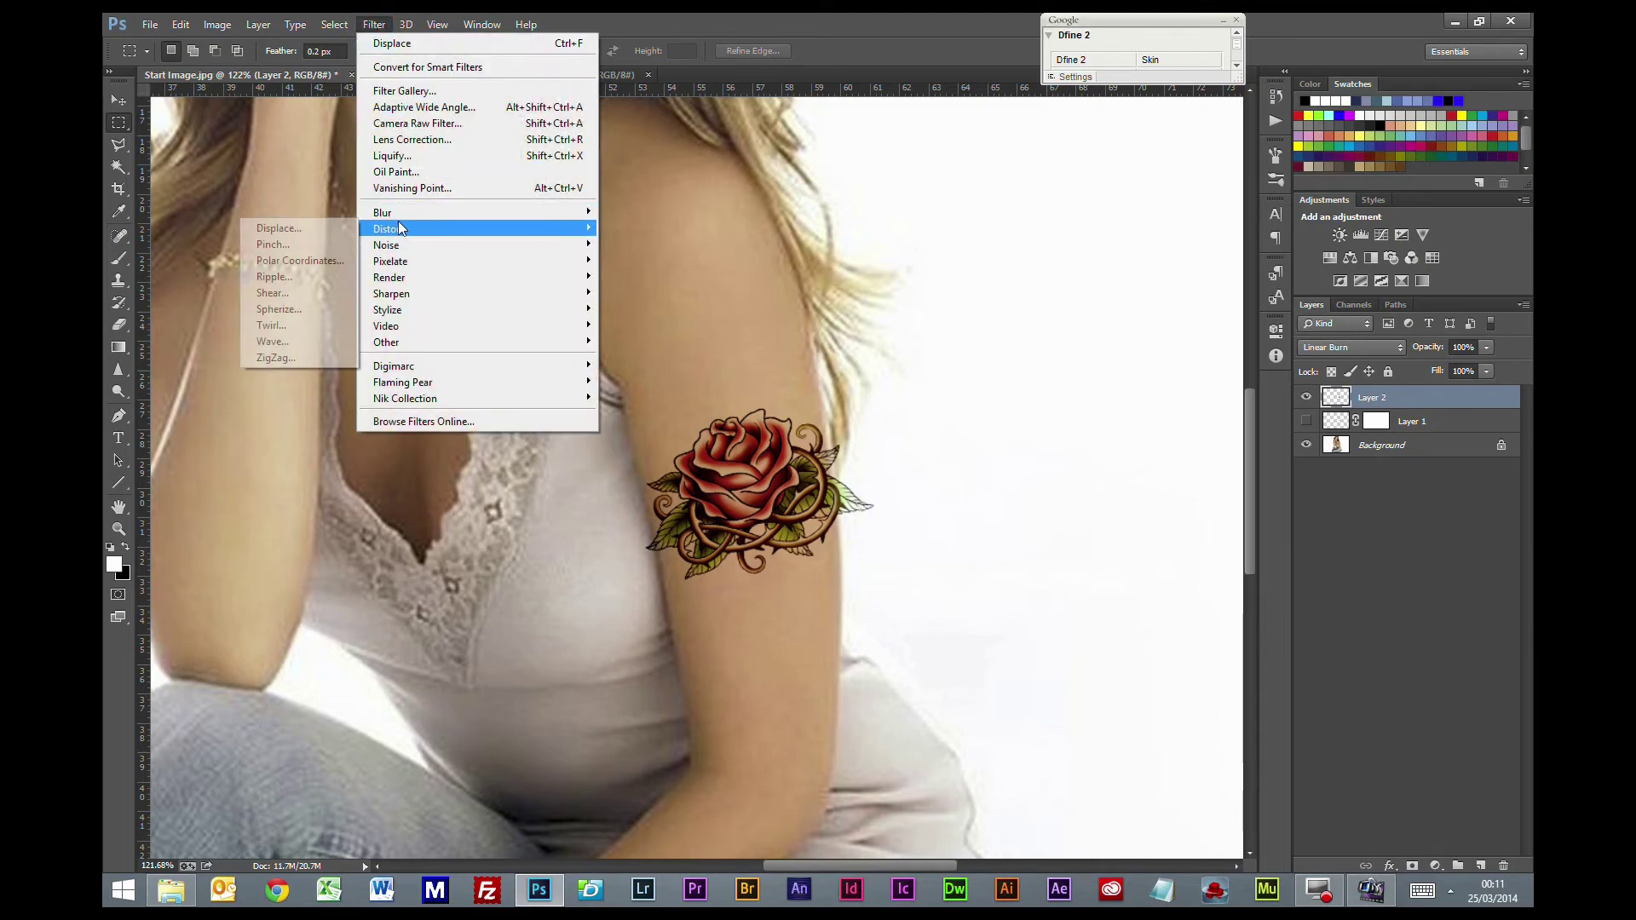
{"action": "left_click", "coordinate": [302, 228]}
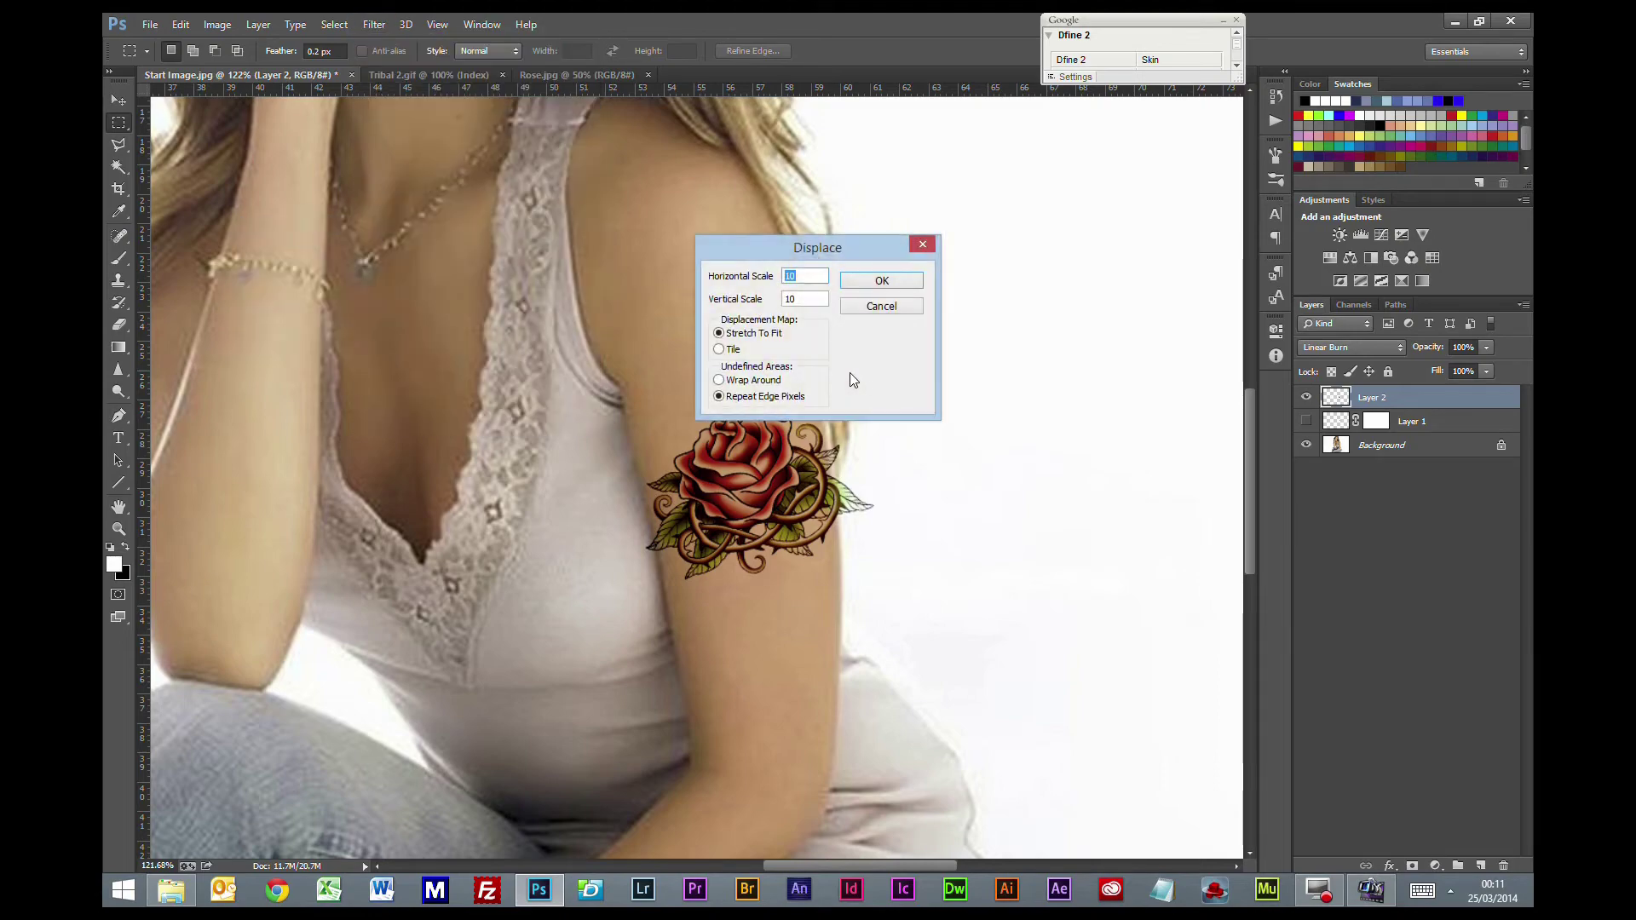
{"action": "left_click", "coordinate": [882, 280]}
{"action": "left_click", "coordinate": [559, 150]}
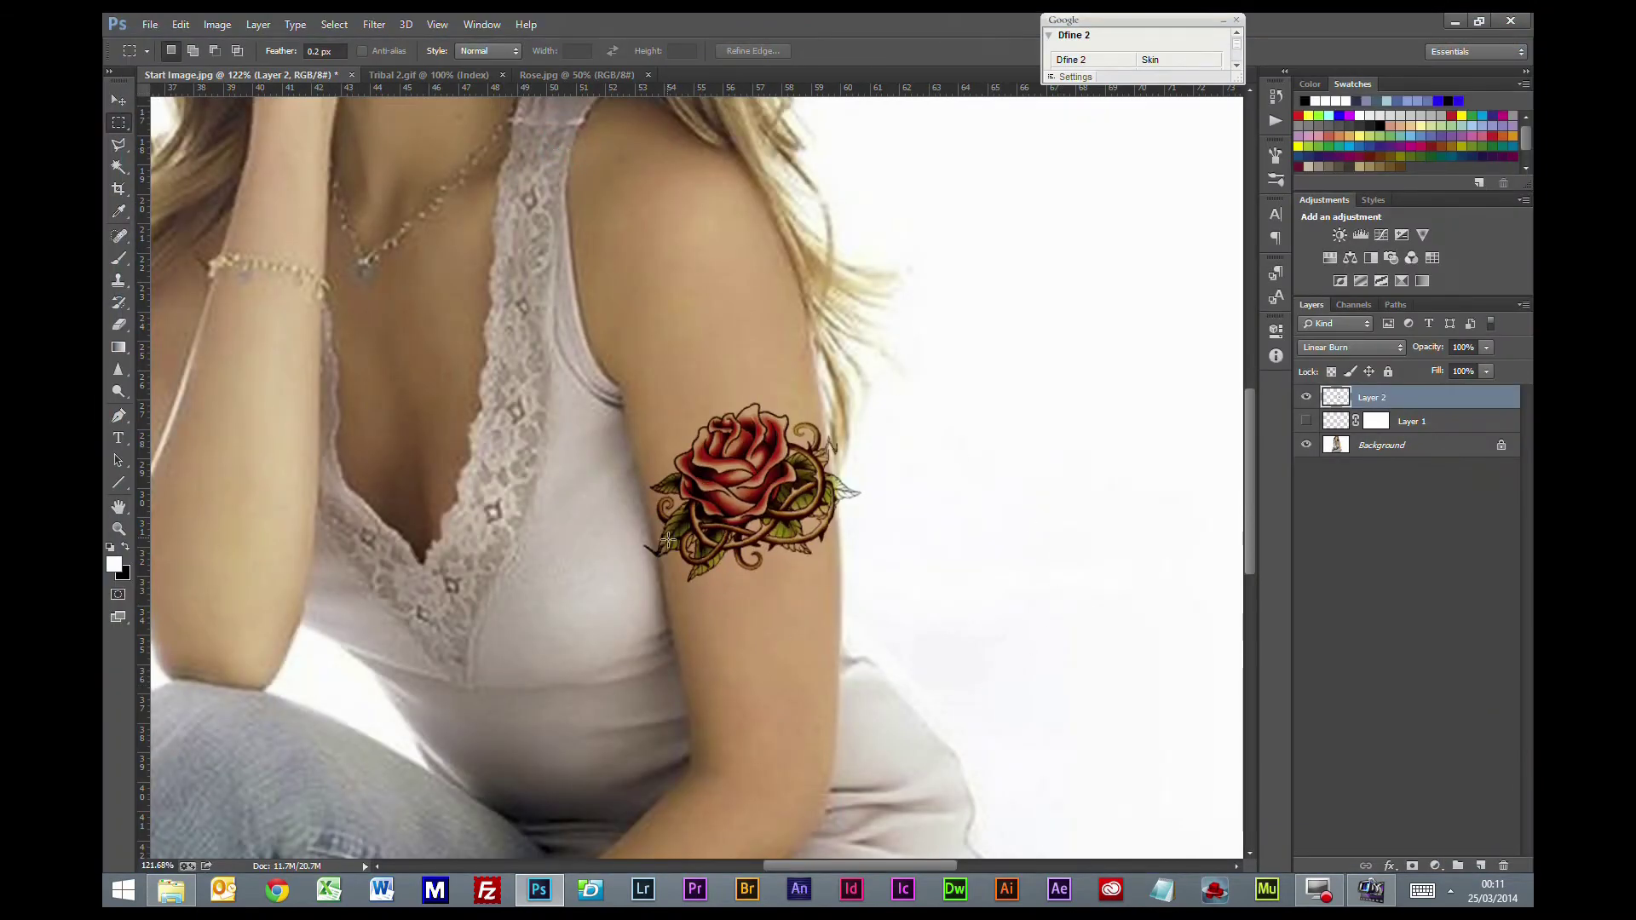
{"action": "scroll", "coordinate": [667, 543], "scroll_direction": "up", "scroll_amount": 8}
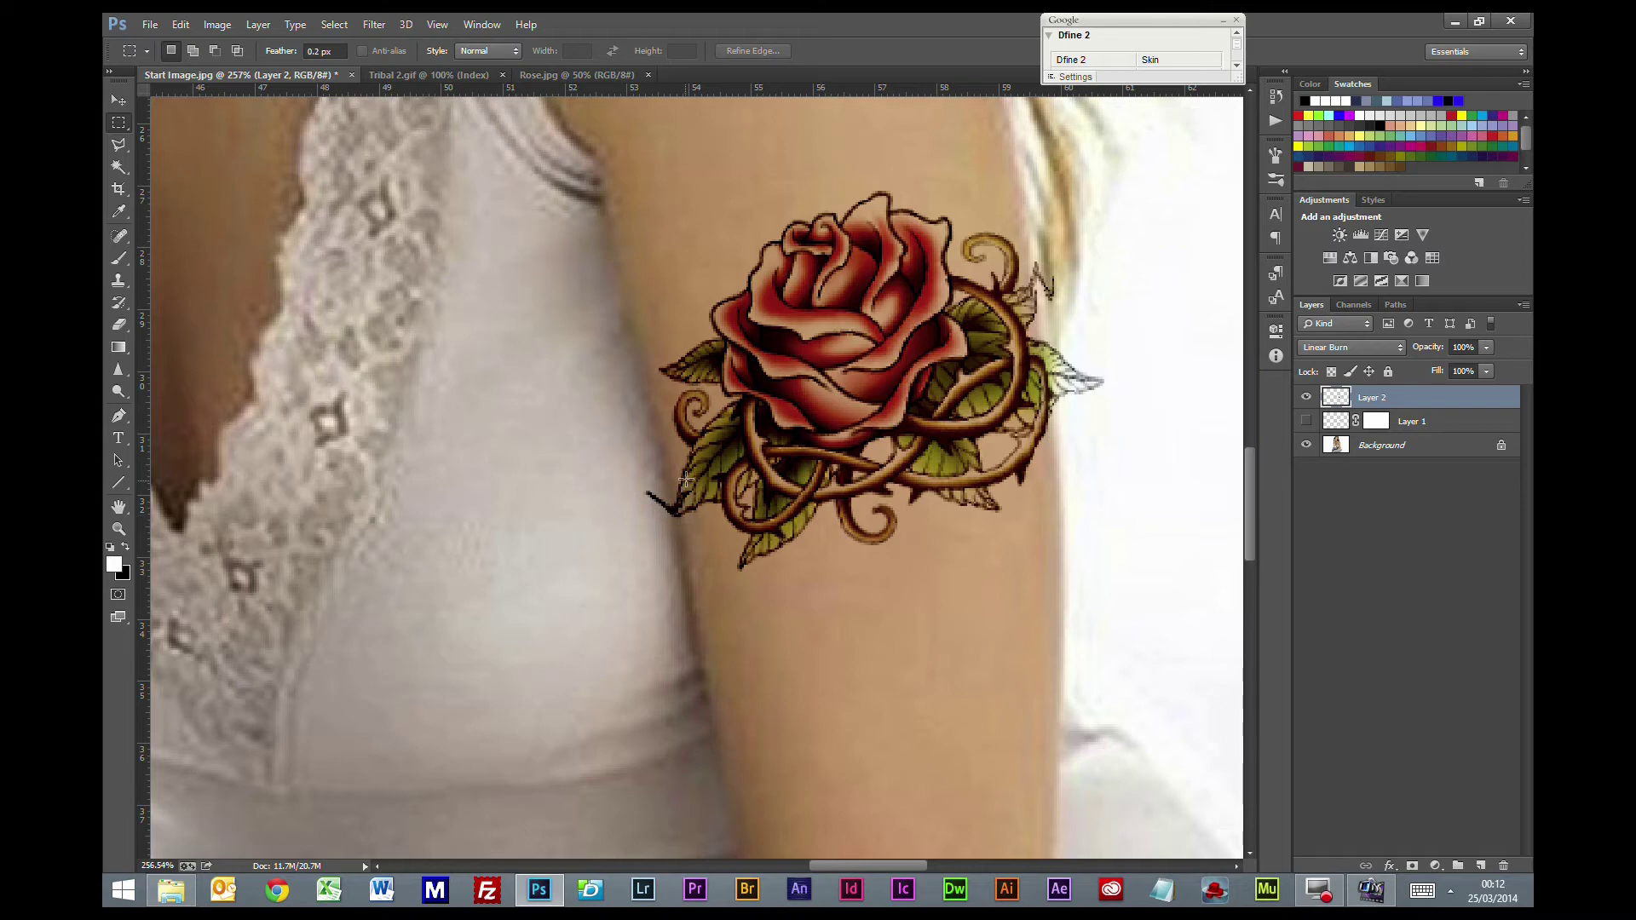
{"action": "scroll", "coordinate": [1091, 417], "scroll_direction": "down", "scroll_amount": 6}
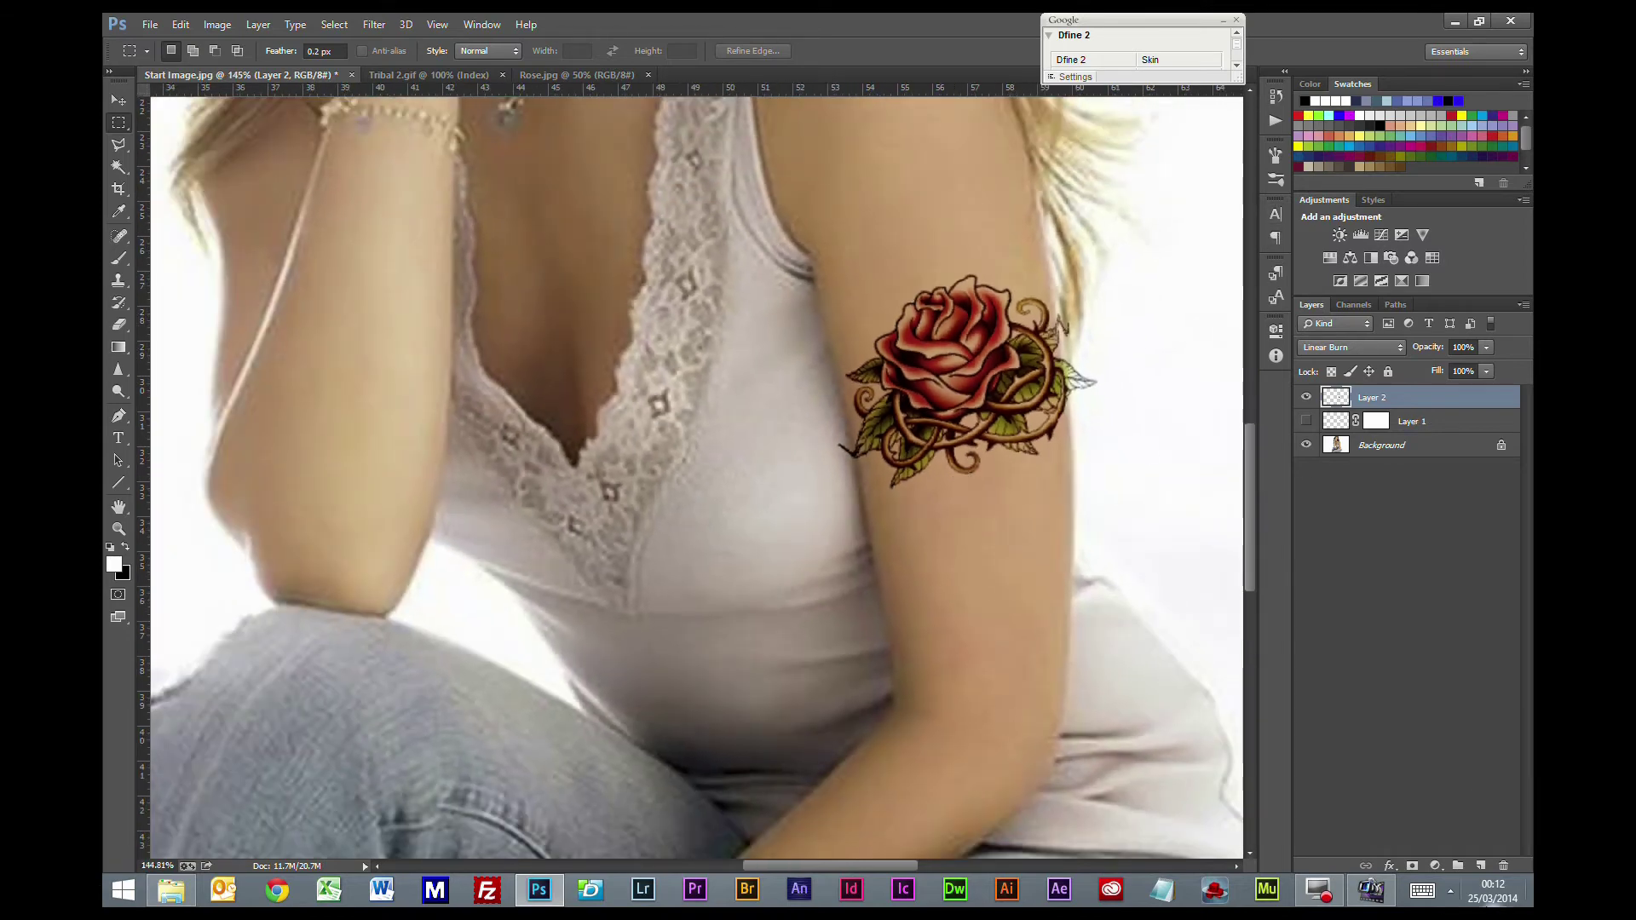
Step: Add a layer mask to the rose and brush out stray bits along its edge
{"action": "left_click", "coordinate": [1412, 865]}
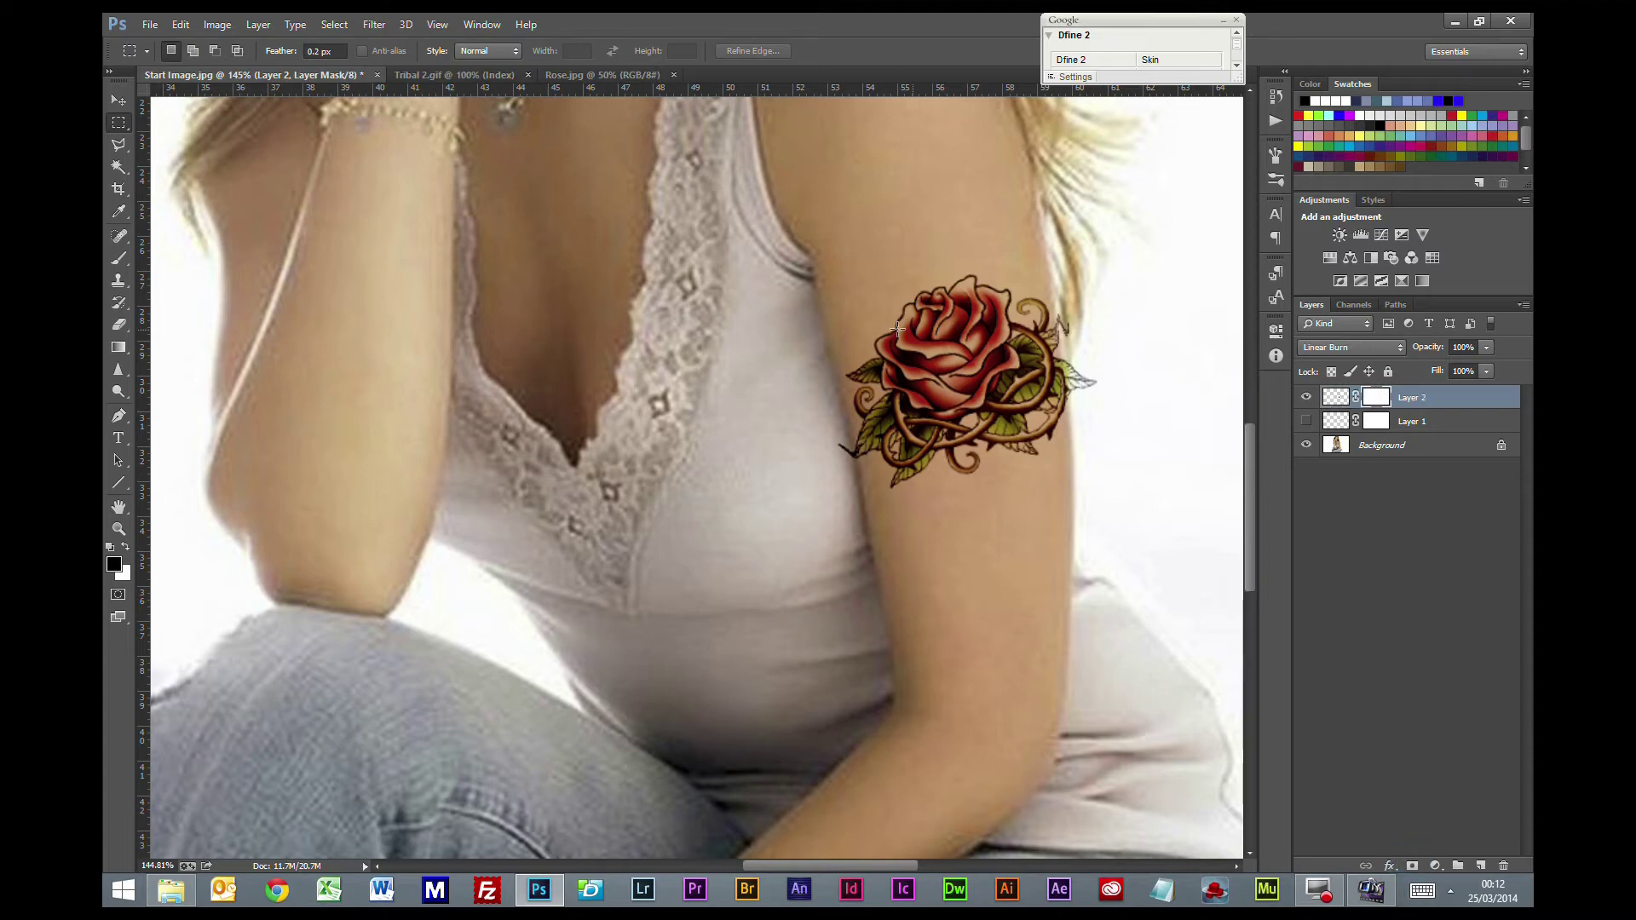
{"action": "left_click", "coordinate": [119, 258]}
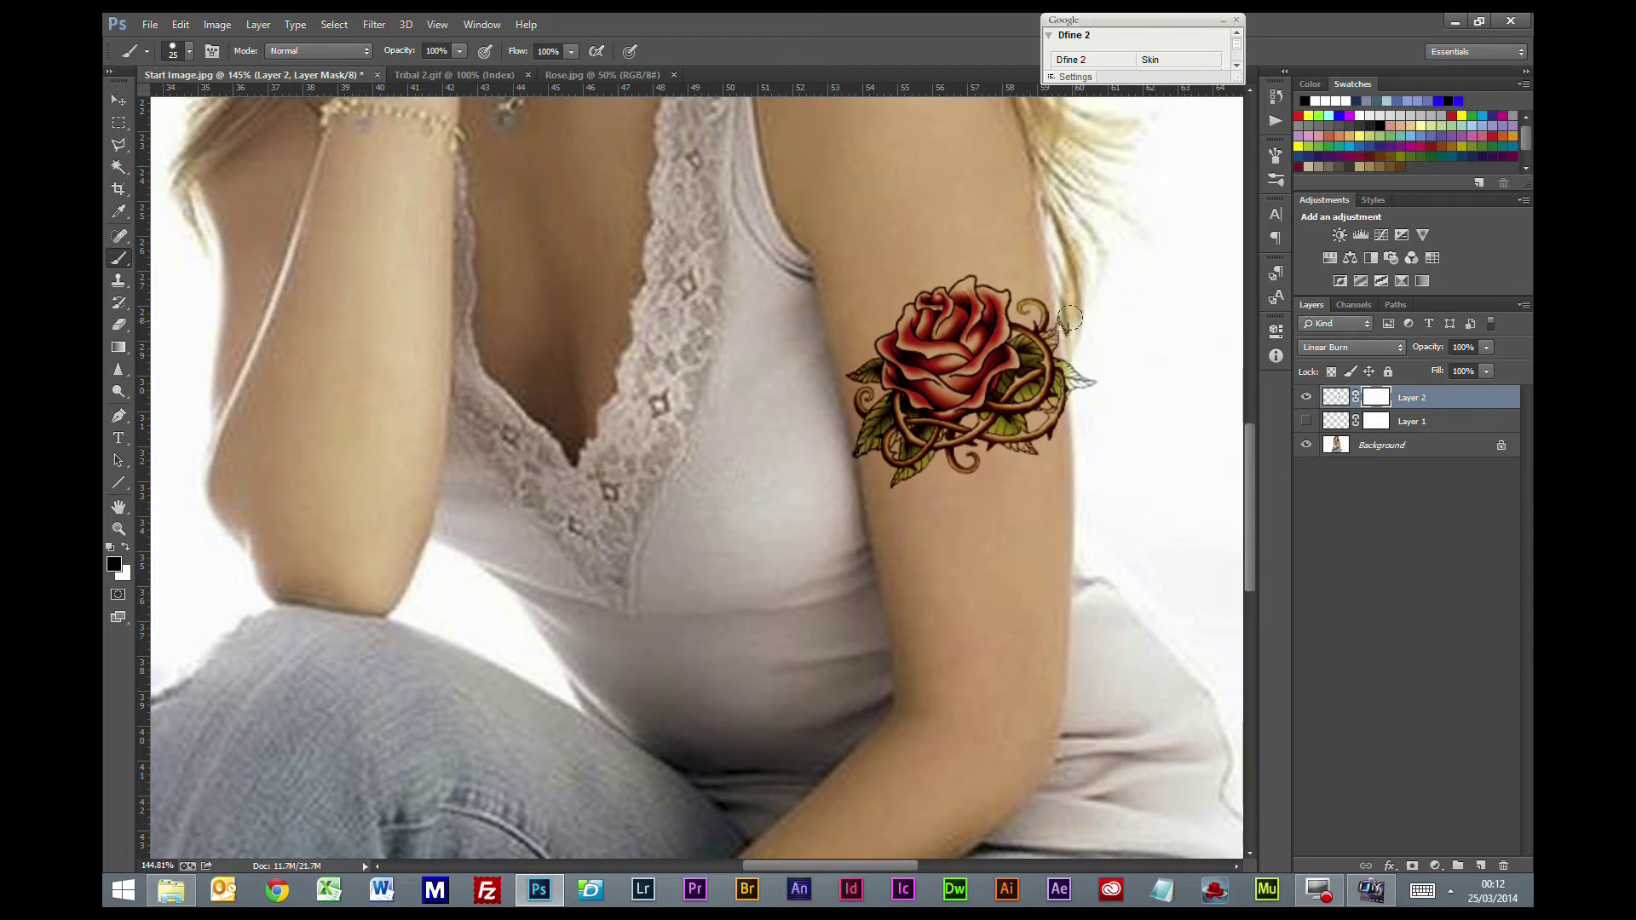
{"action": "mouse_move", "coordinate": [1081, 320]}
{"action": "left_mouse_down"}
{"action": "mouse_move", "coordinate": [1066, 312]}
{"action": "mouse_move", "coordinate": [1090, 399]}
{"action": "left_mouse_up"}
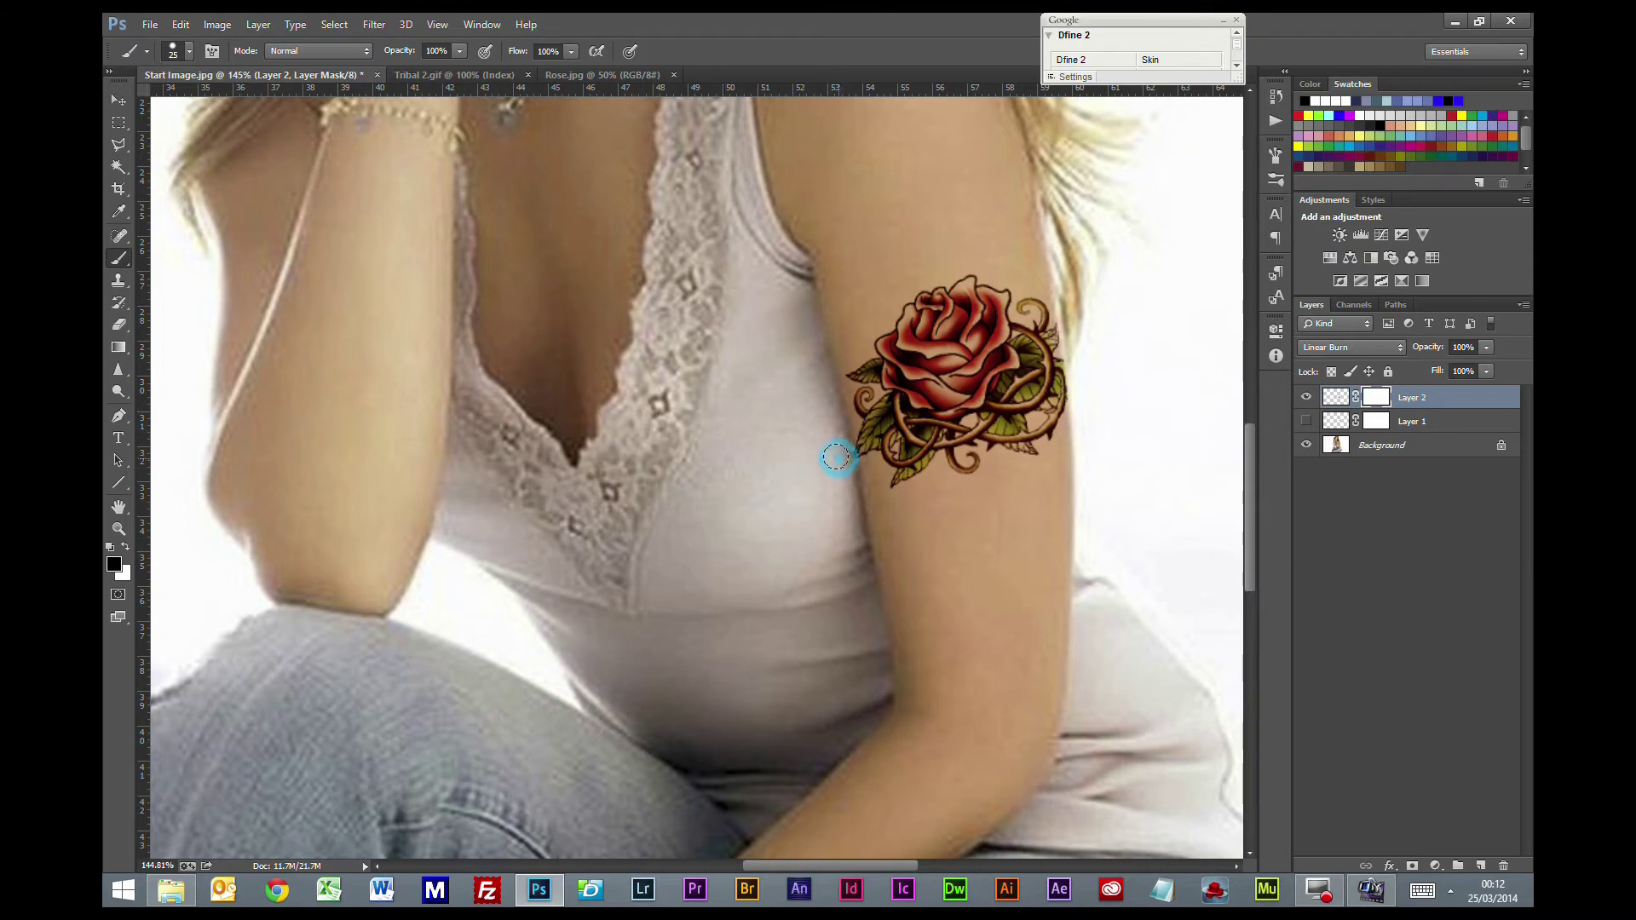
{"action": "key", "text": "ctrl+minus"}
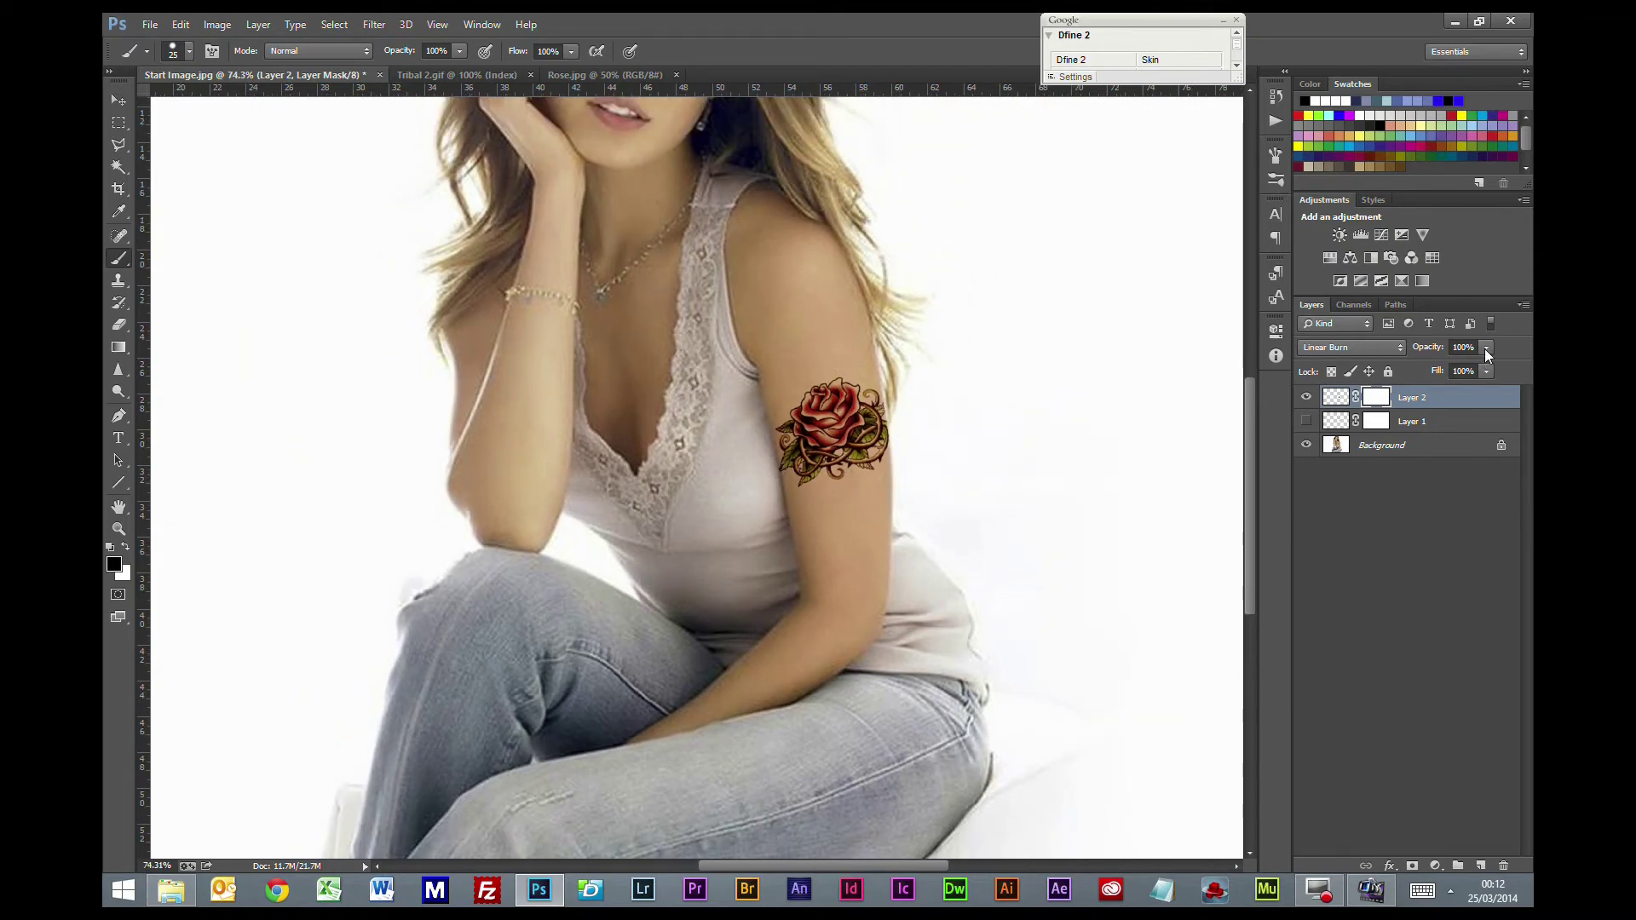
Step: Lower the rose layer's opacity to 70%
{"action": "left_click", "coordinate": [1486, 347]}
{"action": "mouse_move", "coordinate": [1481, 364]}
{"action": "left_mouse_down"}
{"action": "mouse_move", "coordinate": [1443, 370]}
{"action": "mouse_move", "coordinate": [1457, 379]}
{"action": "left_mouse_up"}
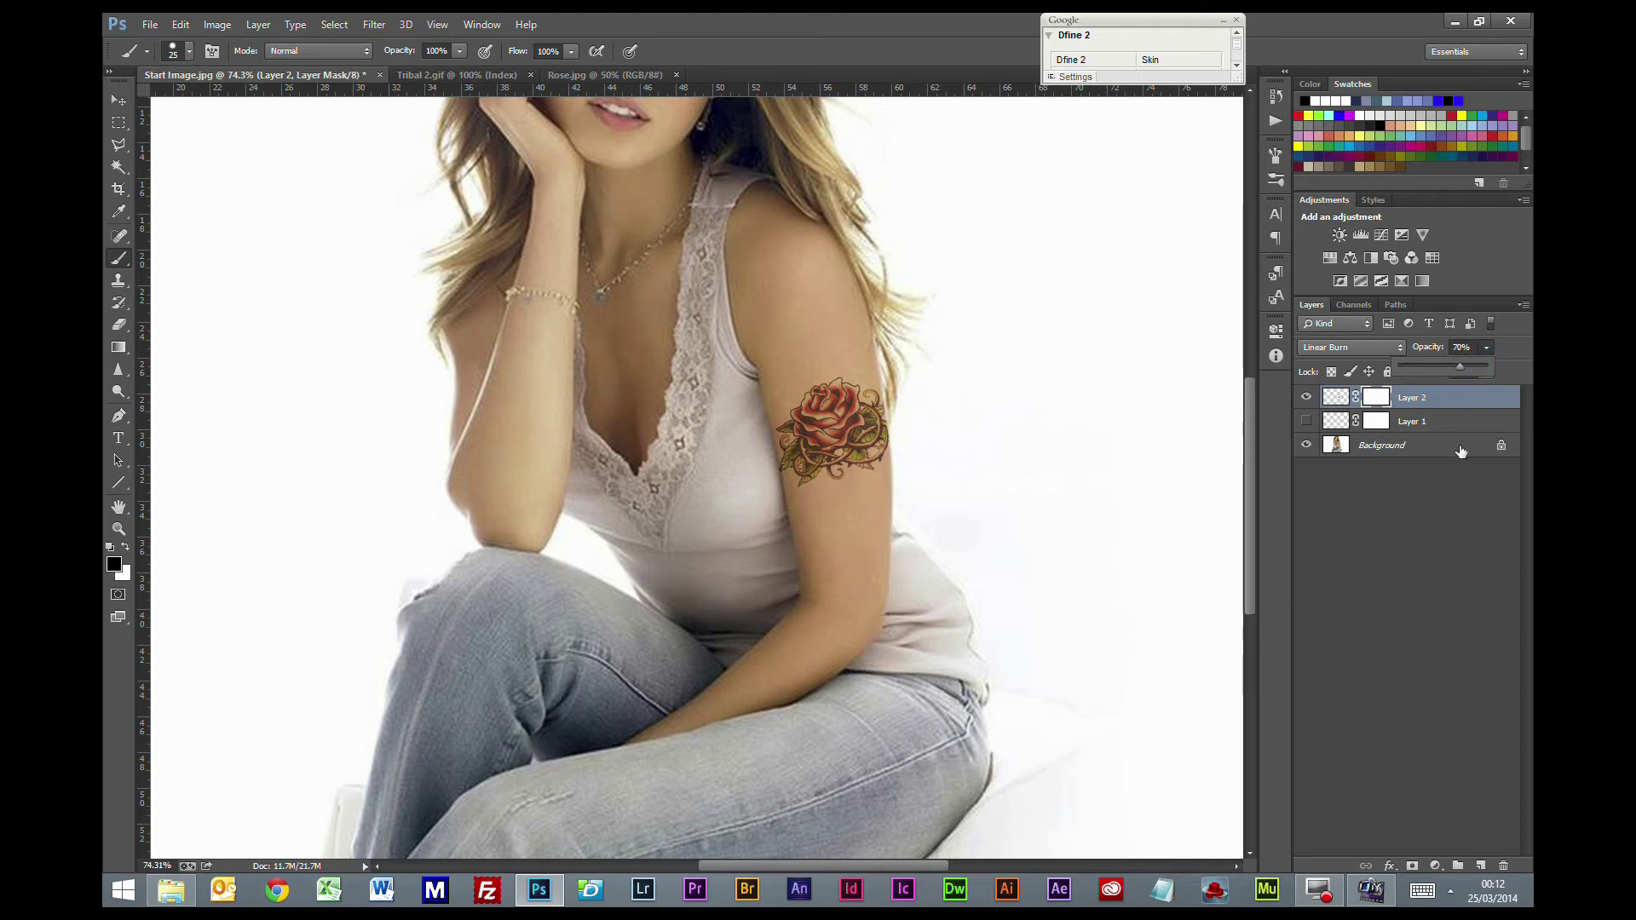
{"action": "left_click", "coordinate": [1426, 636]}
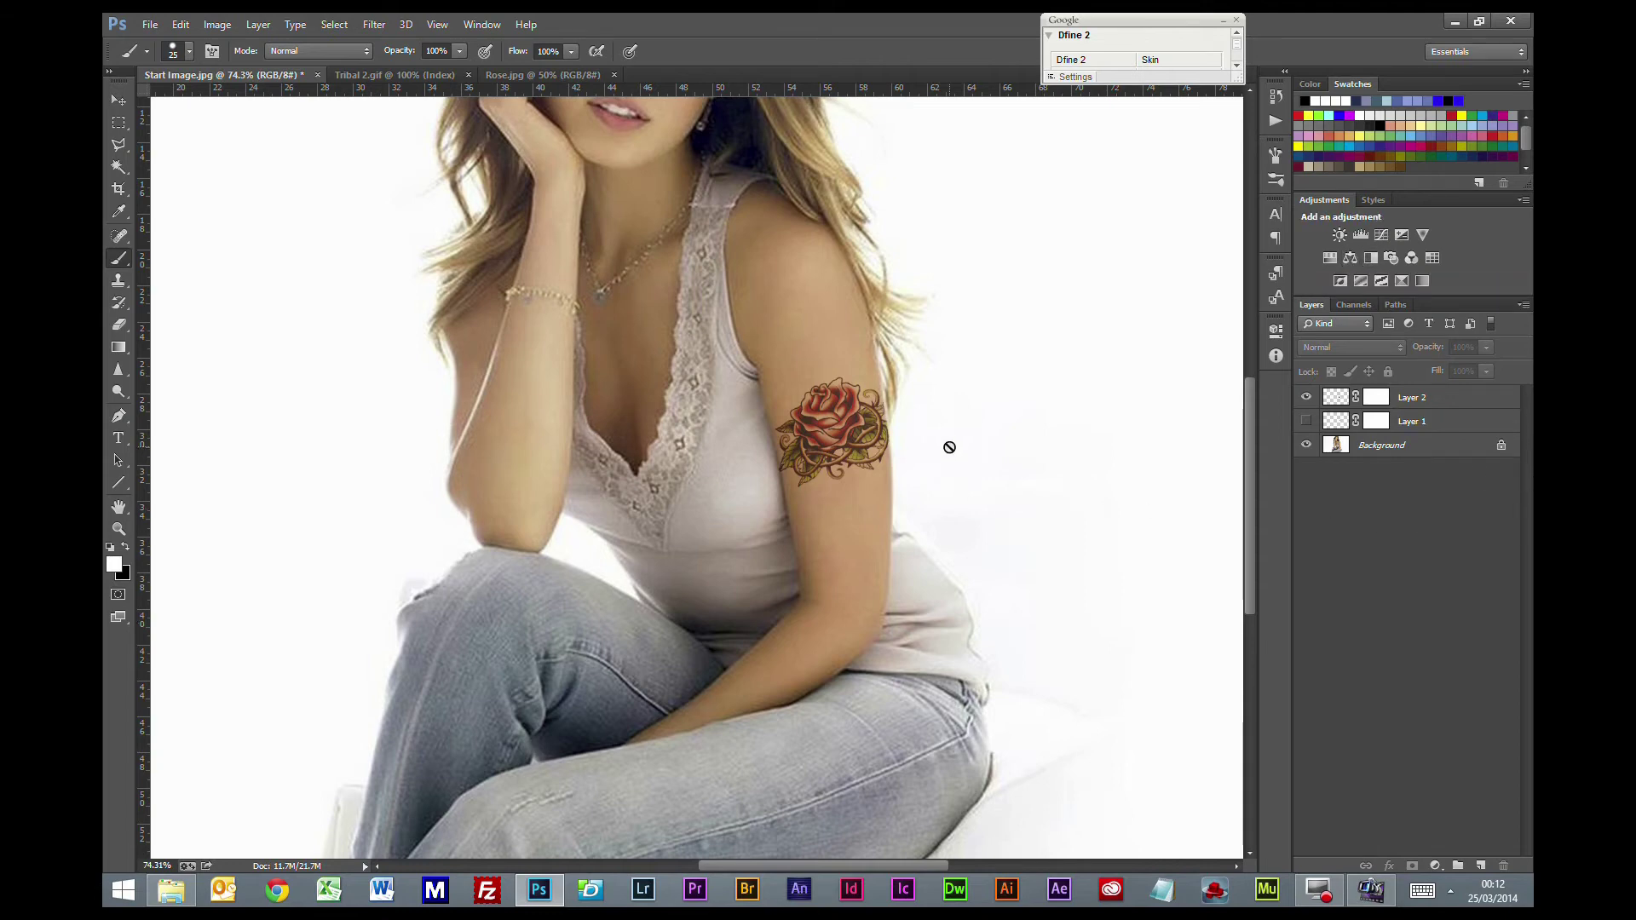
Step: Hide Layer 2 so the woman's upper arm shows bare skin again
{"action": "scroll", "coordinate": [1125, 577], "scroll_direction": "down", "scroll_amount": 2}
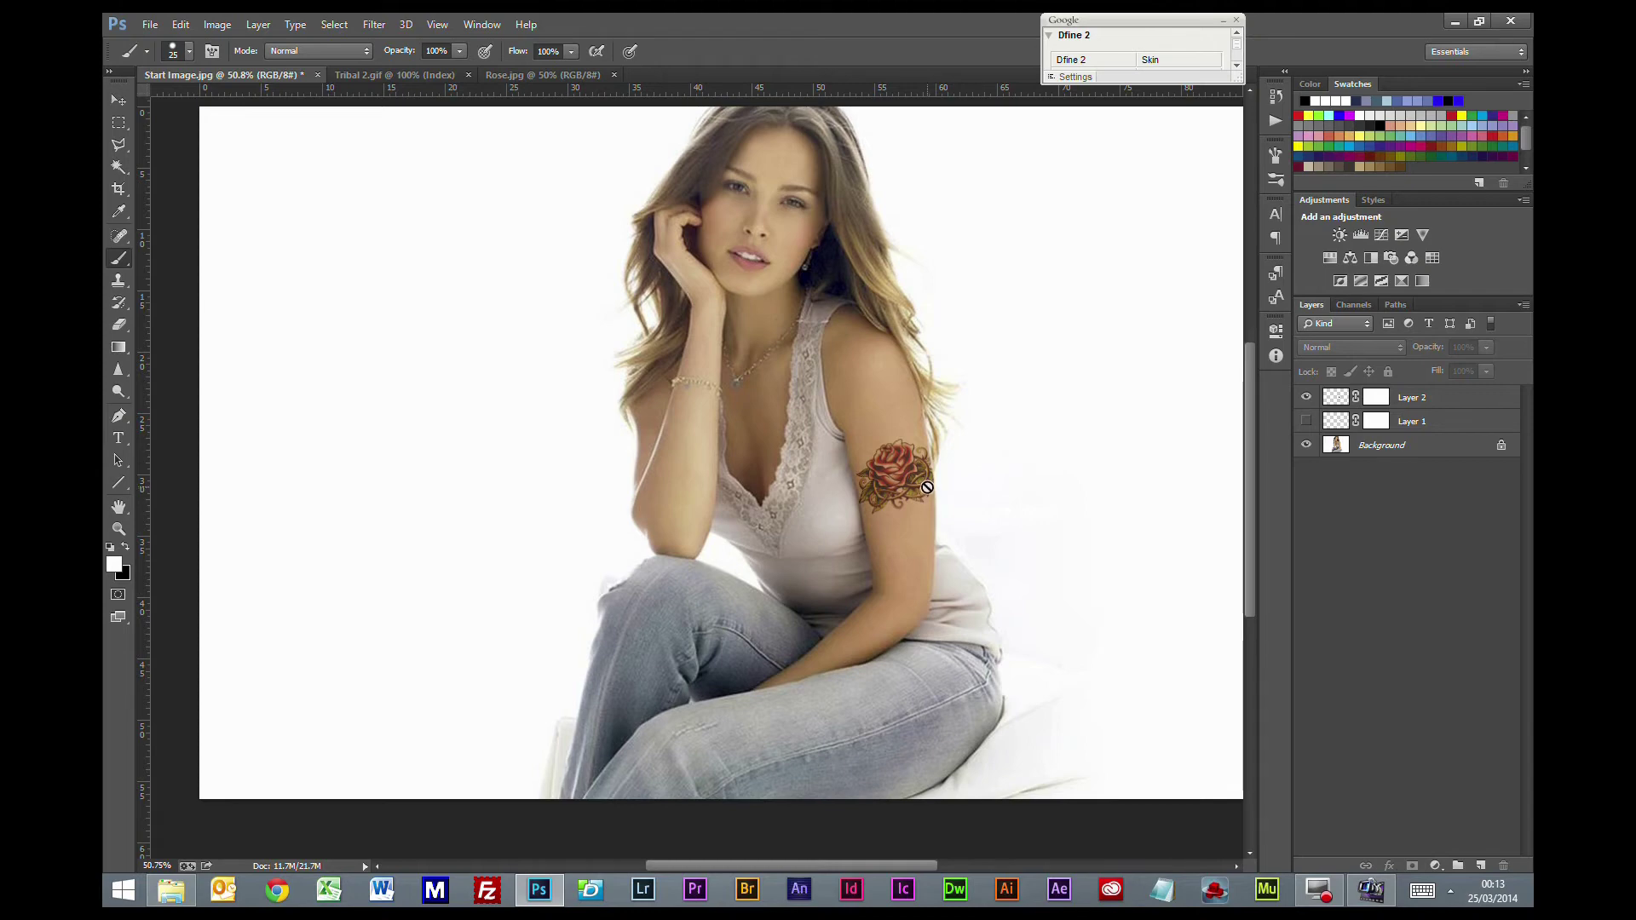
{"action": "left_click", "coordinate": [1366, 571]}
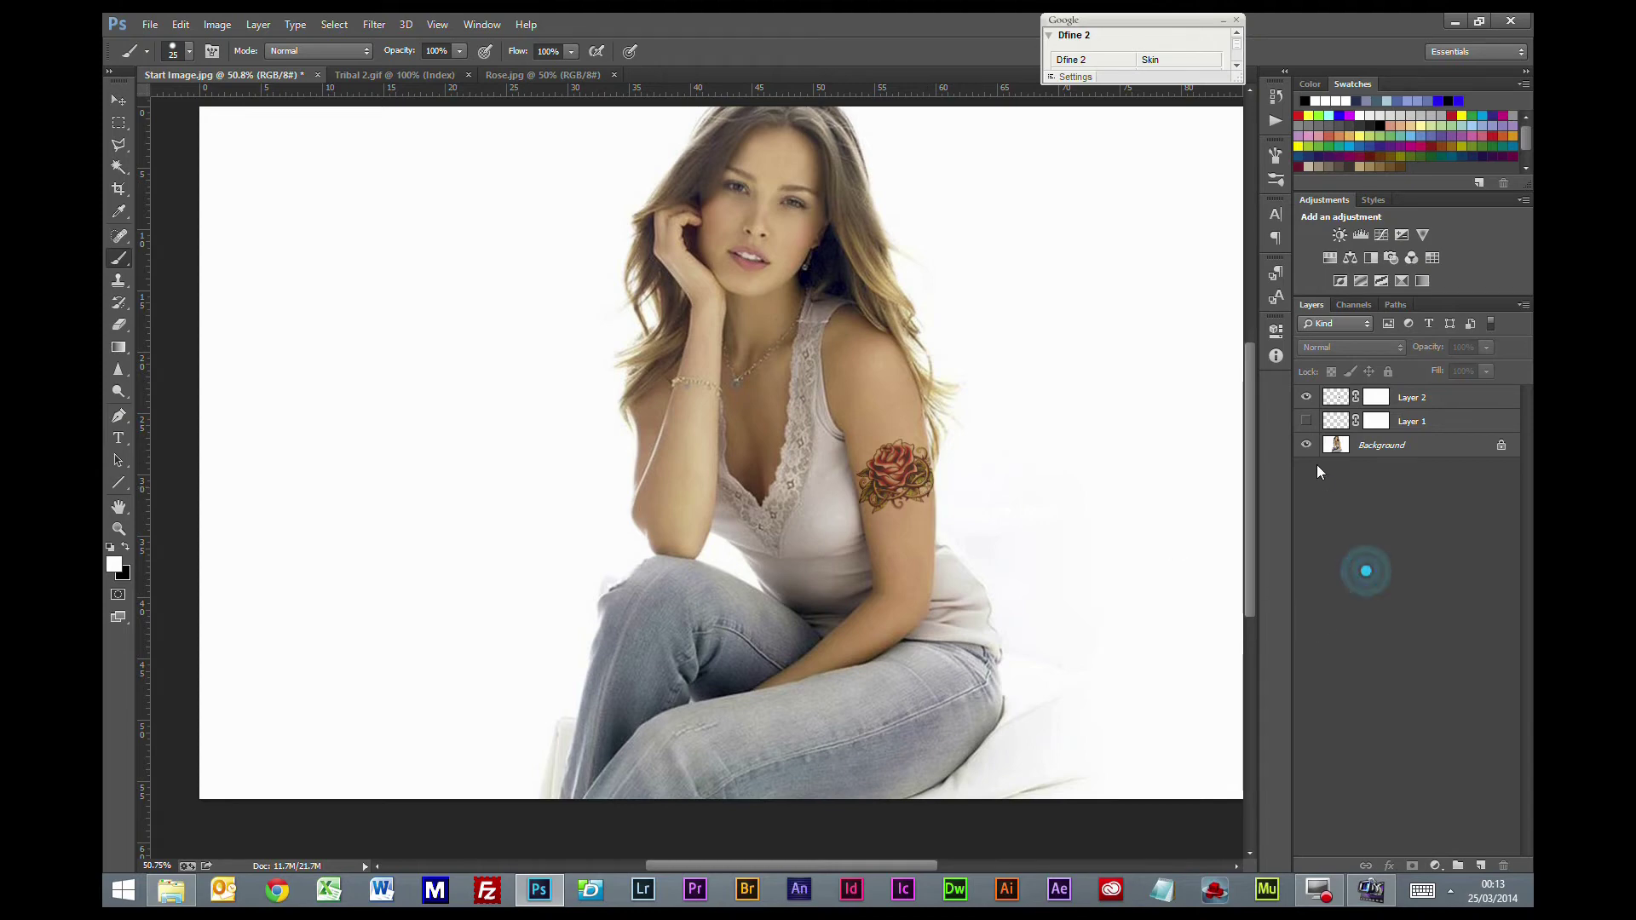
{"action": "left_click", "coordinate": [1306, 398]}
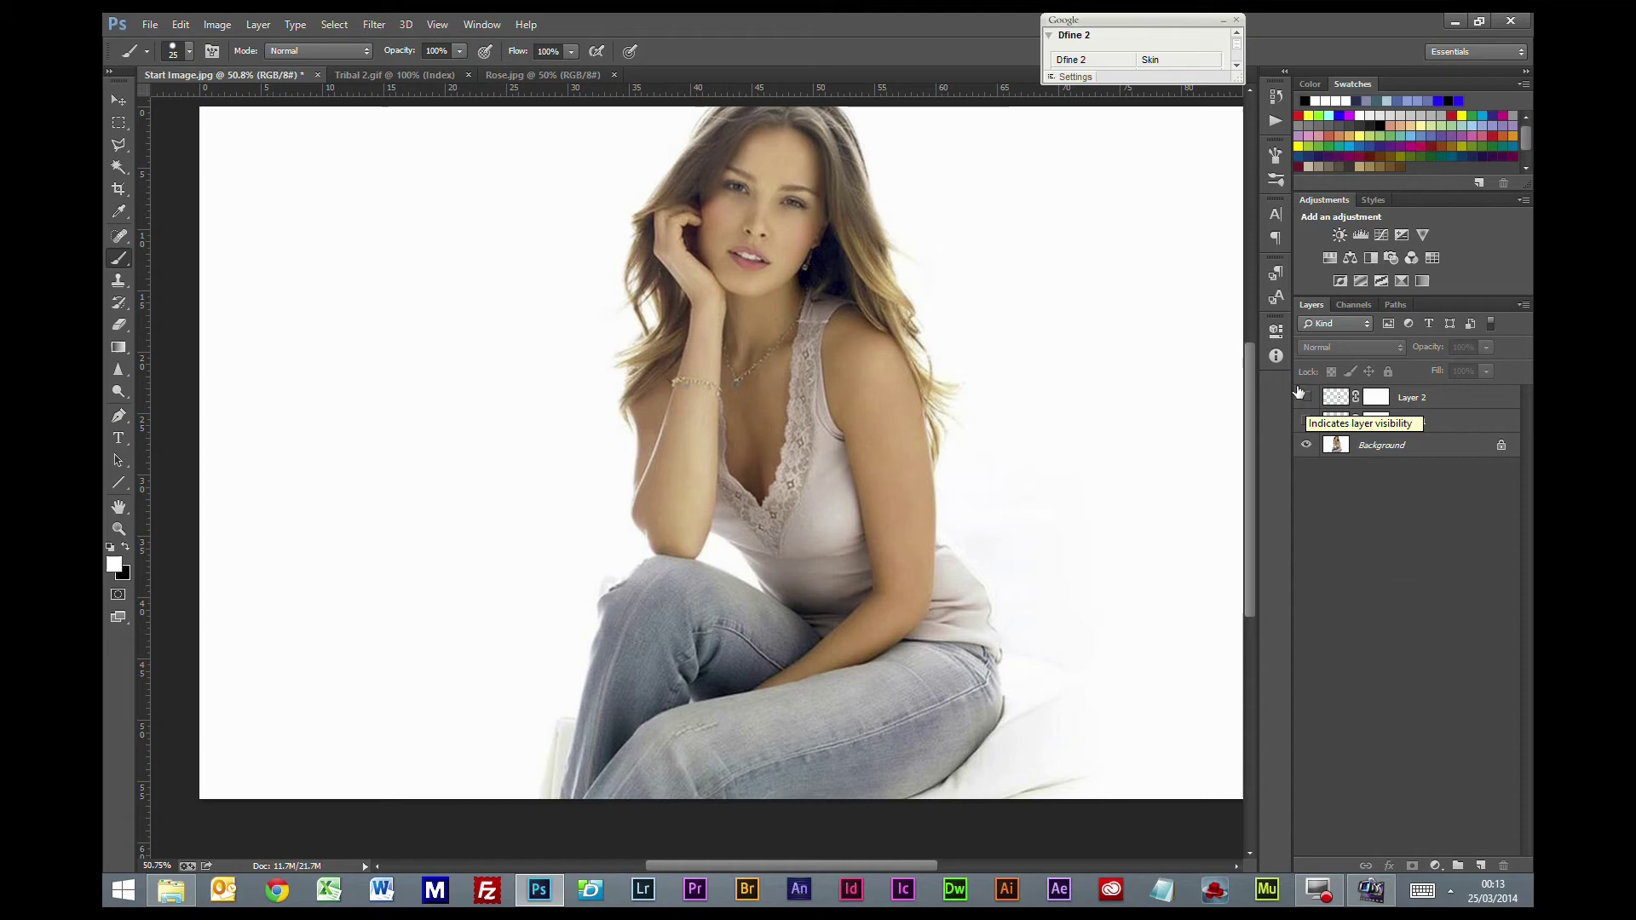
Step: Close Start Image without saving, then close the Tribal 2 and Rose documents
{"action": "left_click", "coordinate": [317, 75]}
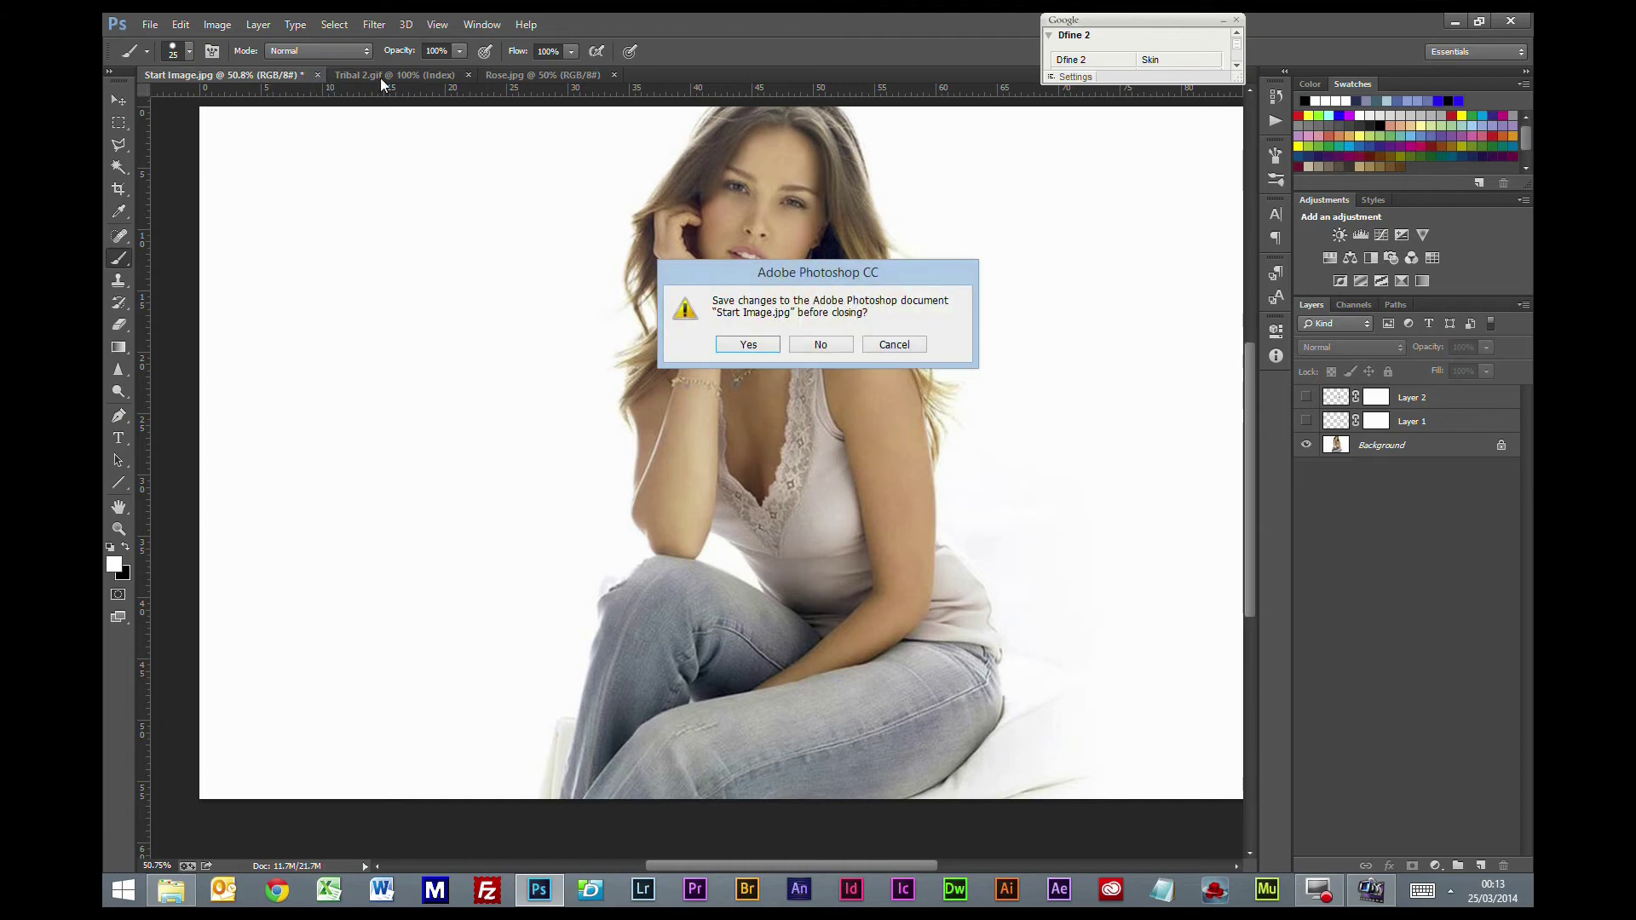
{"action": "left_click", "coordinate": [824, 352]}
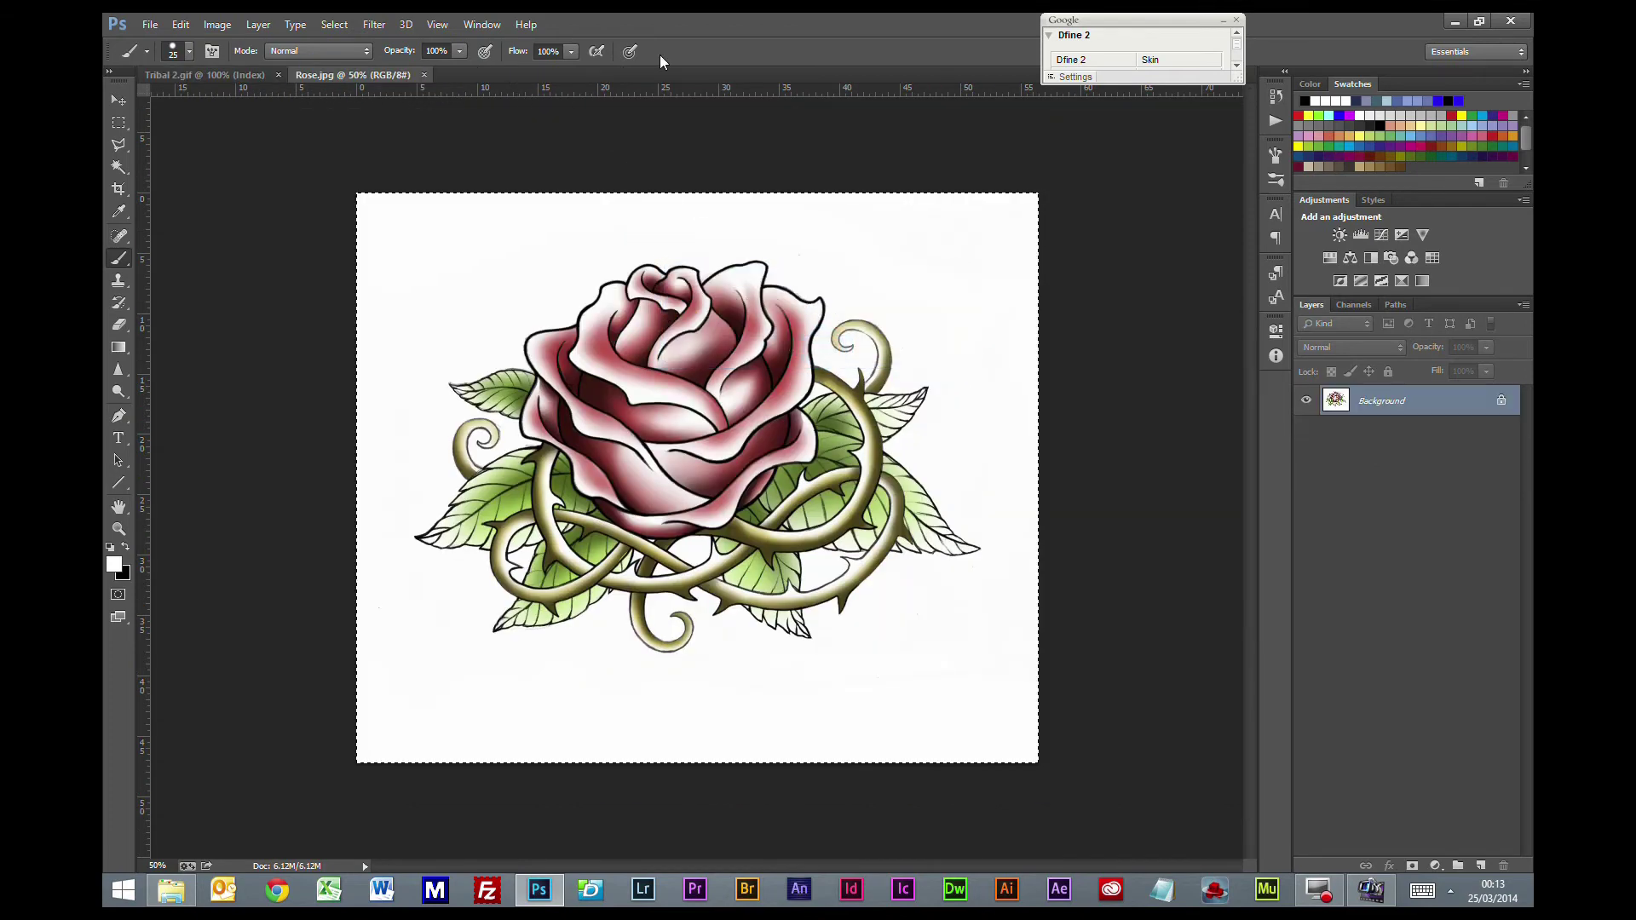
{"action": "left_click", "coordinate": [277, 75]}
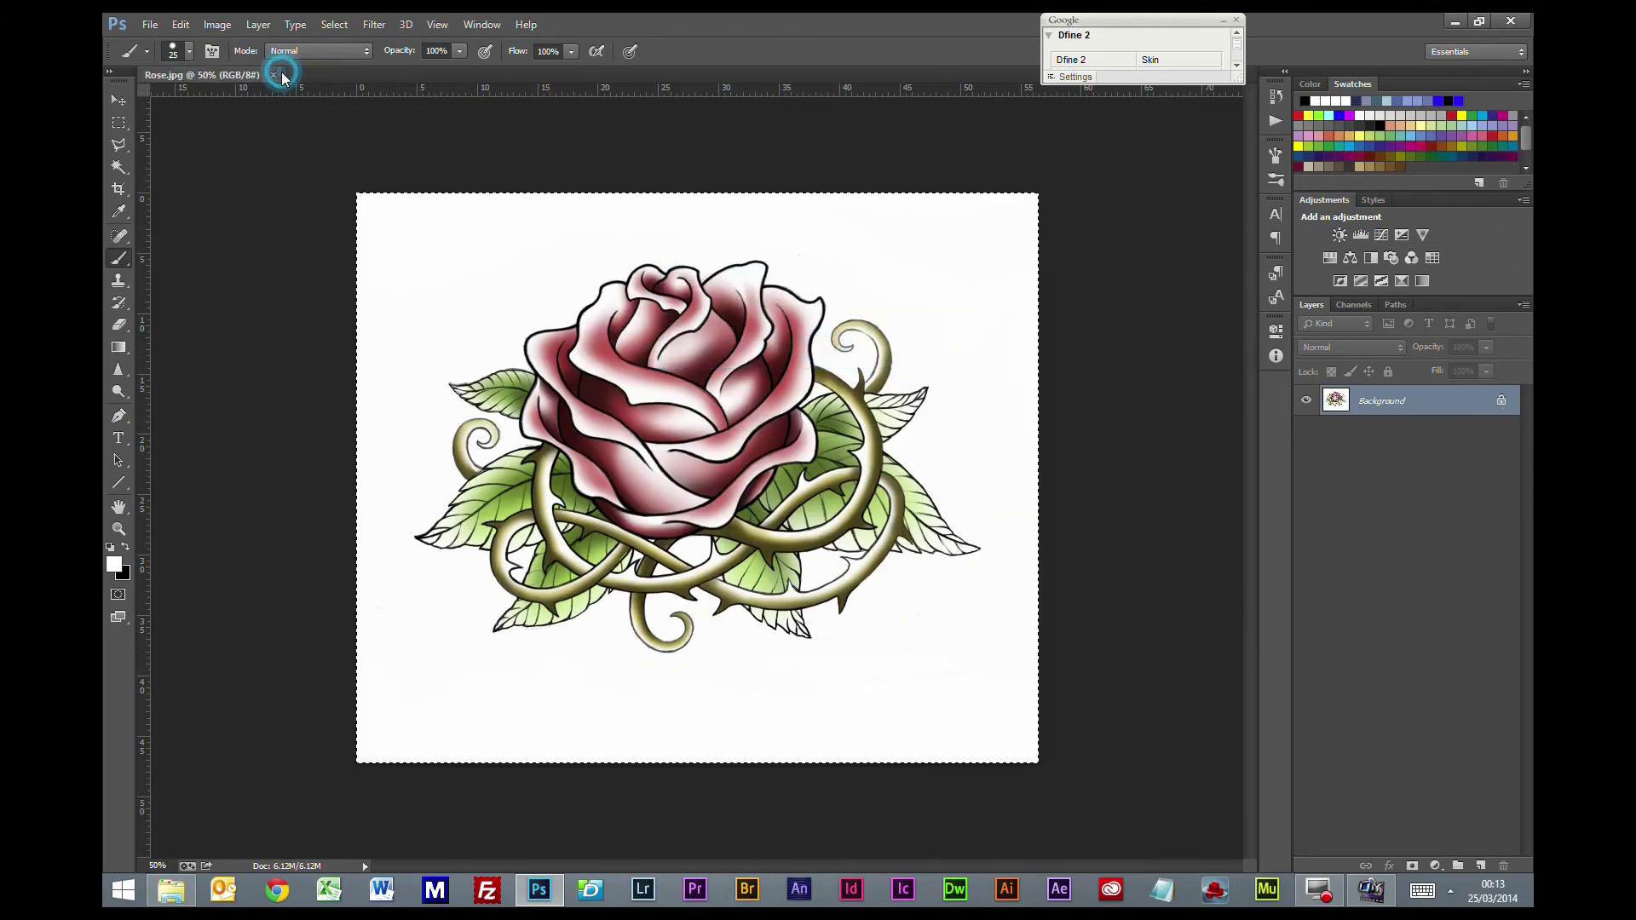
{"action": "left_click", "coordinate": [274, 75]}
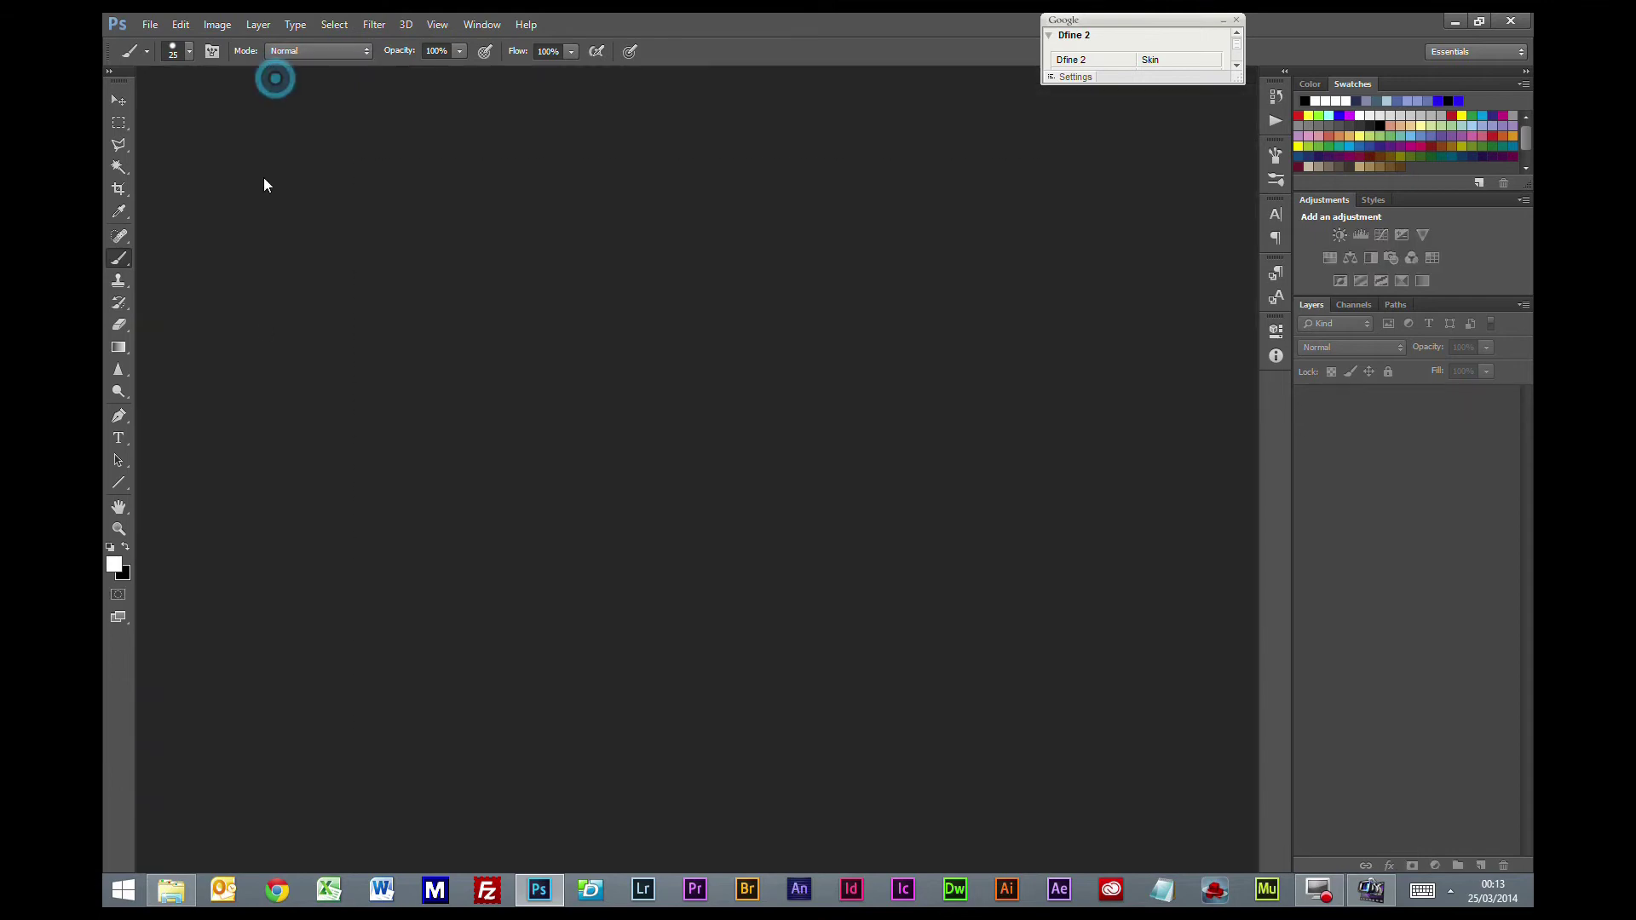
Step: Open Start Image 2 from the parent Tattoo folder in Explorer
{"action": "left_click", "coordinate": [171, 891]}
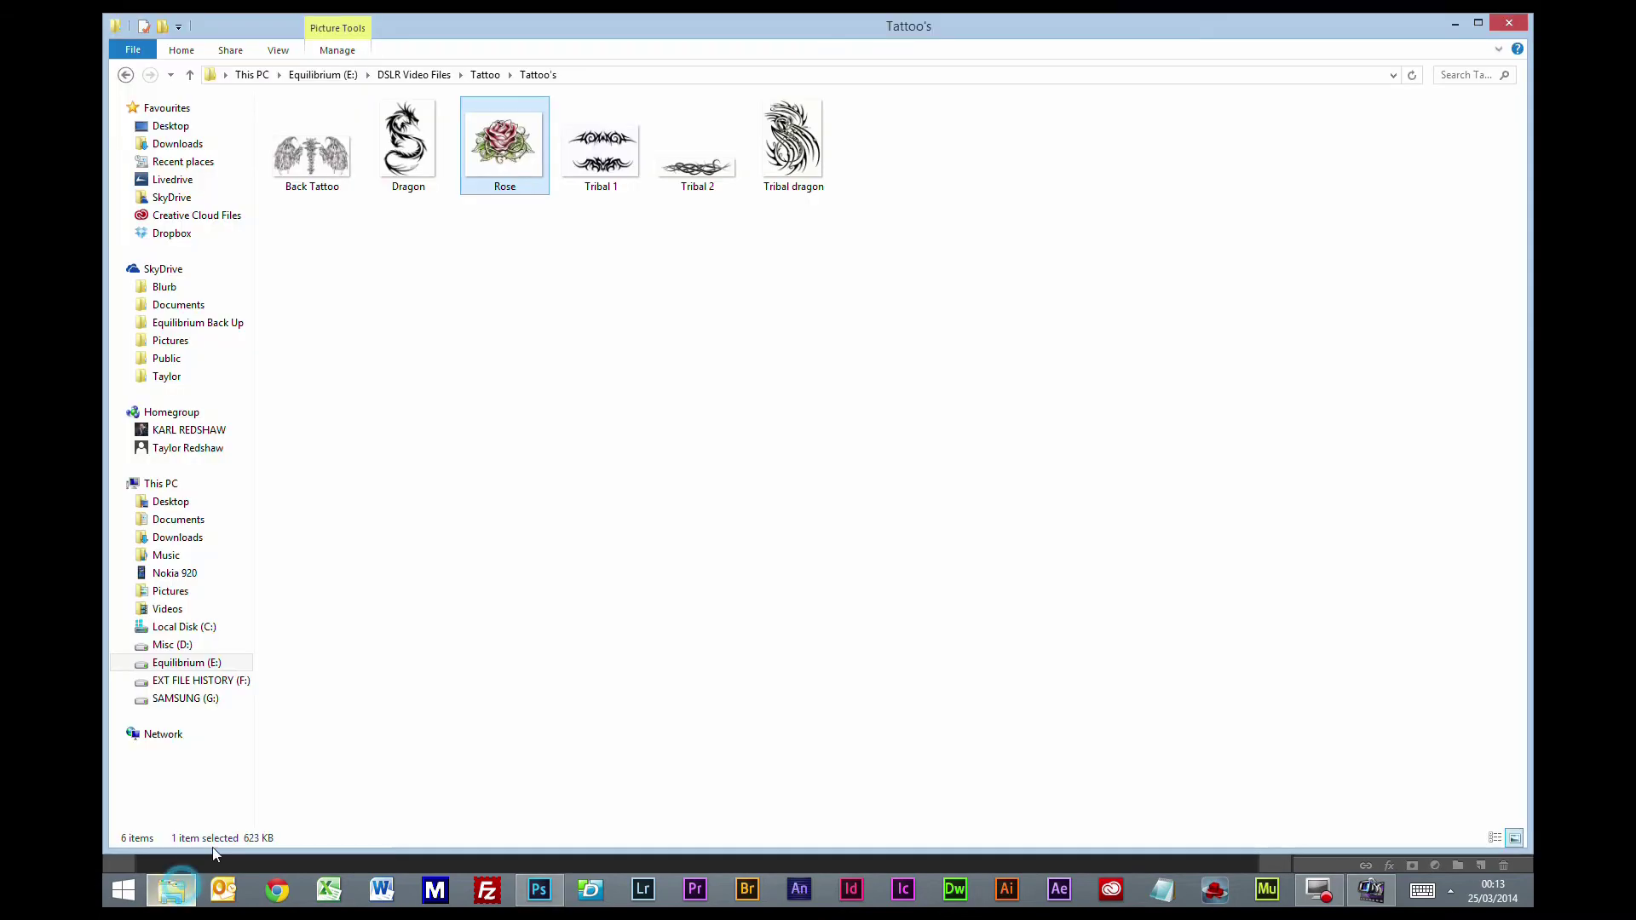
{"action": "left_click", "coordinate": [189, 74]}
{"action": "double_click", "coordinate": [824, 164]}
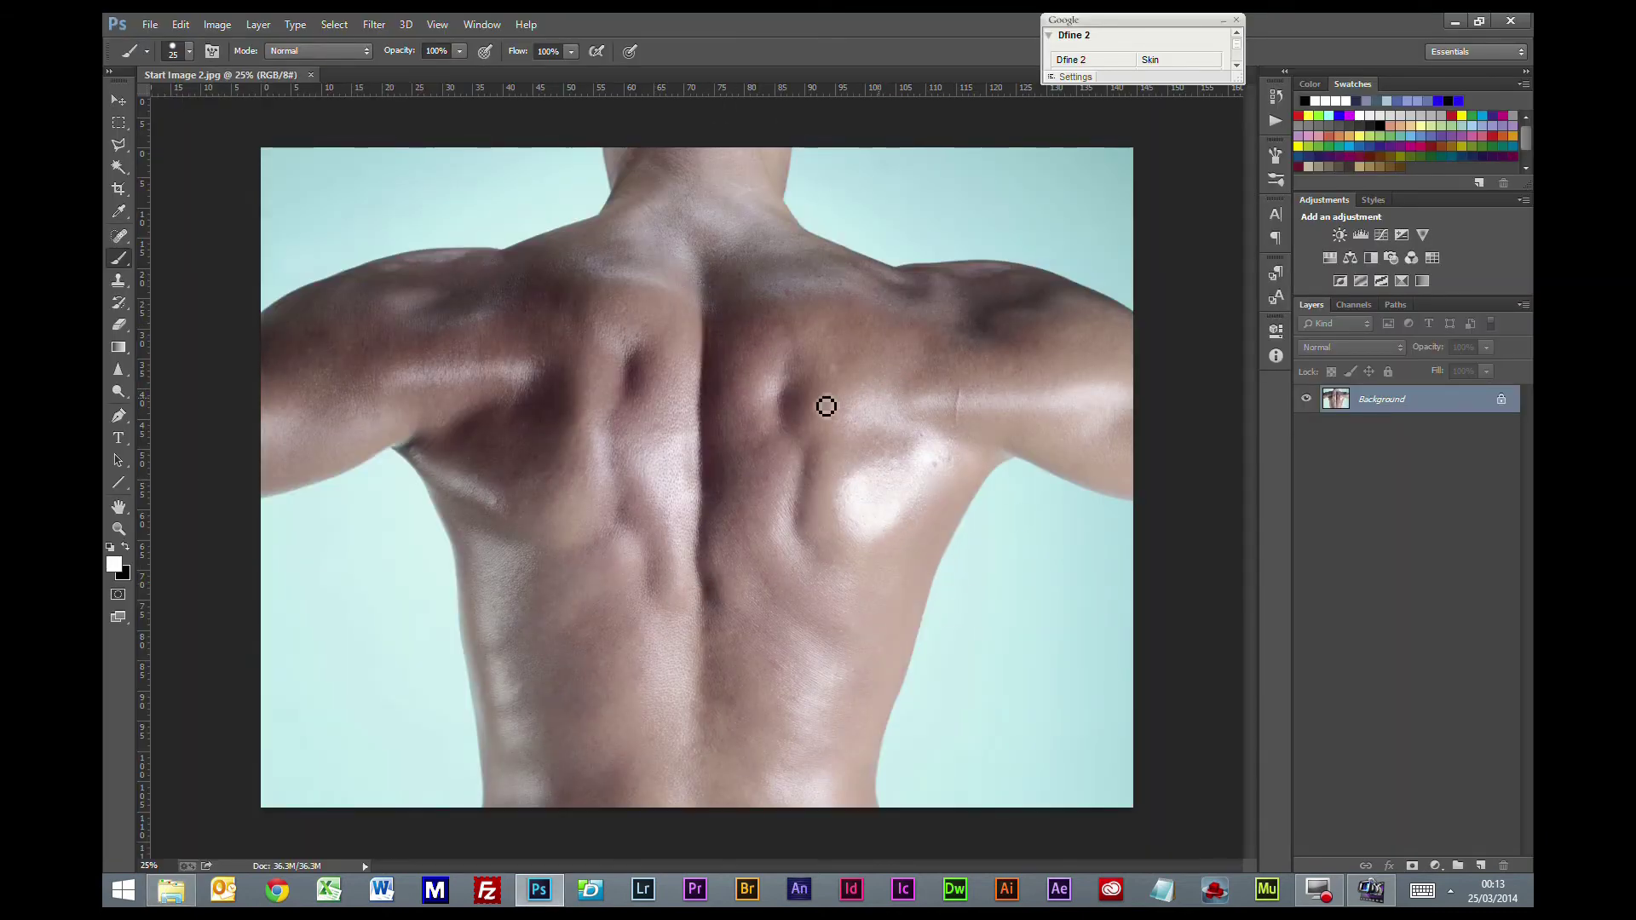
Step: Set up Save As with file name 'displace man' and Photoshop (*.PSD;*.PDD) format
{"action": "left_click", "coordinate": [151, 24]}
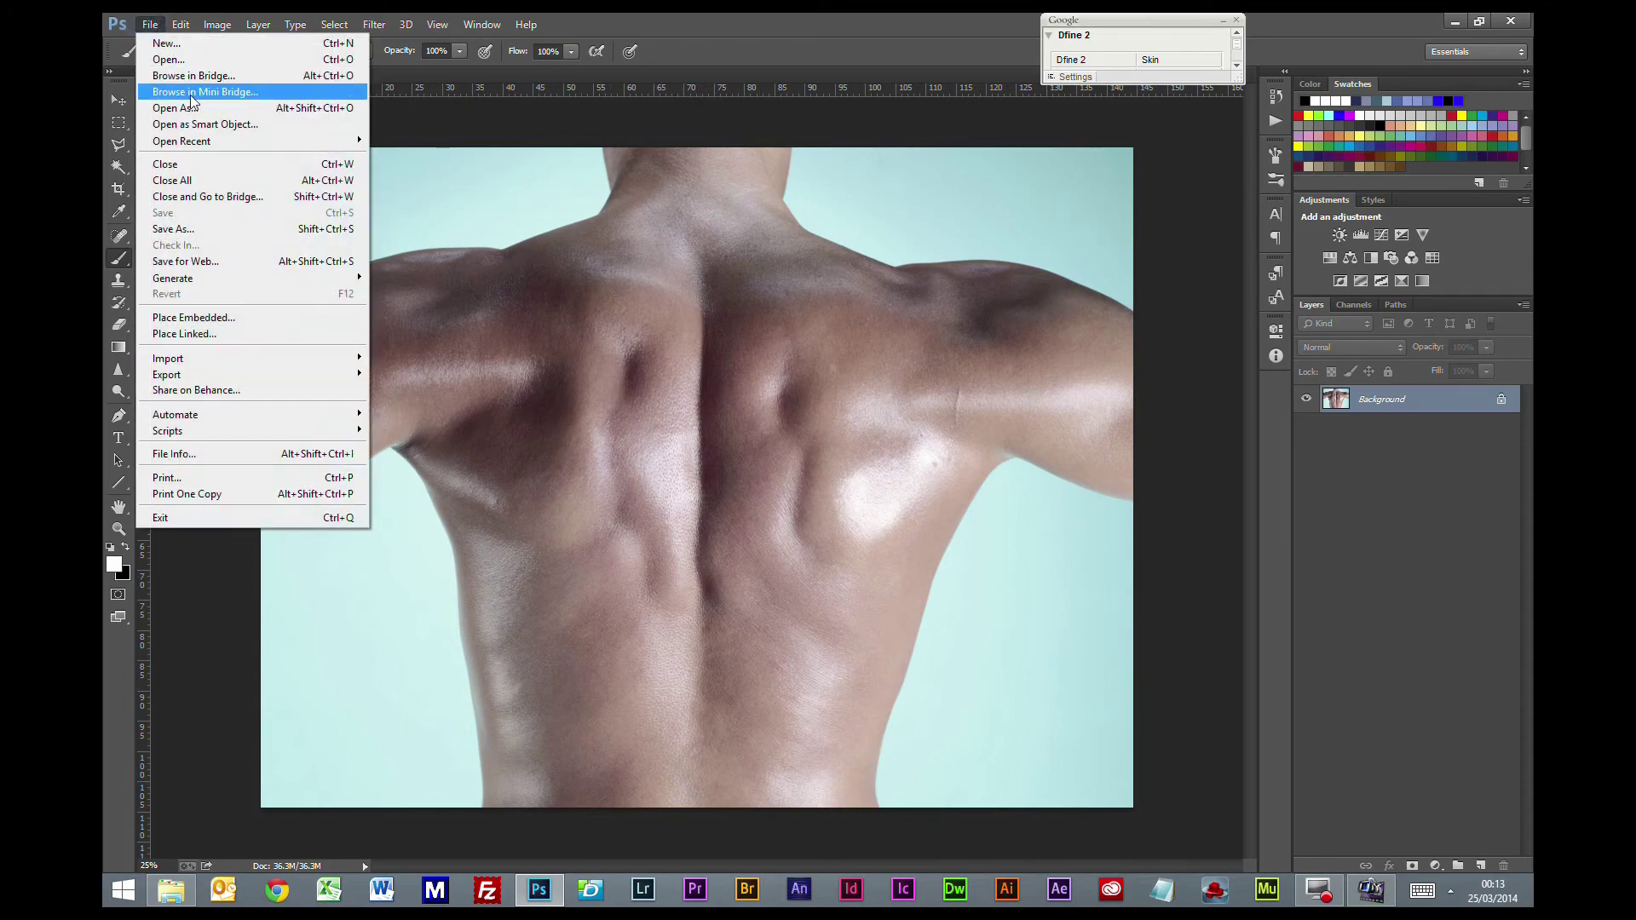
{"action": "left_click", "coordinate": [184, 230]}
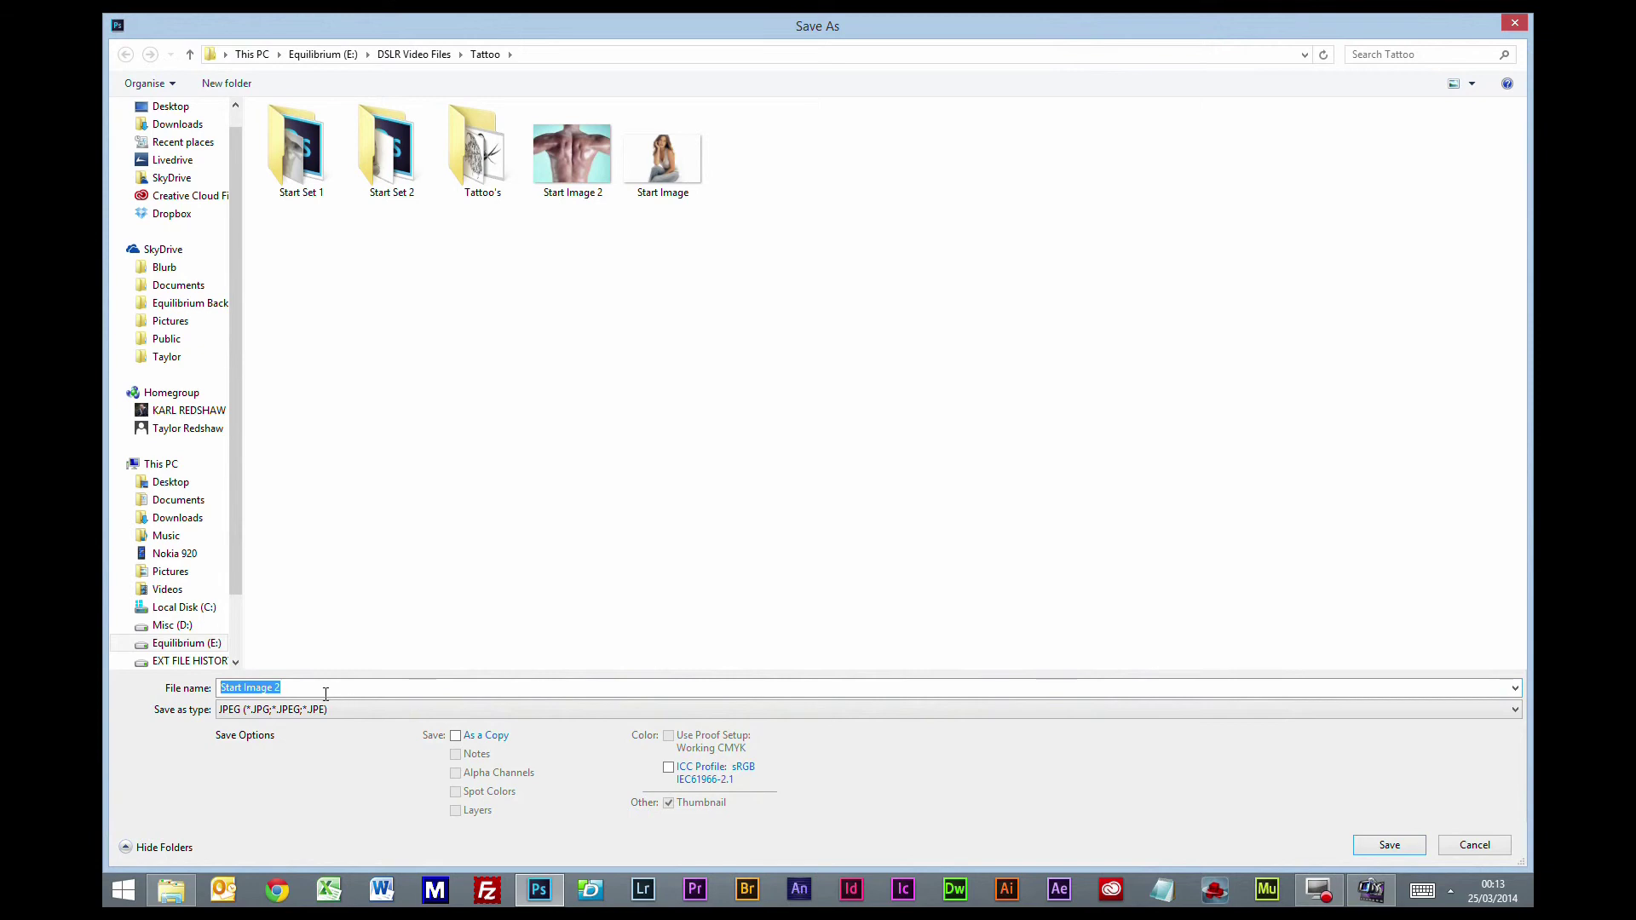
{"action": "type", "text": "dis"}
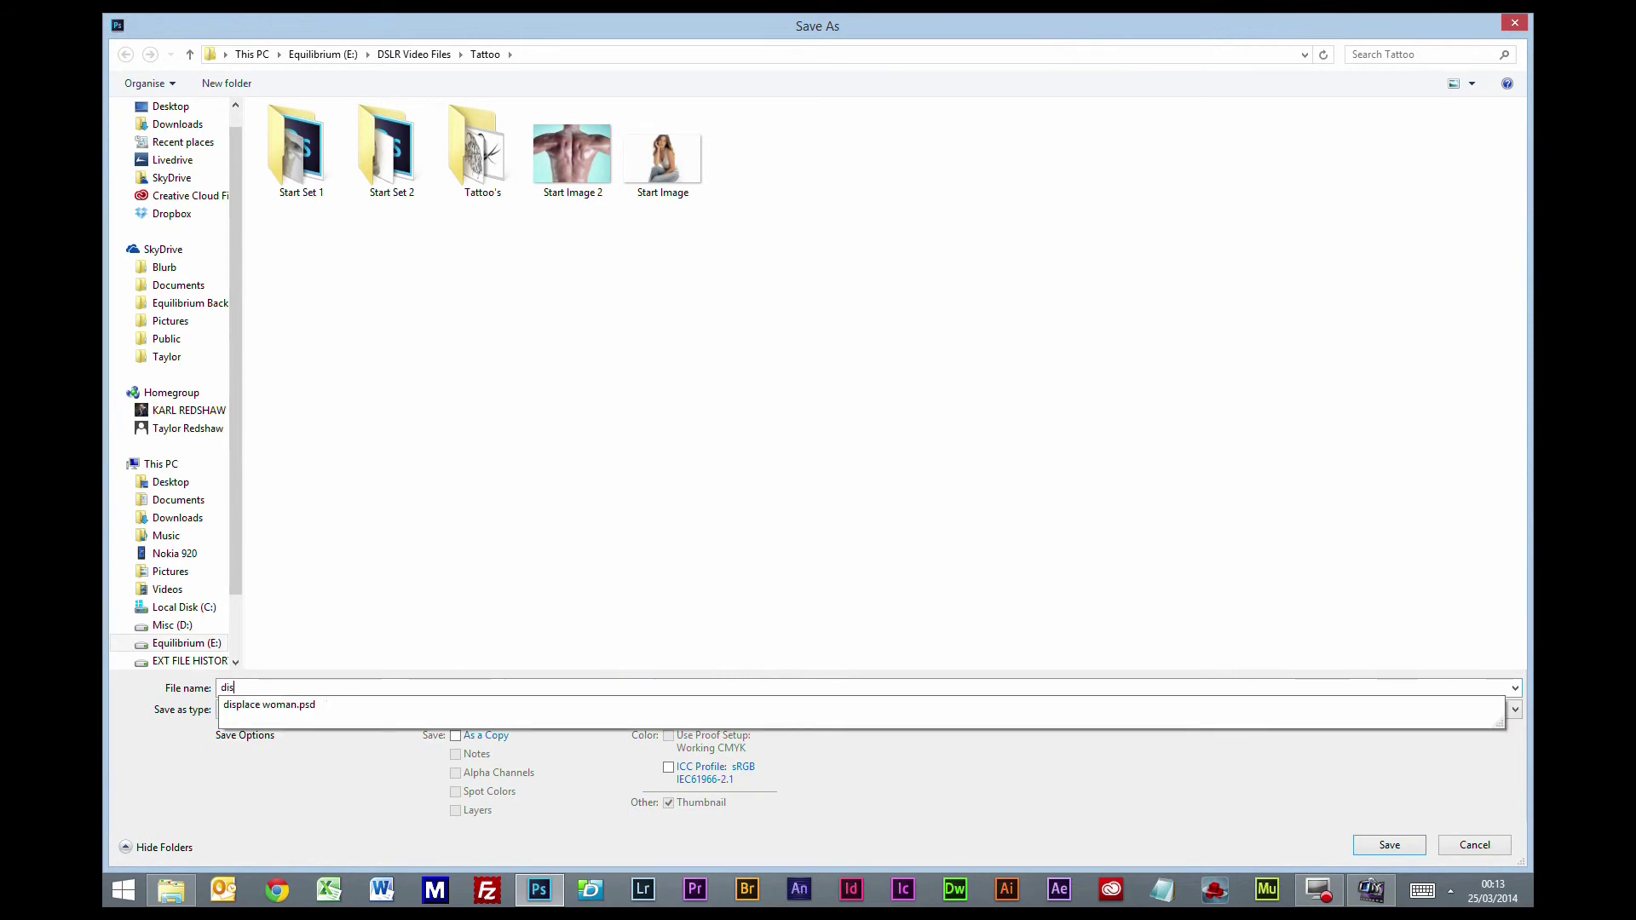
{"action": "type", "text": "place man"}
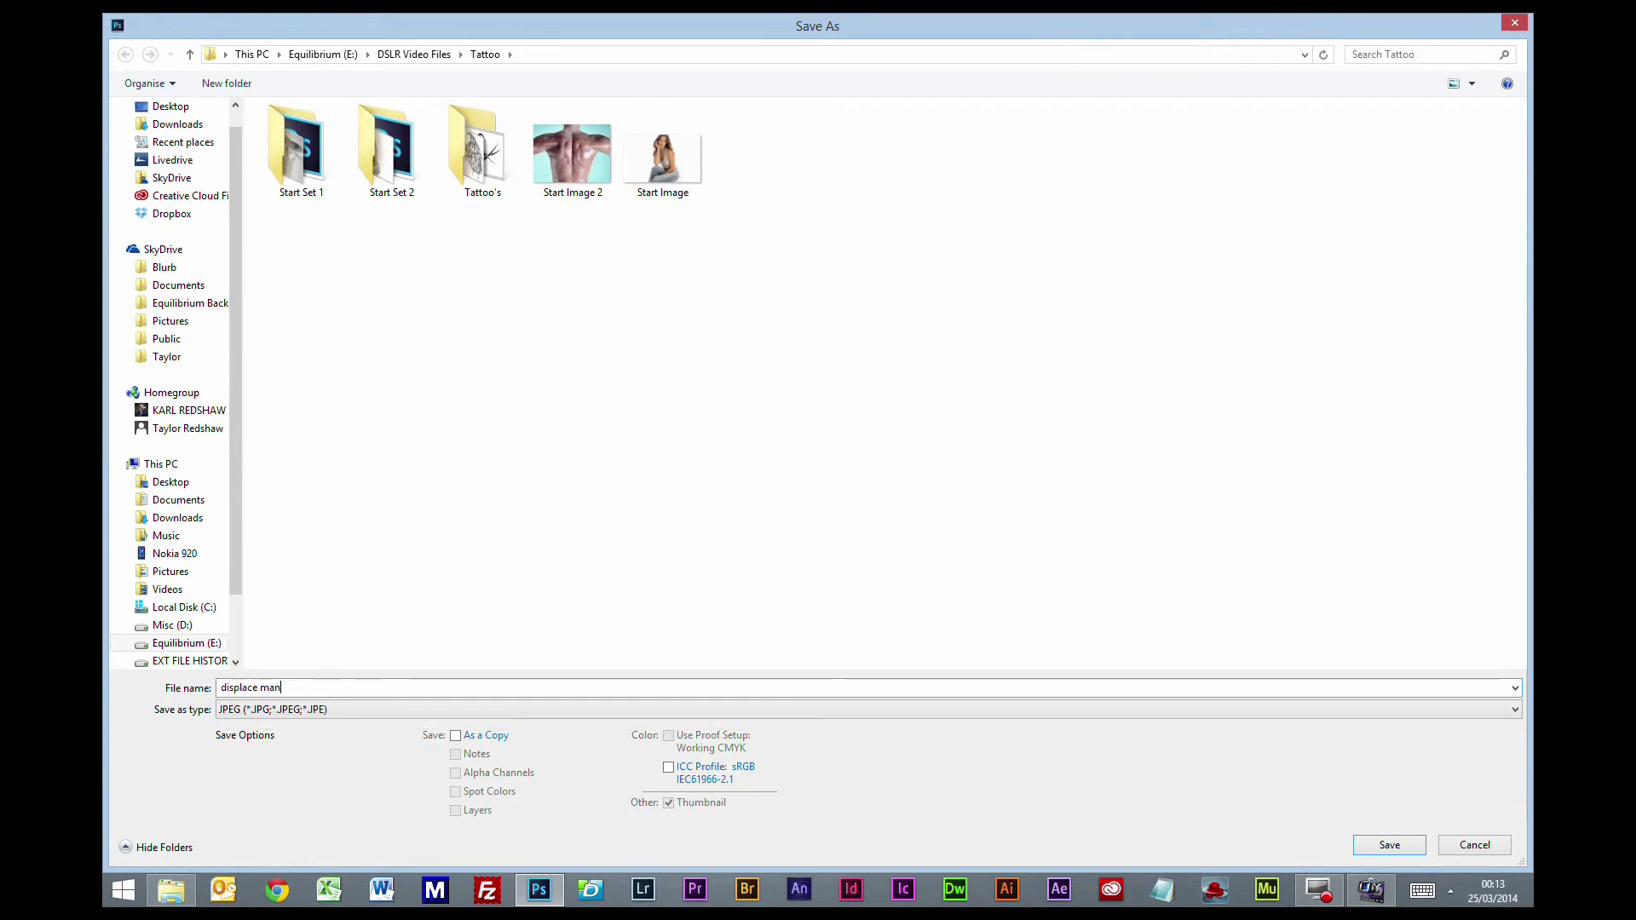
{"action": "left_click", "coordinate": [291, 718]}
{"action": "left_click", "coordinate": [254, 427]}
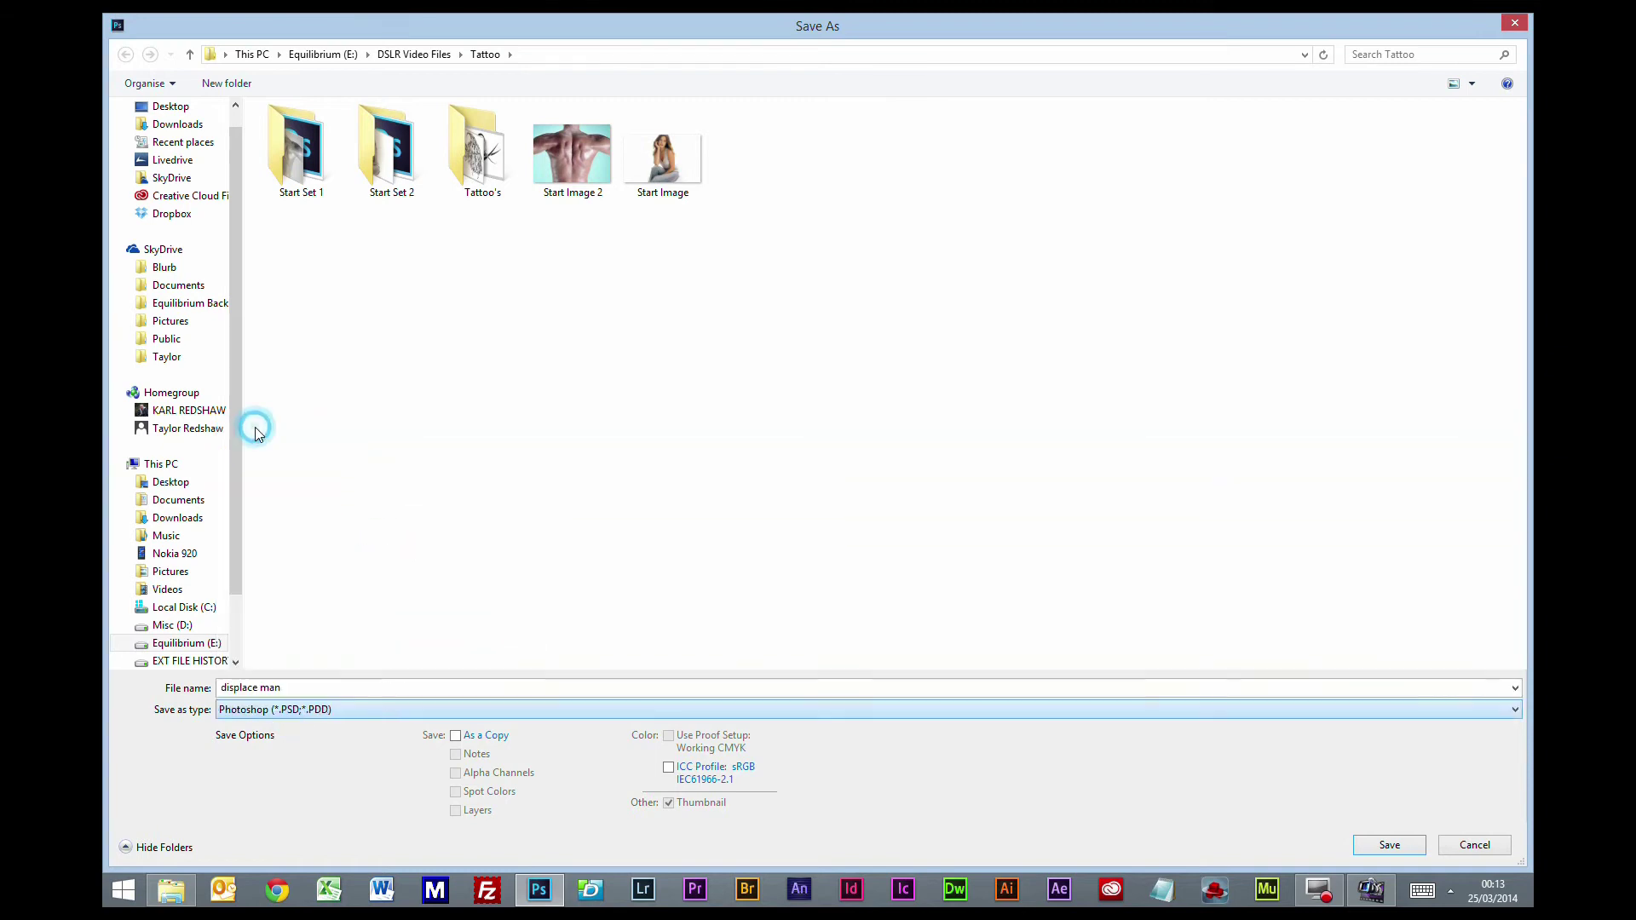
Step: Save displace man.psd, desaturate to Saturation -100, flatten the layers, and quit Photoshop
{"action": "left_click", "coordinate": [1388, 845]}
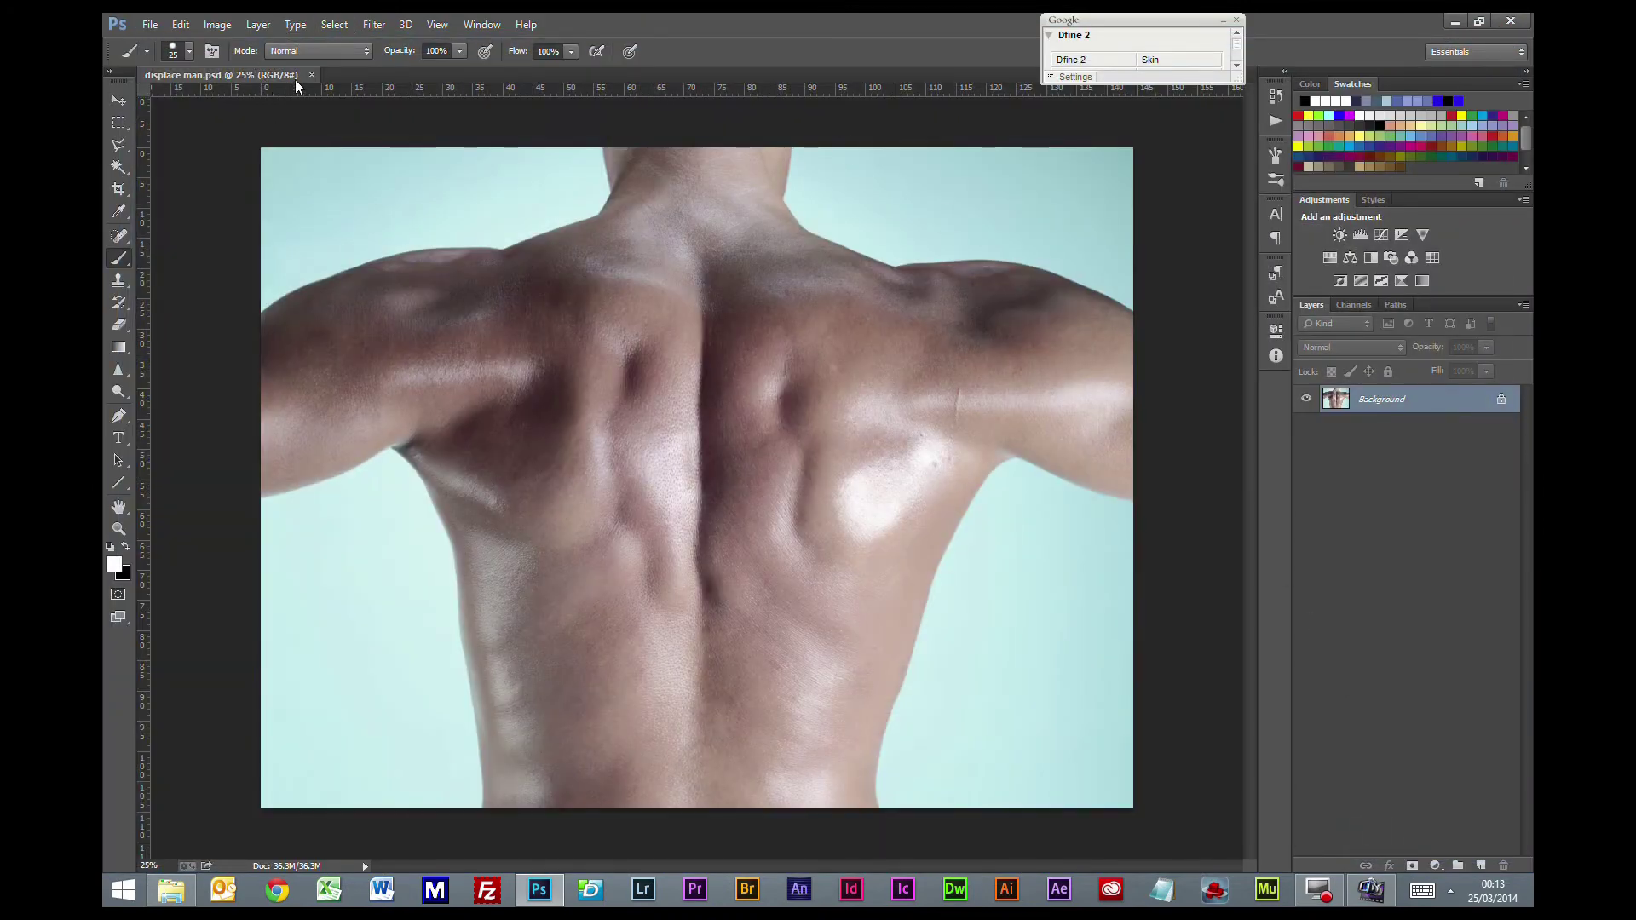
{"action": "left_click", "coordinate": [1330, 258]}
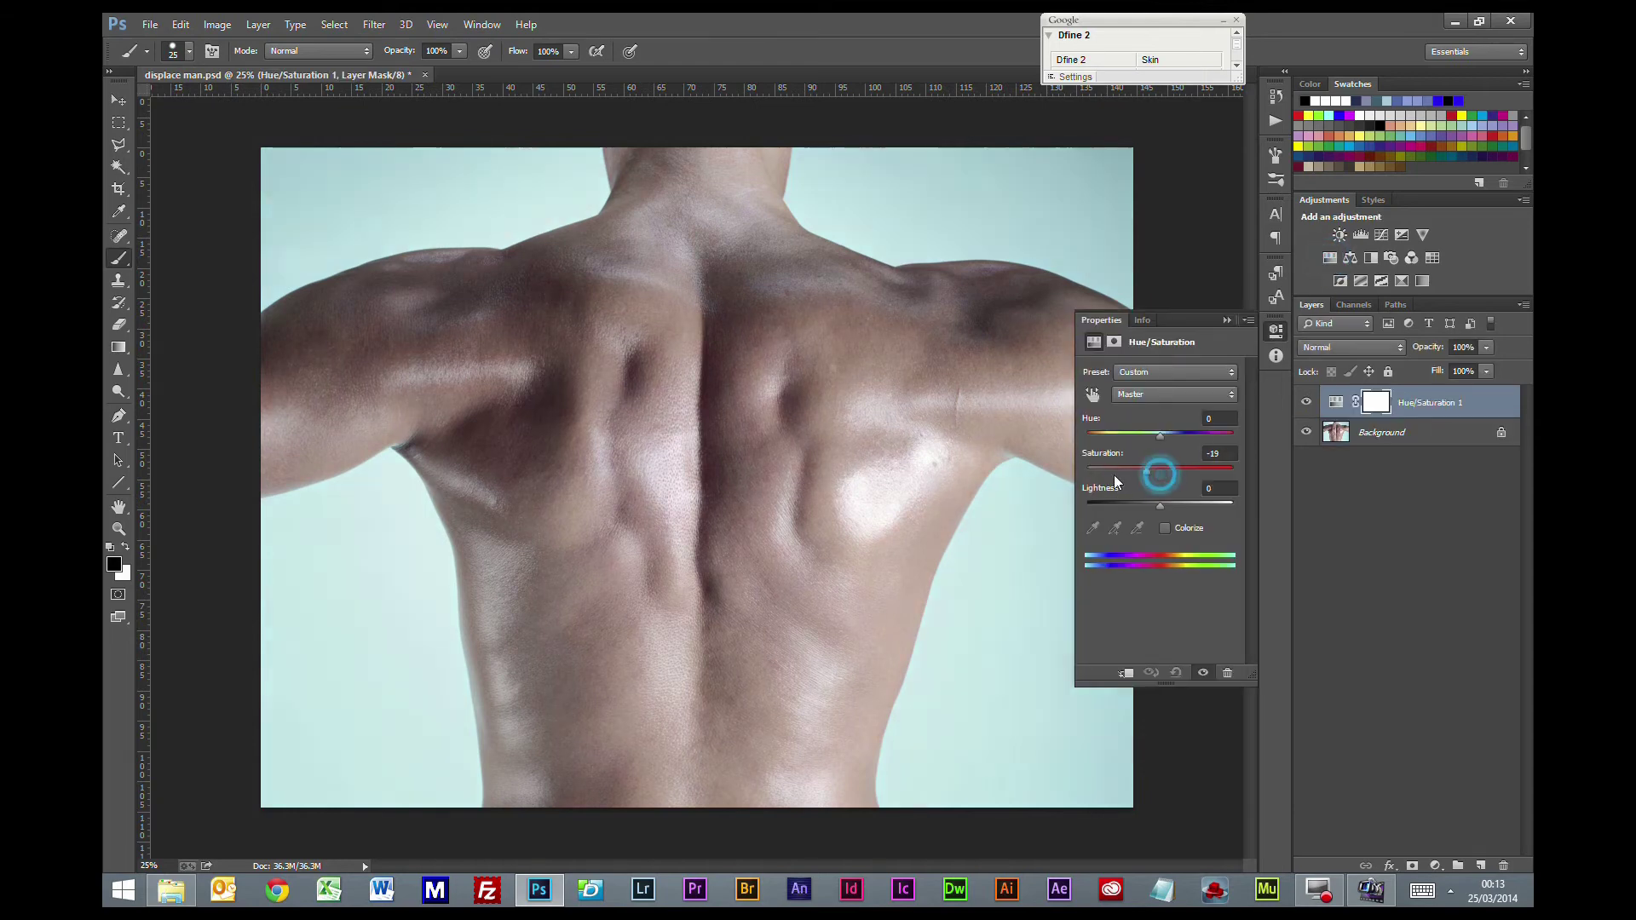
{"action": "left_click_drag", "start_coordinate": [1161, 471], "coordinate": [1076, 478]}
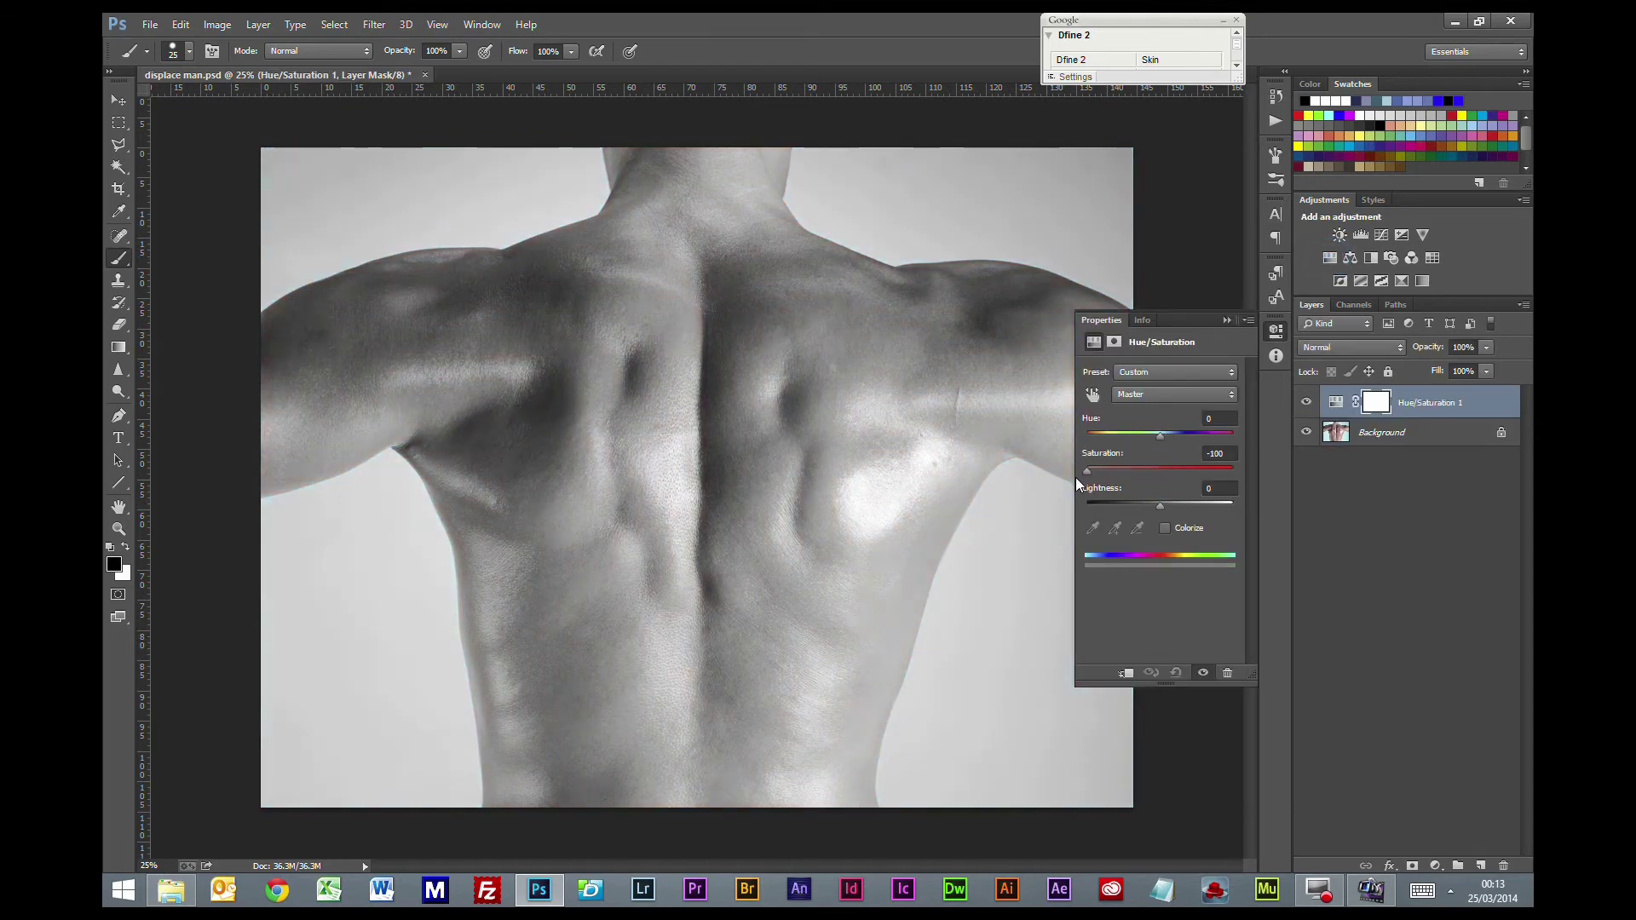
{"action": "left_click", "coordinate": [1229, 323]}
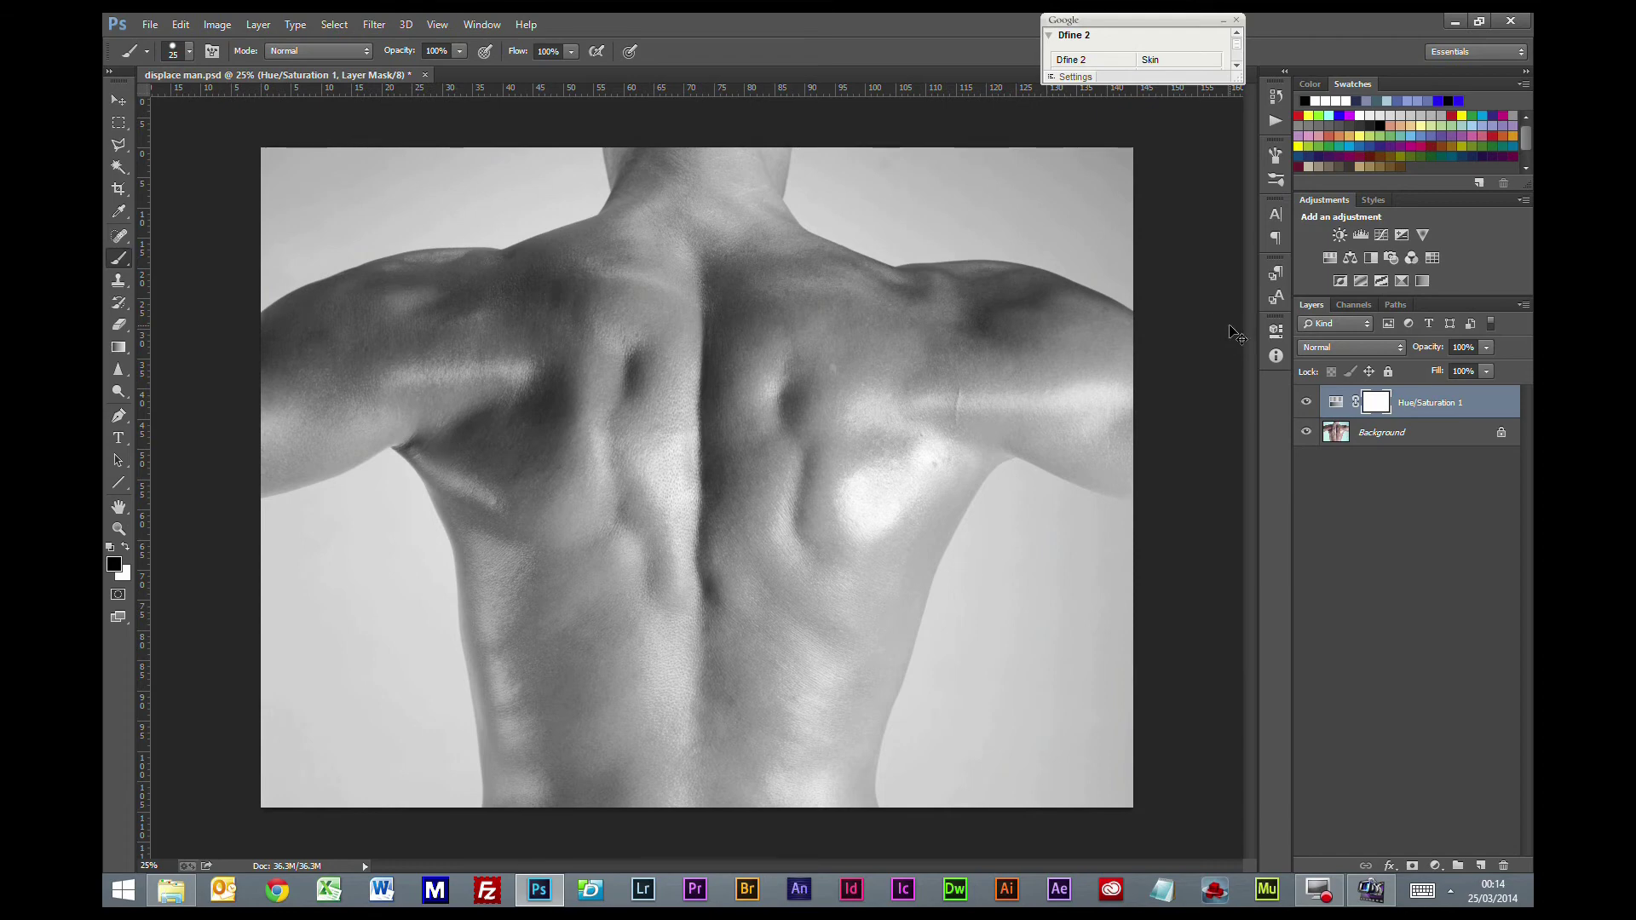
{"action": "key", "text": "Delete"}
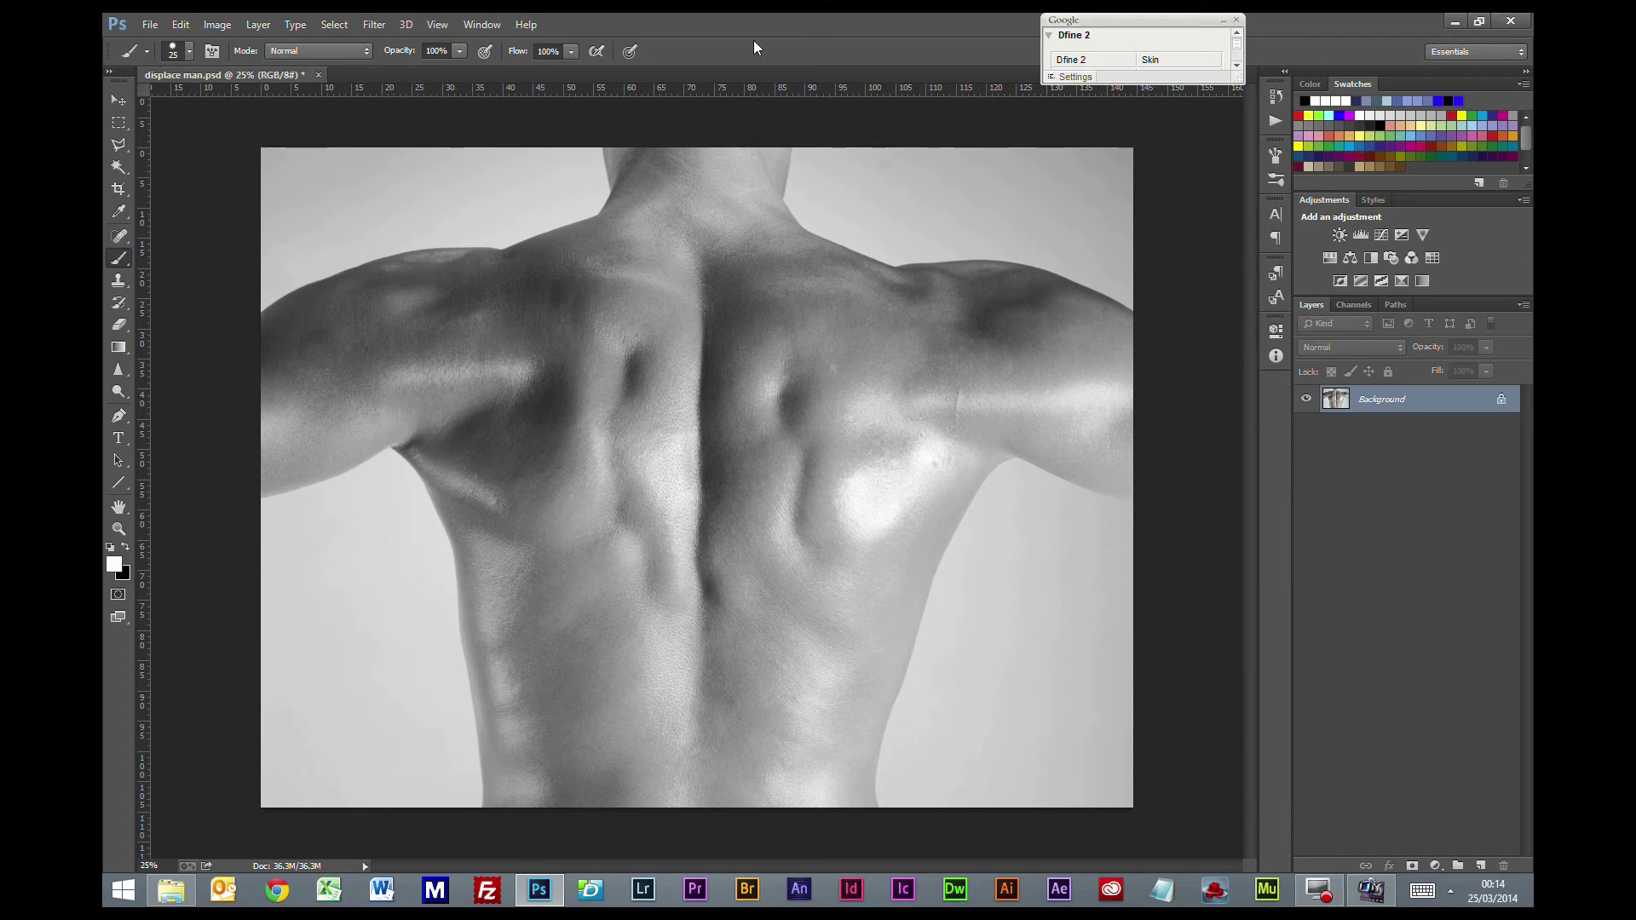
{"action": "left_click", "coordinate": [1521, 20]}
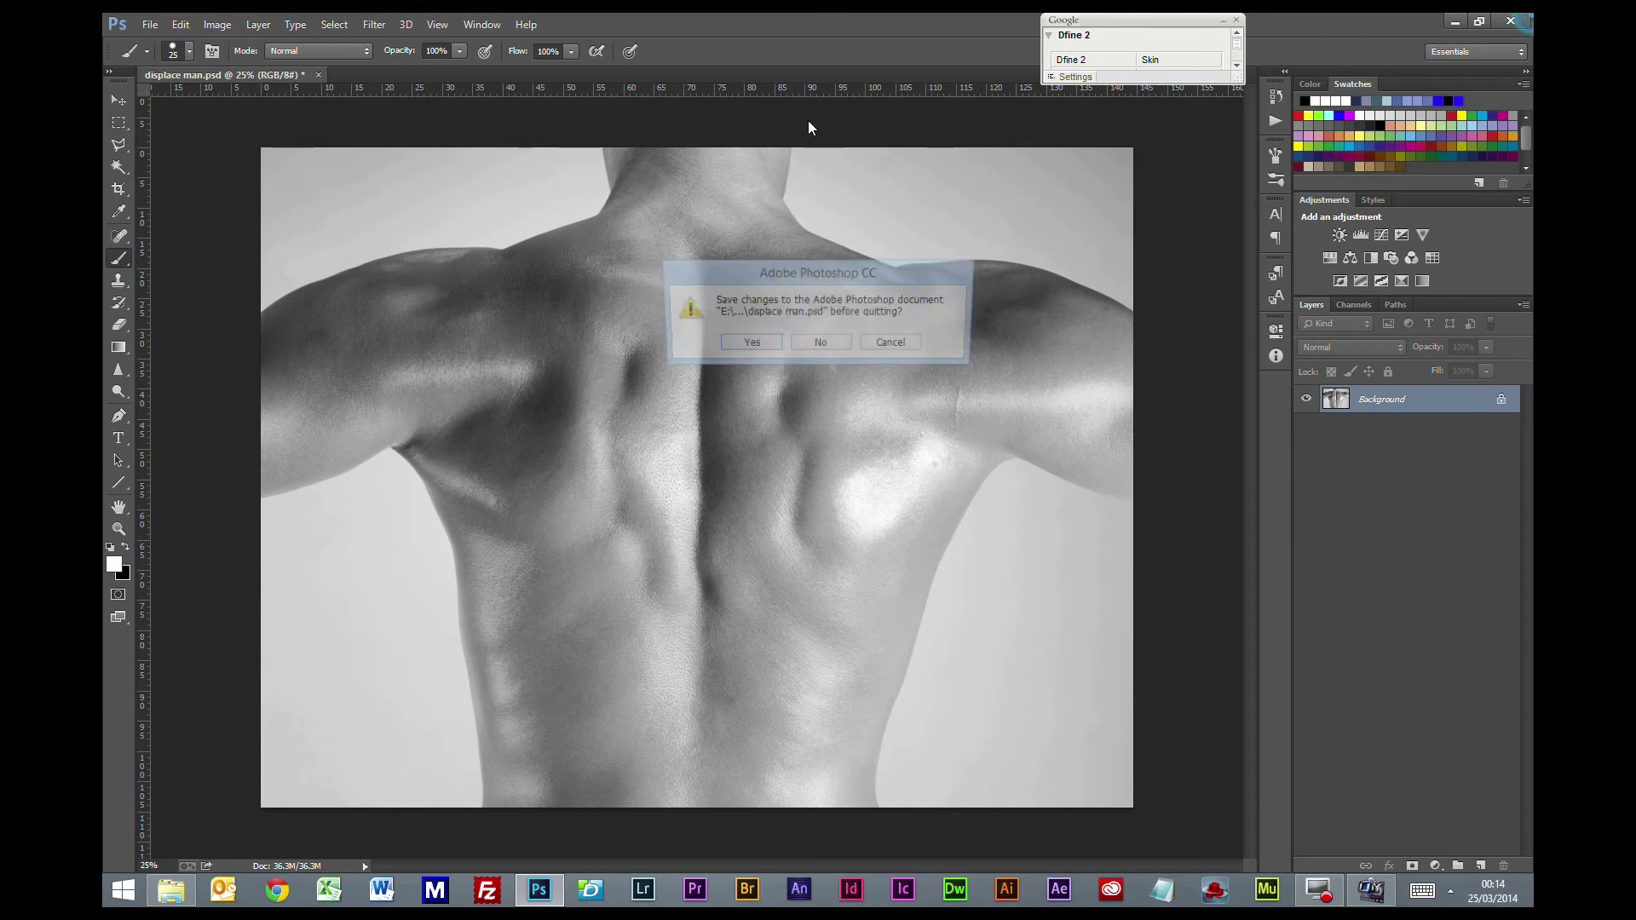
Step: Answer the save prompt, reopen Start Image 2, and pick Back Tattoo in the Tattoo's folder
{"action": "left_click", "coordinate": [748, 346]}
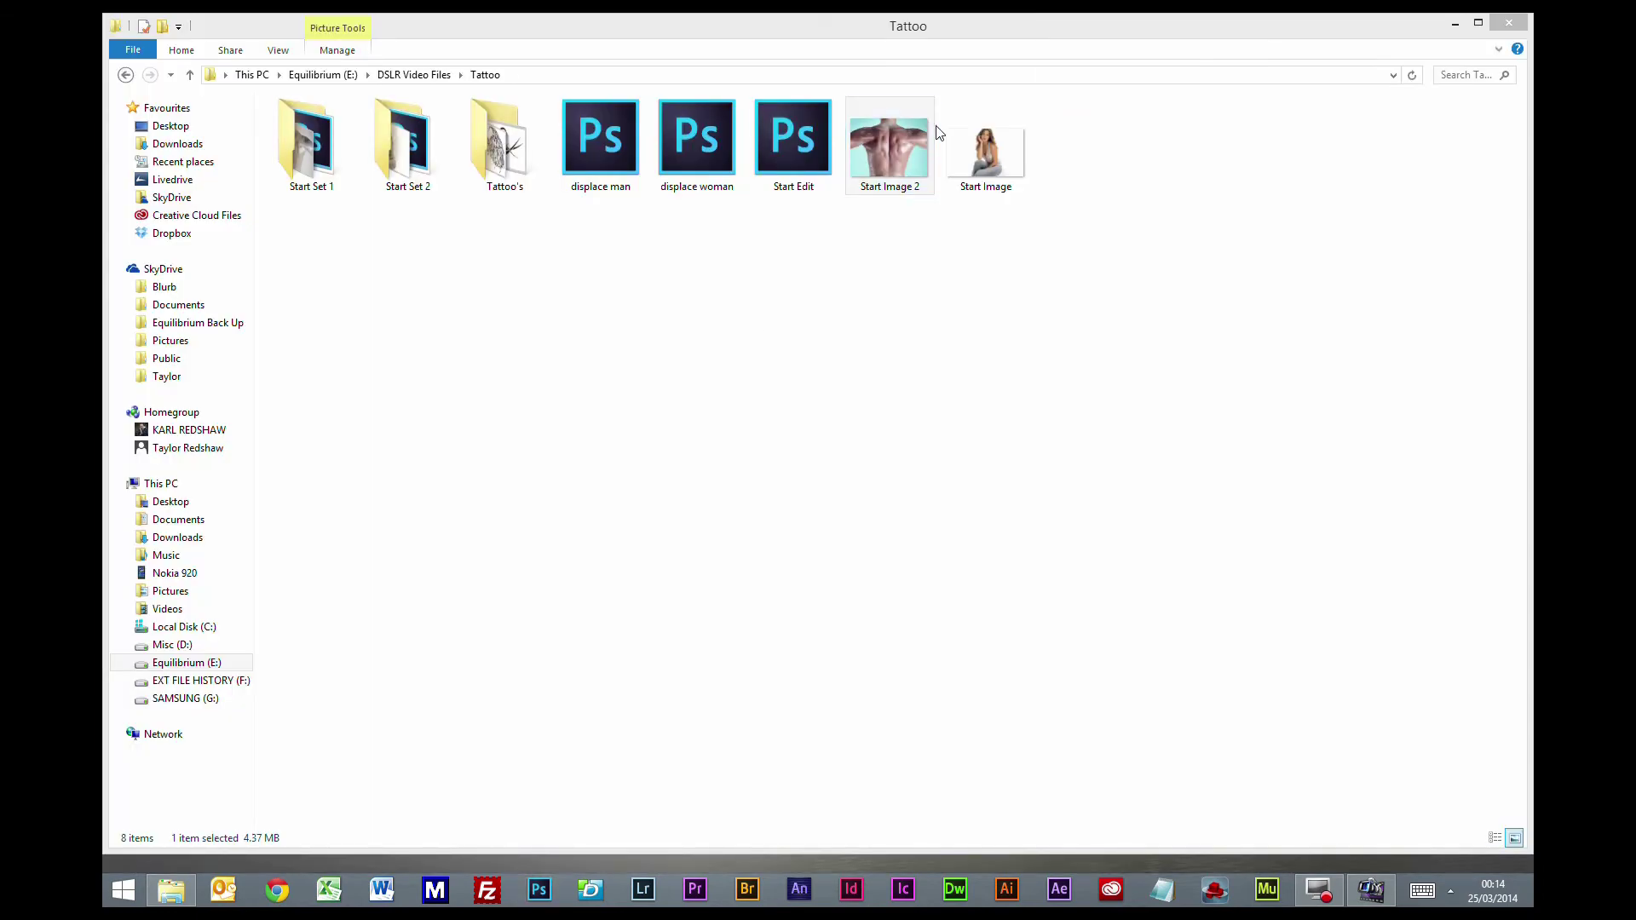
{"action": "double_click", "coordinate": [876, 147]}
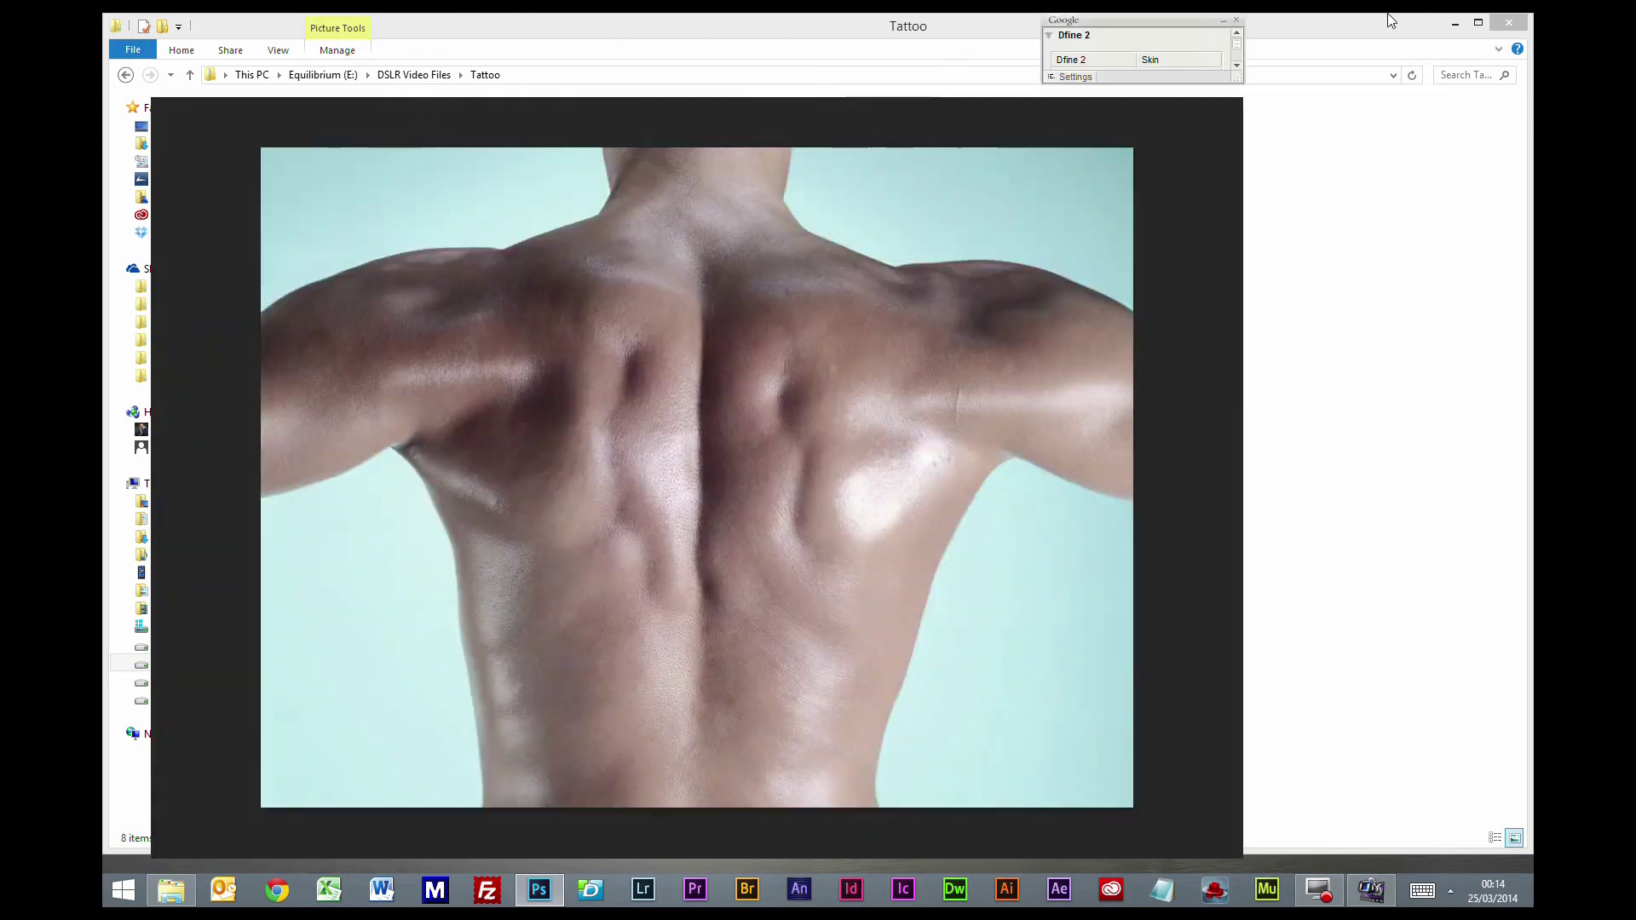
{"action": "left_click", "coordinate": [171, 890]}
{"action": "double_click", "coordinate": [503, 145]}
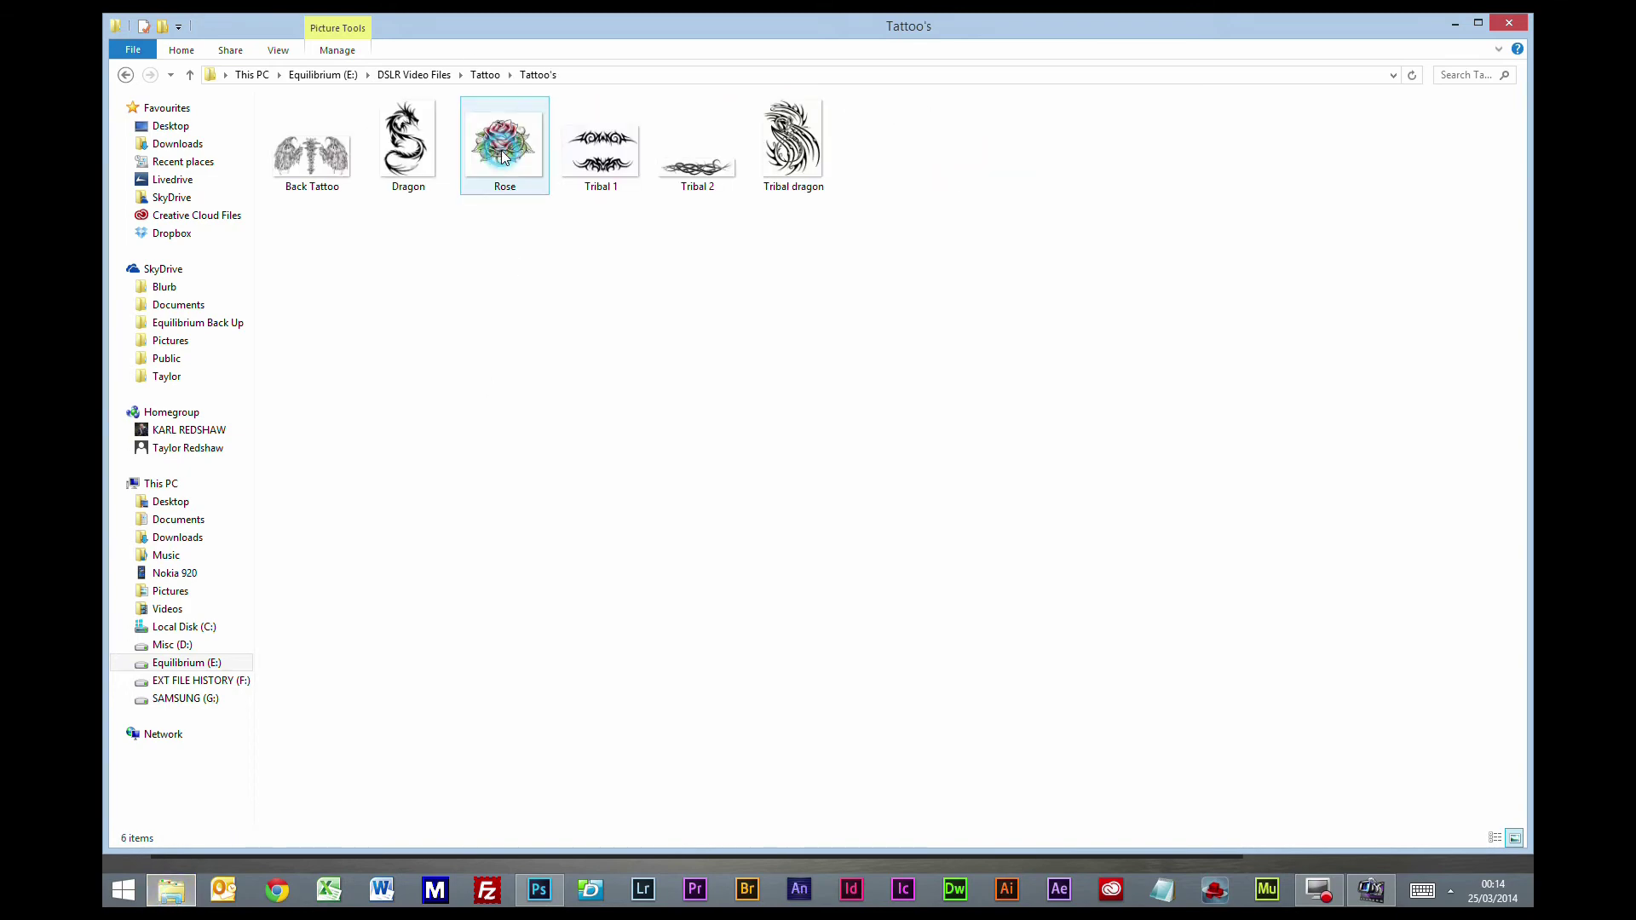
{"action": "left_click", "coordinate": [314, 164]}
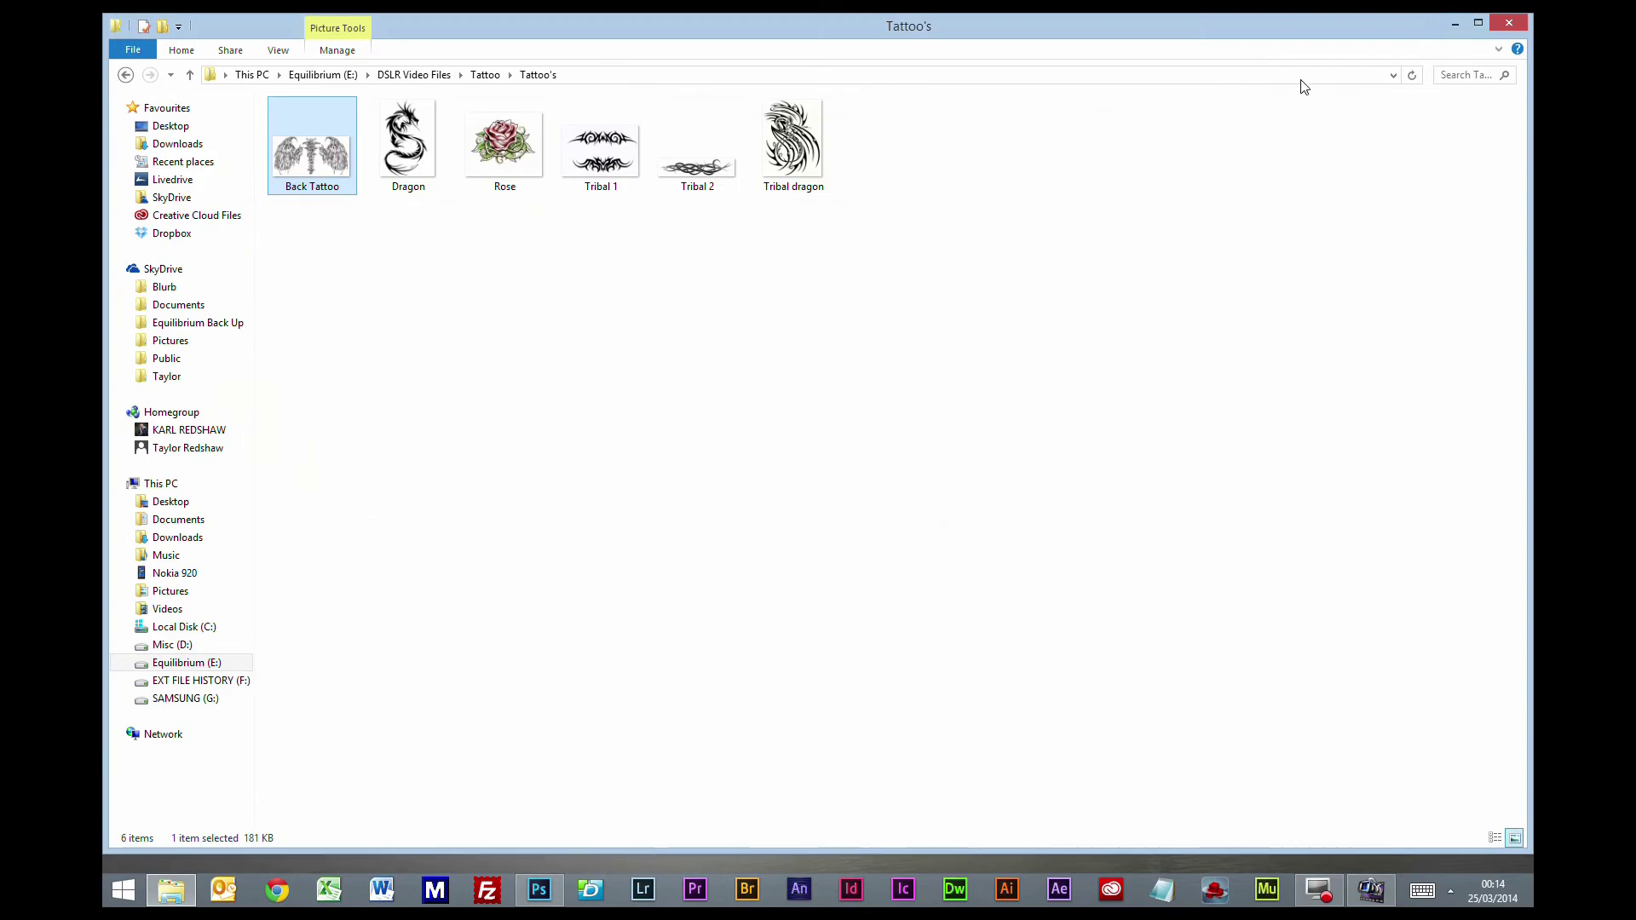
Step: Drag the winged-spine artwork from Back Tattoo onto the man's upper back
{"action": "left_click", "coordinate": [1510, 23]}
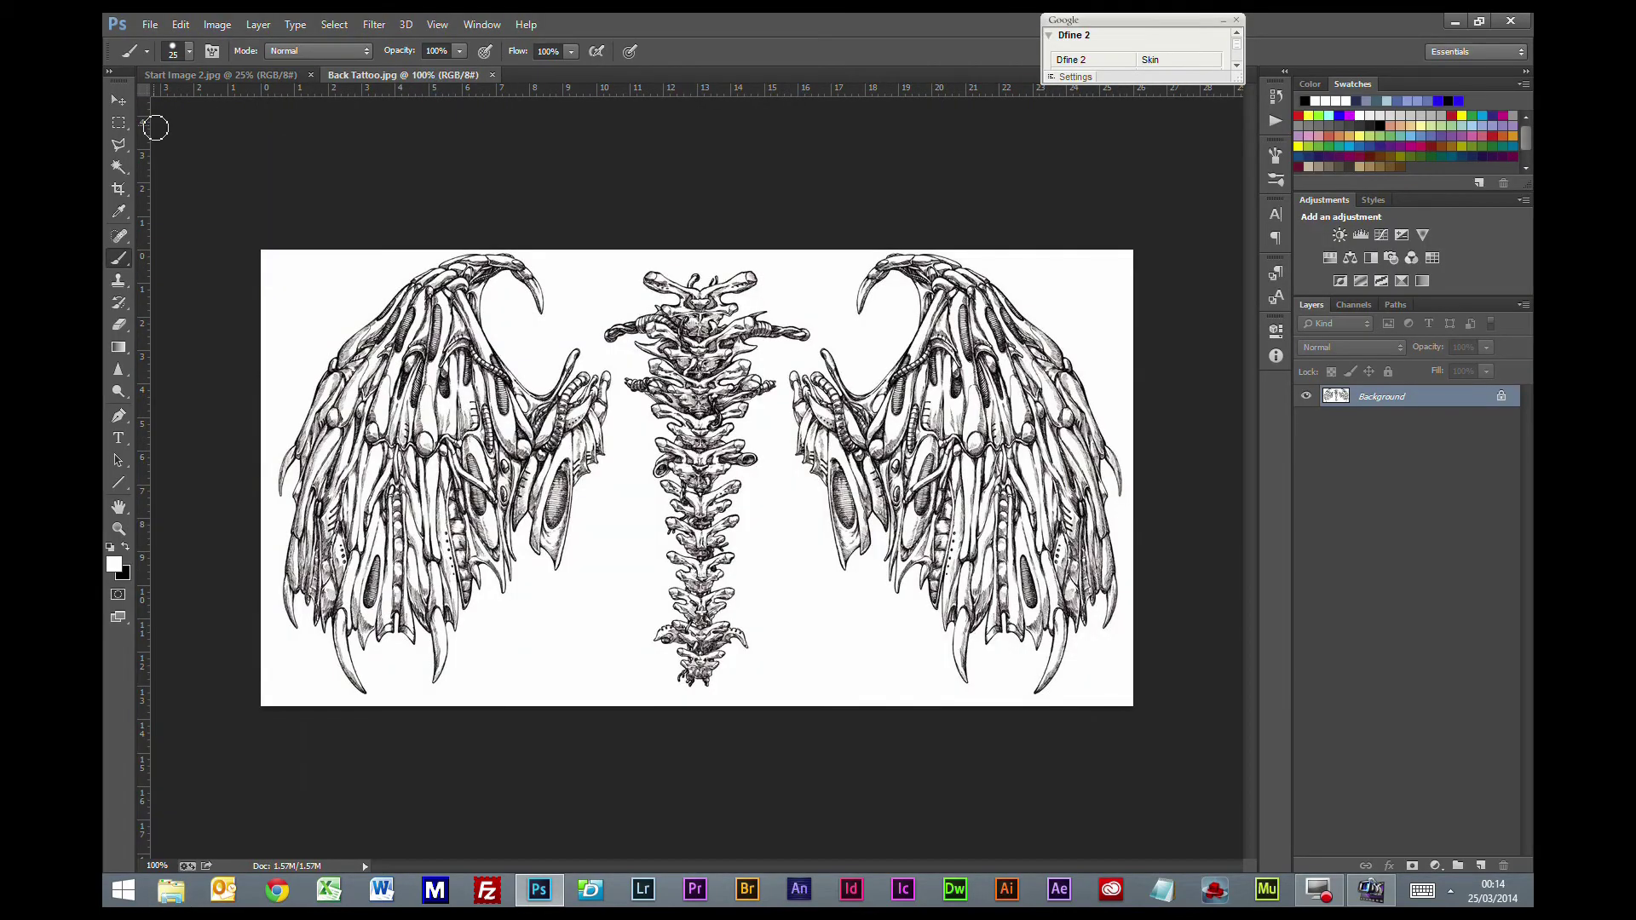
{"action": "left_click", "coordinate": [118, 99]}
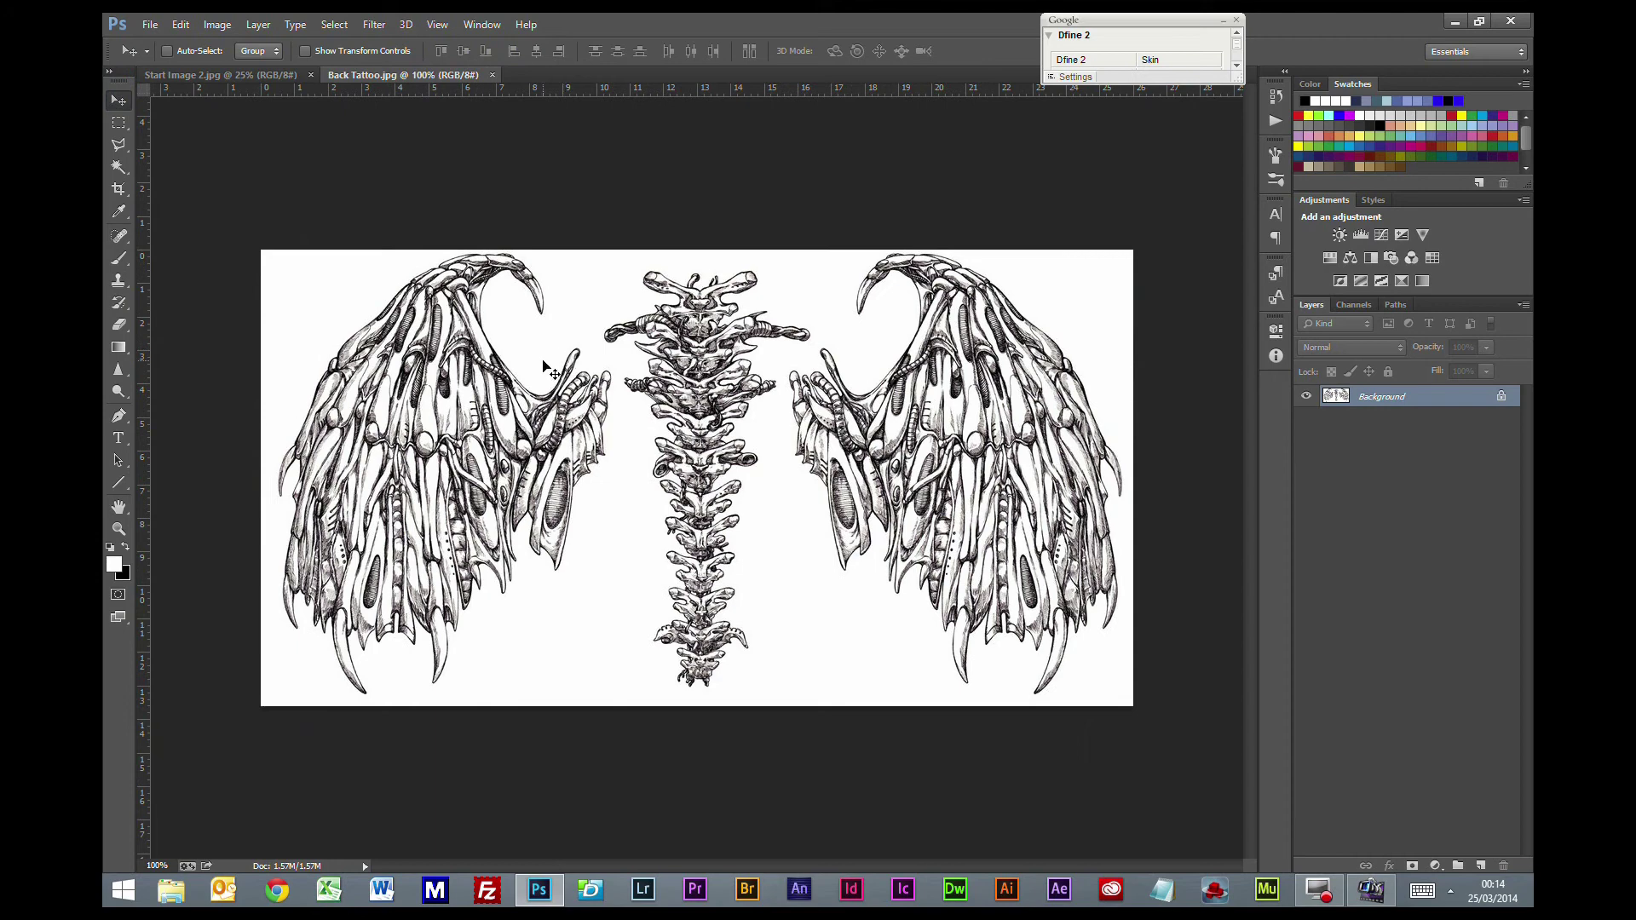
{"action": "left_click", "coordinate": [482, 362]}
{"action": "left_click_drag", "start_coordinate": [483, 362], "coordinate": [527, 317]}
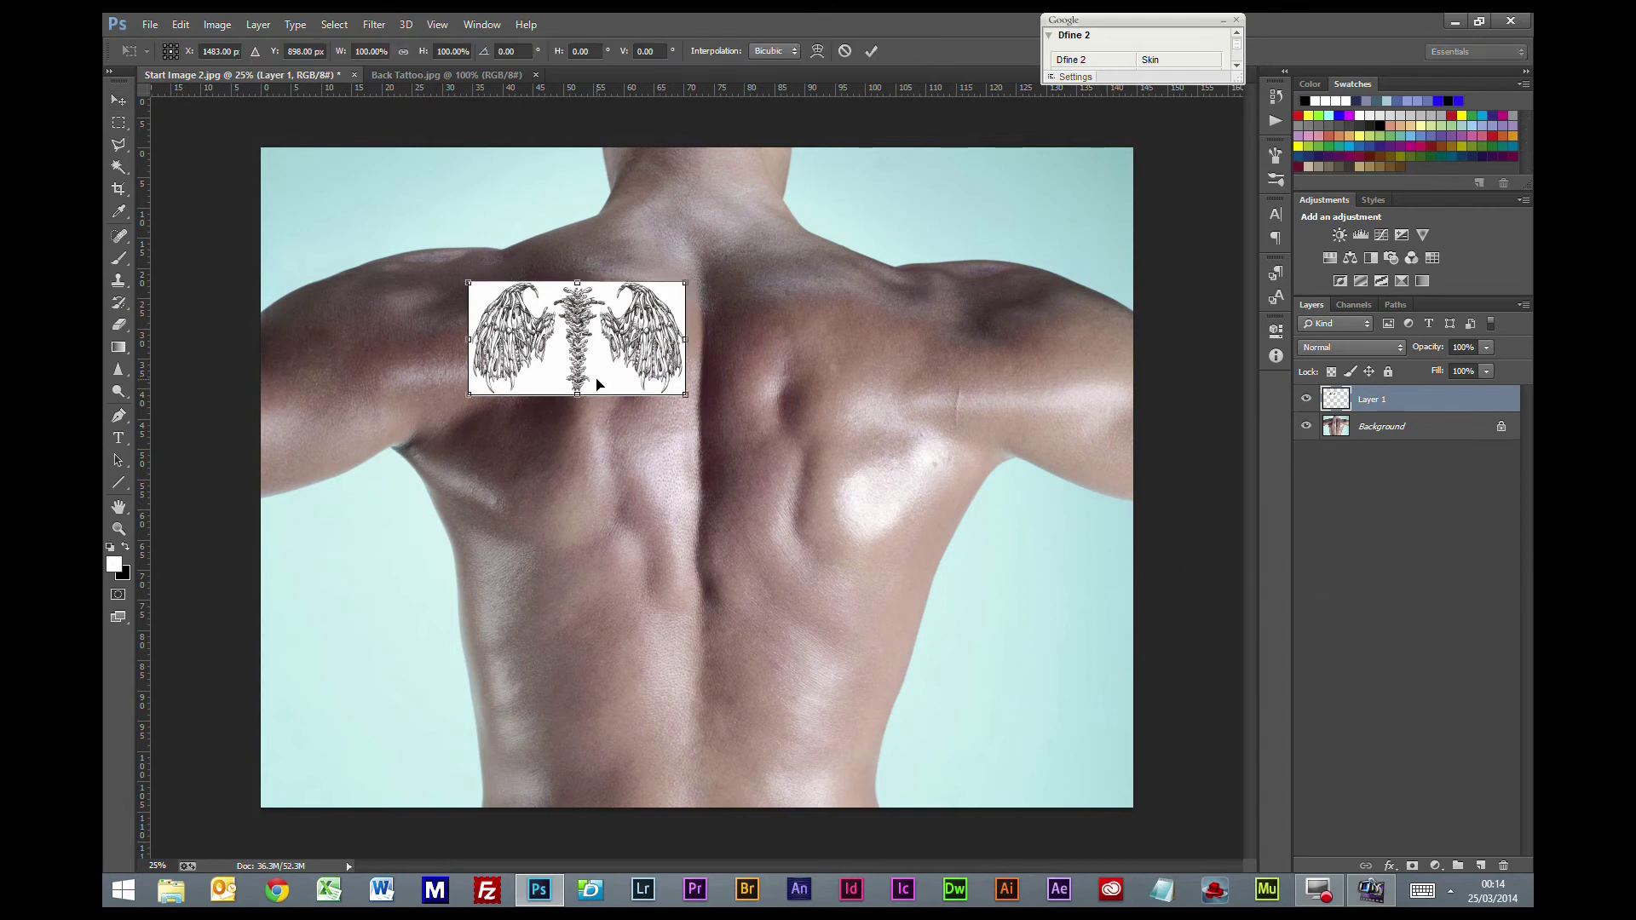
{"action": "left_click_drag", "start_coordinate": [585, 359], "coordinate": [626, 438]}
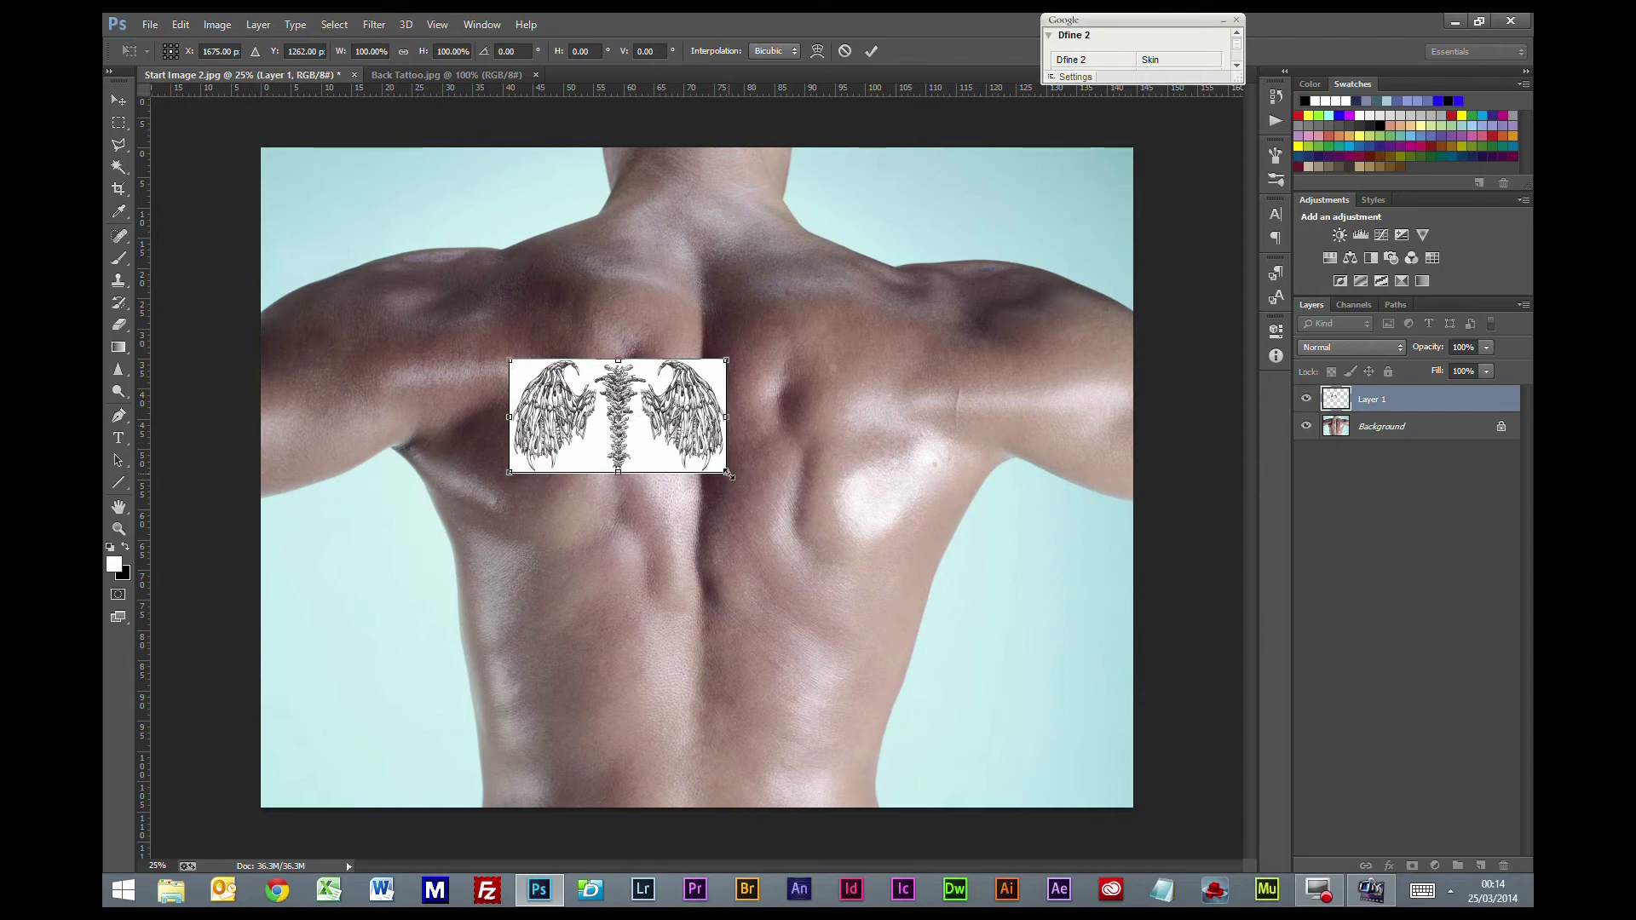
Step: Enlarge and stretch the tattoo to about 224% by 353% across the back
{"action": "left_click_drag", "start_coordinate": [729, 474], "coordinate": [883, 554]}
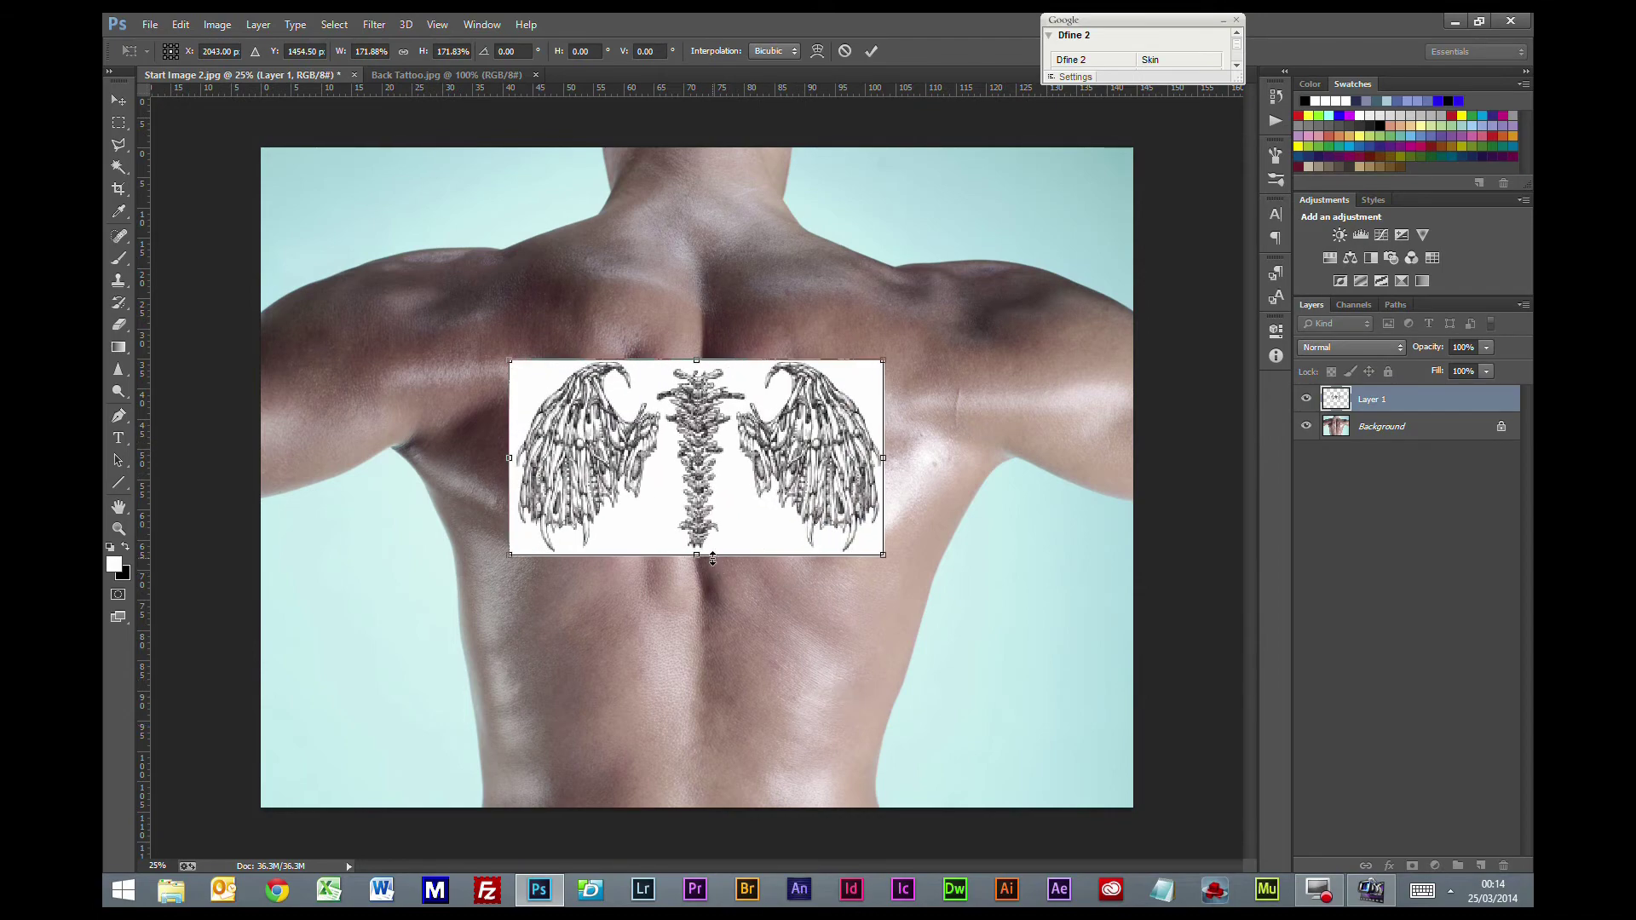
{"action": "left_click_drag", "start_coordinate": [700, 554], "coordinate": [673, 709]}
{"action": "left_click_drag", "start_coordinate": [521, 413], "coordinate": [463, 399]}
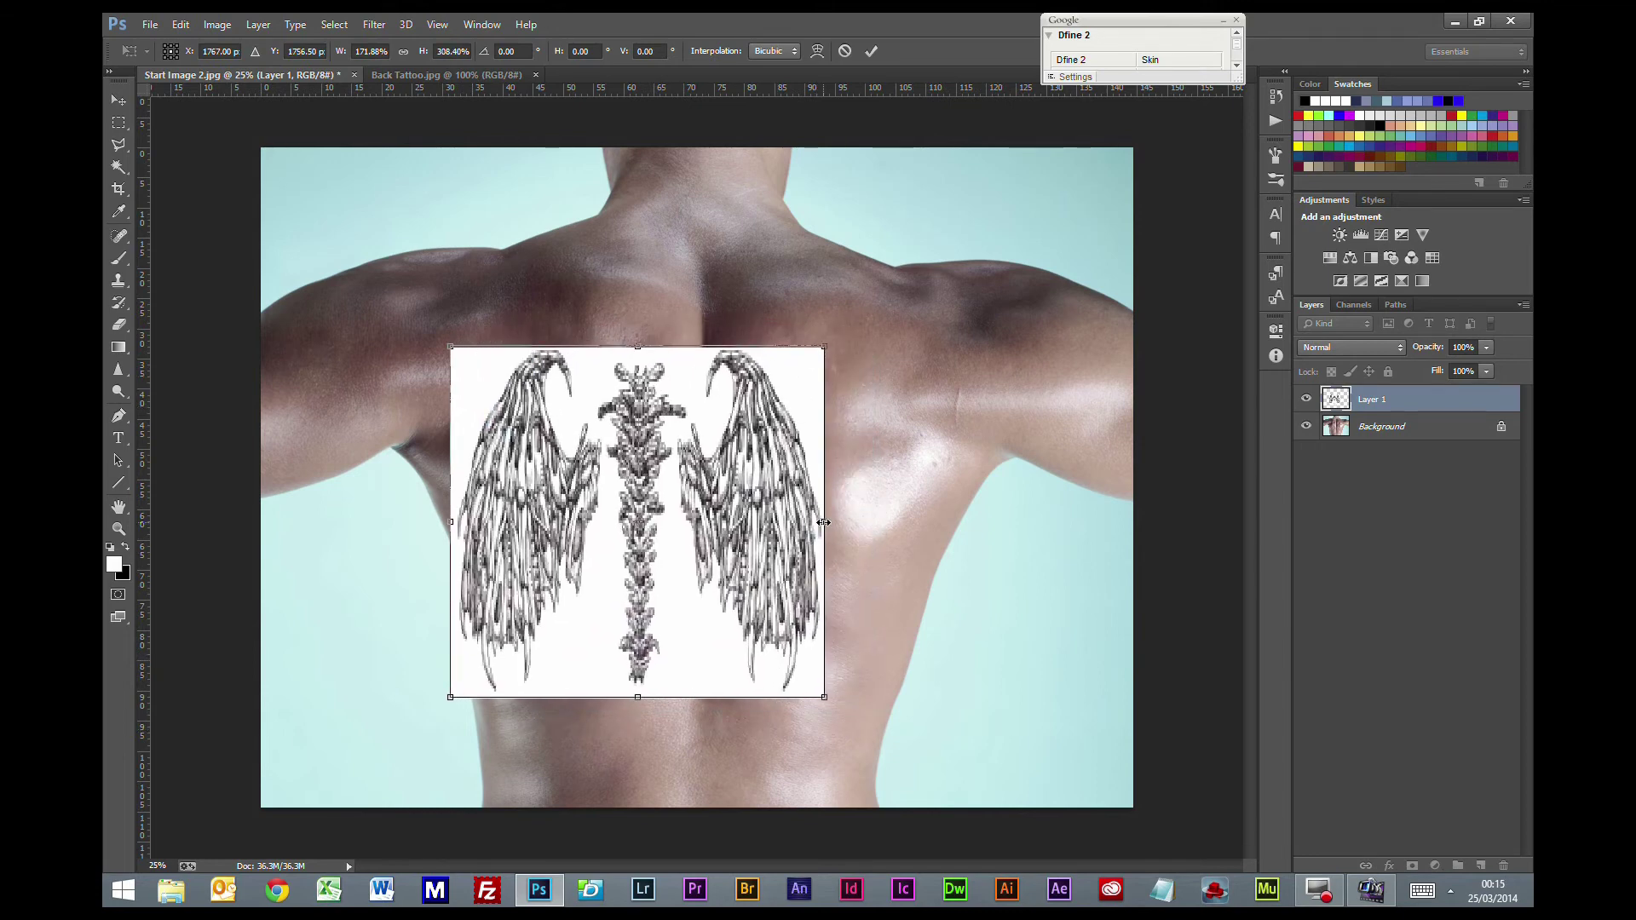
{"action": "left_click_drag", "start_coordinate": [824, 522], "coordinate": [938, 521]}
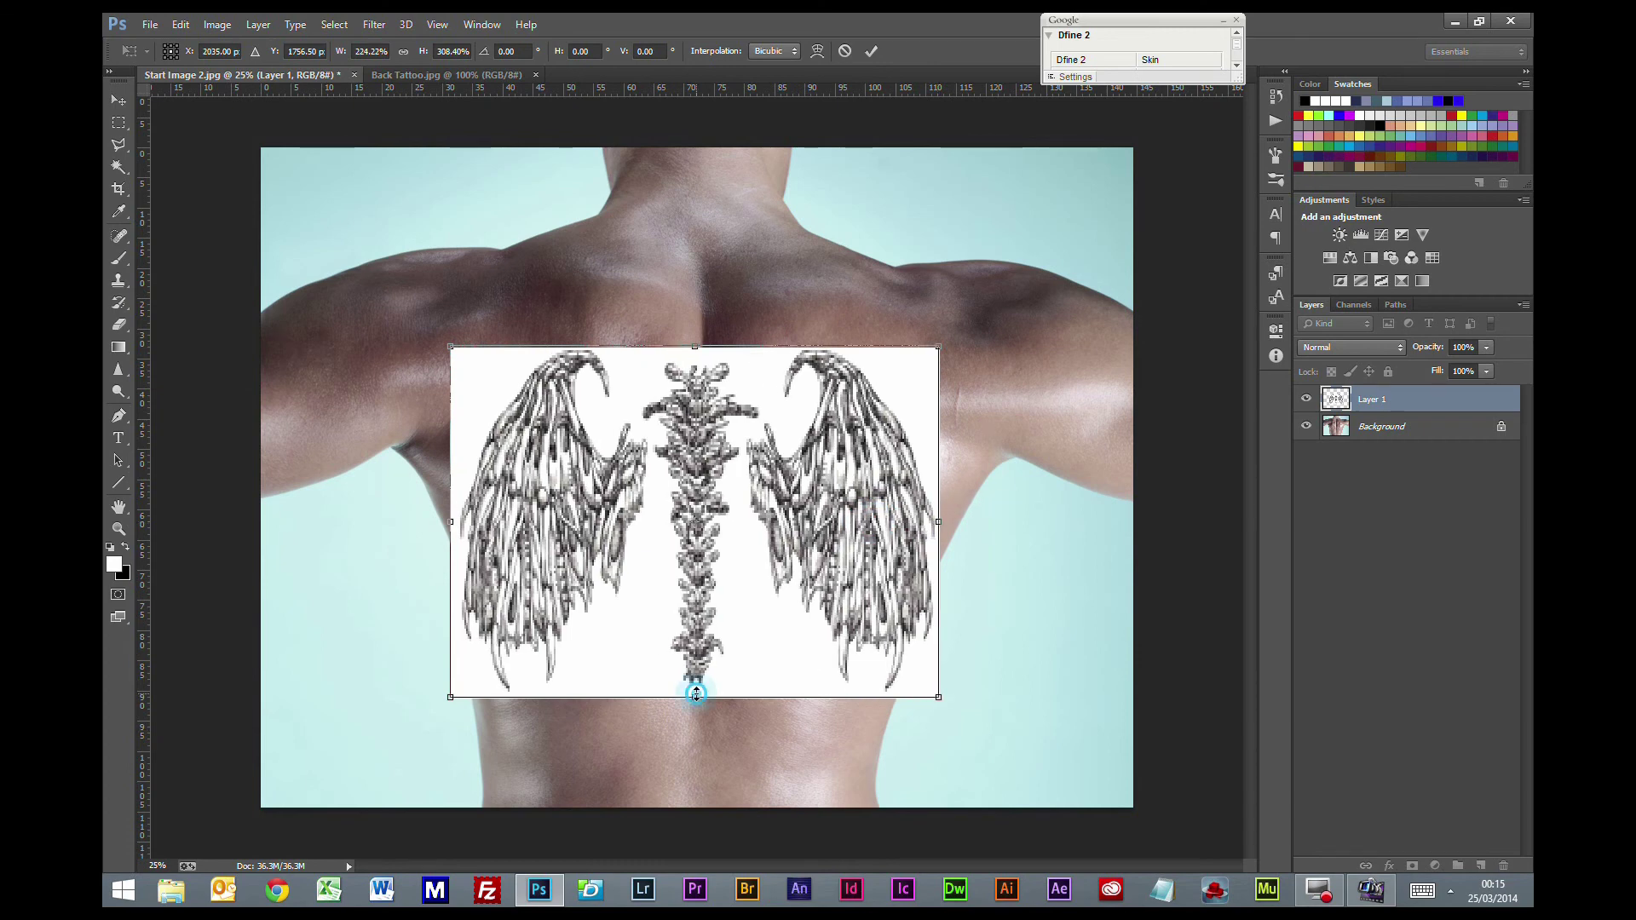
{"action": "left_click_drag", "start_coordinate": [696, 693], "coordinate": [695, 736]}
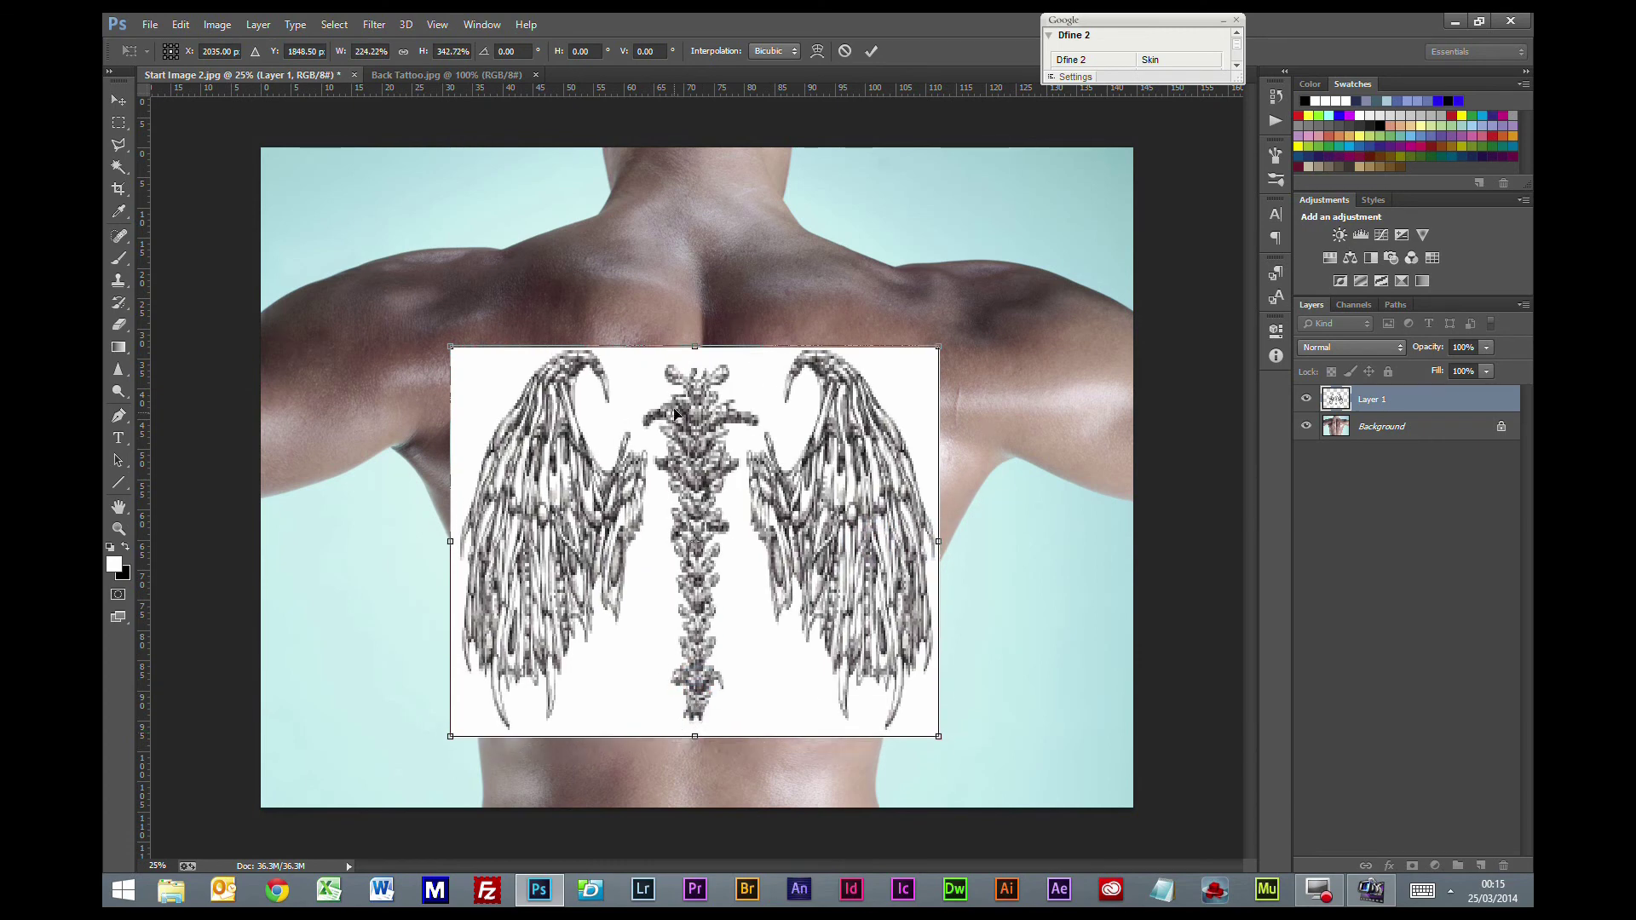
{"action": "left_click_drag", "start_coordinate": [698, 346], "coordinate": [696, 335]}
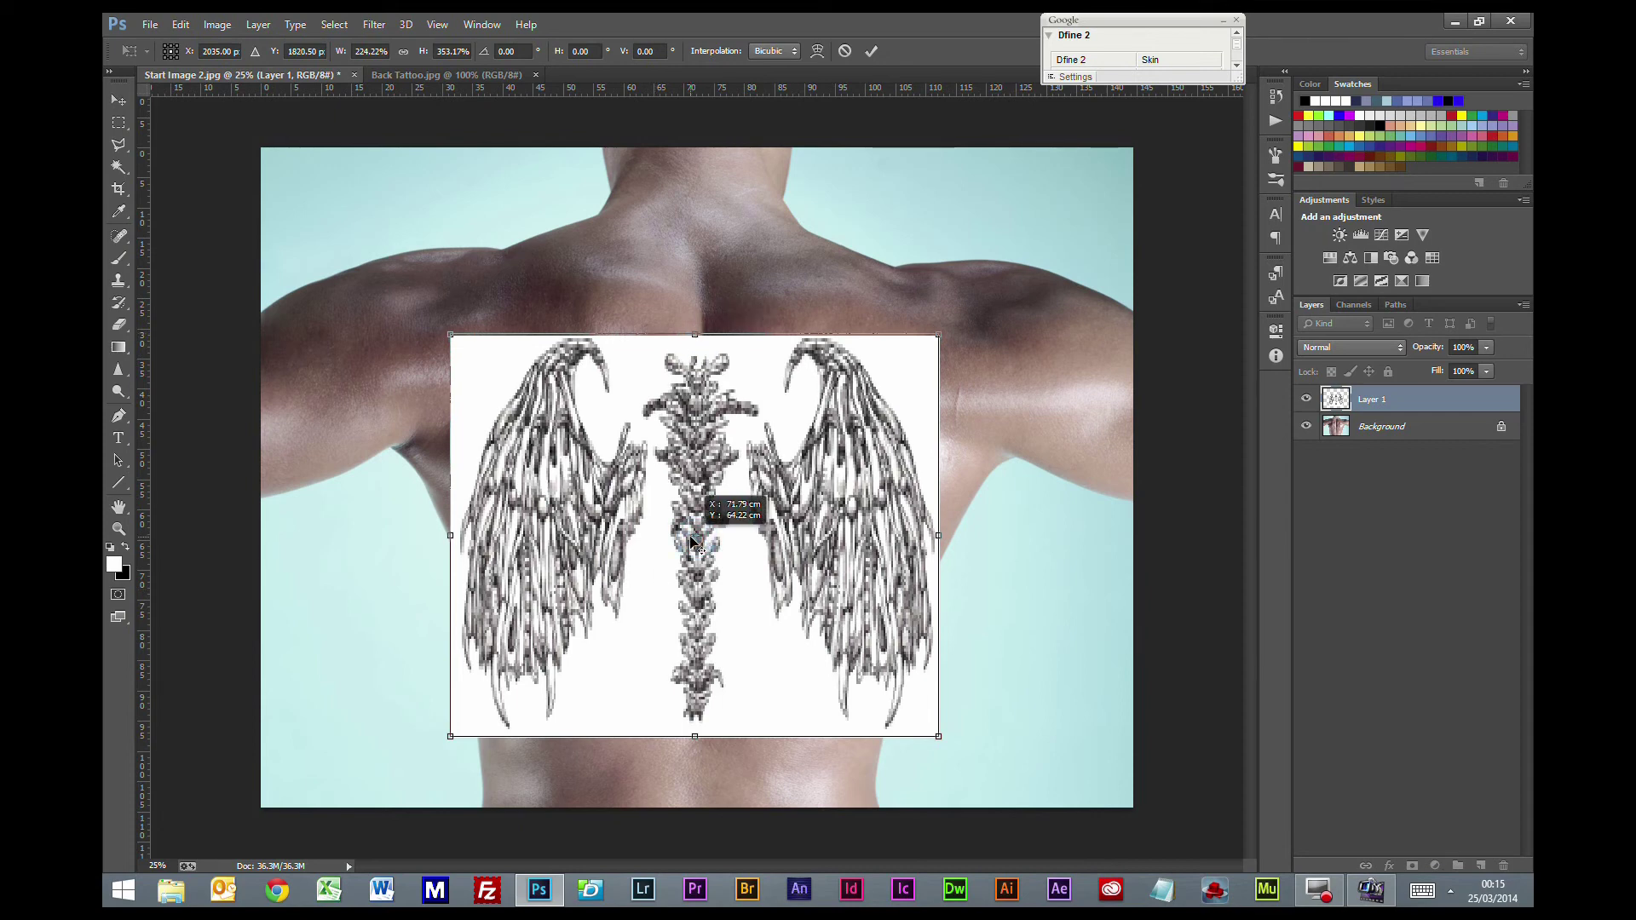
Step: Set the tattoo layer to Multiply, rotate it 1.28° clockwise, and commit the transform
{"action": "left_click", "coordinate": [1349, 348]}
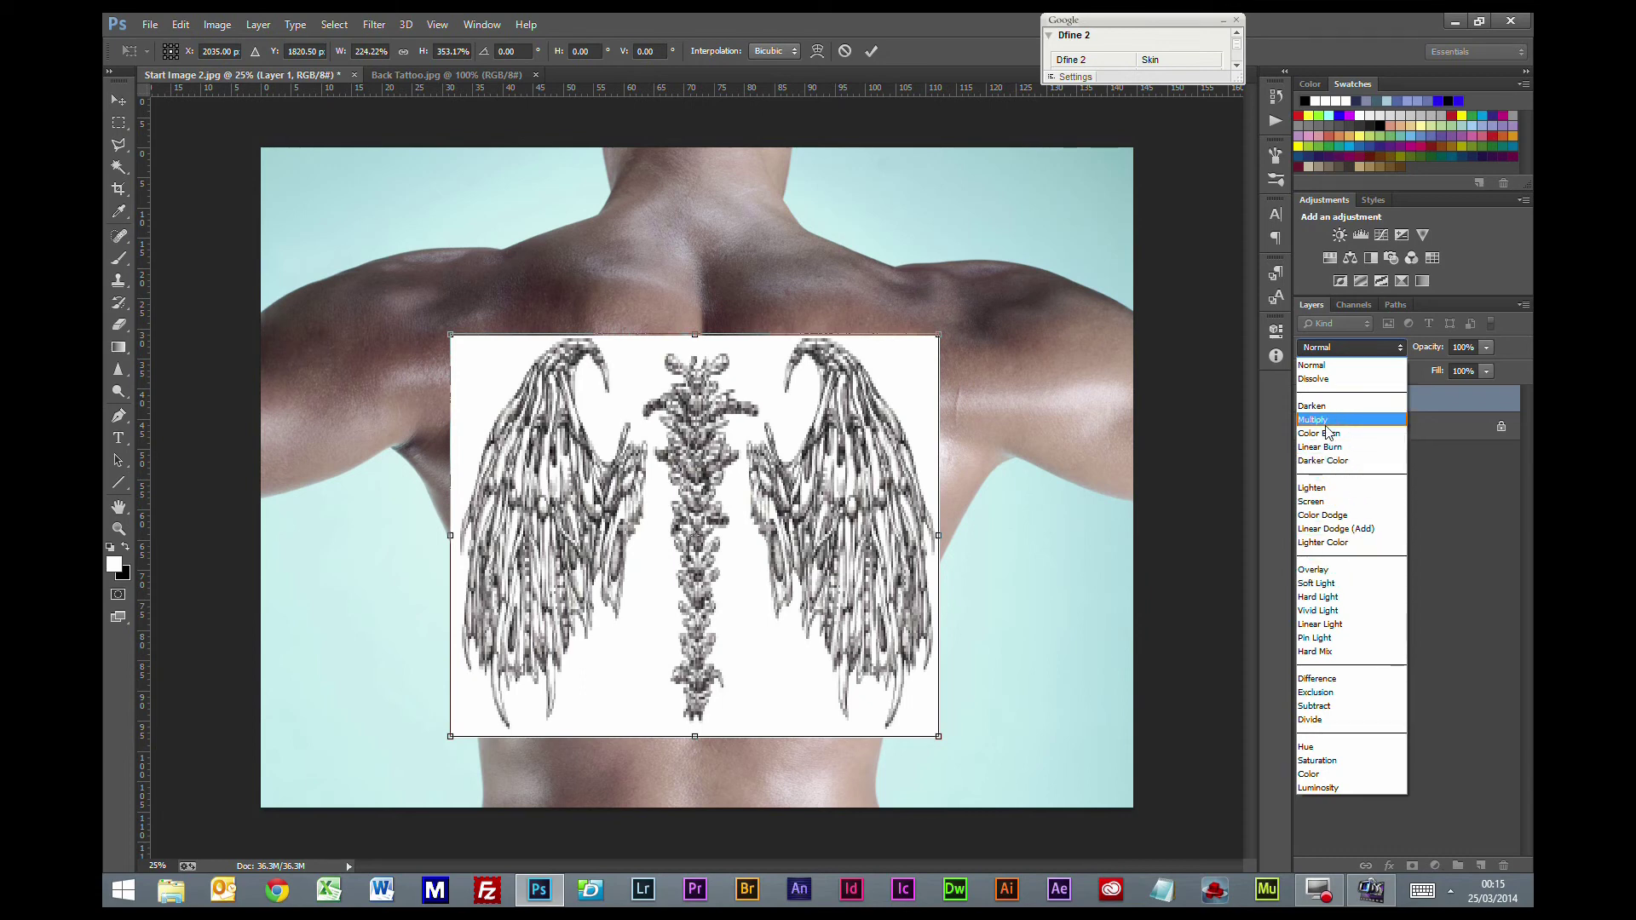
{"action": "left_click", "coordinate": [1313, 420]}
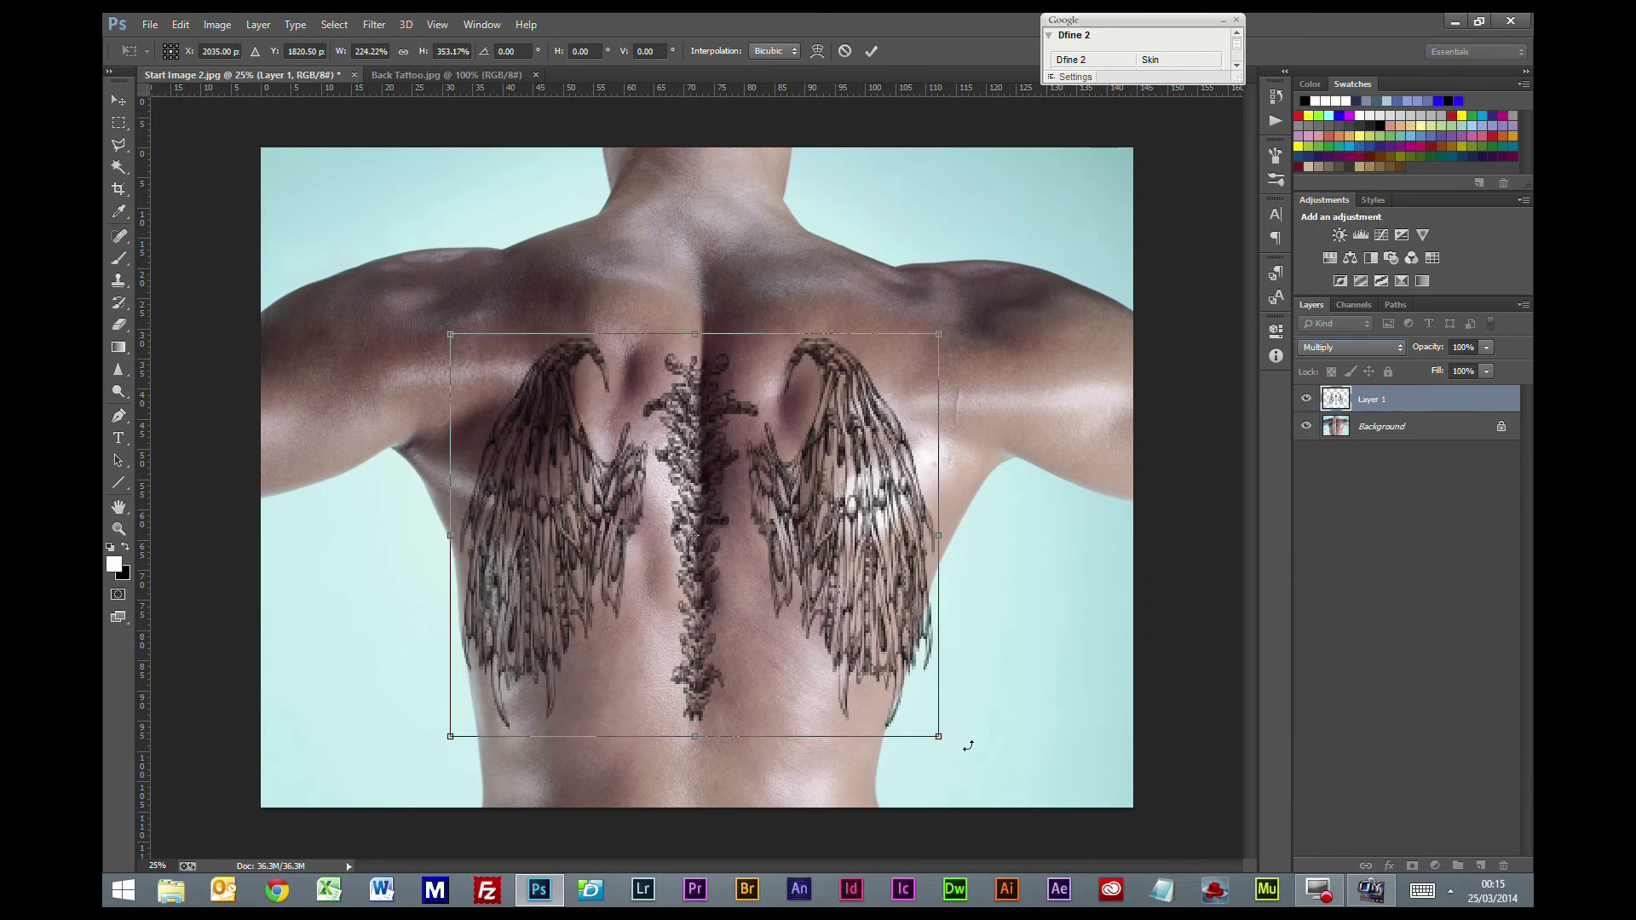
{"action": "left_click_drag", "start_coordinate": [968, 747], "coordinate": [962, 750]}
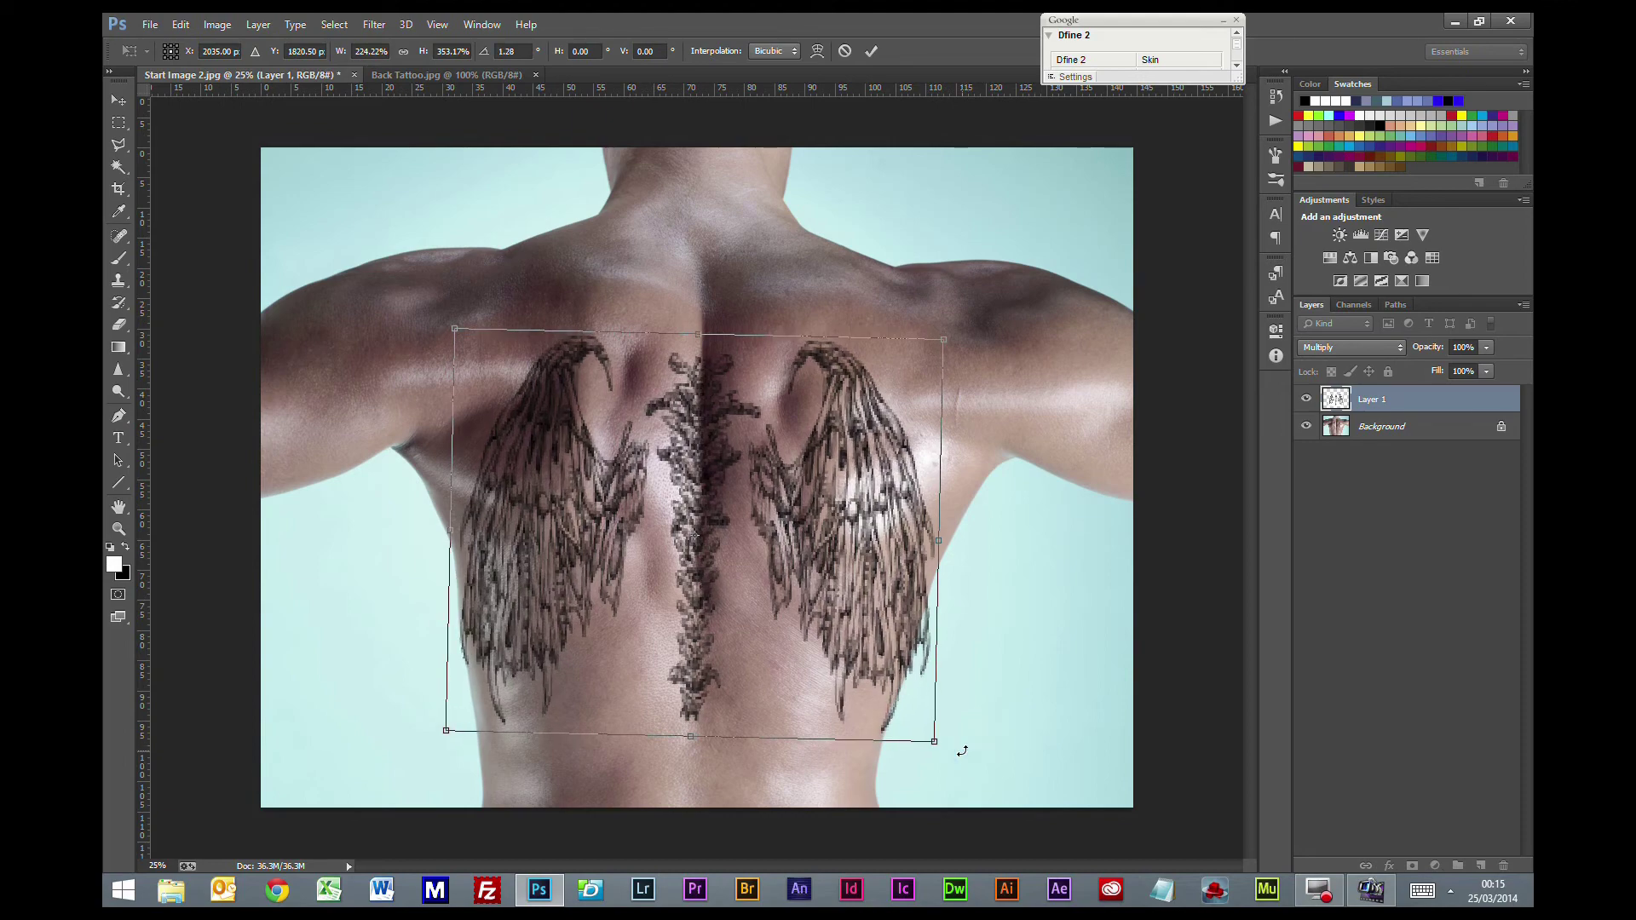
{"action": "key", "text": "Return"}
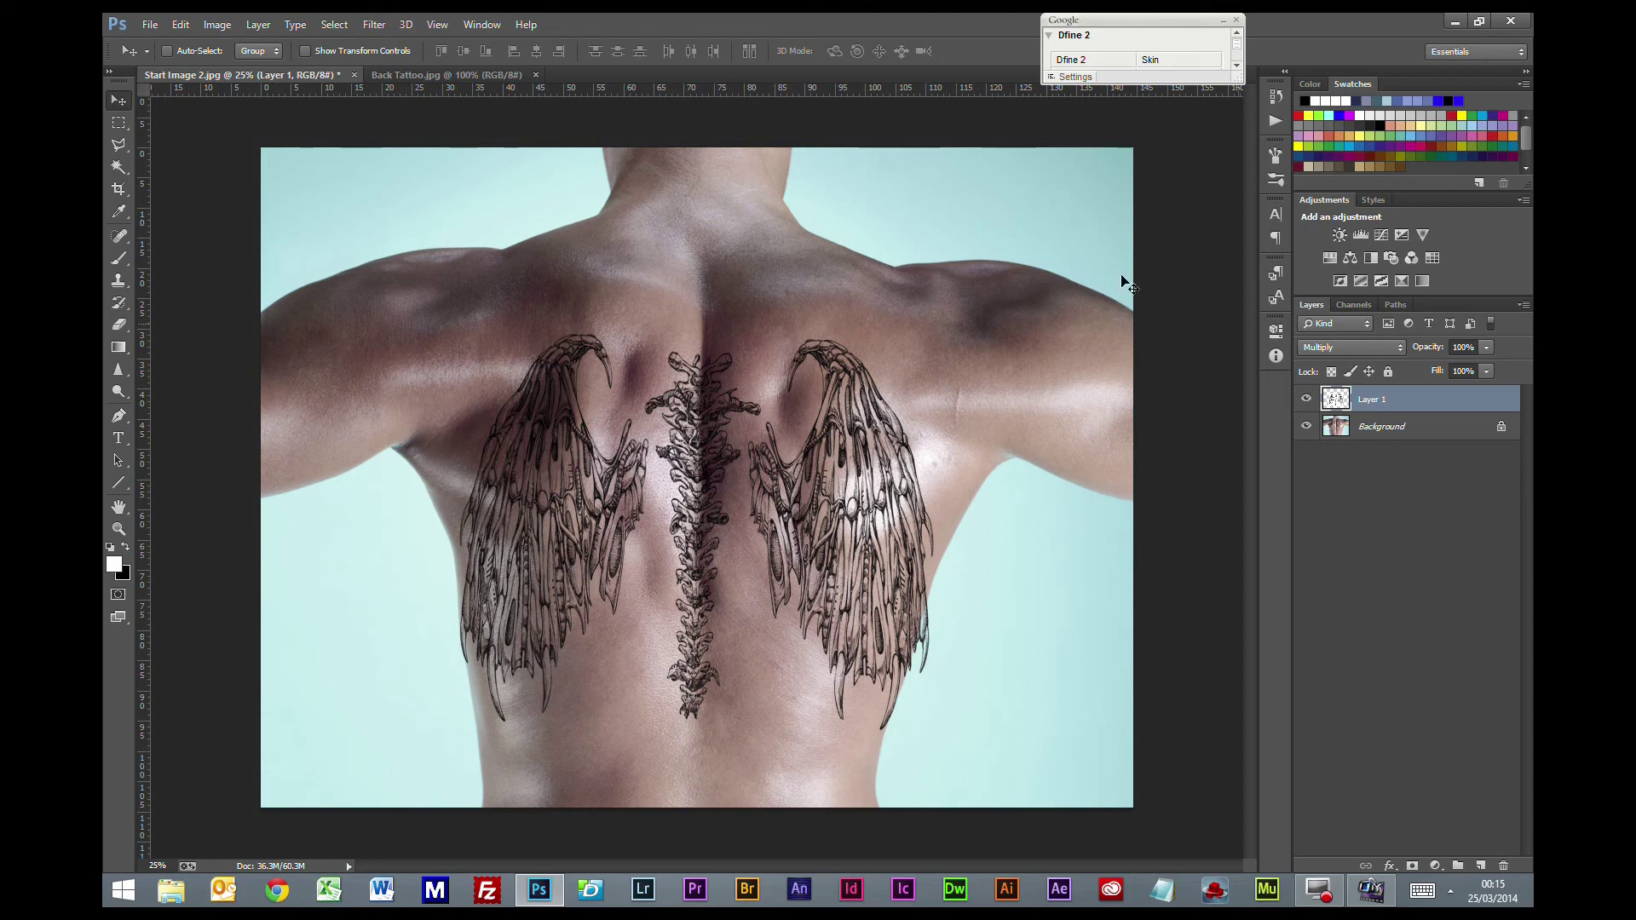
Step: Apply Filter > Distort > Displace to the tattoo using the displace man map file
{"action": "left_click", "coordinate": [374, 24]}
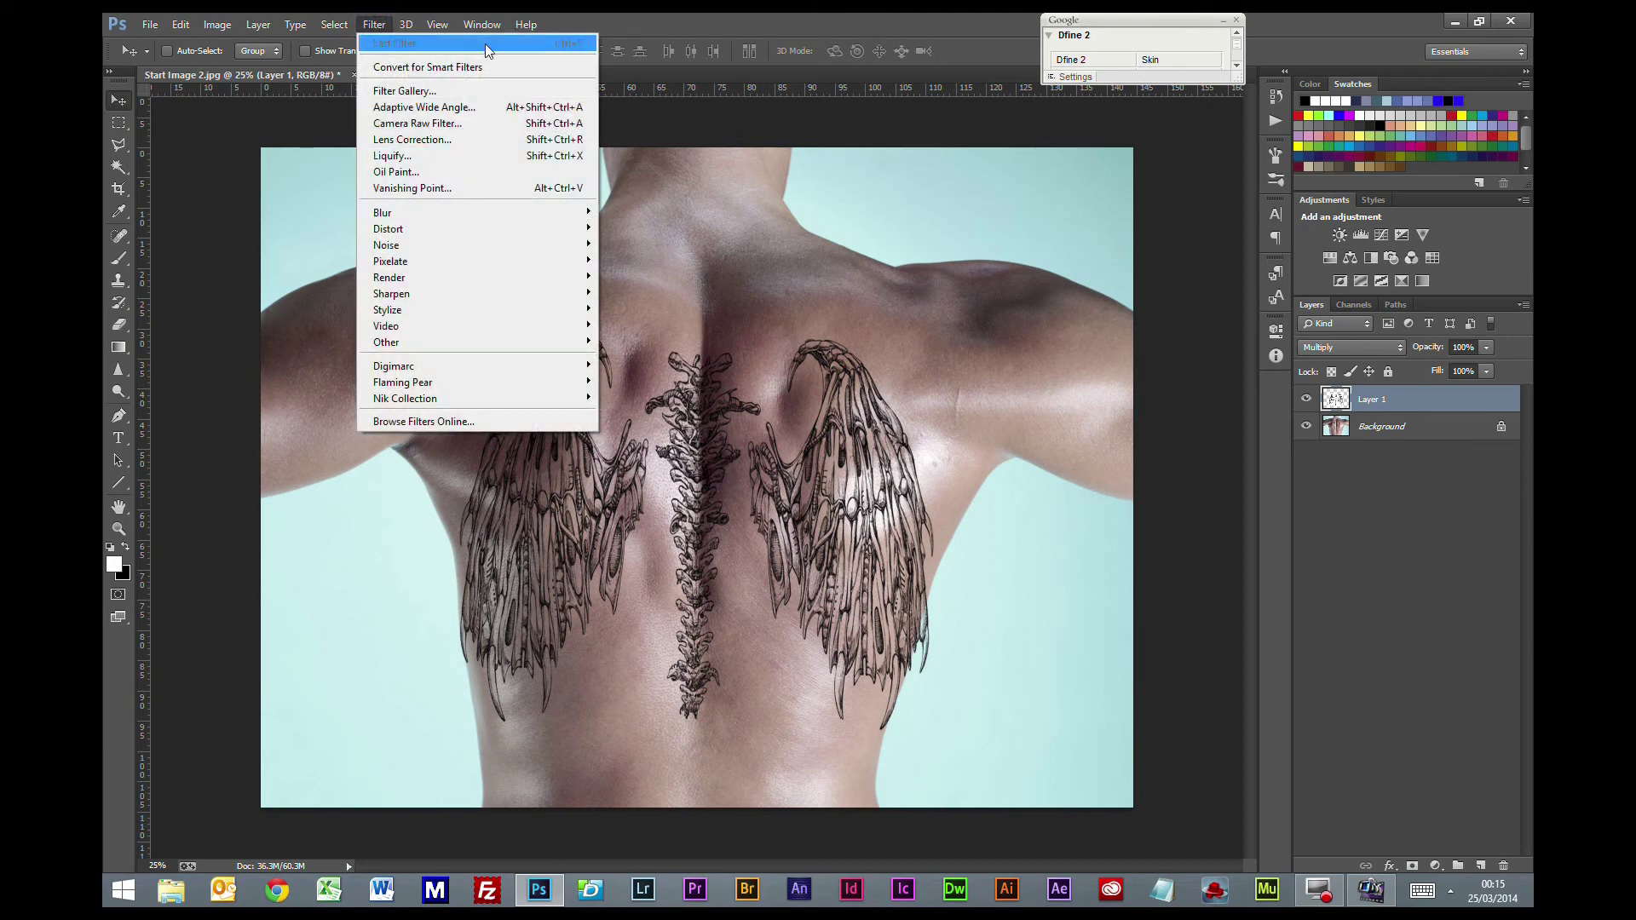
{"action": "mouse_move", "coordinate": [413, 216]}
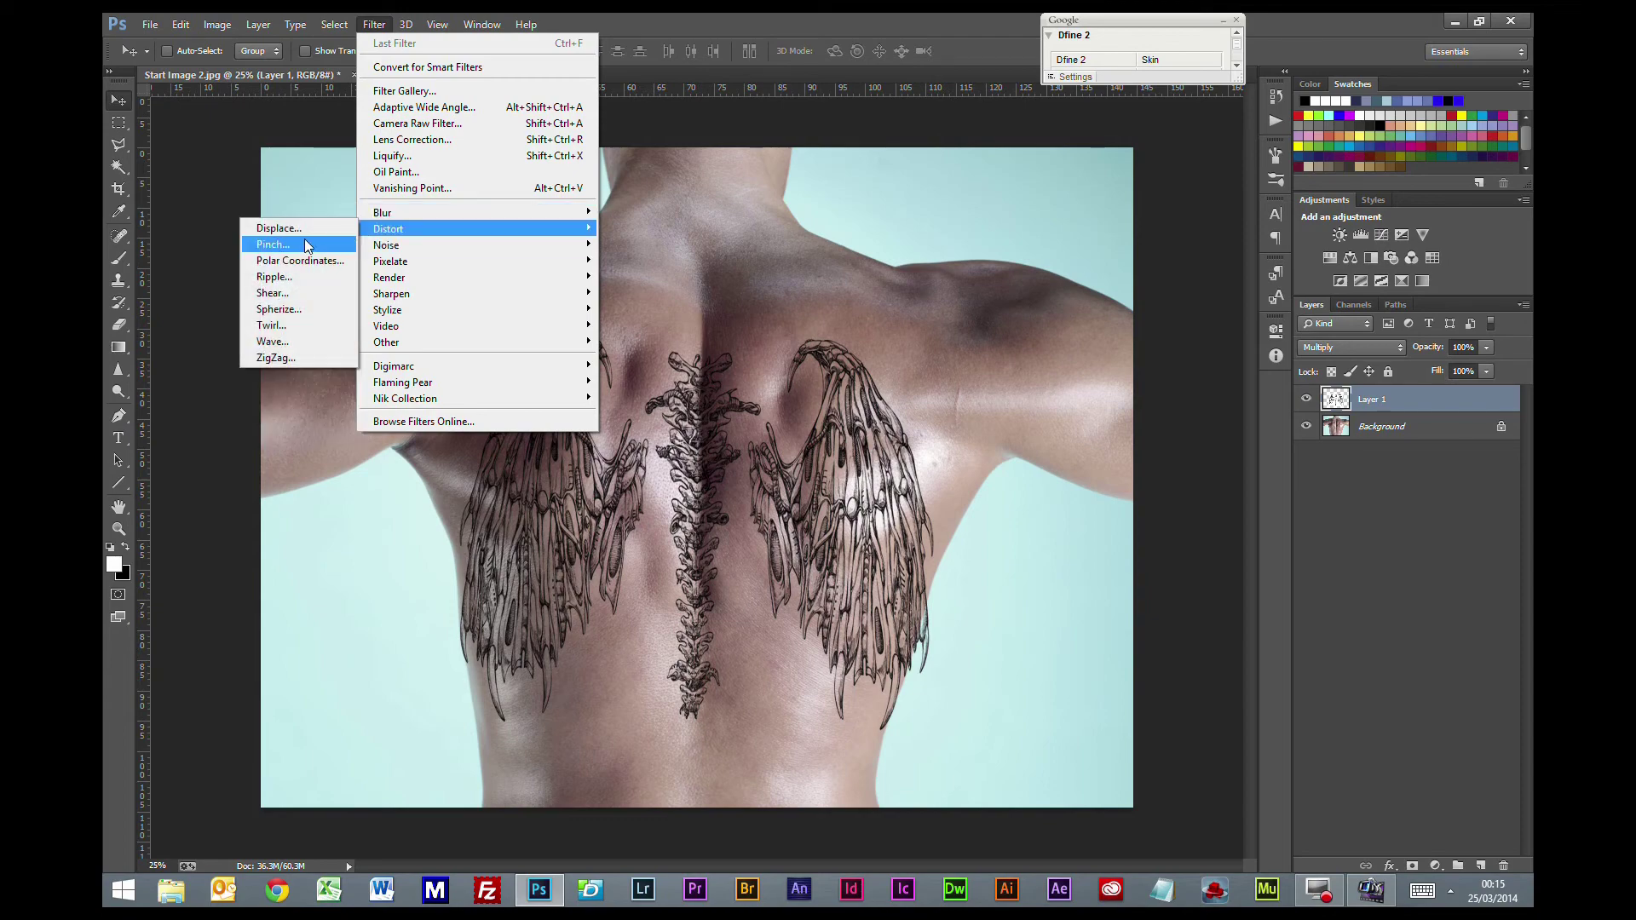
{"action": "left_click", "coordinate": [302, 228]}
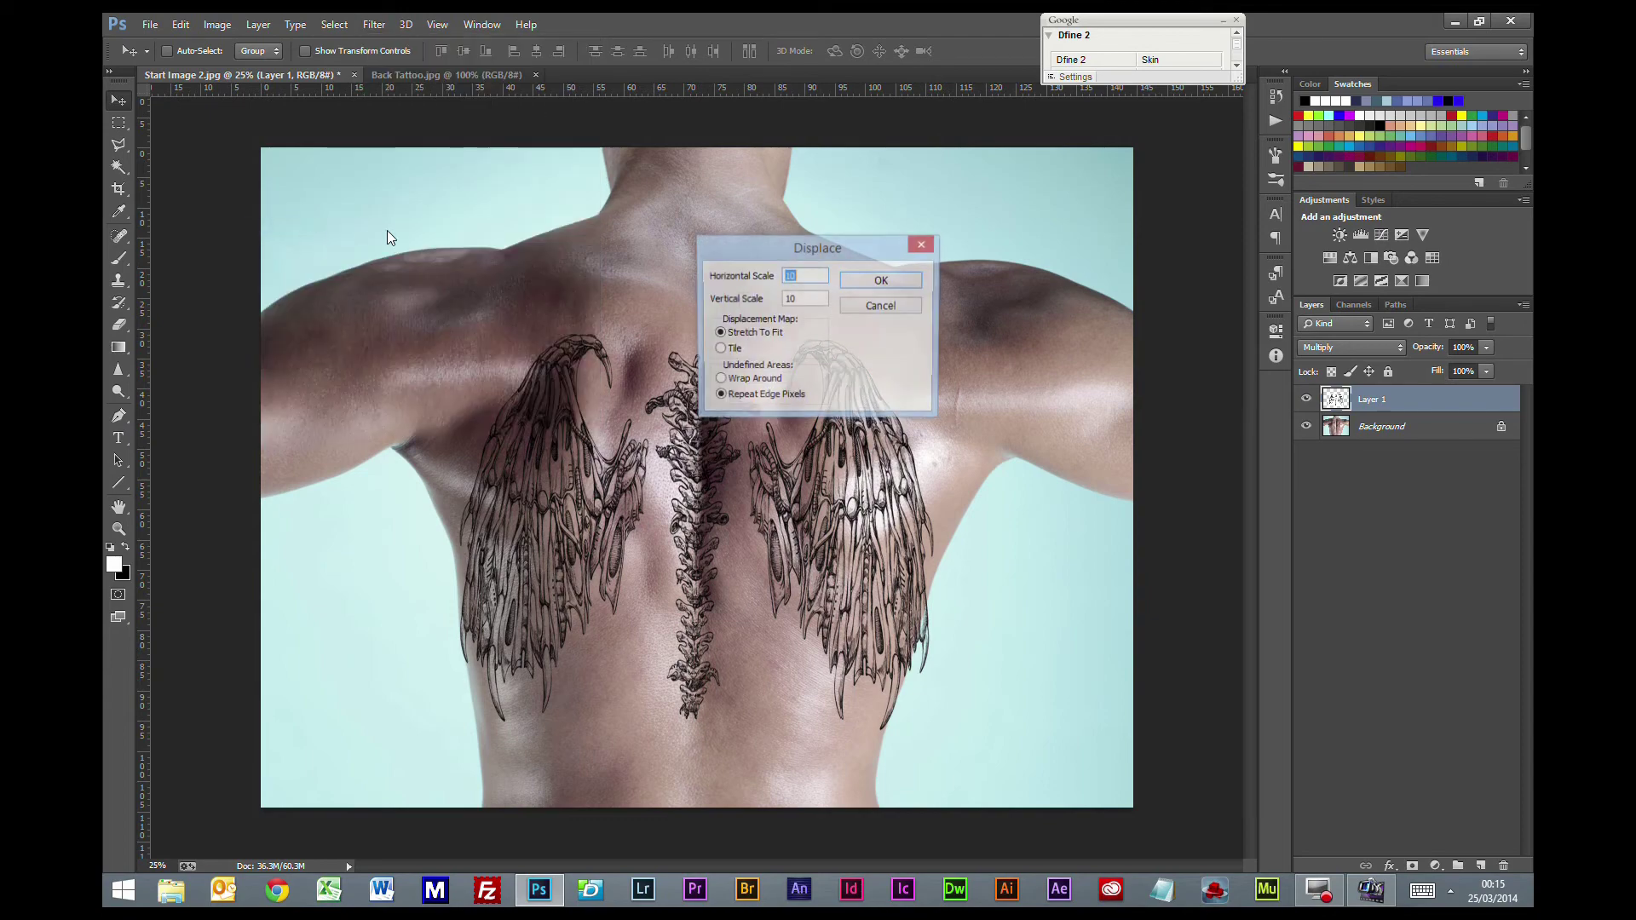
{"action": "left_click", "coordinate": [887, 280]}
{"action": "left_click", "coordinate": [571, 146]}
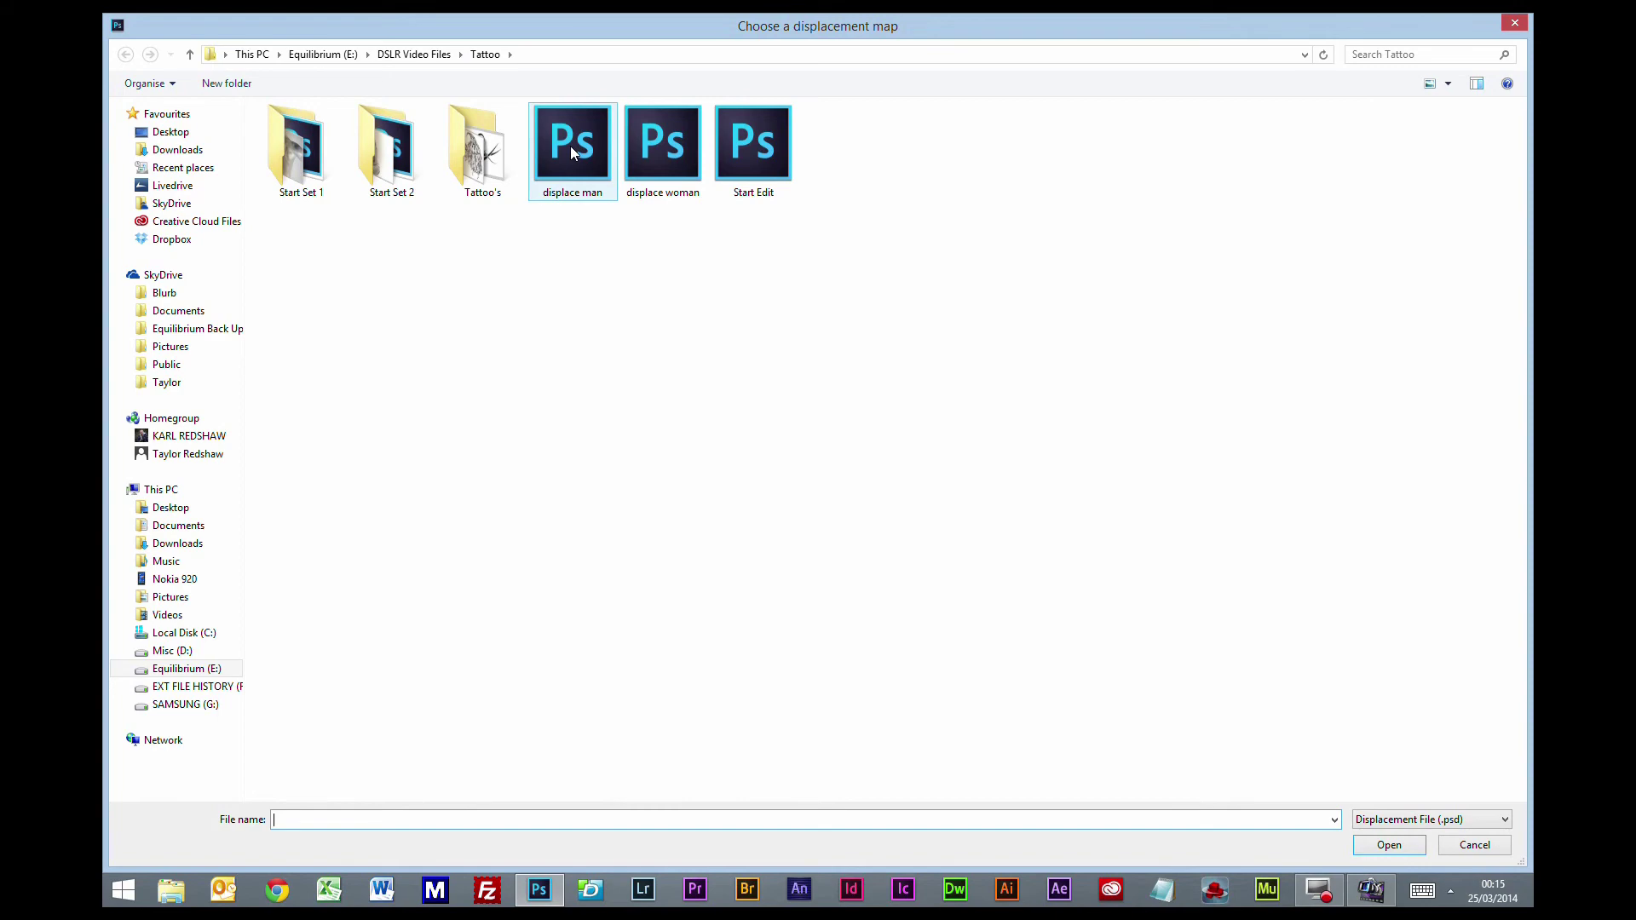
{"action": "double_click", "coordinate": [570, 146]}
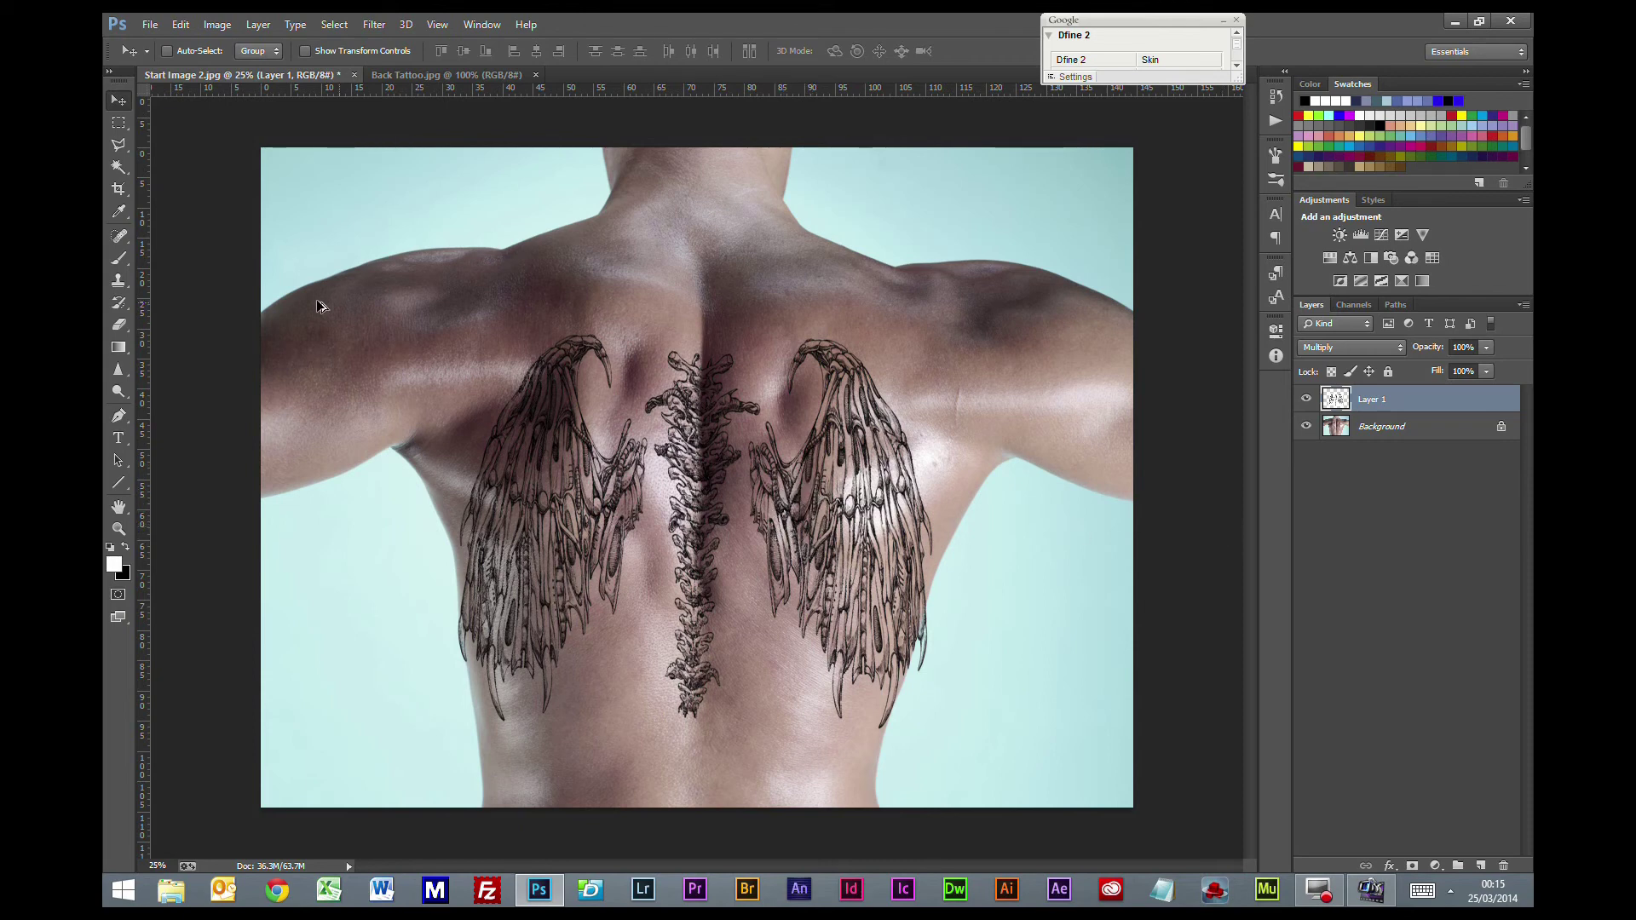
Step: Reapply the undone displacement with Edit > Step Forward and zoom in on the back
{"action": "left_click", "coordinate": [180, 25]}
{"action": "left_click", "coordinate": [179, 58]}
{"action": "scroll", "coordinate": [716, 656], "scroll_direction": "up", "scroll_amount": 3}
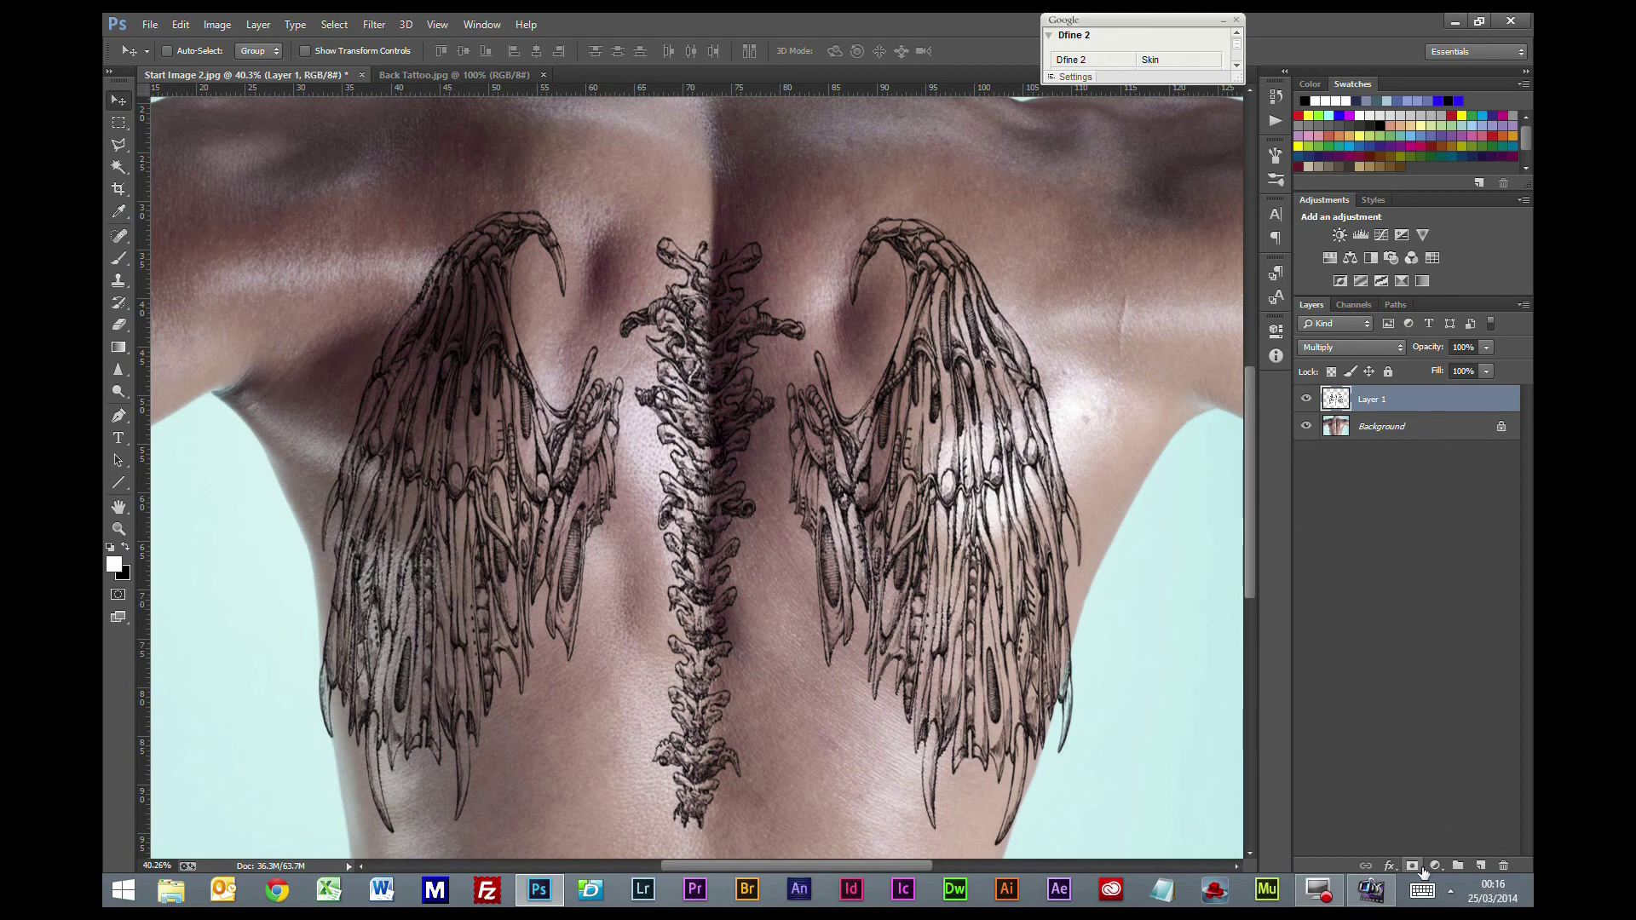
Step: Add a layer mask to the tattoo and brush out stray strands along both wings' outer edges
{"action": "left_click", "coordinate": [1417, 867]}
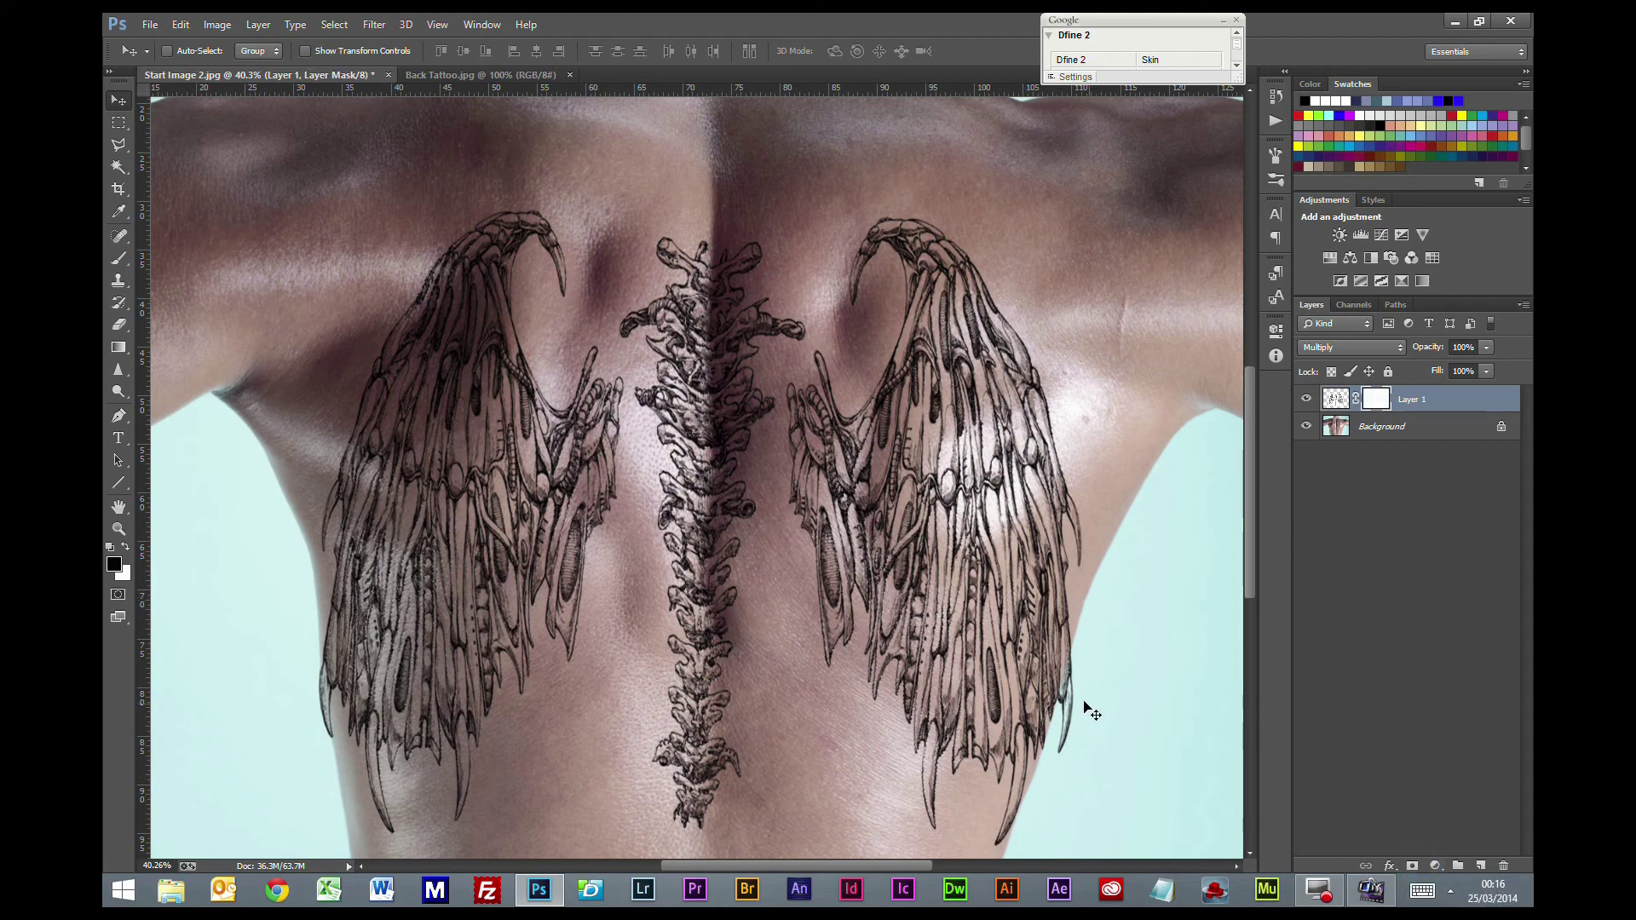
{"action": "left_click", "coordinate": [118, 258]}
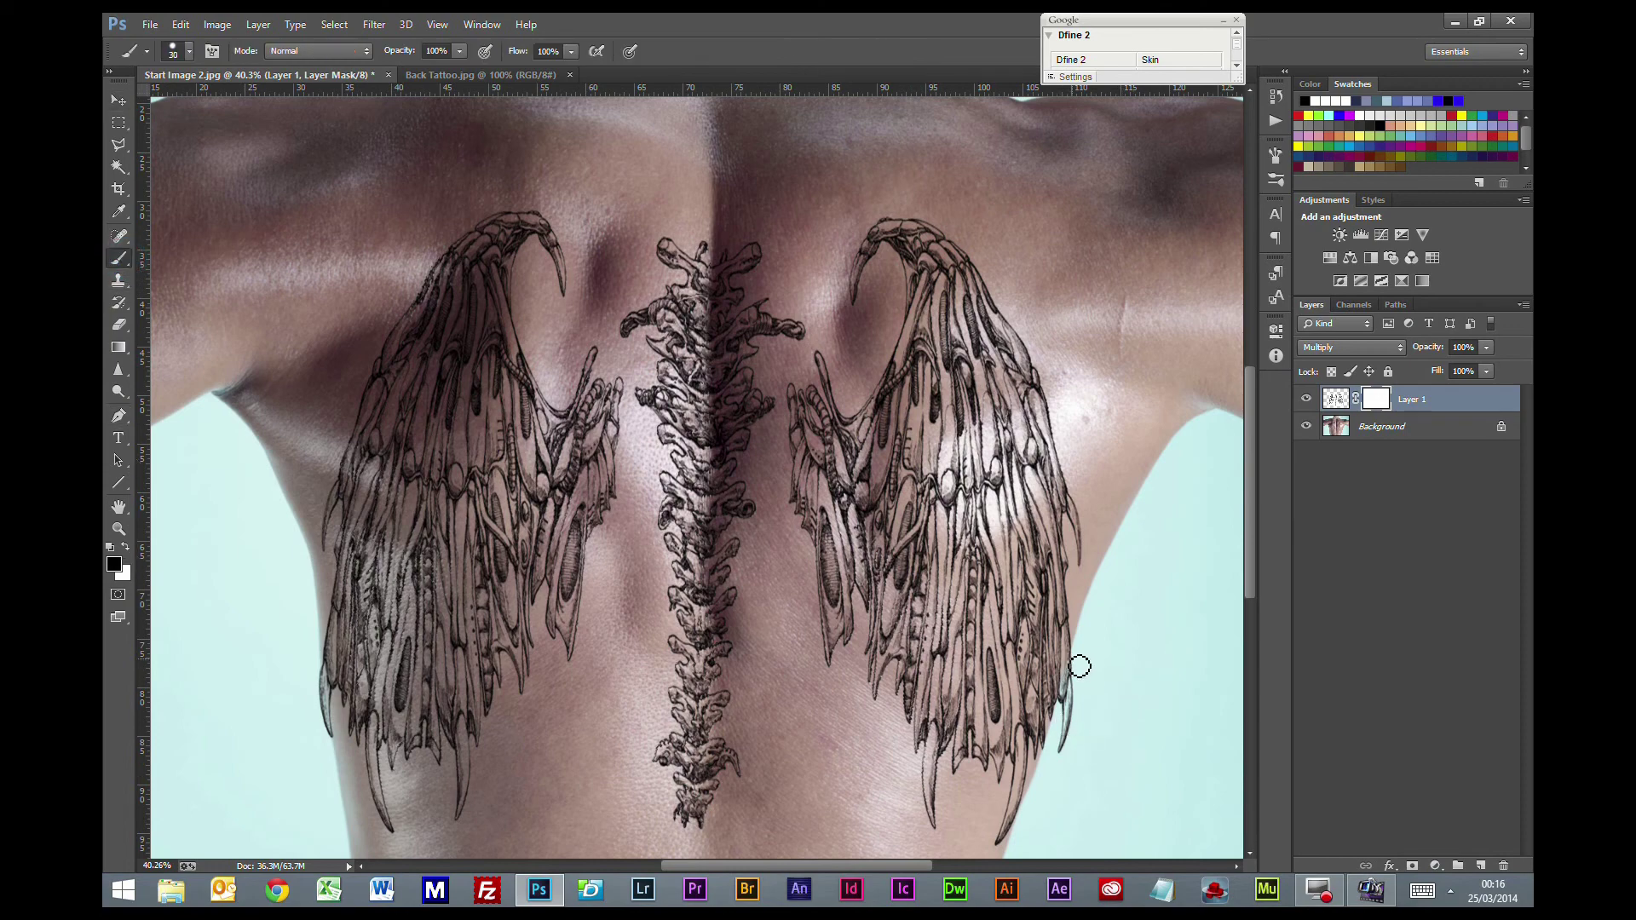
{"action": "key", "text": "bracketright"}
{"action": "key", "text": "bracketright"}
{"action": "key", "text": "bracketright"}
{"action": "left_click", "coordinate": [1050, 765]}
{"action": "left_click_drag", "start_coordinate": [1051, 764], "coordinate": [1077, 683]}
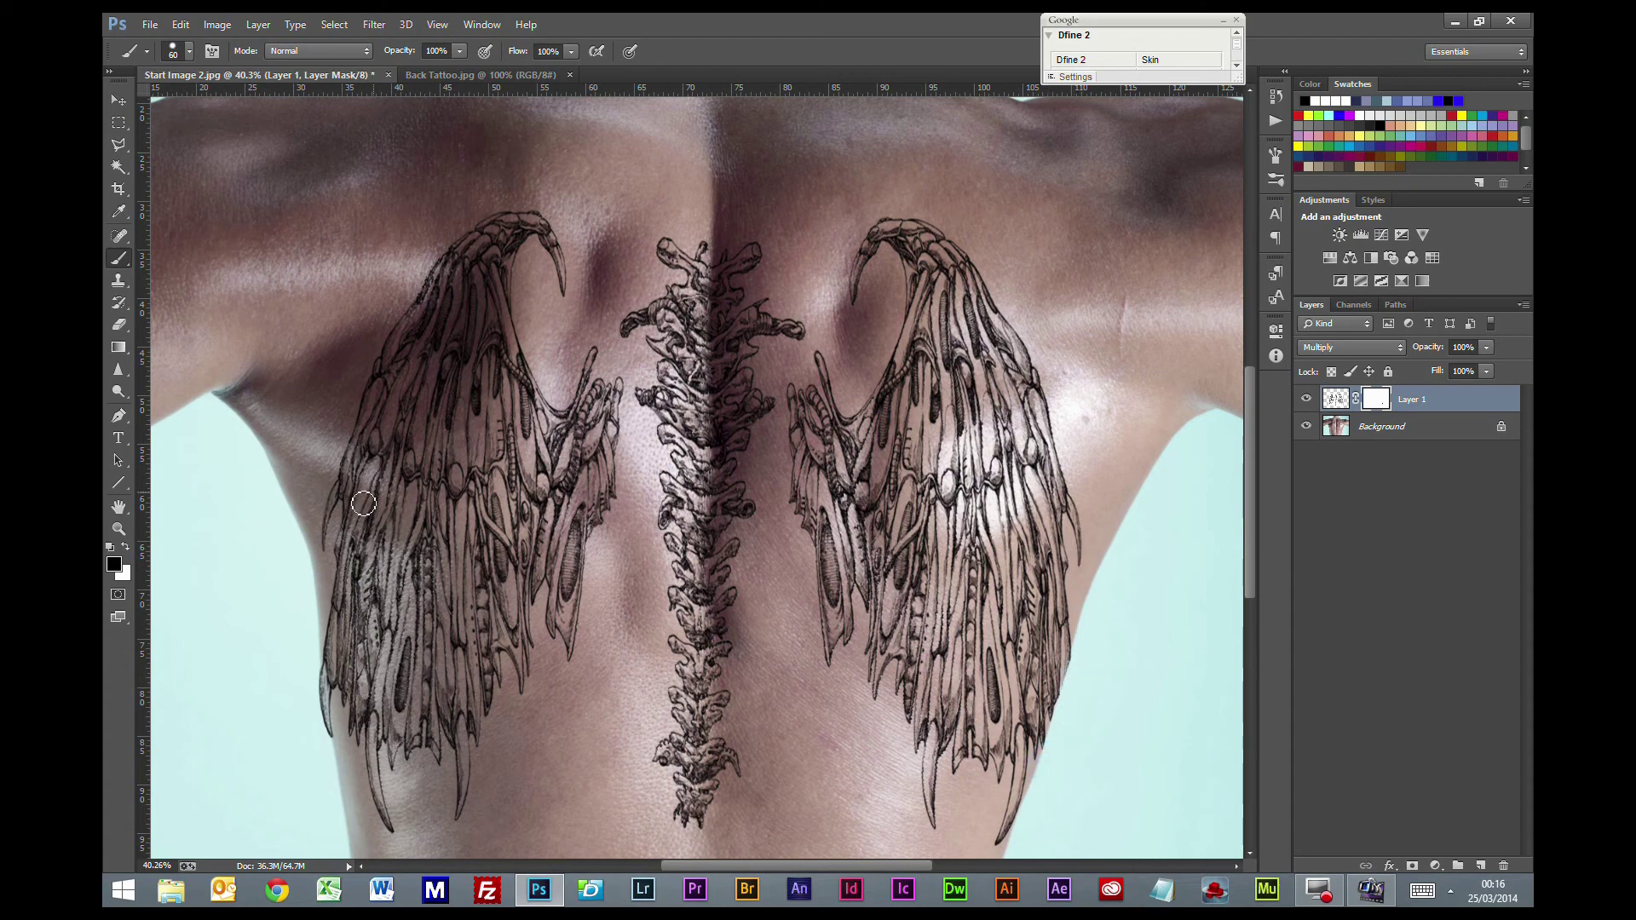
{"action": "left_click_drag", "start_coordinate": [311, 661], "coordinate": [322, 745]}
{"action": "scroll", "coordinate": [1161, 559], "scroll_direction": "down", "scroll_amount": 3}
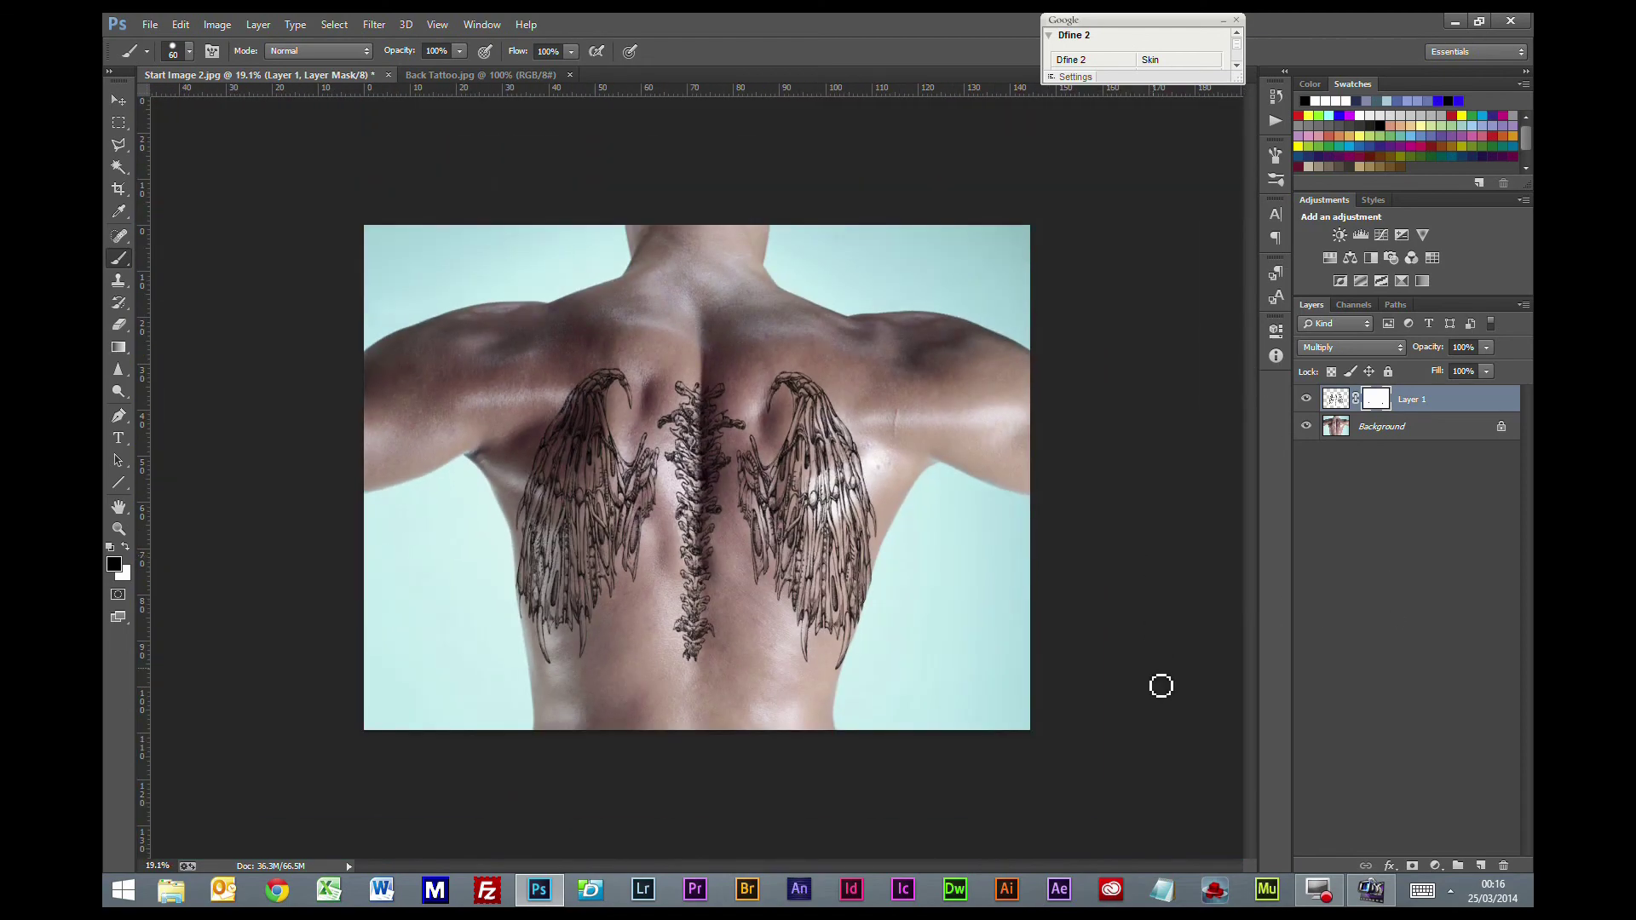
Step: Lower the tattoo layer's opacity to about 73%, then switch to the Tattoo folder in File Explorer
{"action": "left_click", "coordinate": [1489, 348]}
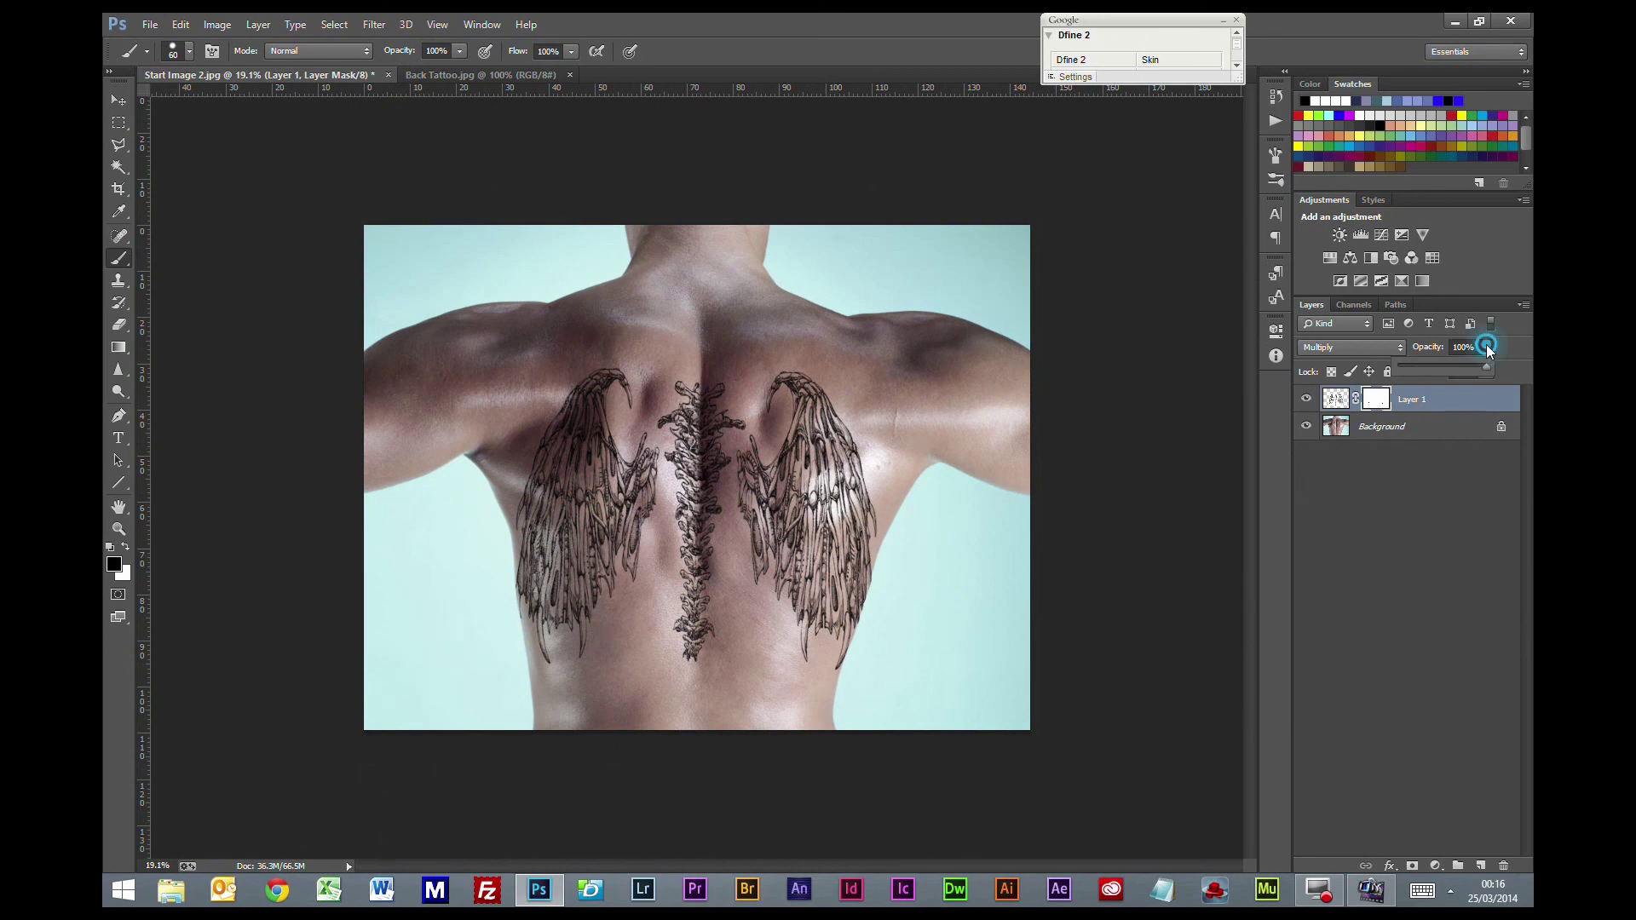
{"action": "left_click_drag", "start_coordinate": [1488, 372], "coordinate": [1460, 377]}
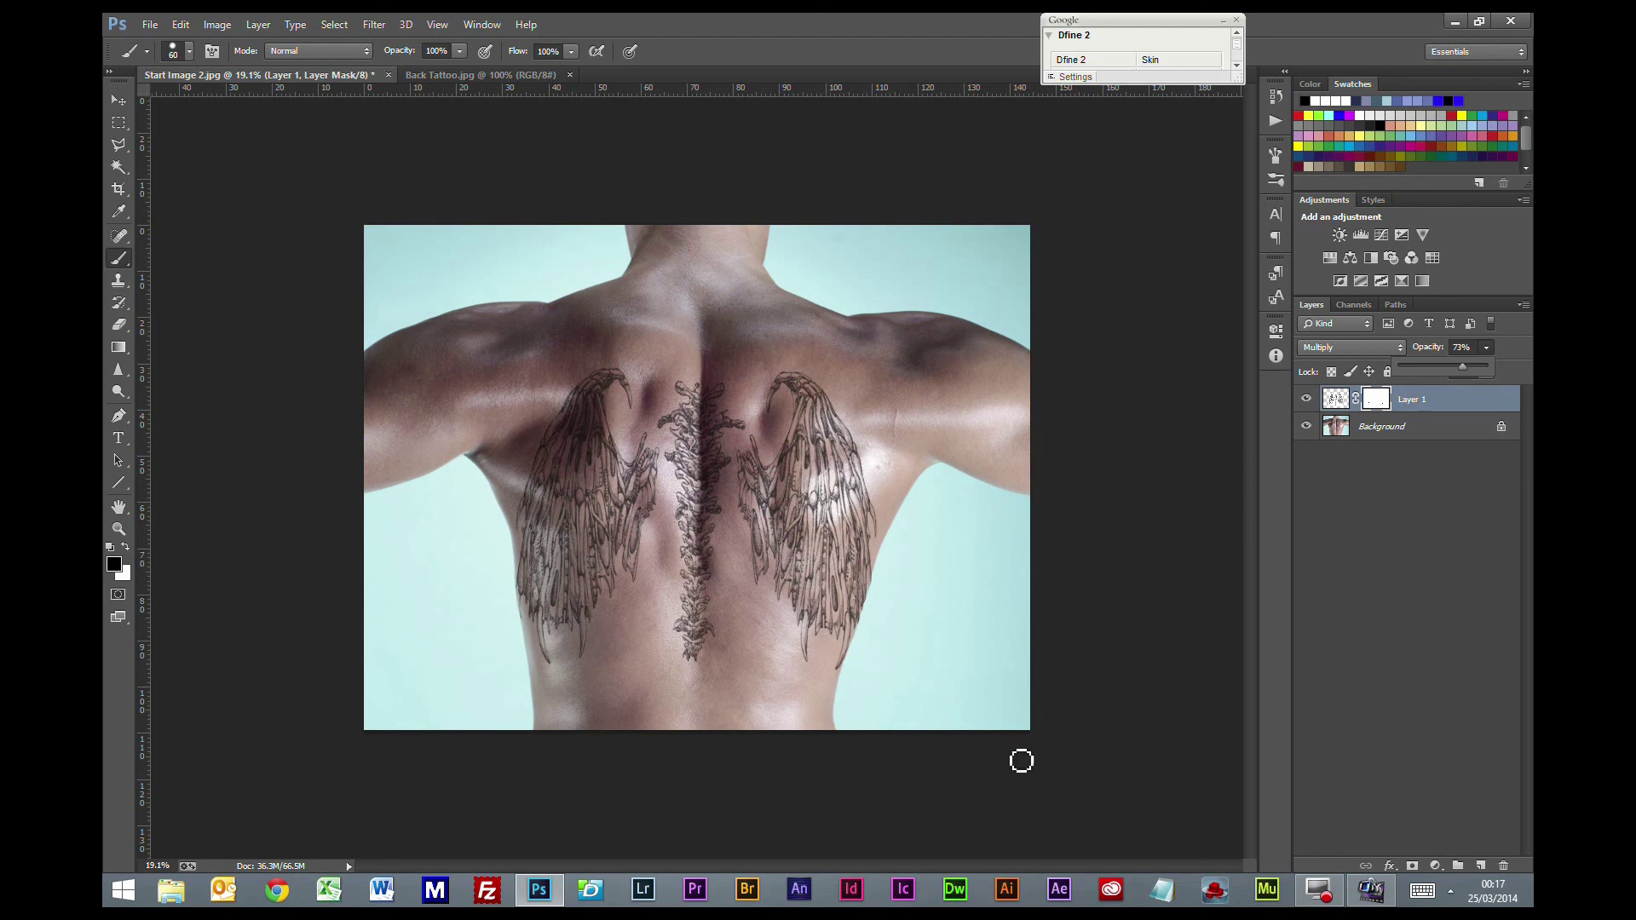
{"action": "key", "text": "alt+Tab"}
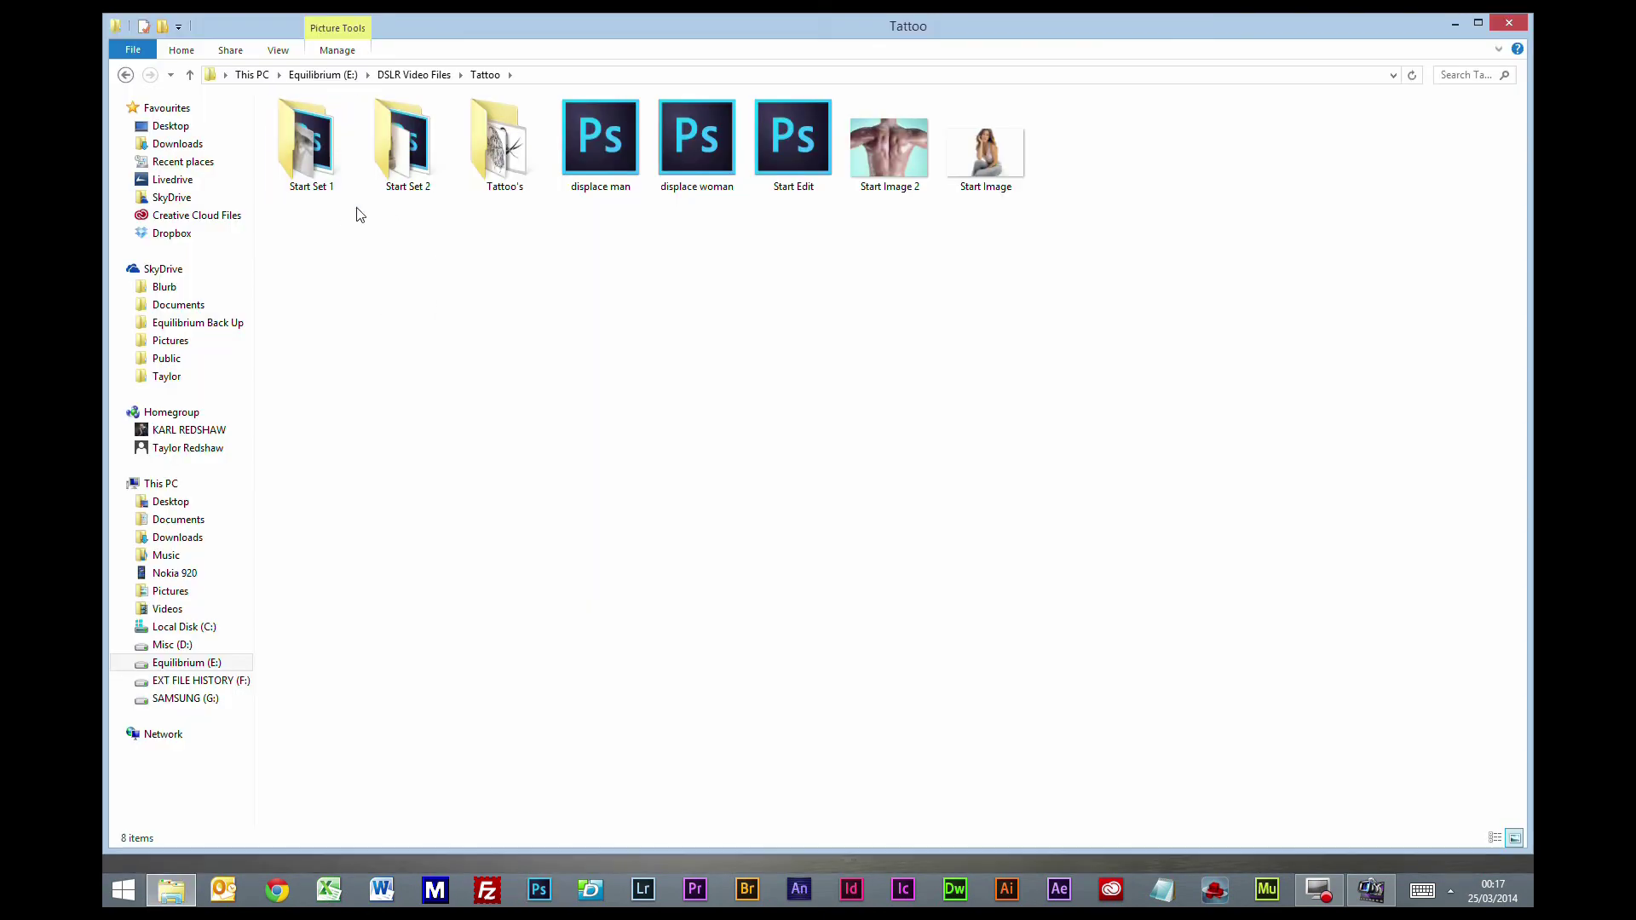
{"action": "double_click", "coordinate": [314, 175]}
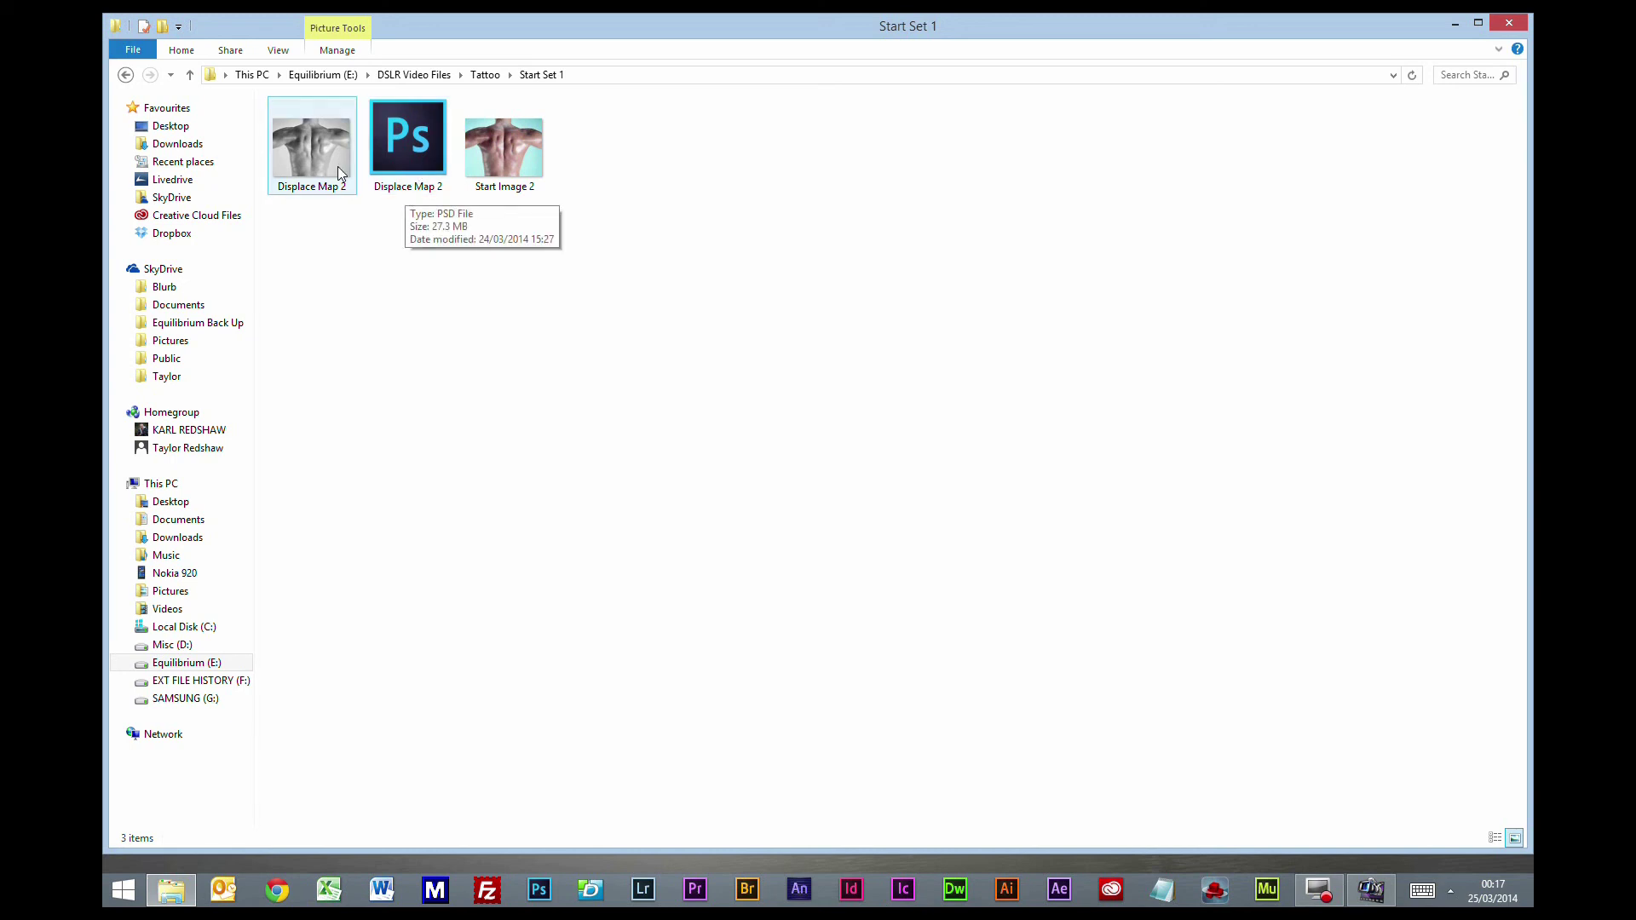
{"action": "left_click", "coordinate": [189, 74]}
{"action": "double_click", "coordinate": [398, 181]}
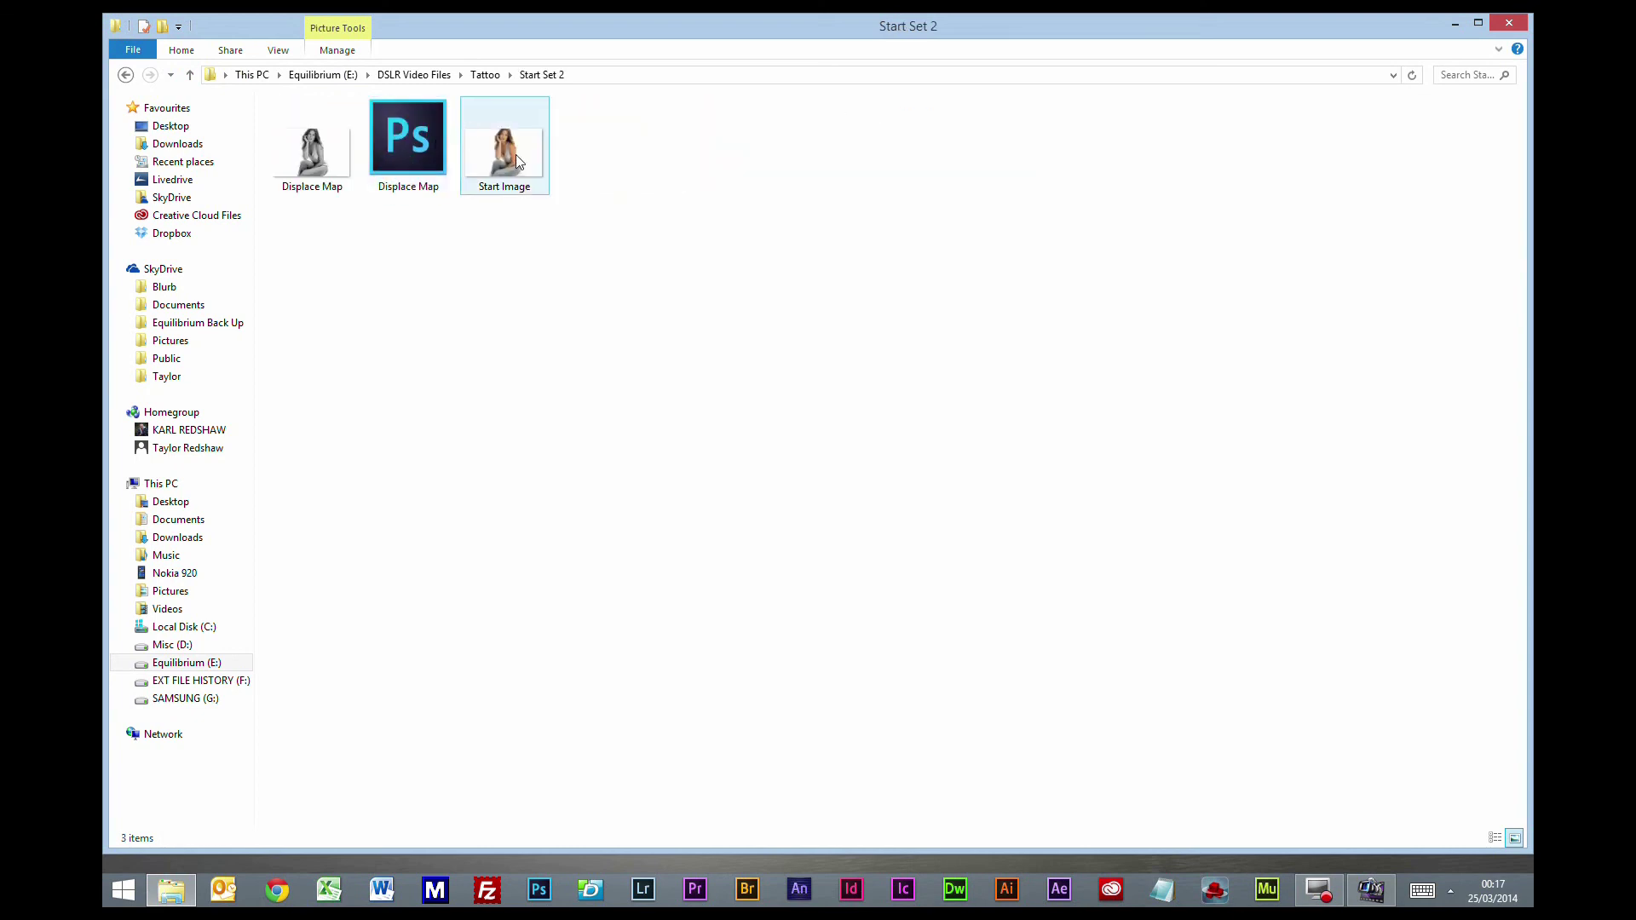
{"action": "left_click", "coordinate": [189, 74]}
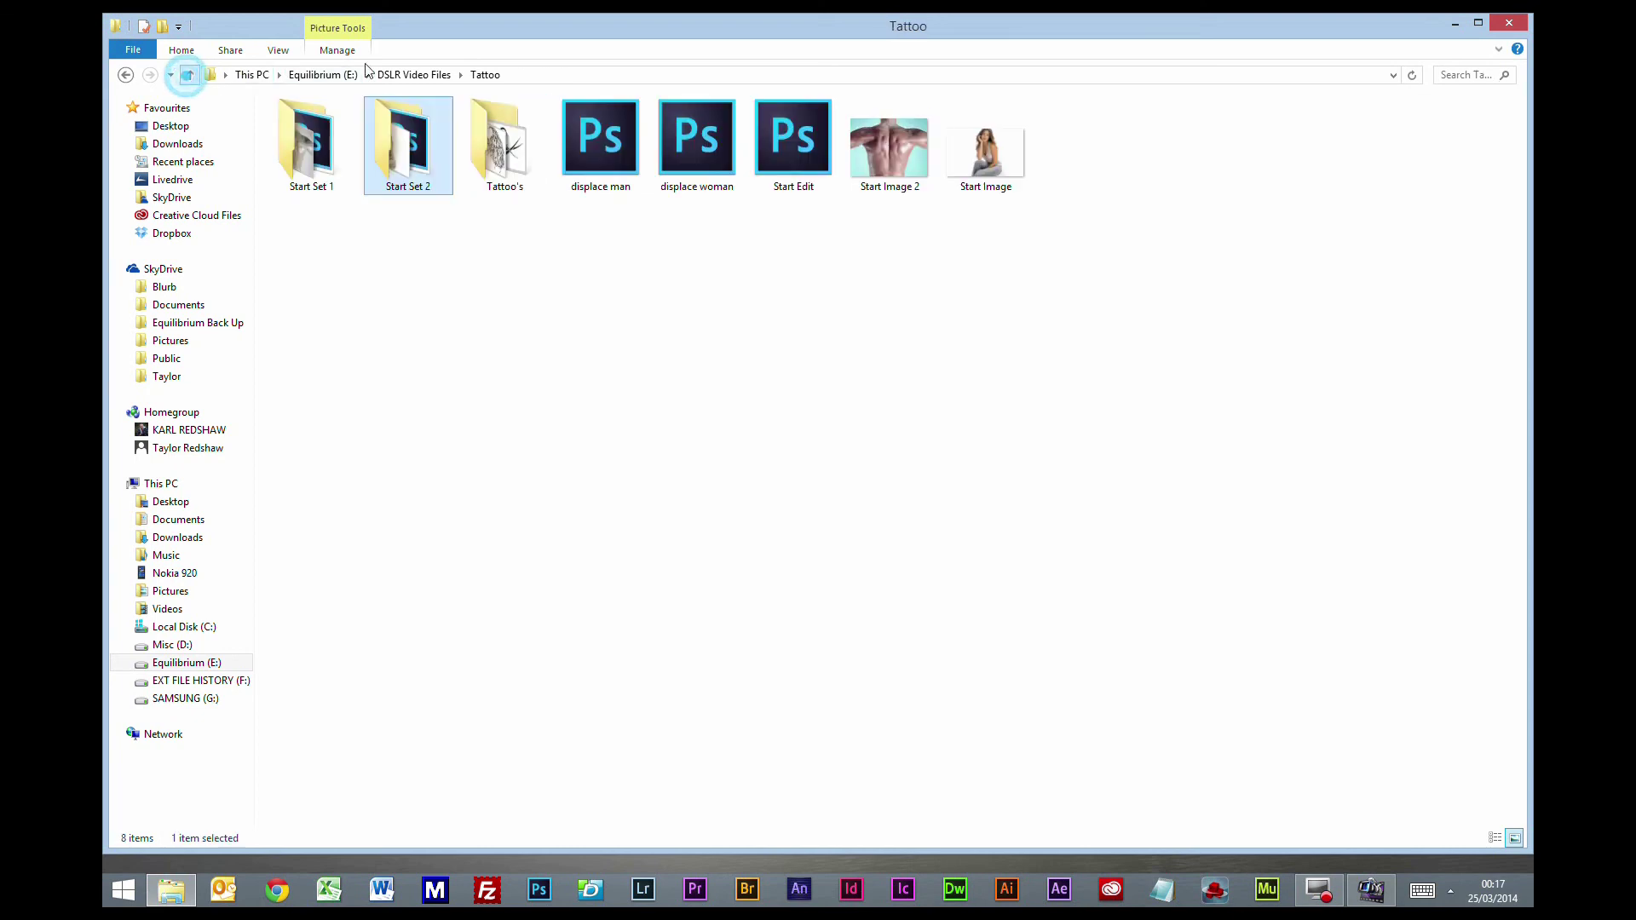
{"action": "double_click", "coordinate": [487, 154]}
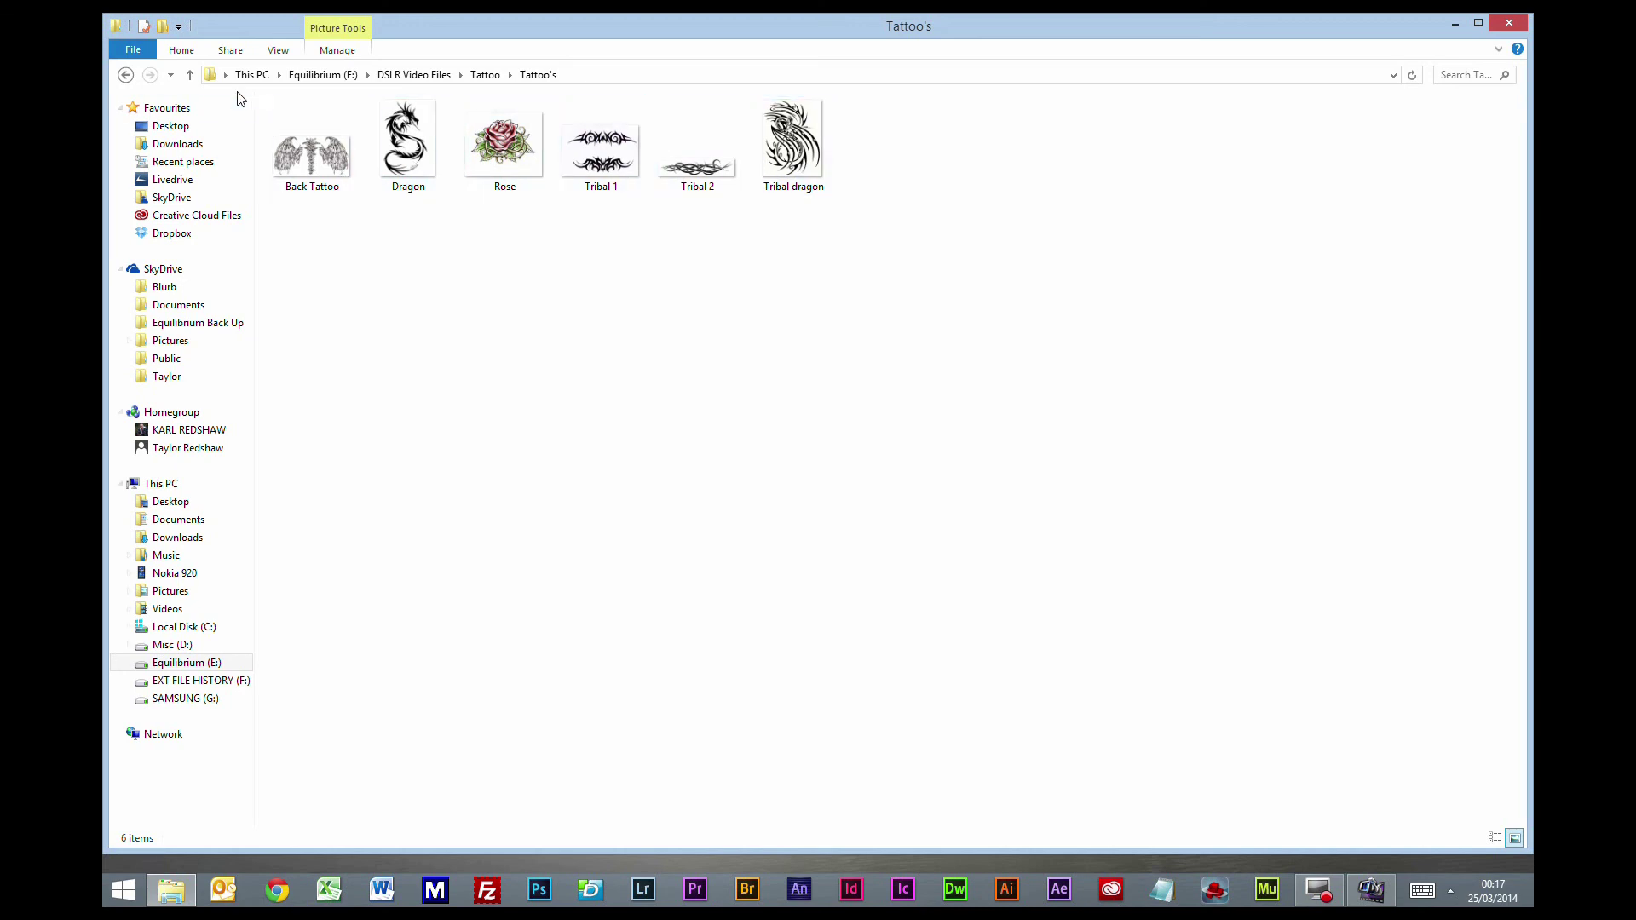
{"action": "left_click", "coordinate": [190, 75]}
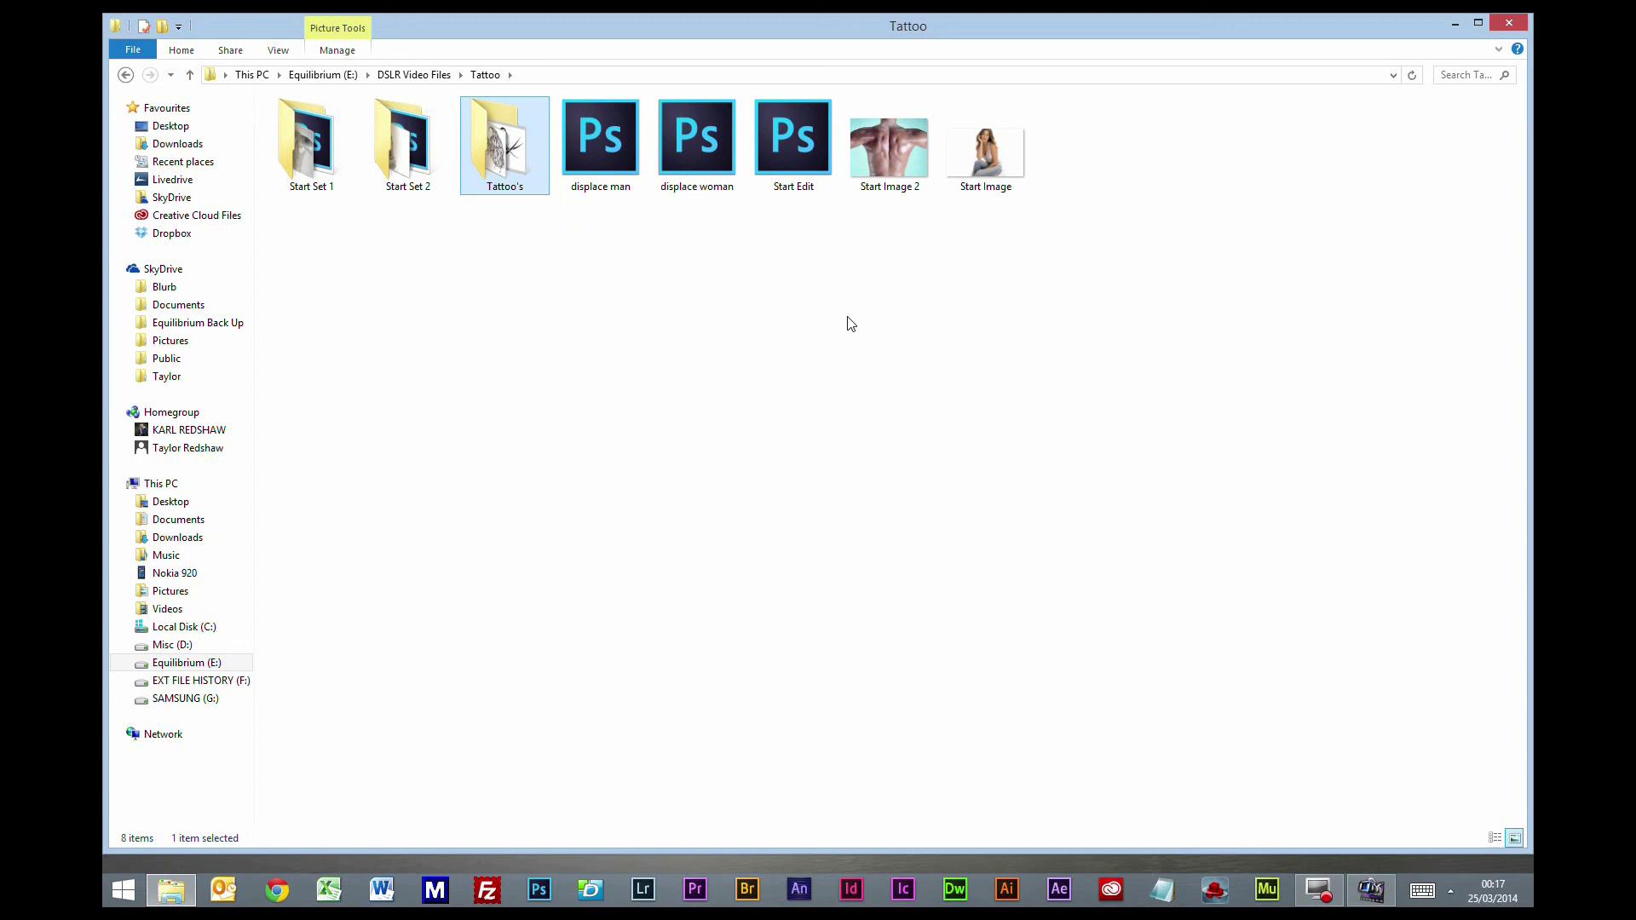
{"action": "left_click", "coordinate": [1072, 257]}
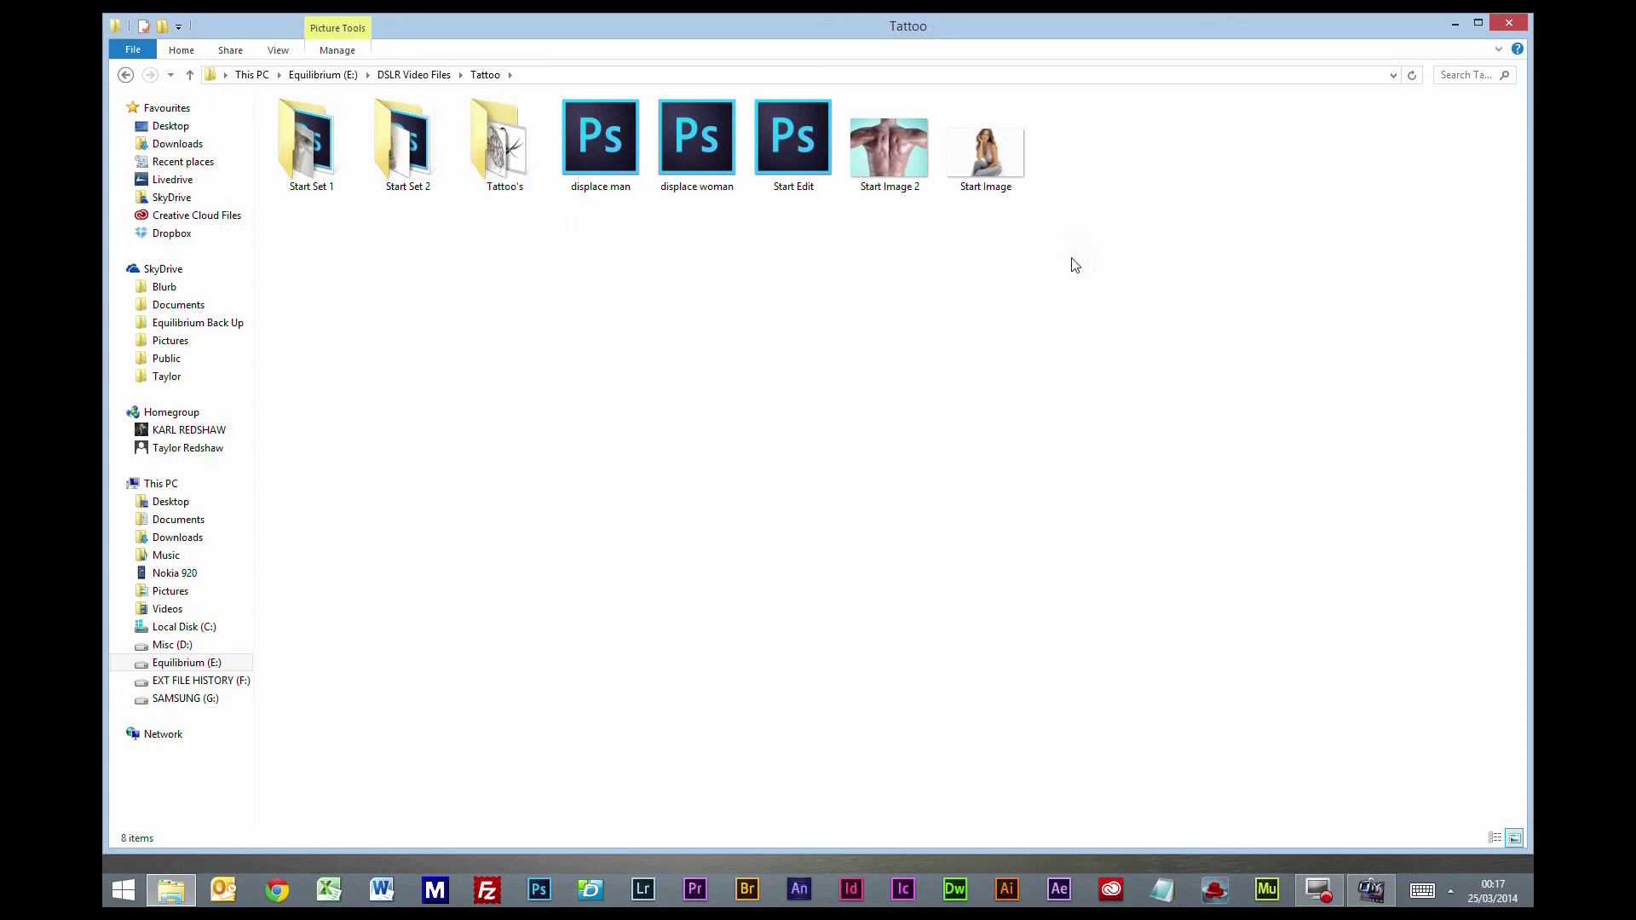